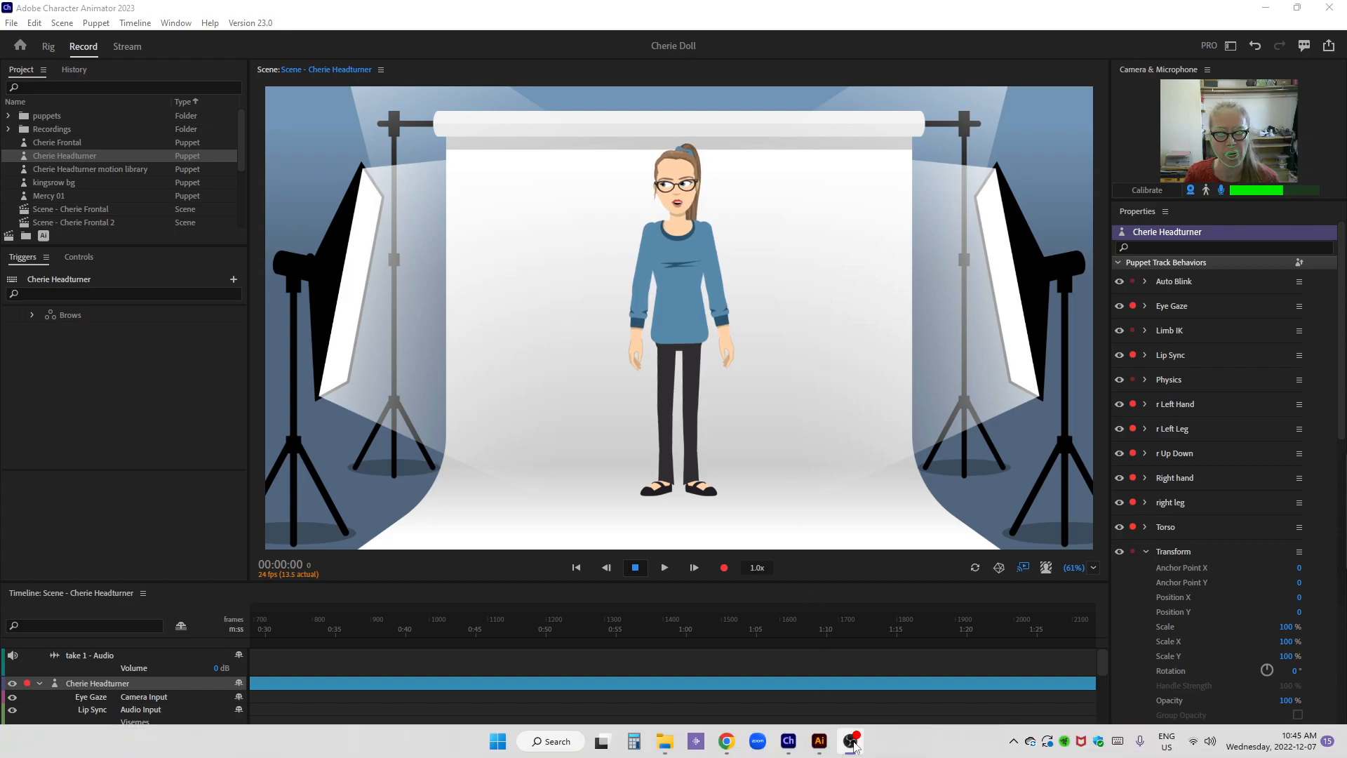
Switch to Illustrator and bring the character's upper body and the separate forearm and hand artwork into close view
left_click(819, 741)
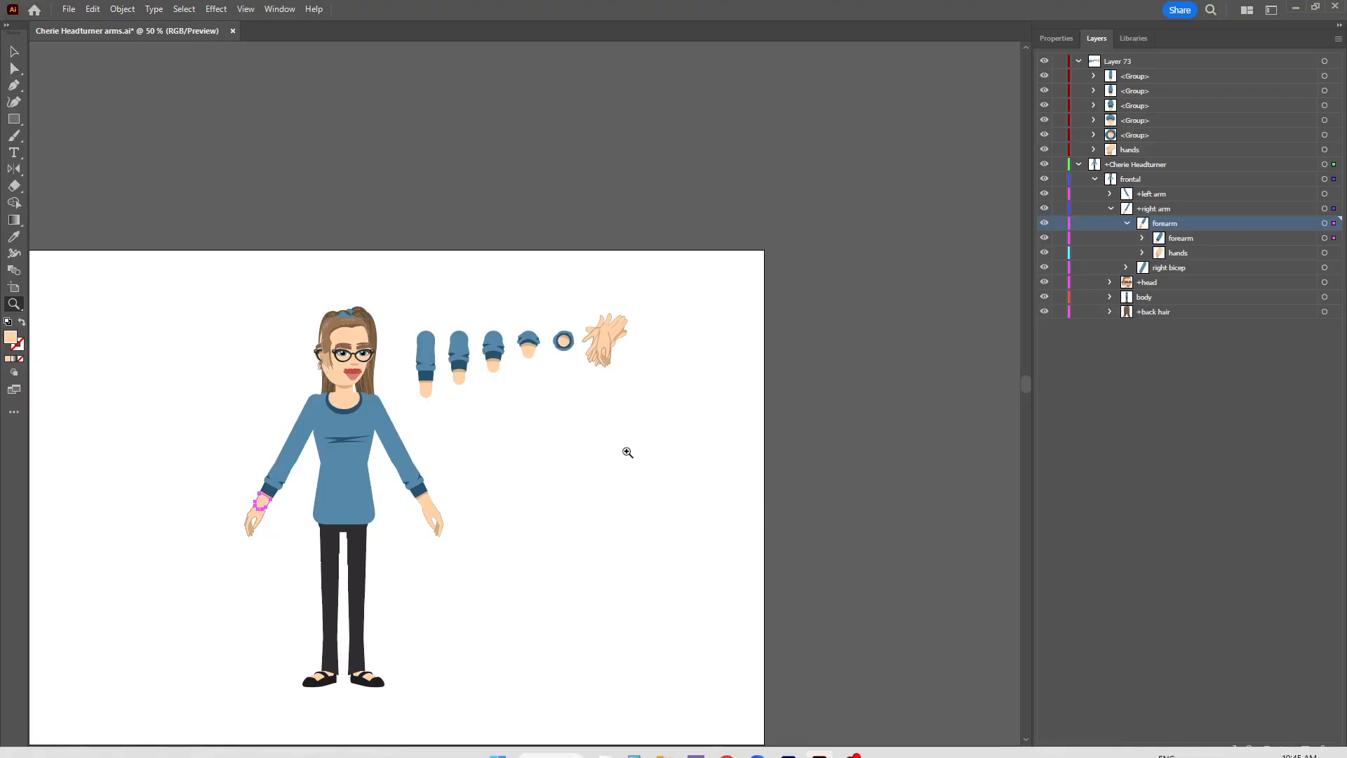
left_click(504, 367)
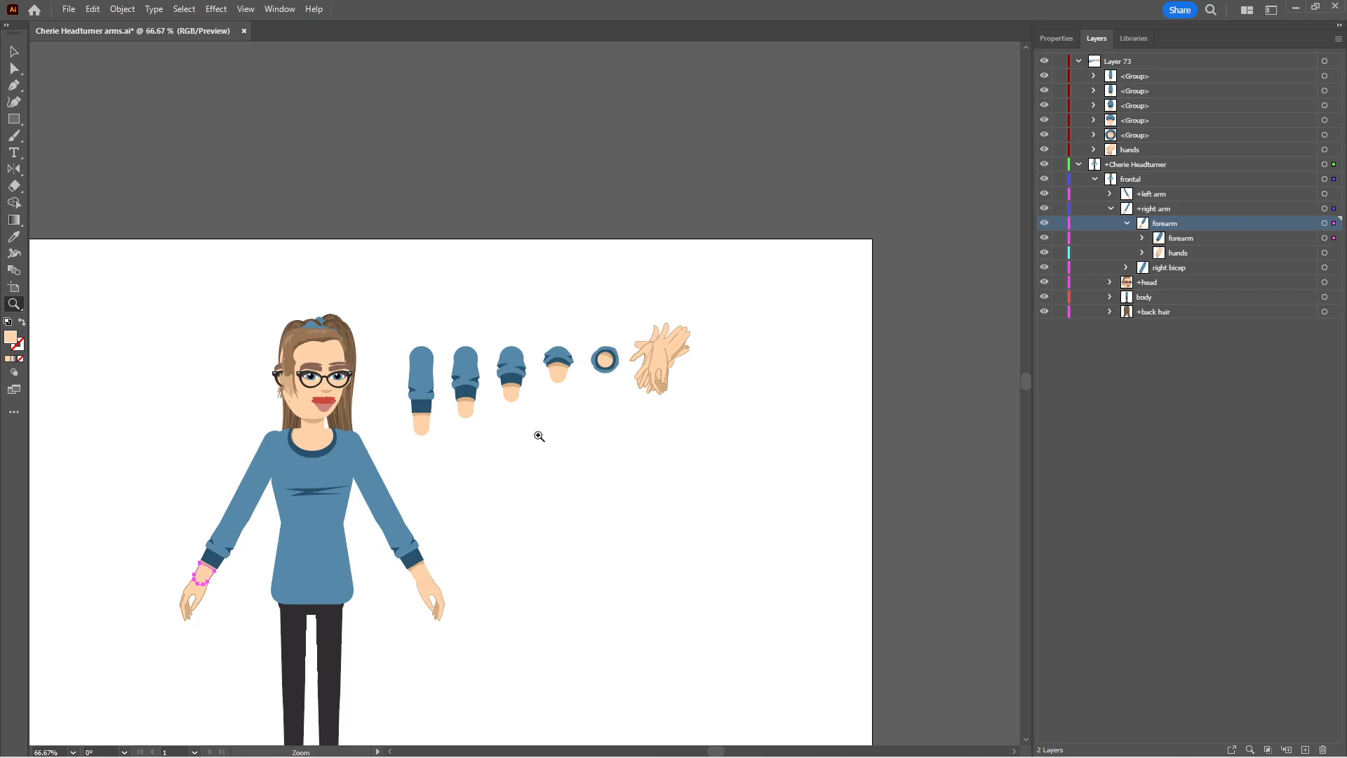
left_click(542, 430)
left_click_drag(502, 455, 571, 391)
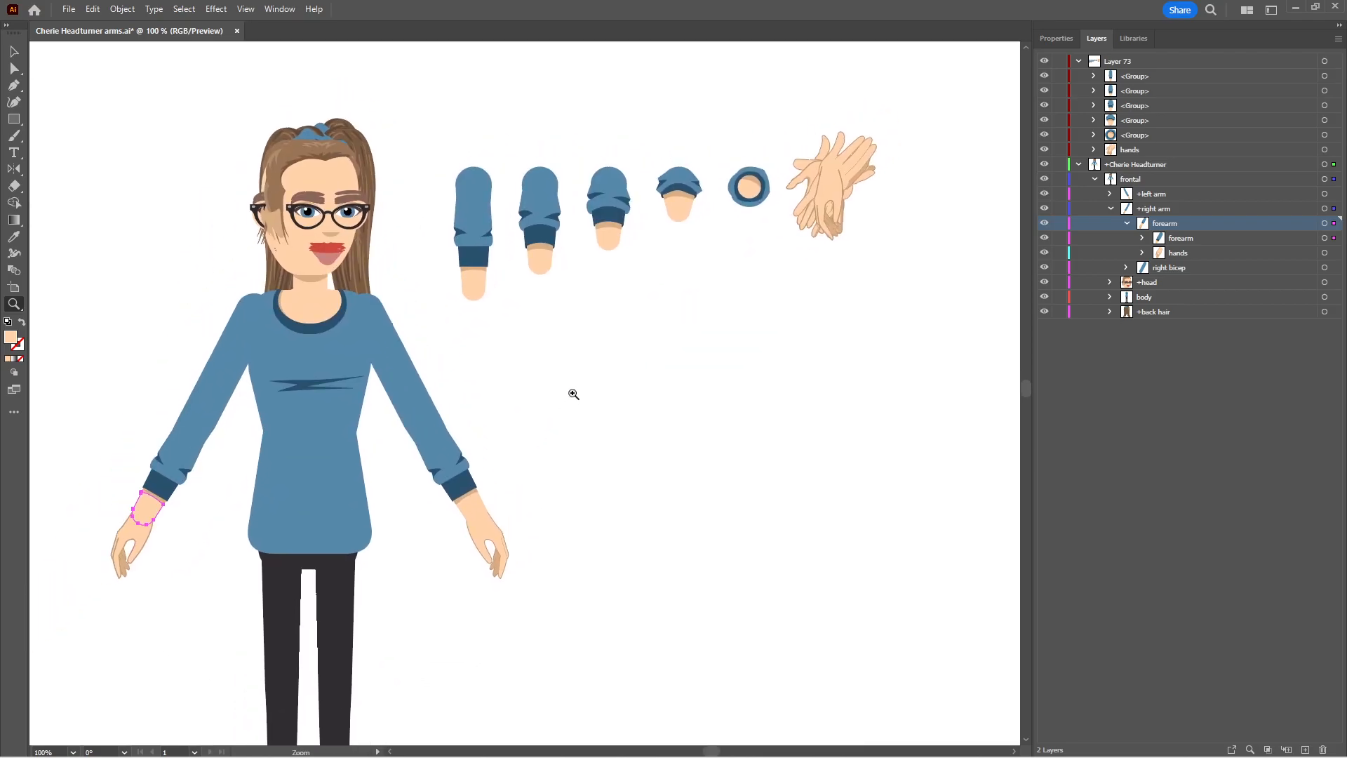
Review the poses in Layer 73's hands group one at a time, from open self to open flat
left_click(1094, 149)
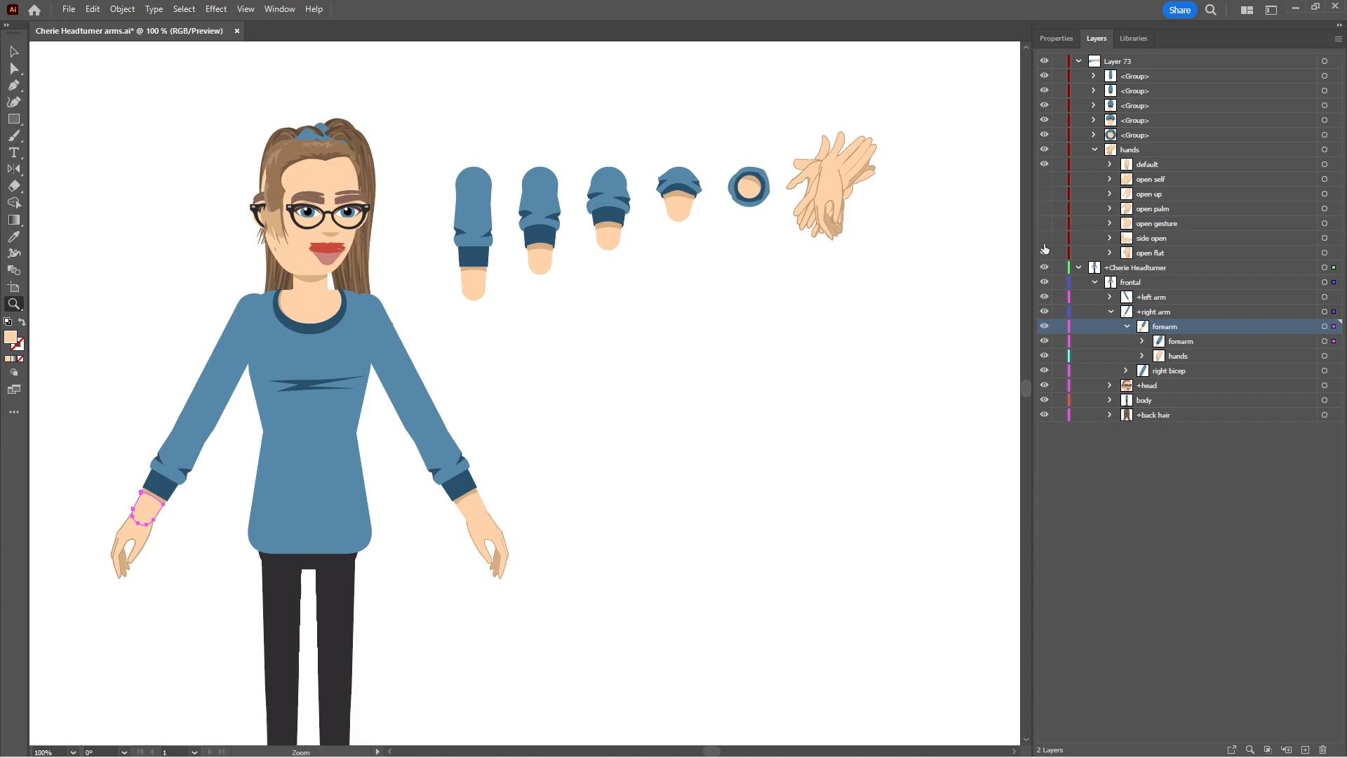
left_click(1045, 164)
left_click(1045, 180)
left_click(1045, 181)
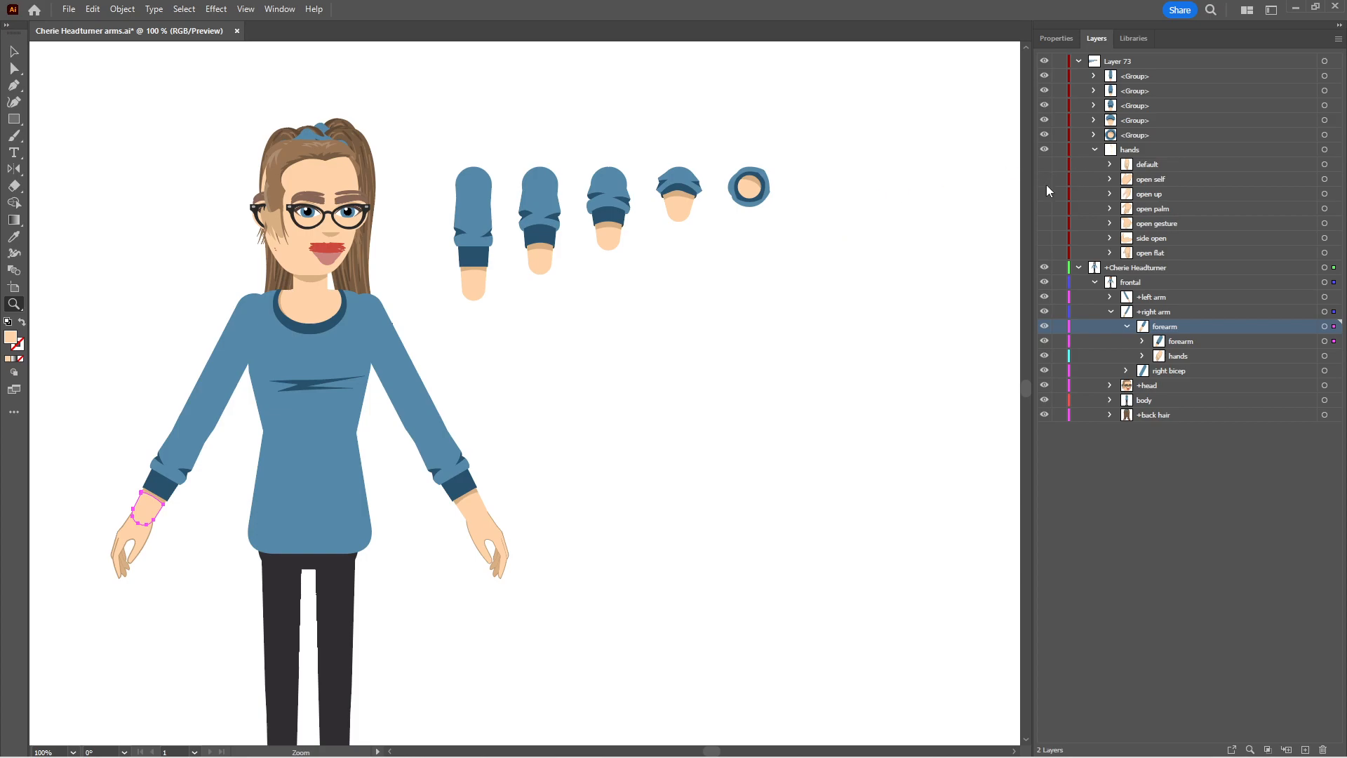
left_click(1044, 195)
left_click(1045, 194)
left_click(1046, 209)
left_click(1045, 209)
left_click(1045, 223)
left_click(1045, 223)
left_click(1044, 239)
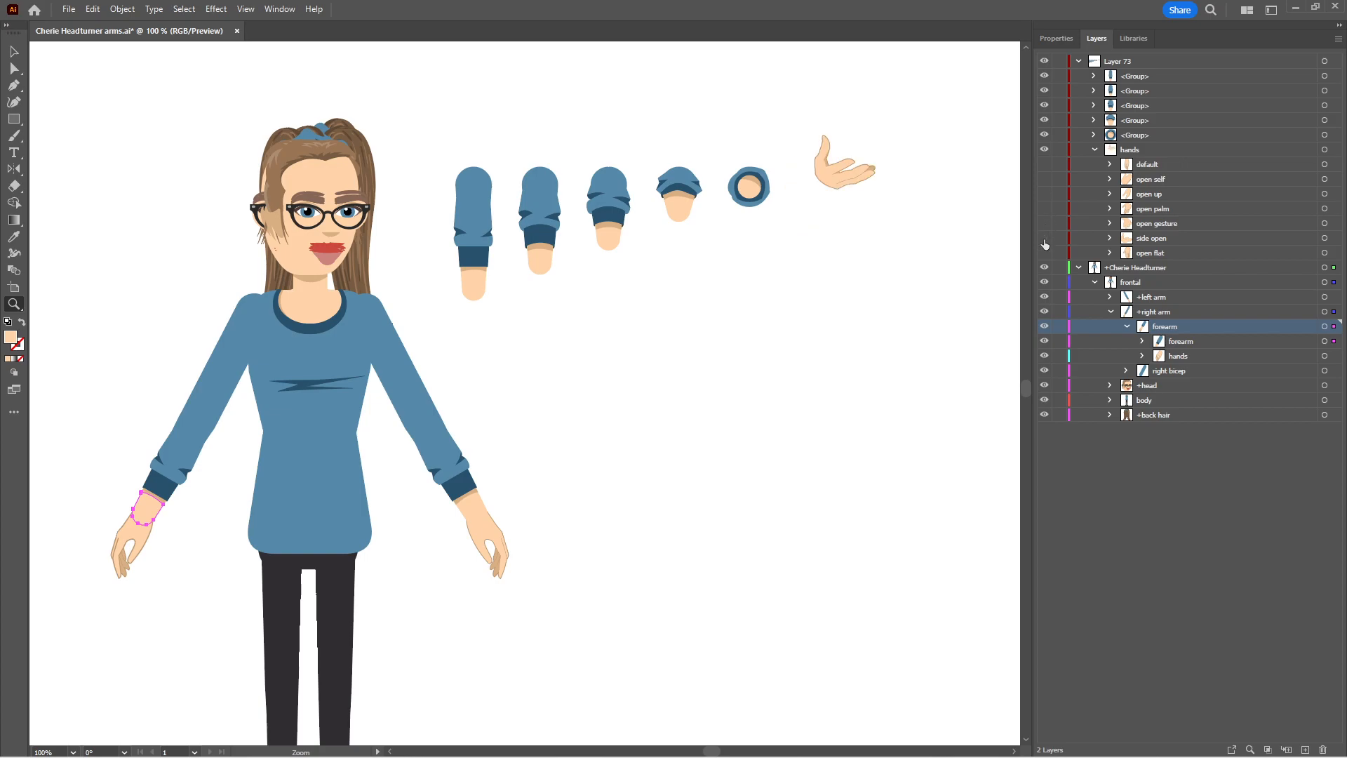
left_click(1045, 239)
left_click(1044, 253)
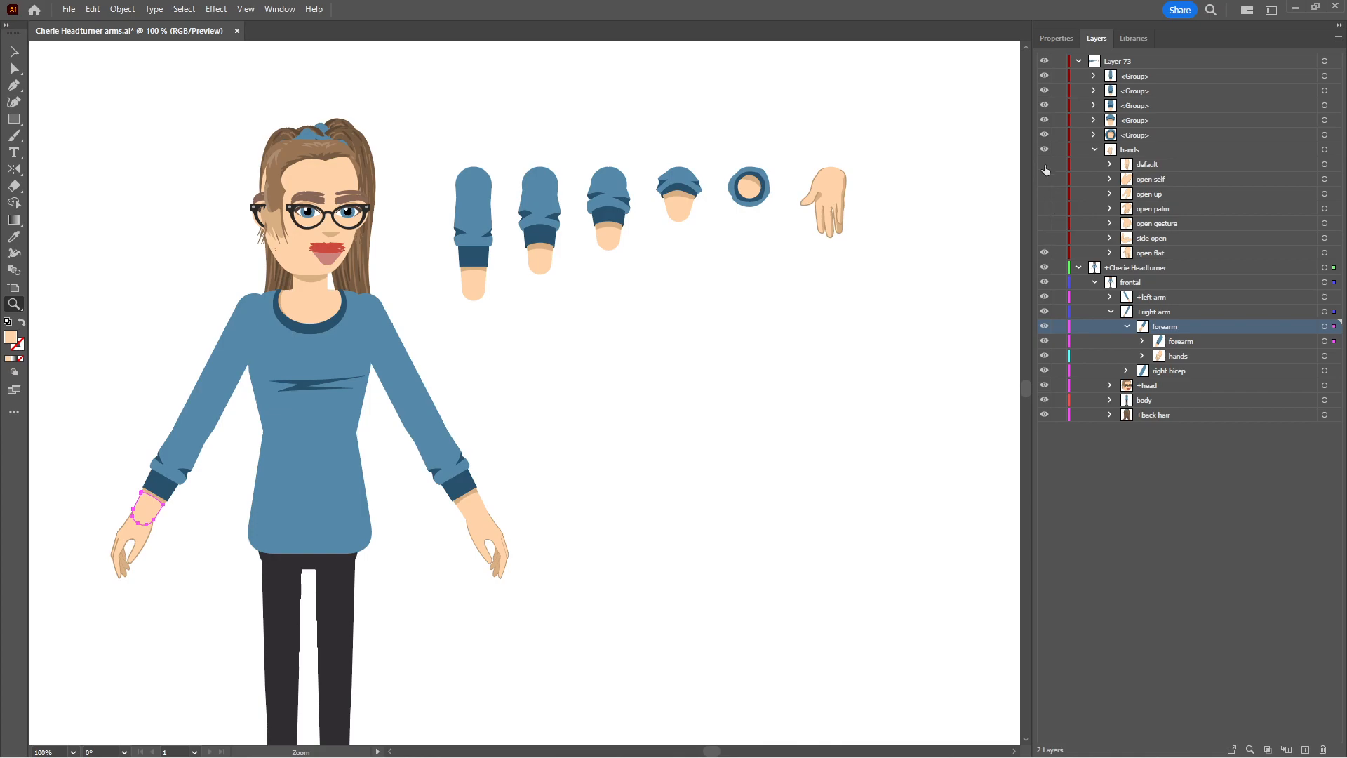
left_click(1040, 252, "alt")
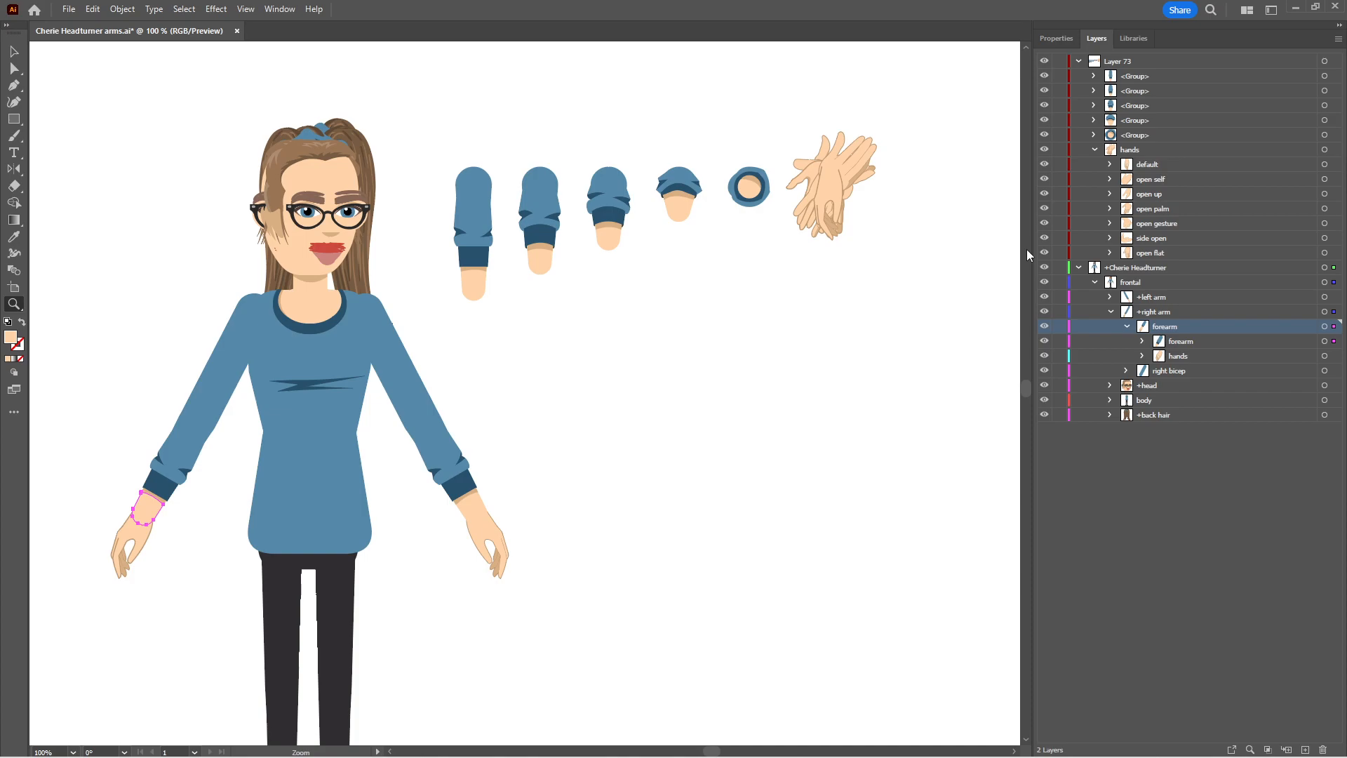
left_click(1095, 149)
Rename the round, end-on forearm group in Layer 73 as 1
left_click(1134, 135)
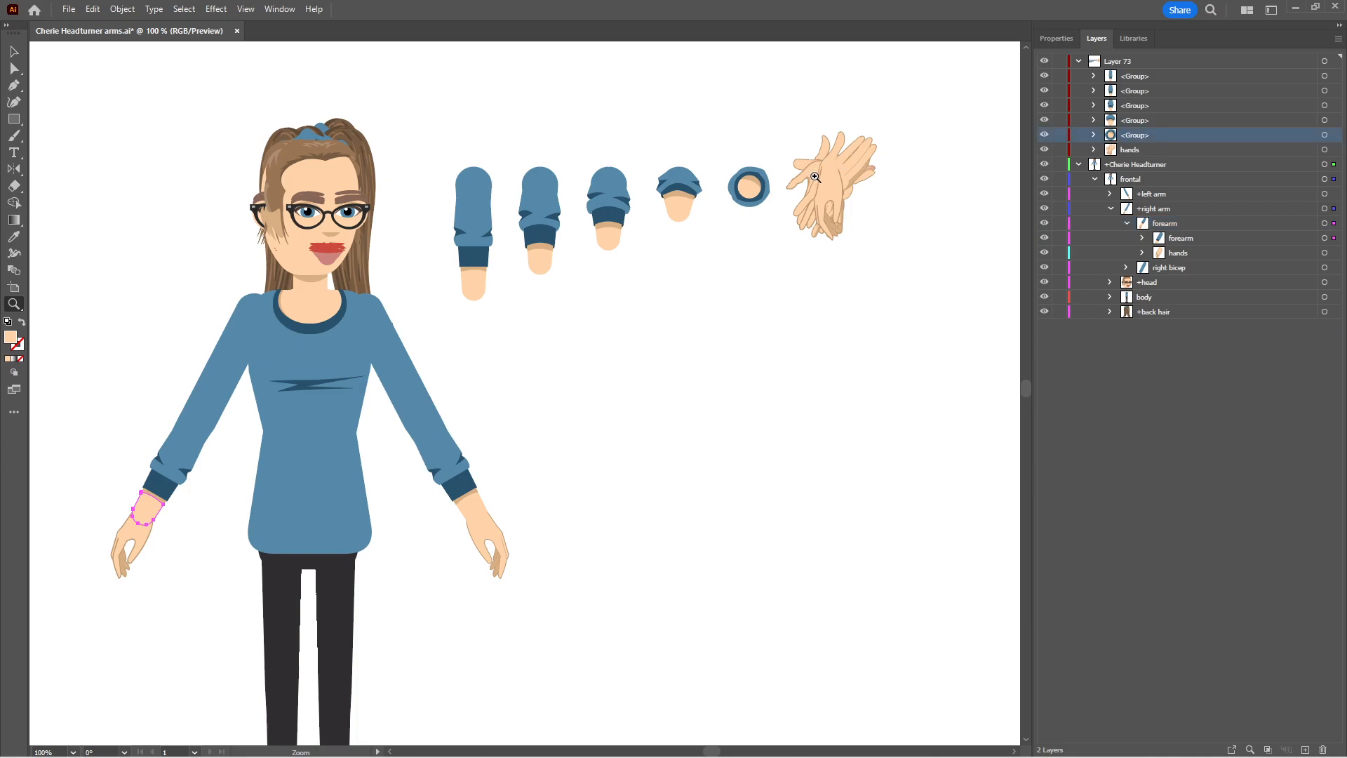
left_click(14, 68)
left_click(1324, 134)
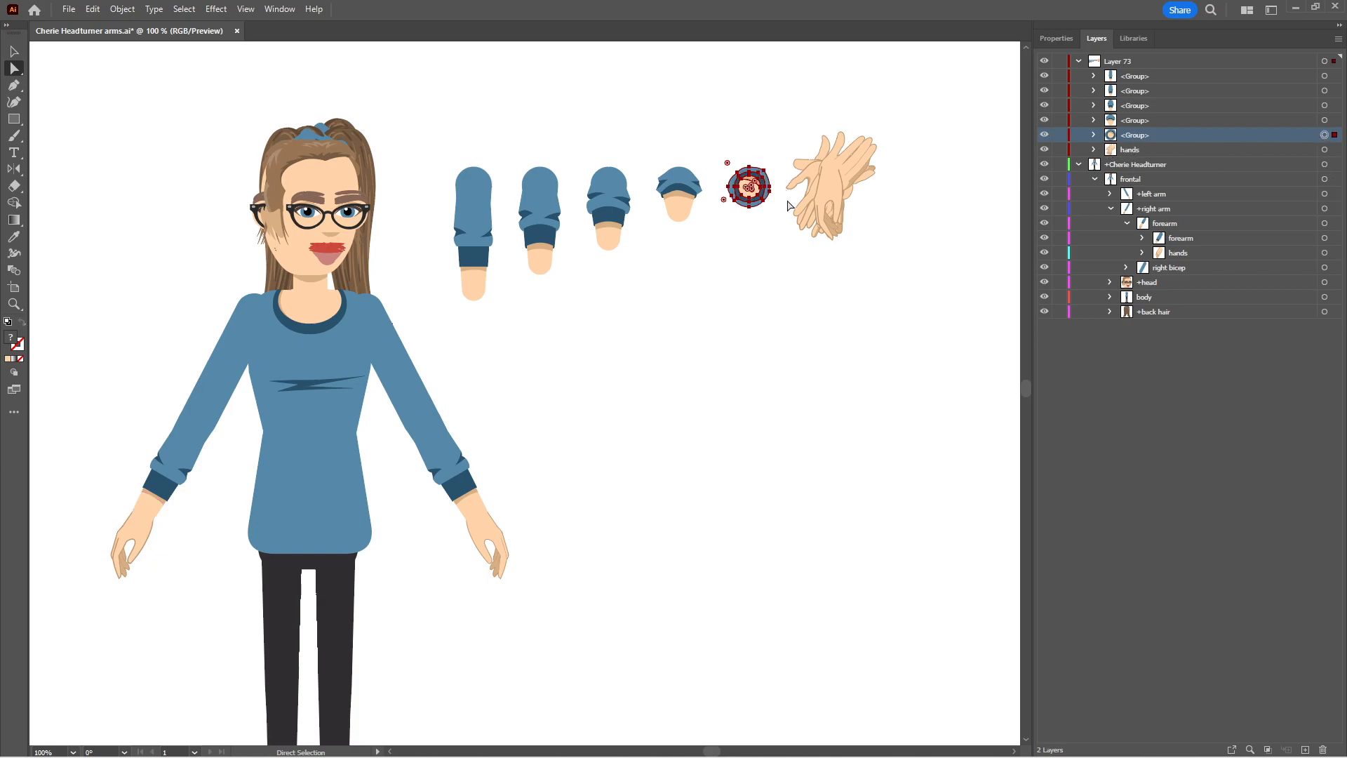
double_click(1132, 134)
type("1")
key("Return")
Rename the group of the shortest downward-pointing forearm in Layer 73 as 2
left_click(1142, 120)
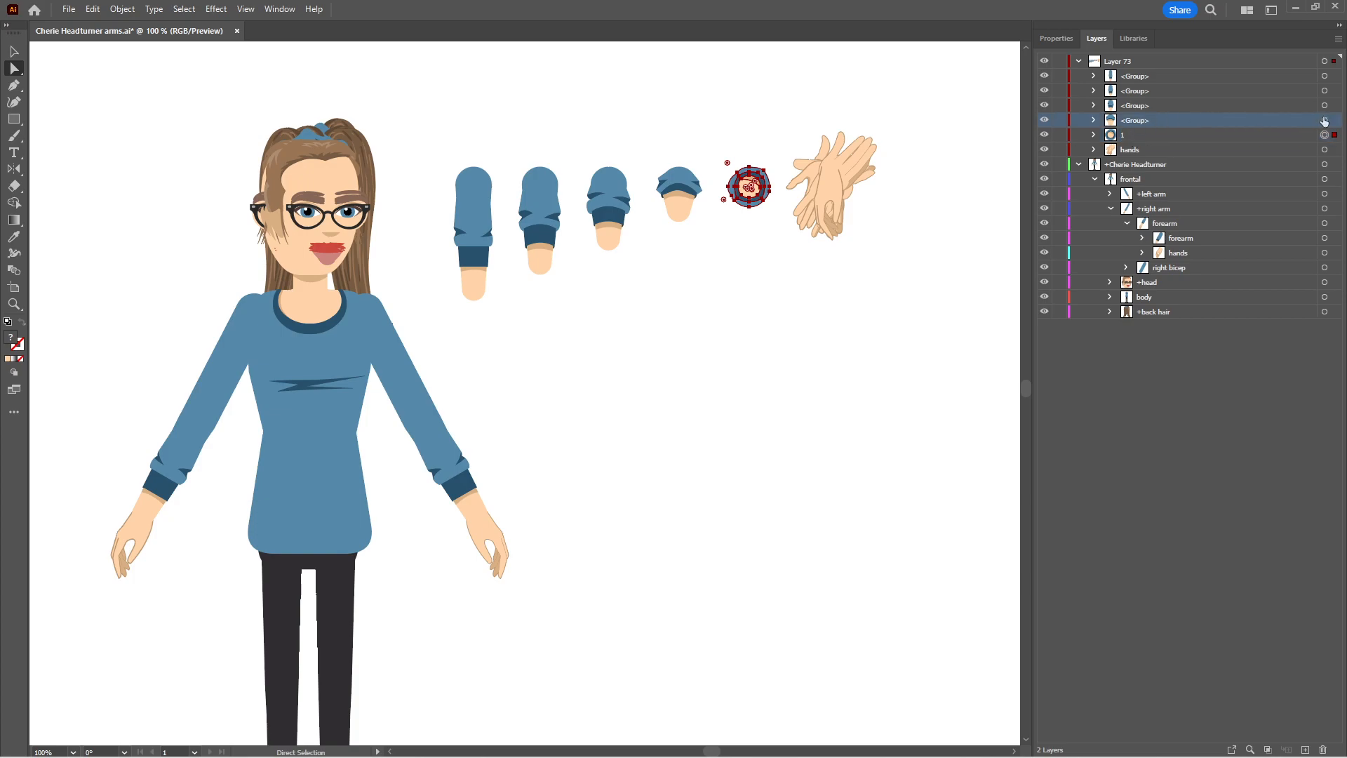
left_click(1323, 120)
double_click(1142, 120)
type("2")
key("Return")
Rename the three remaining forearm groups in Layer 73 as 3, 4 and 5, from shortest to longest
double_click(1136, 105)
type("3")
key("Return")
double_click(1130, 90)
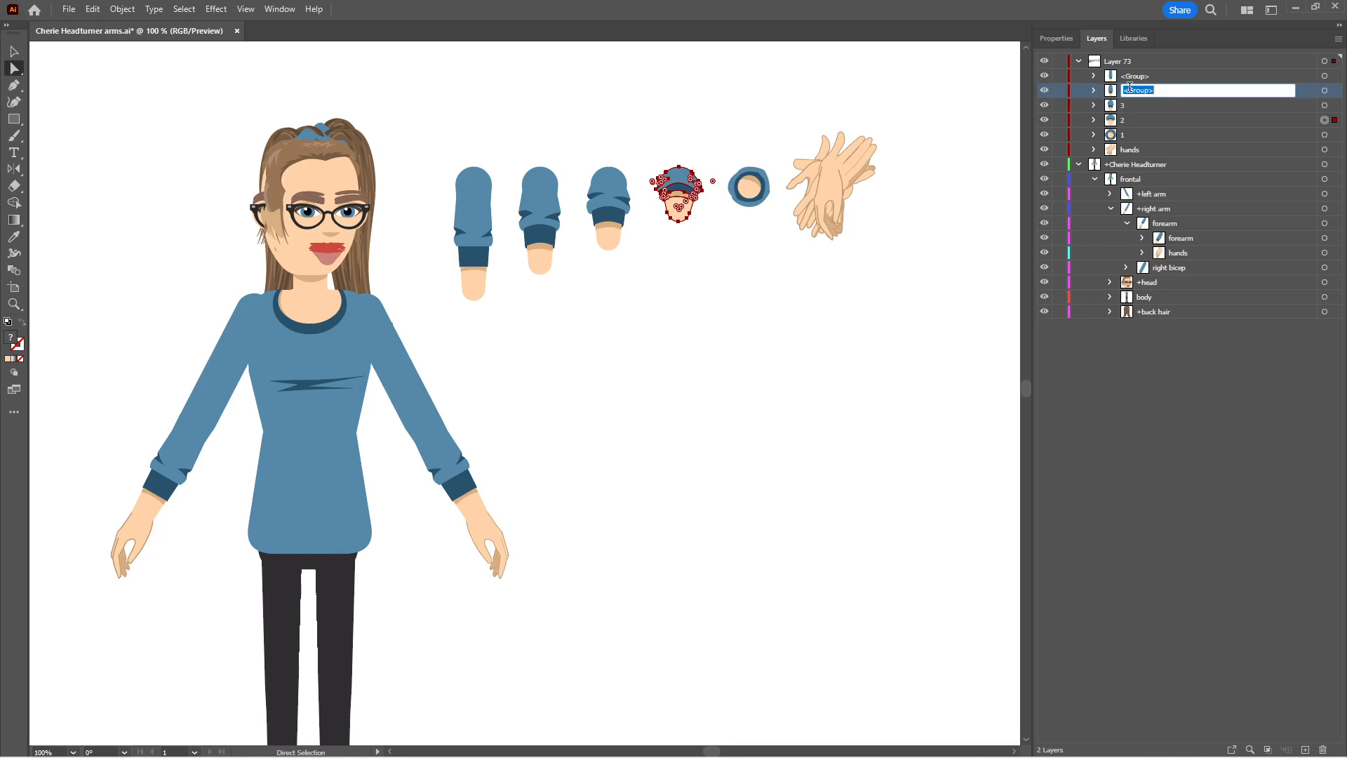
type("4")
key("Return")
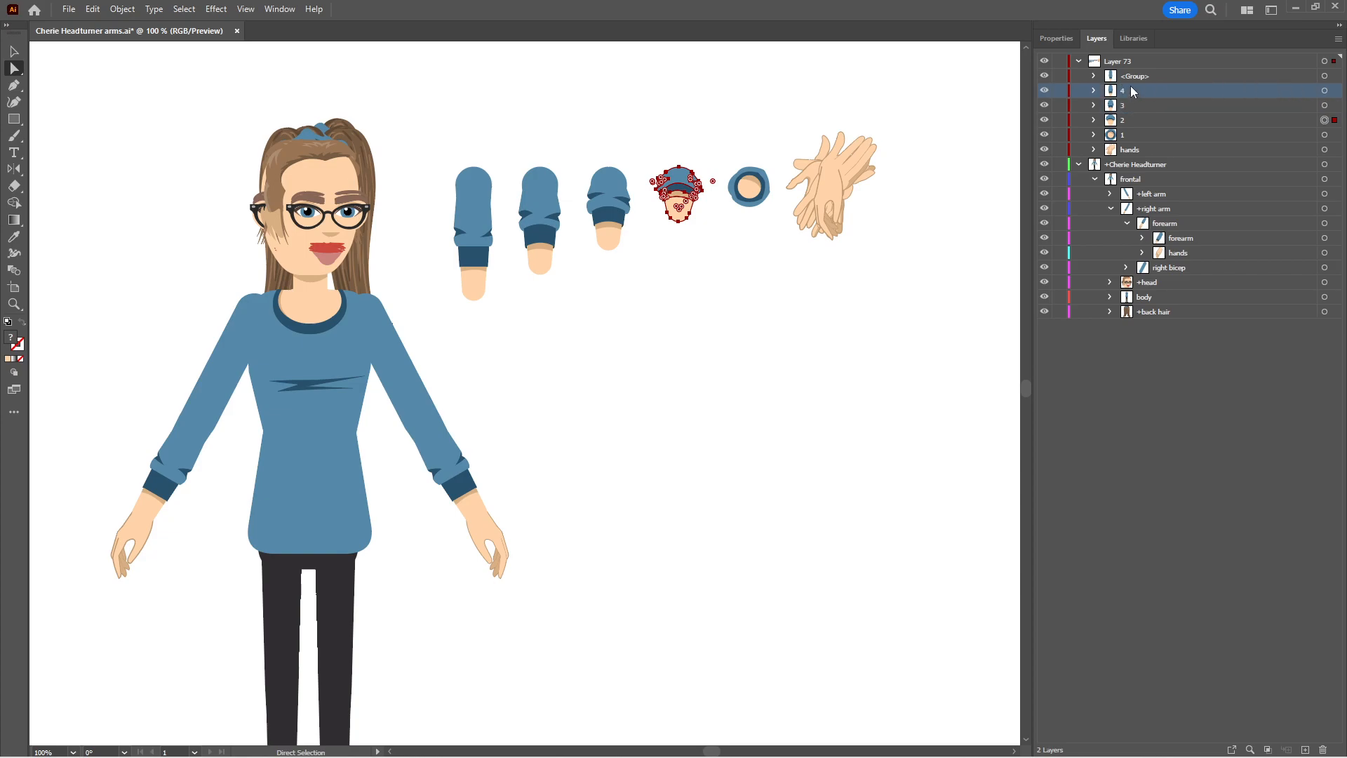
left_click(1125, 73)
double_click(1127, 76)
type("5")
key("Return")
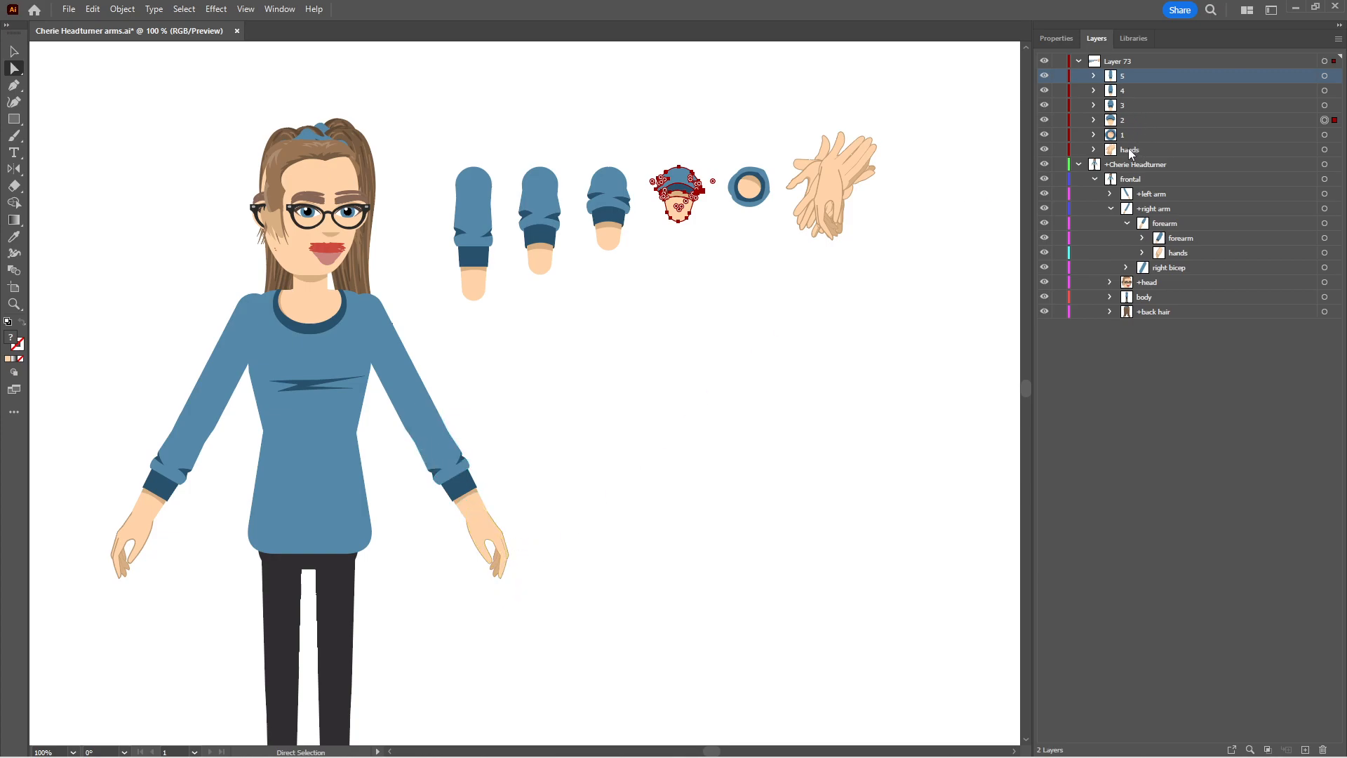
Add an empty sublayer to the right arm's forearm layer and undo the extra nested sublayers
left_click(1111, 208)
left_click(1111, 208)
left_click(1166, 223)
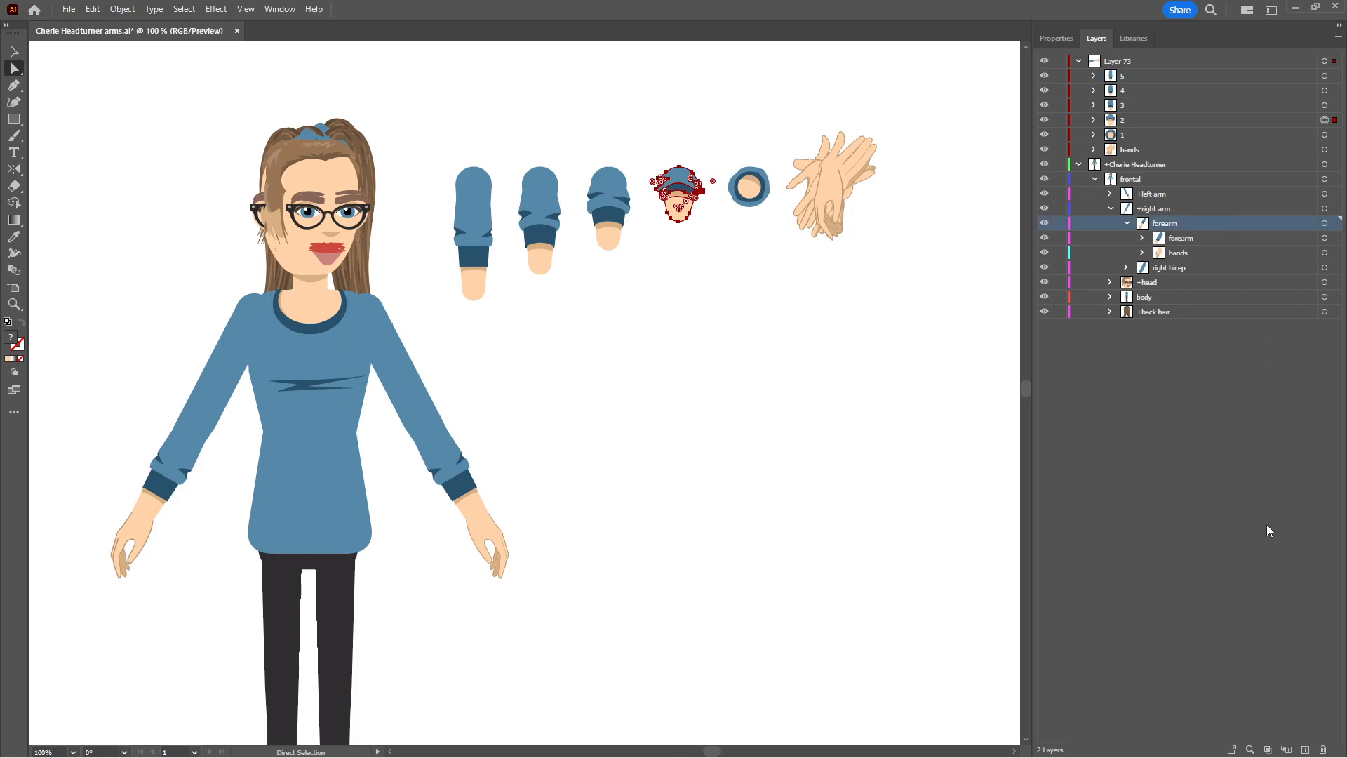
left_click(1288, 750)
left_click(1288, 749)
left_click(1288, 749)
left_click(1288, 750)
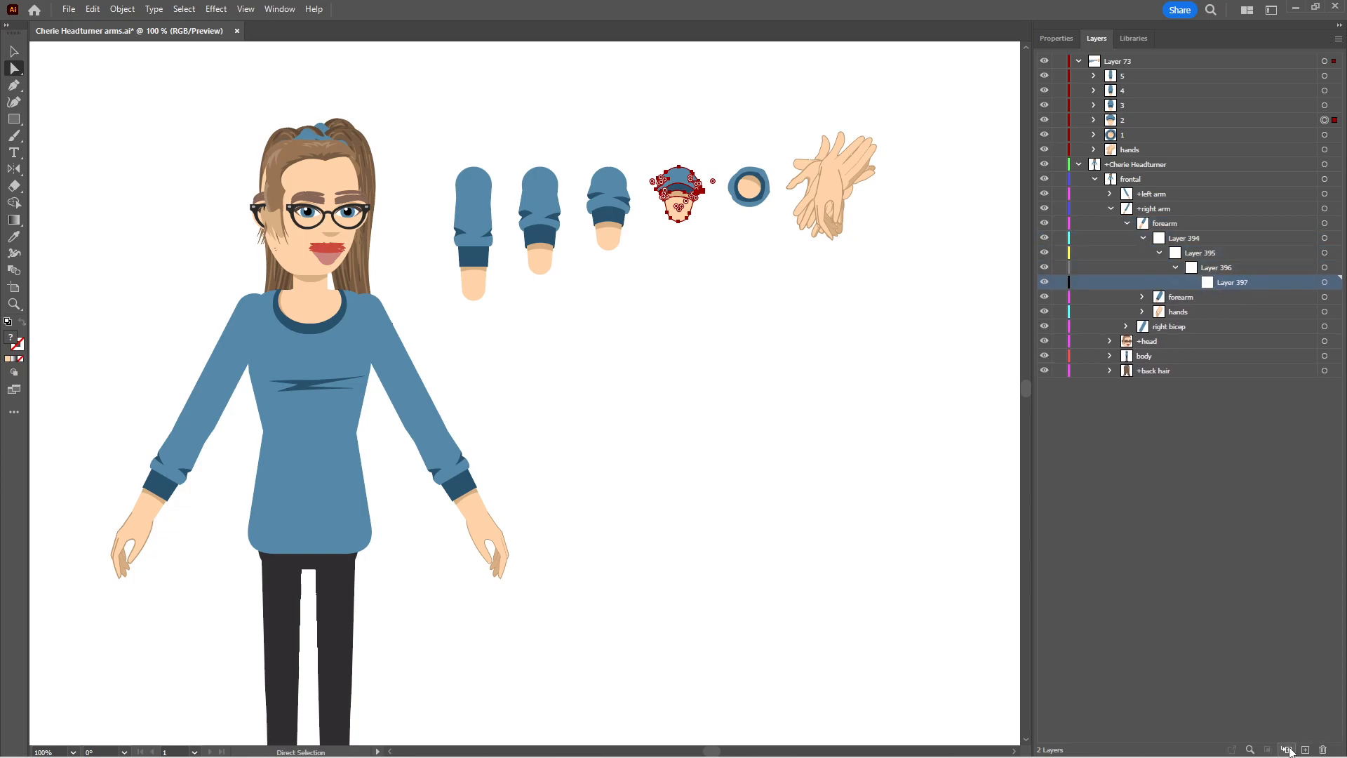
key("ctrl+z")
key("ctrl+z")
key("ctrl+z")
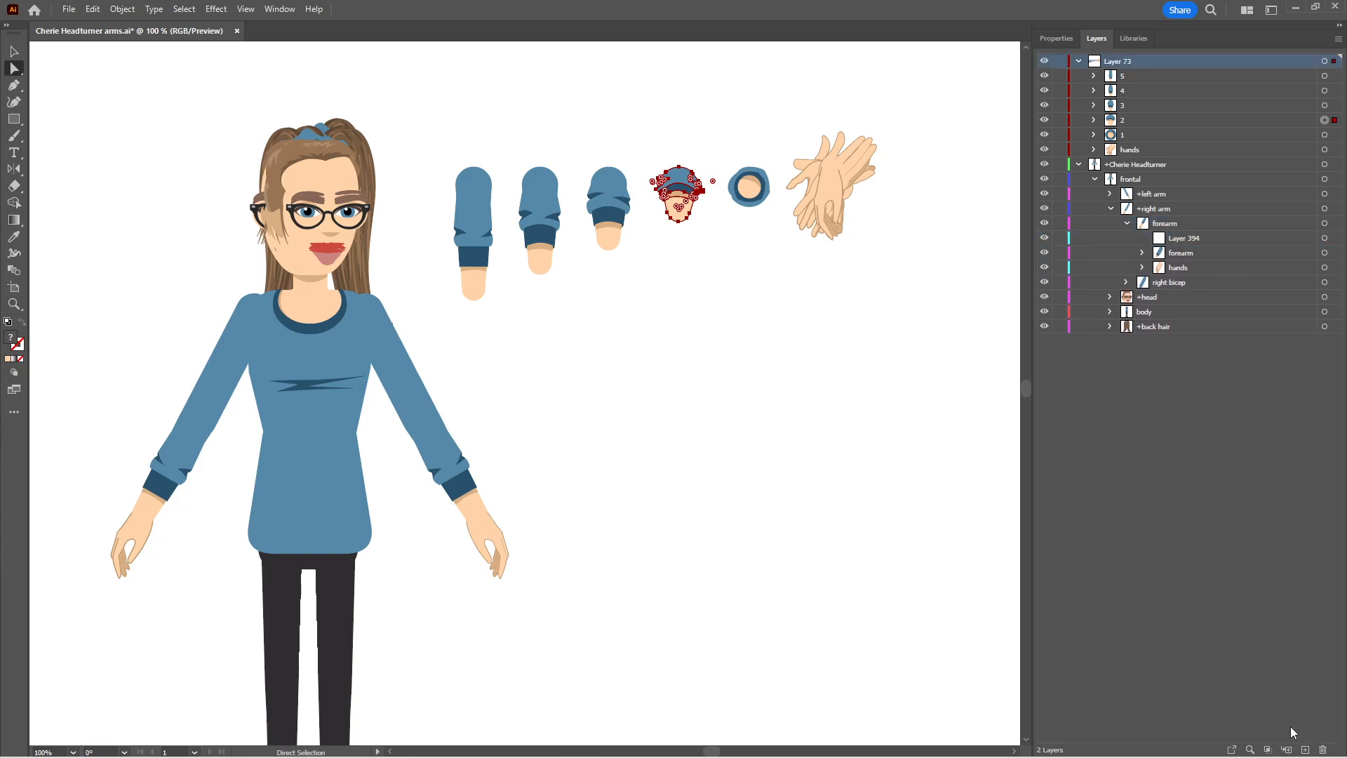
Rename the new empty sublayer in the right arm's forearm layer as 1
left_click(1185, 224)
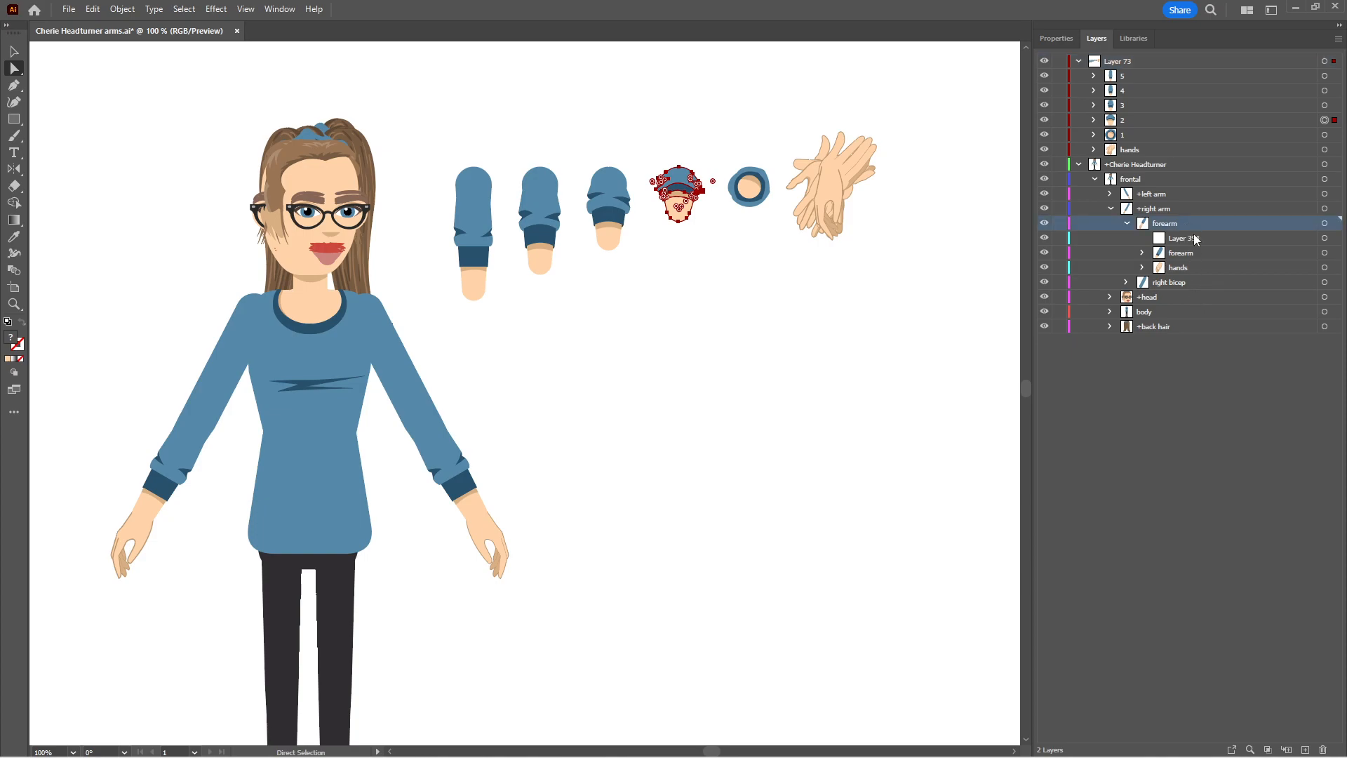
double_click(1197, 238)
type("1")
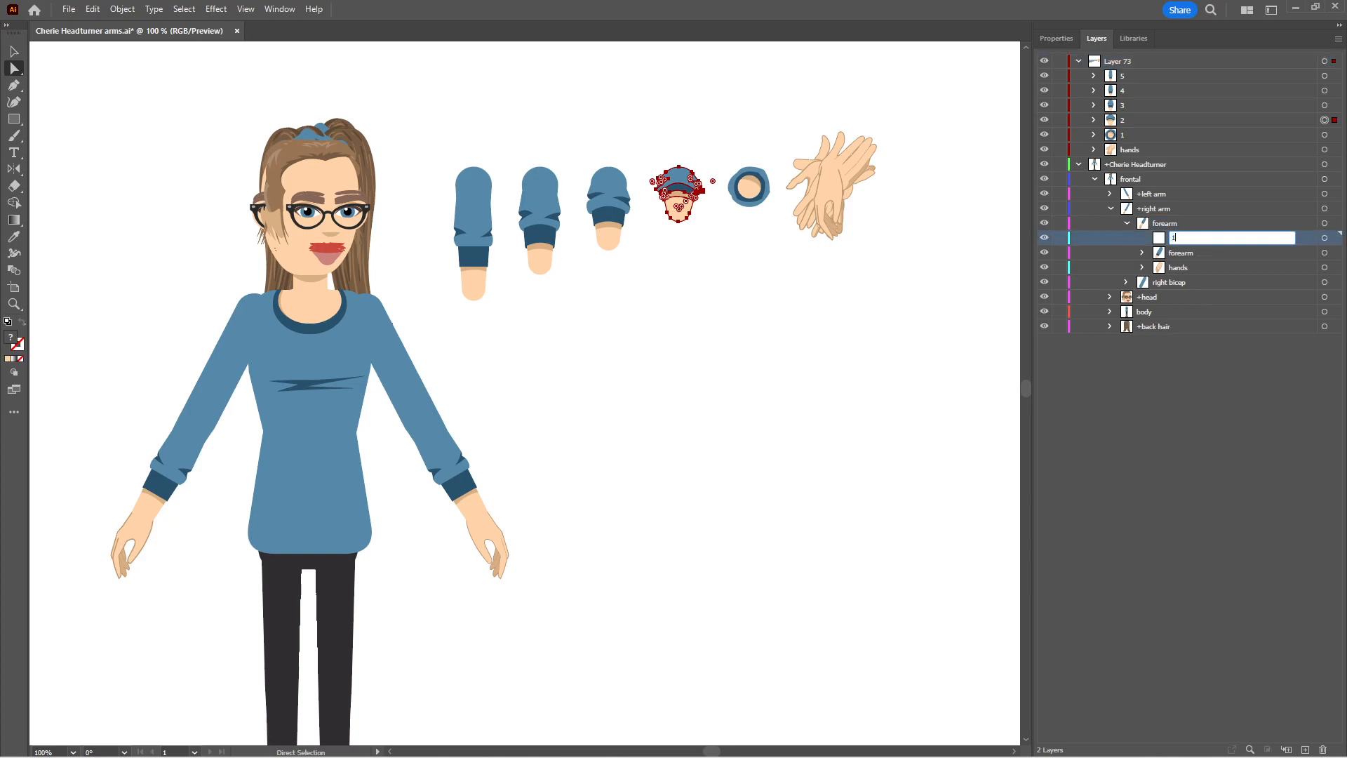
key("Return")
Add another sublayer directly inside the right arm's forearm layer and name it 2
left_click(1198, 224)
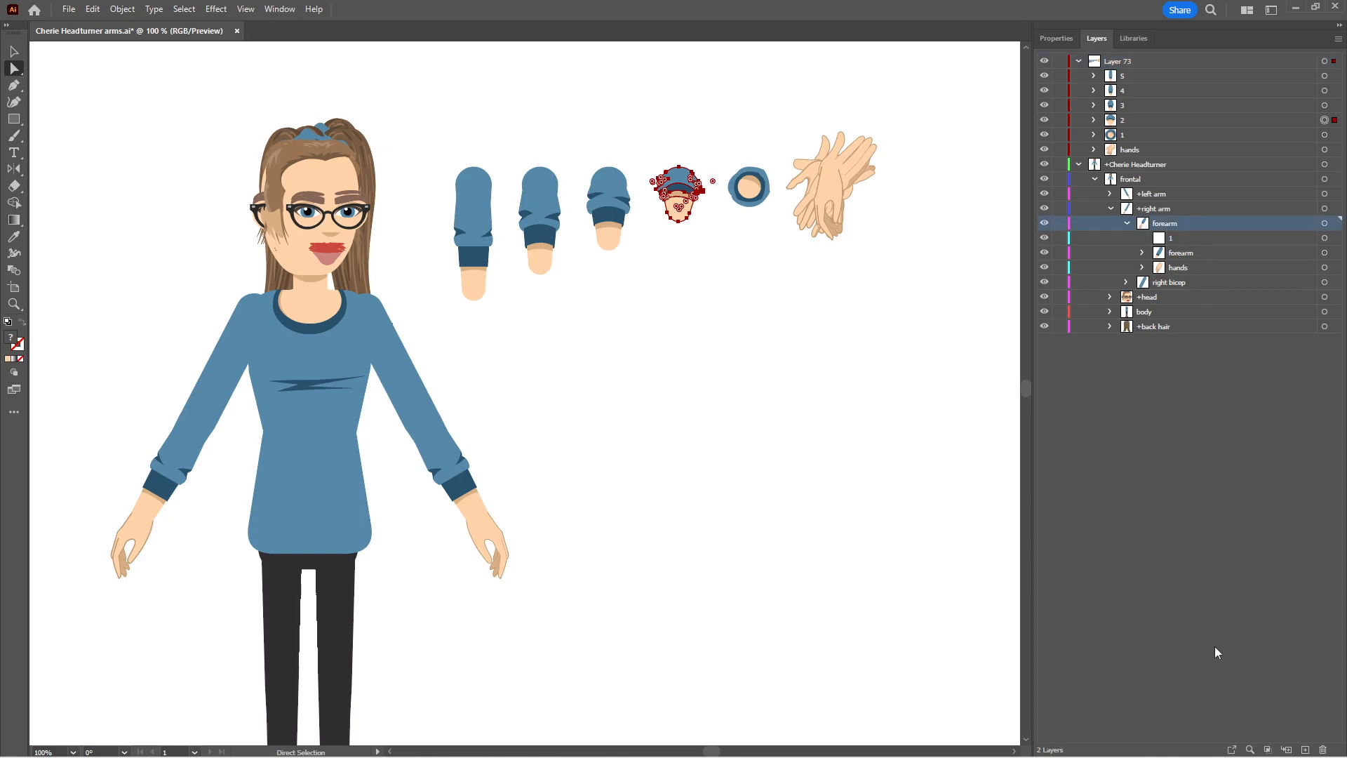
left_click(1287, 749)
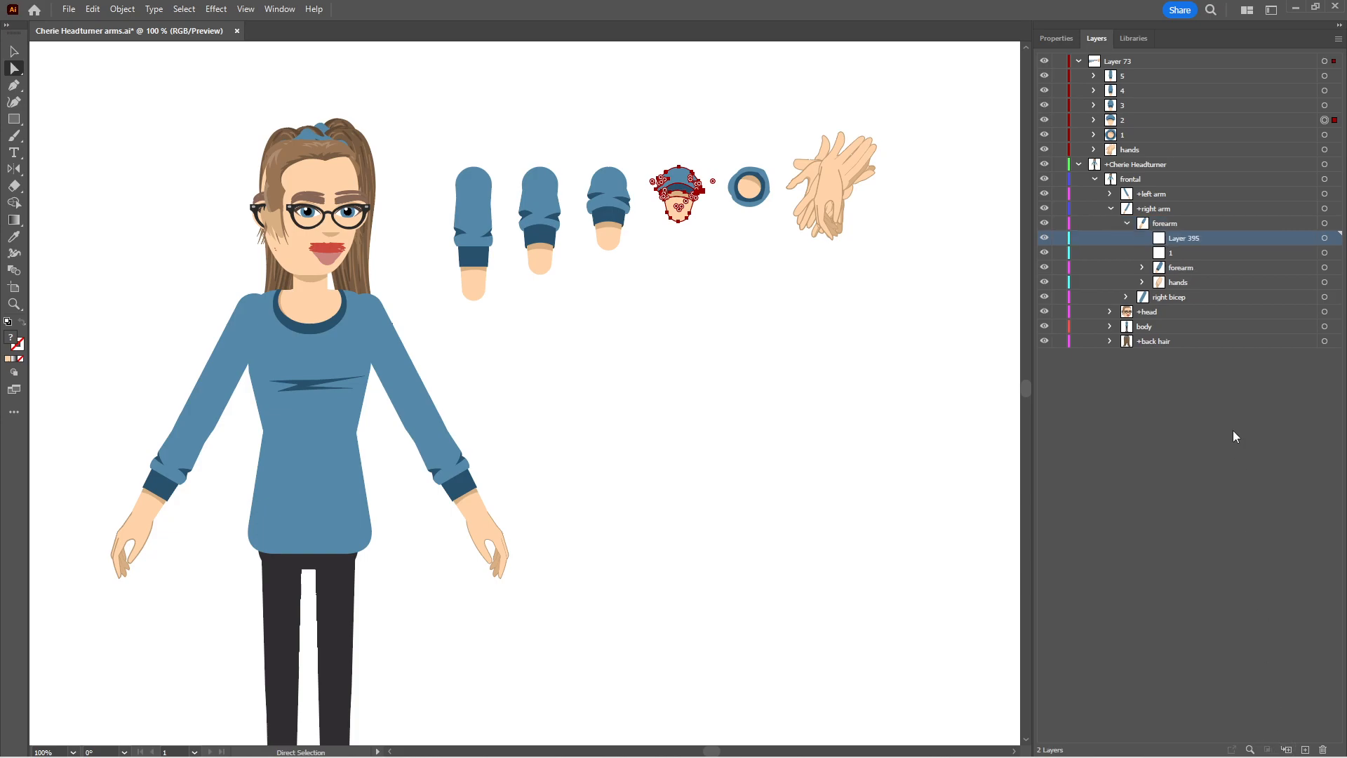
double_click(1184, 238)
type("2")
key("Return")
Create a sublayer named 3 directly inside the right arm's forearm layer
left_click(1171, 222)
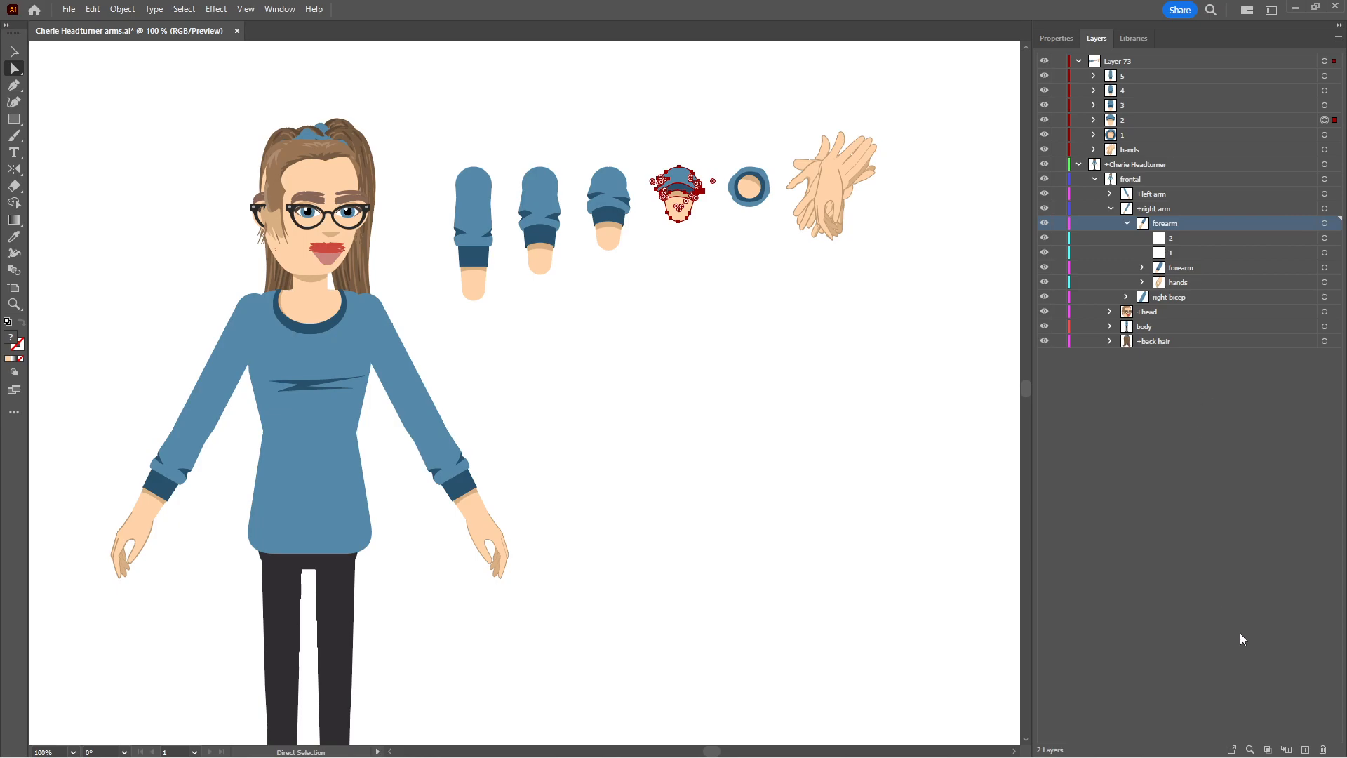
left_click(1286, 749)
double_click(1176, 239)
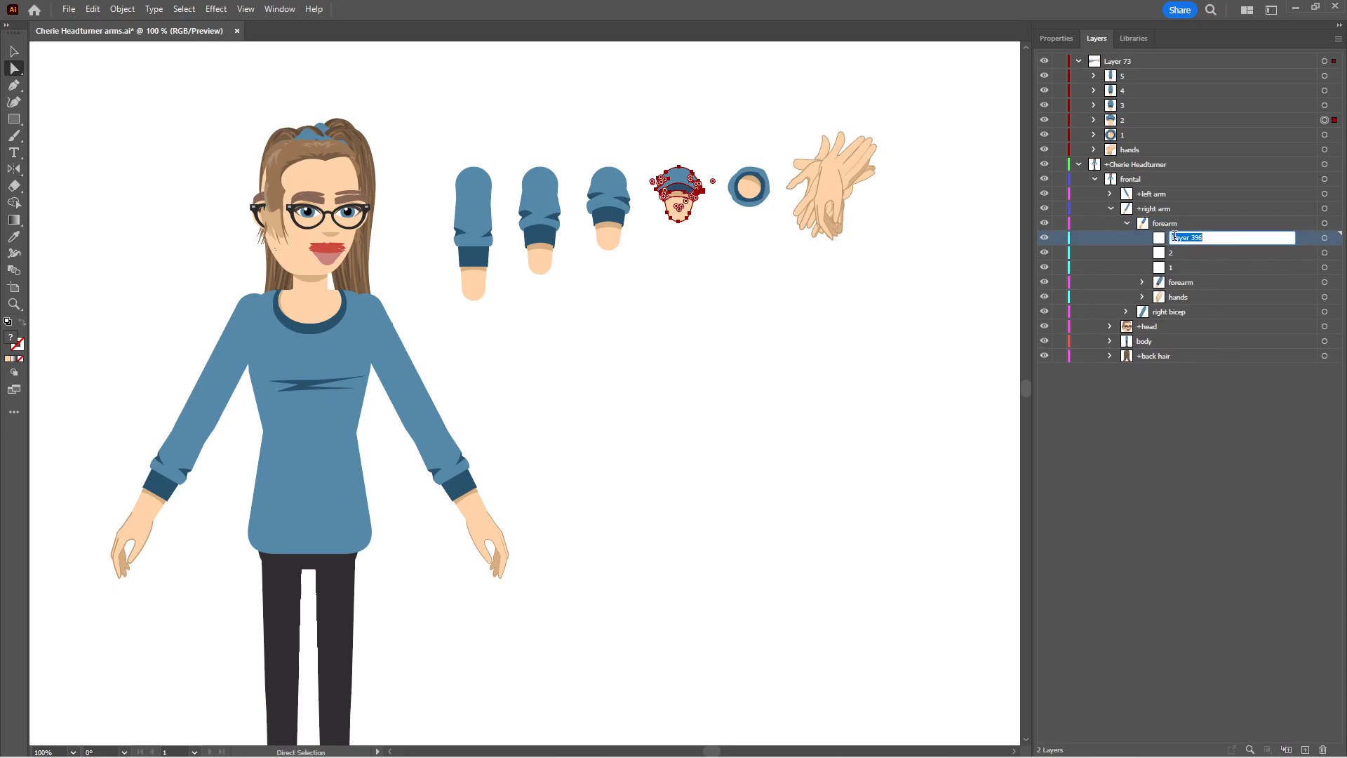
type("3")
key("Return")
Create a sublayer named 4 directly inside the right arm's forearm layer
left_click(1169, 219)
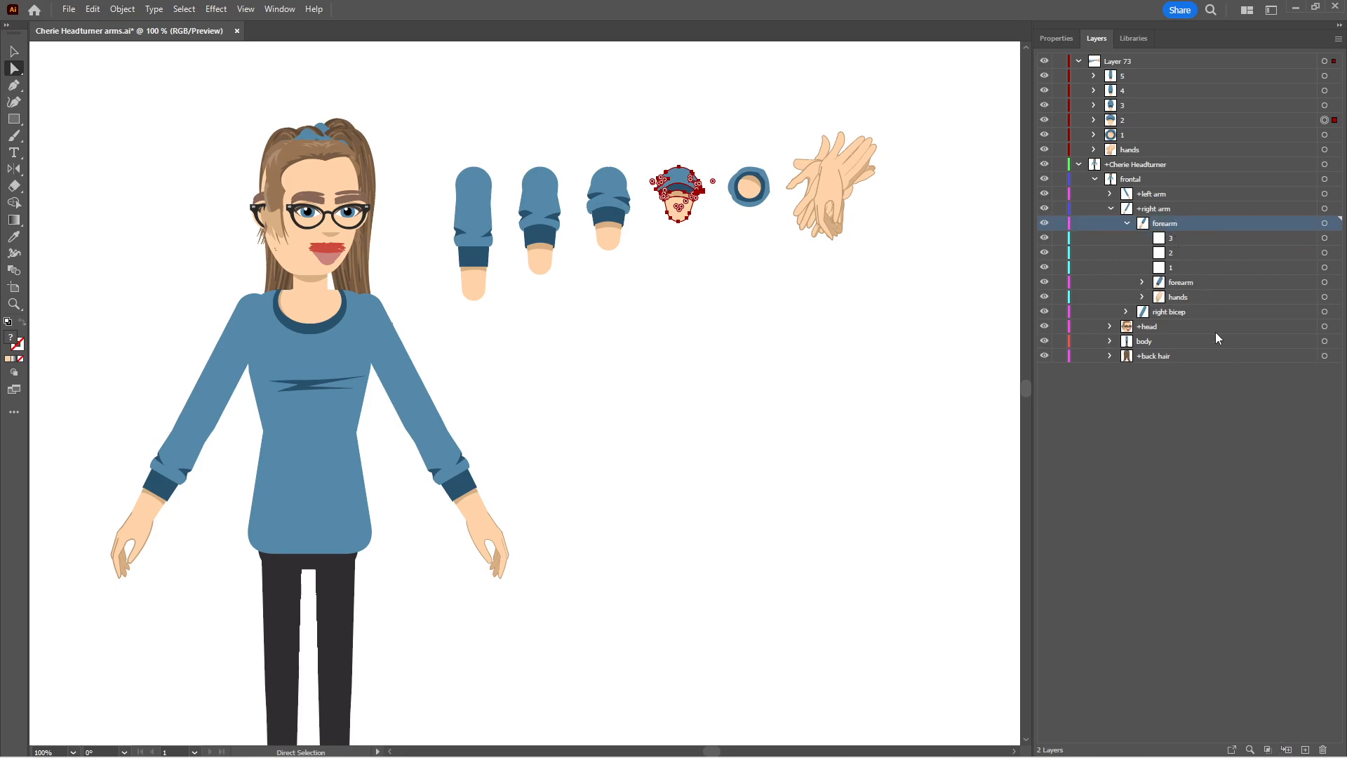
left_click(1287, 750)
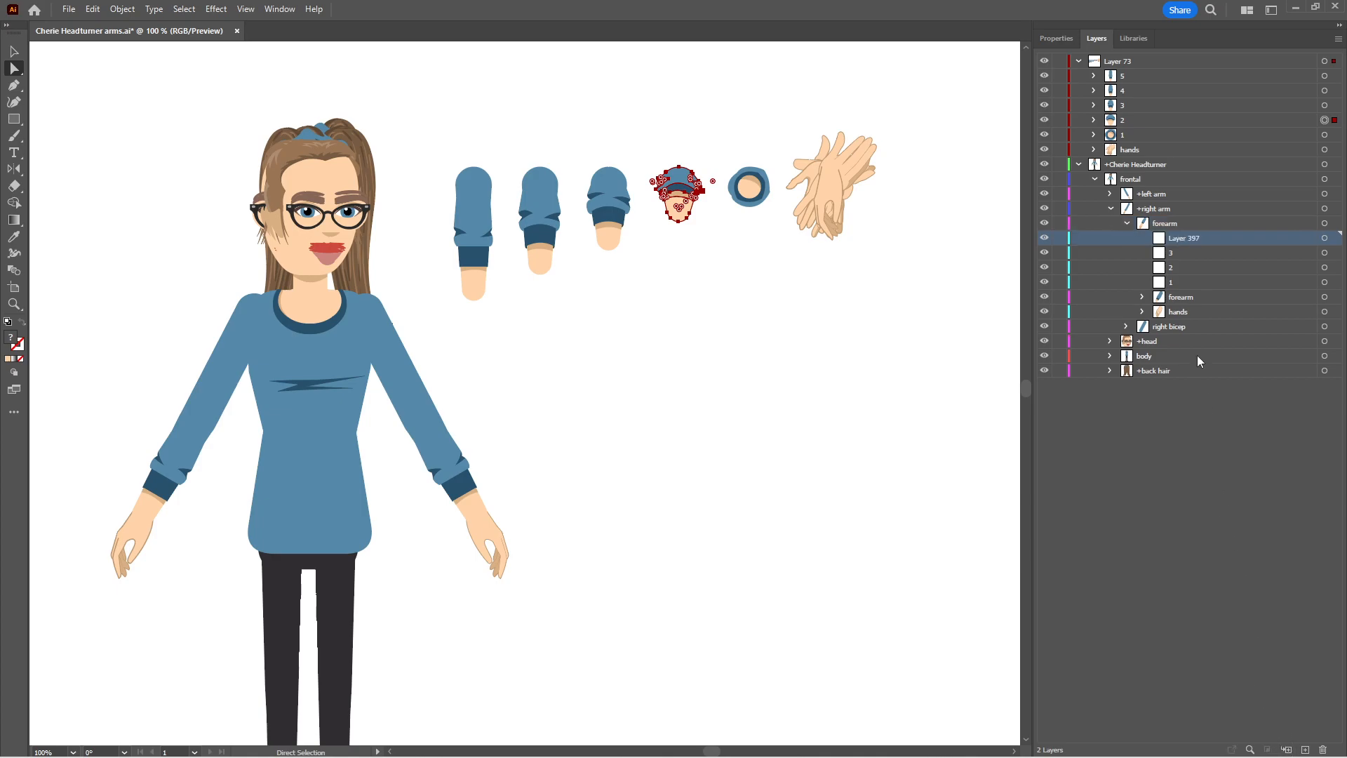
double_click(1190, 239)
type("4")
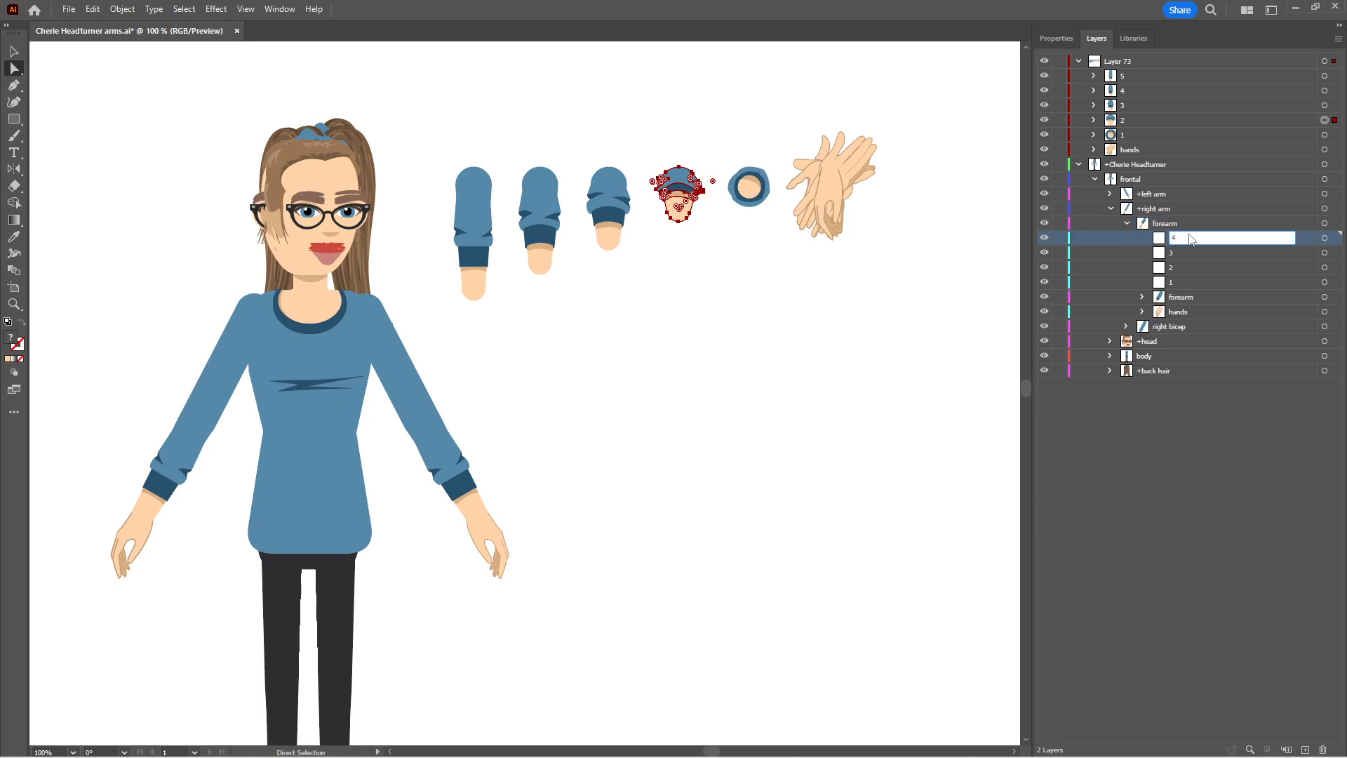
key("Return")
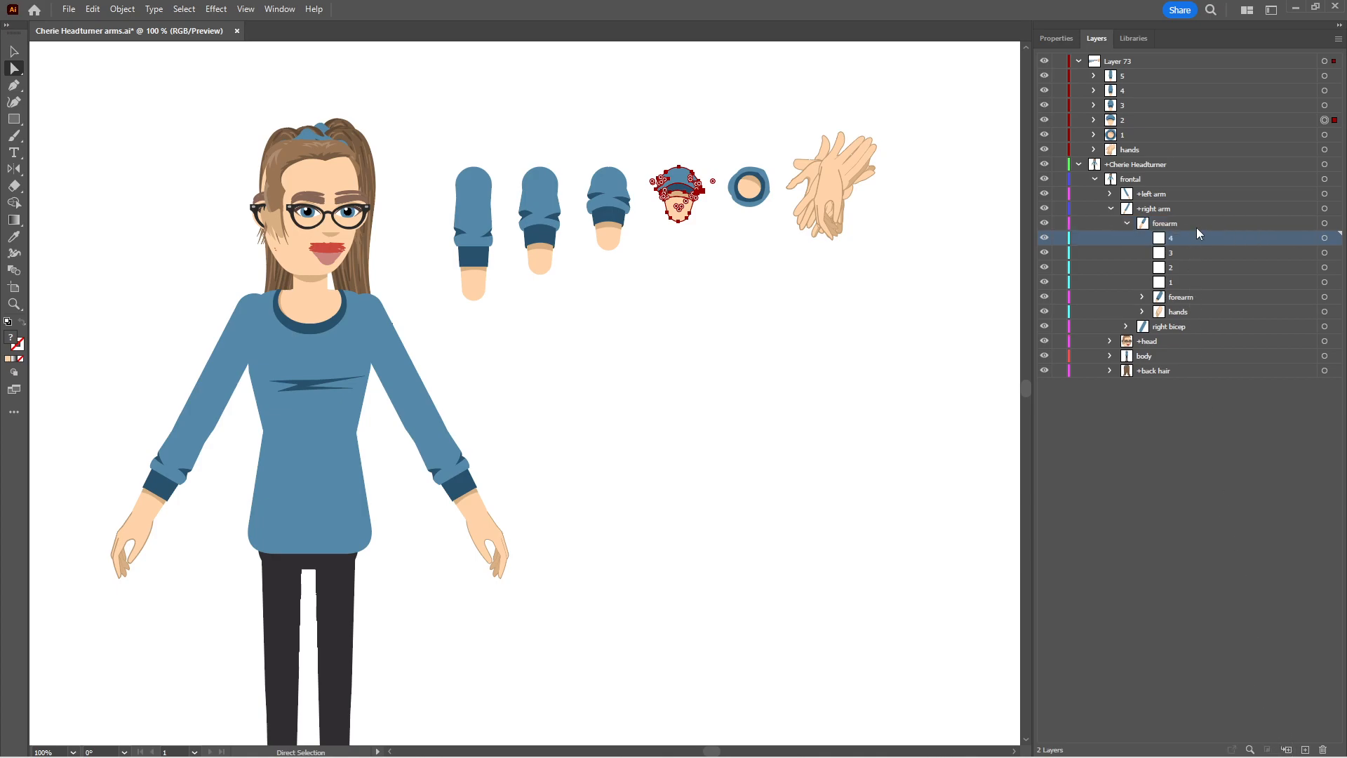
Undo the sublayer nested inside 4 and add one named 5 directly inside the right arm's forearm layer
left_click(1287, 749)
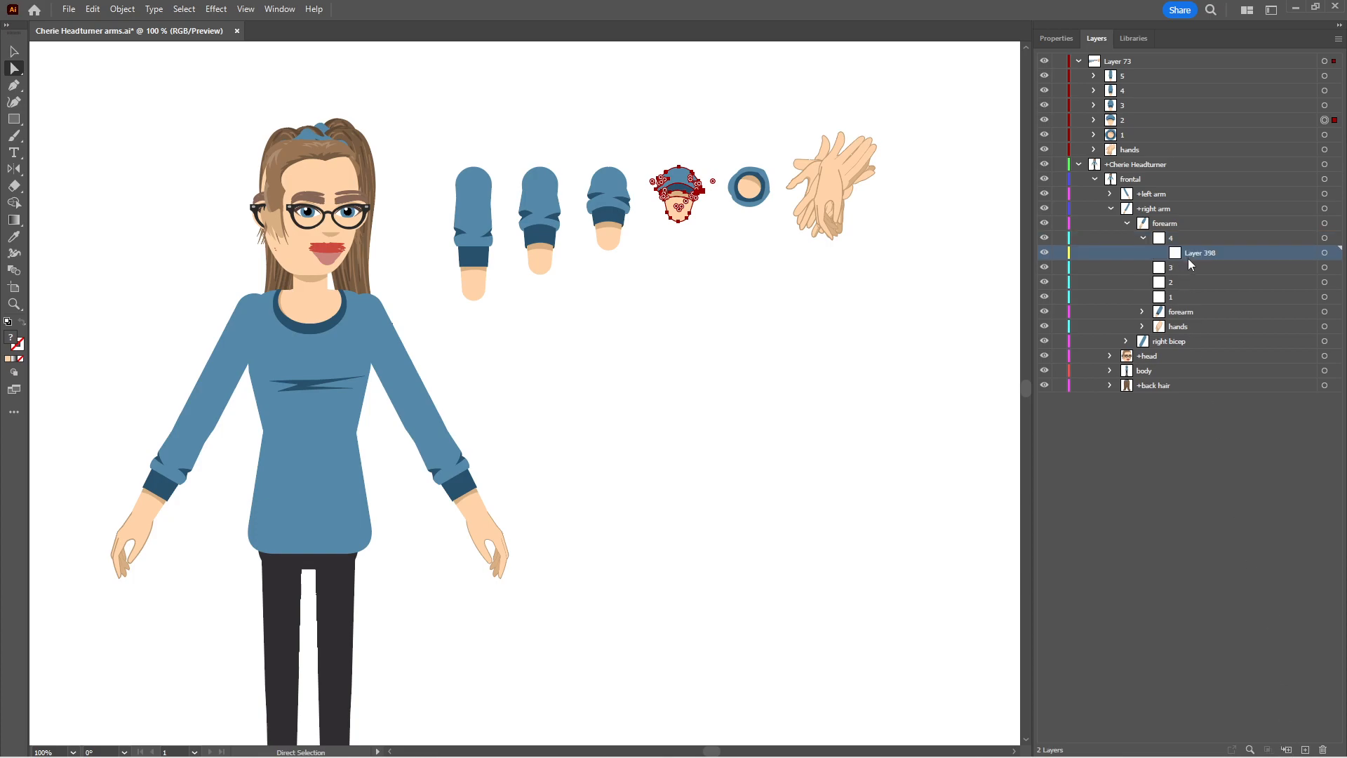
key("ctrl+z")
left_click(1167, 223)
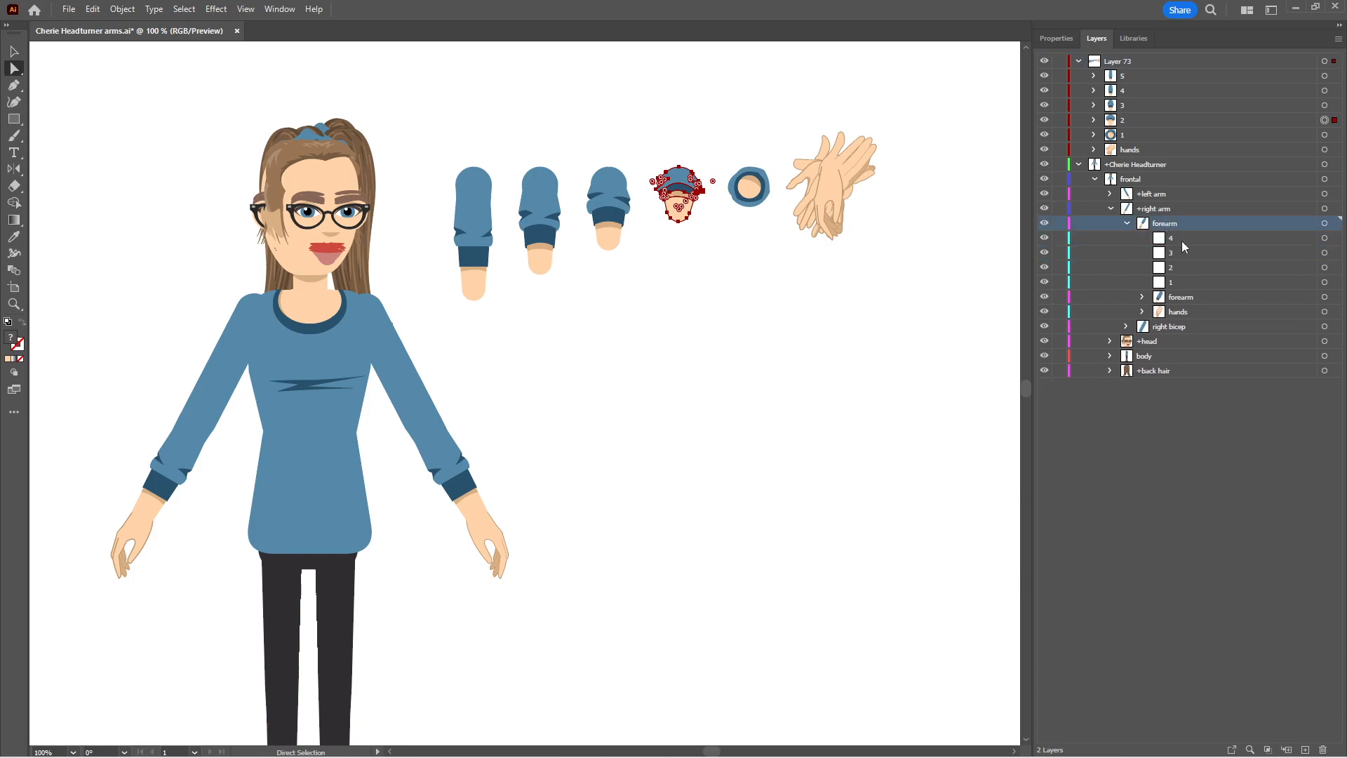
left_click(1286, 749)
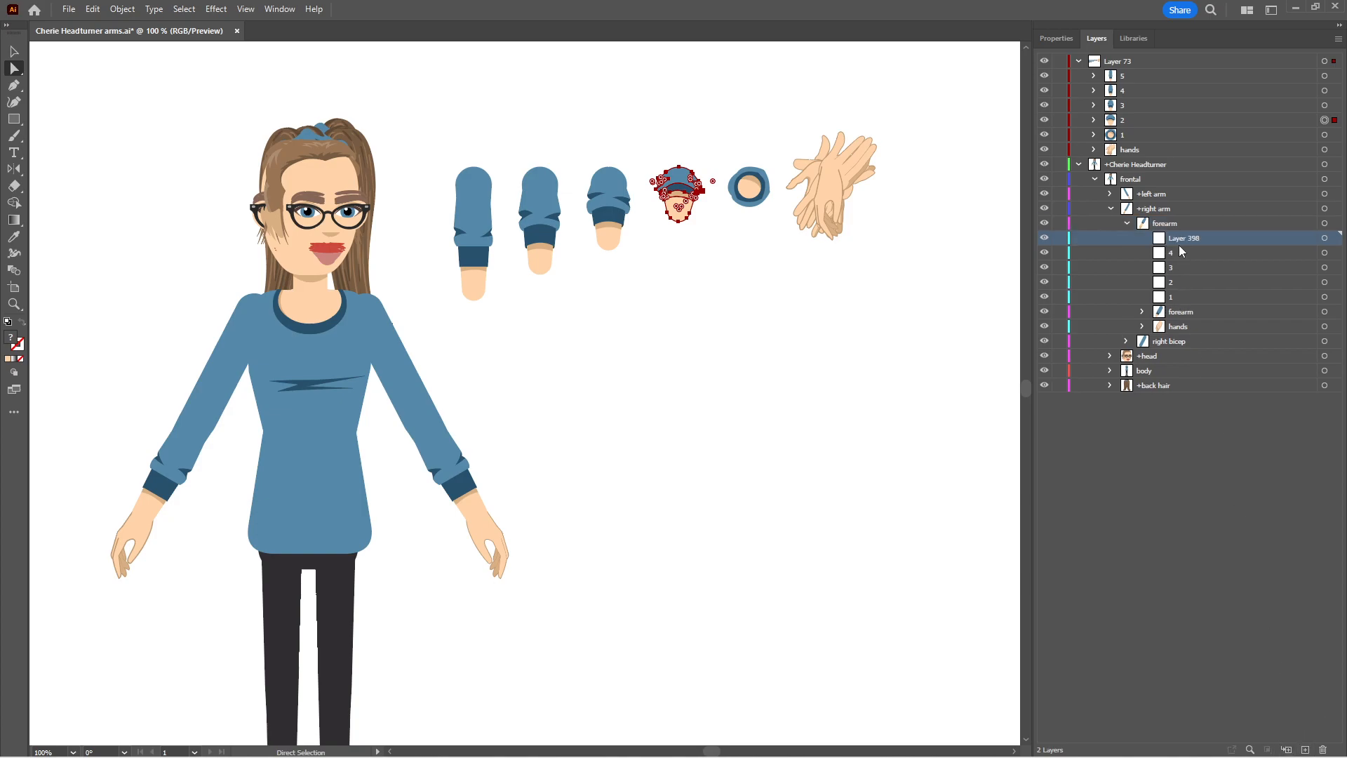
double_click(1178, 238)
type("5")
key("Return")
Move the forearm groups 5, 4, 3, 2 and 1 from Layer 73 into the matching numbered sublayers of the right forearm
left_click(1132, 151)
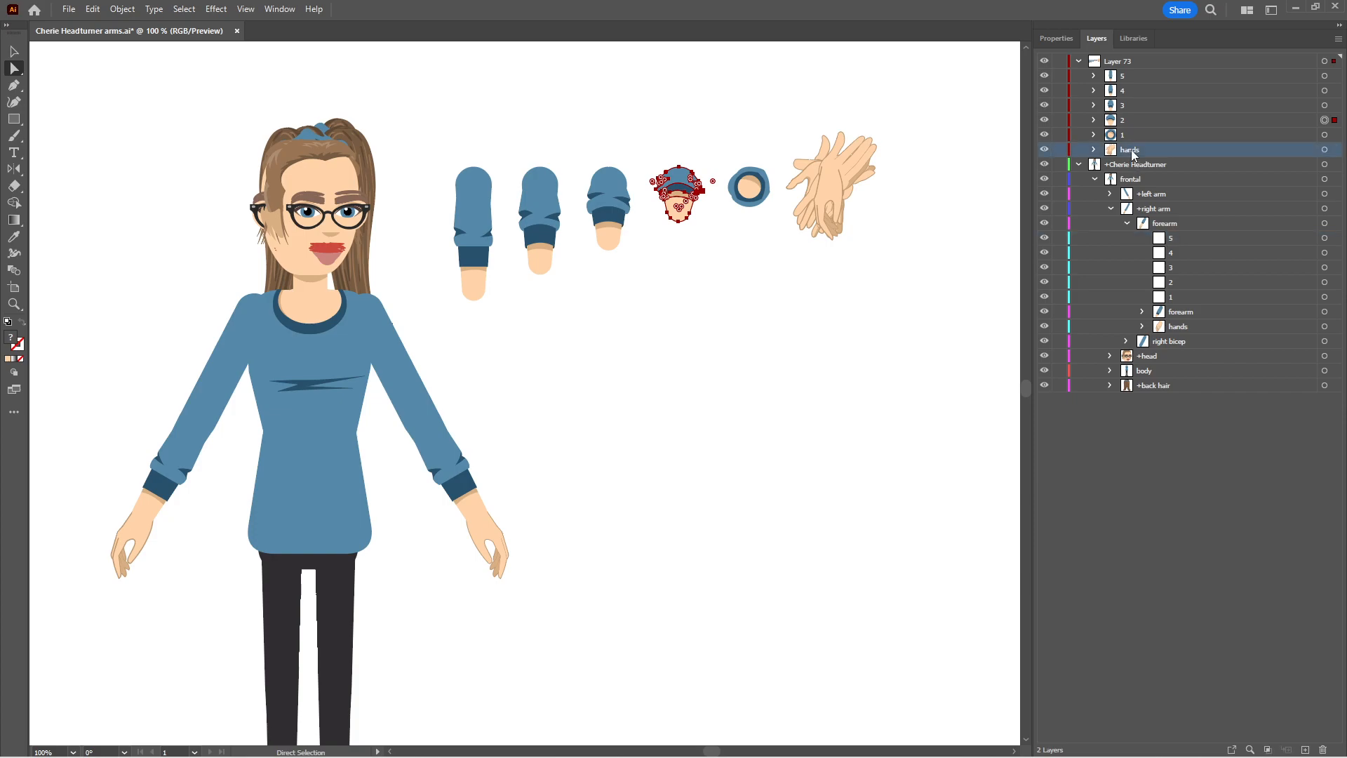
left_click_drag(1137, 75, 1186, 237)
left_click_drag(1138, 78, 1186, 237)
left_click(1148, 78)
left_click_drag(1141, 74, 1162, 253)
left_click(1146, 78)
left_click_drag(1148, 82, 1162, 254)
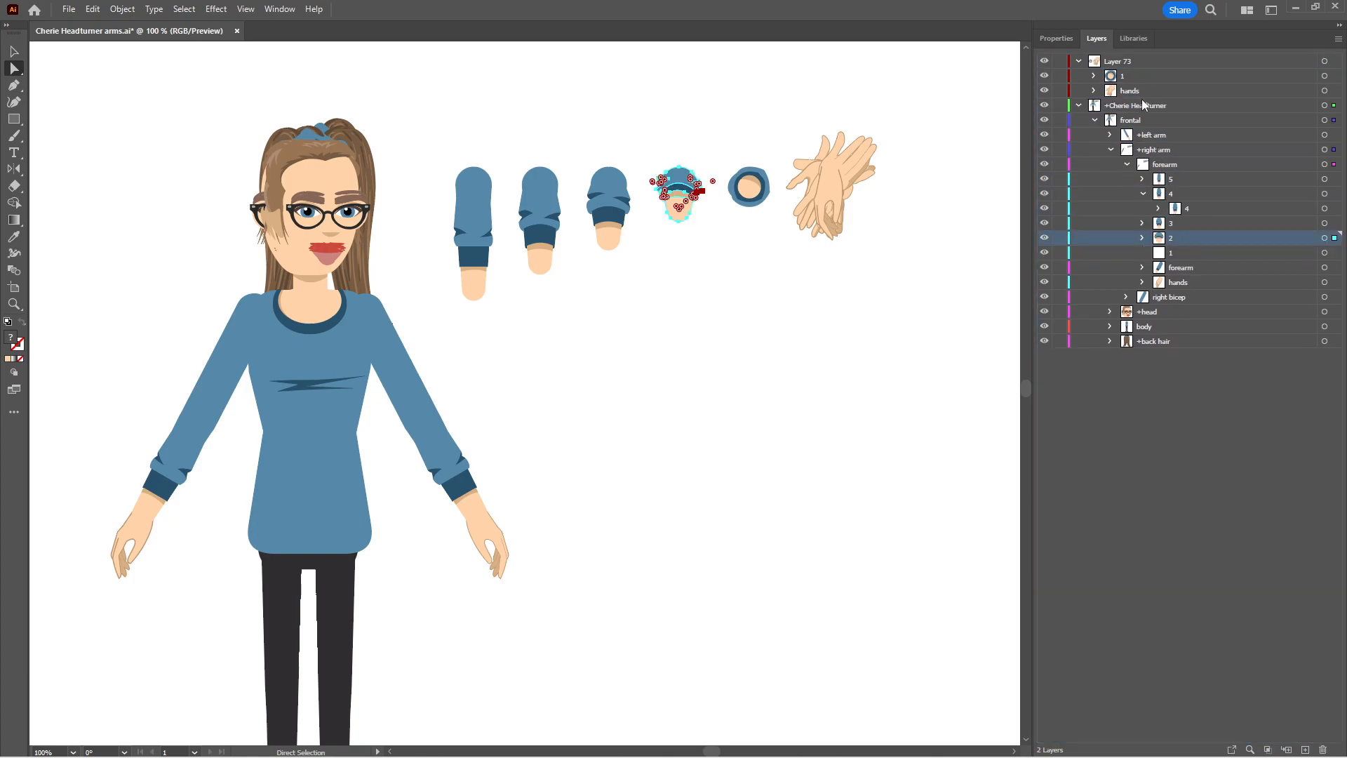
left_click_drag(1139, 78, 1184, 252)
Collapse the right forearm's numbered sublayers and select the hands group in Layer 73
left_click(1144, 237)
left_click(1144, 222)
left_click(1144, 209)
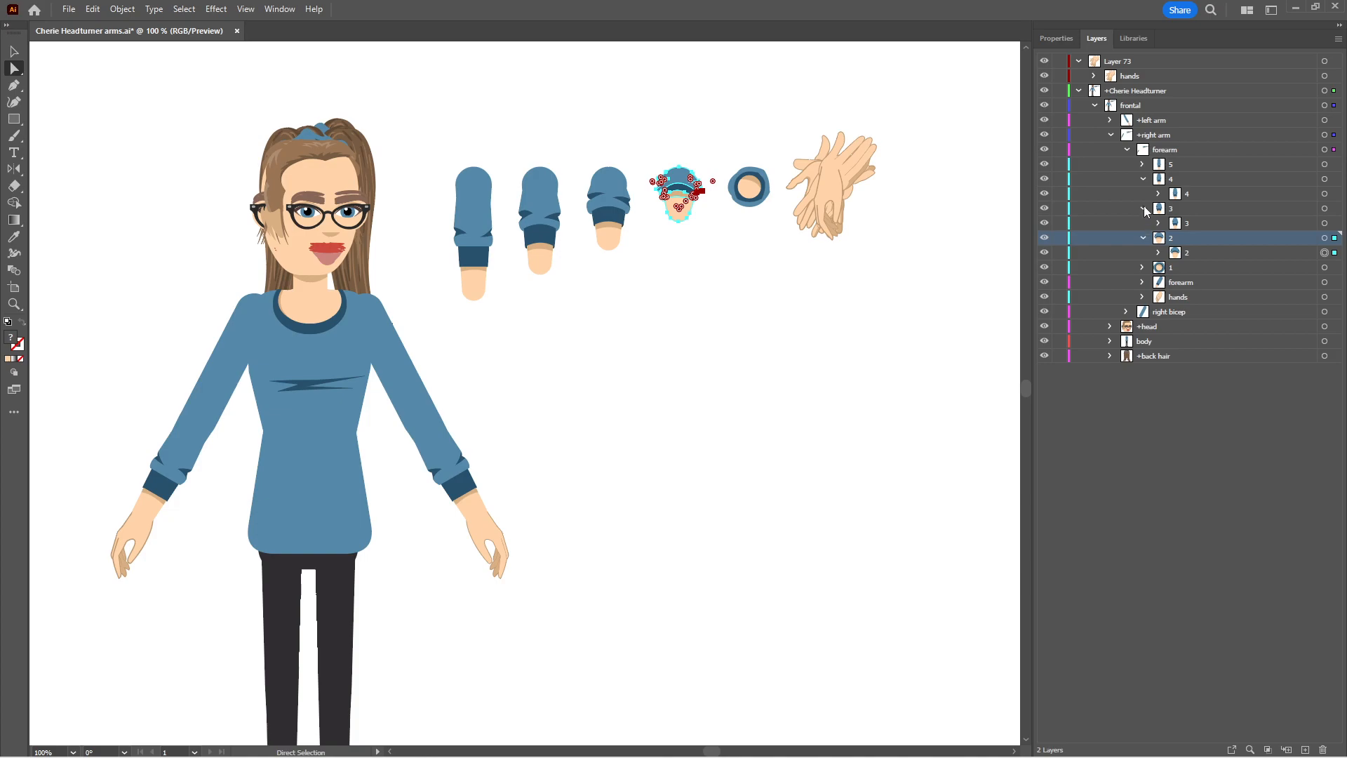
left_click(1144, 208)
left_click(1143, 179)
left_click(1144, 208)
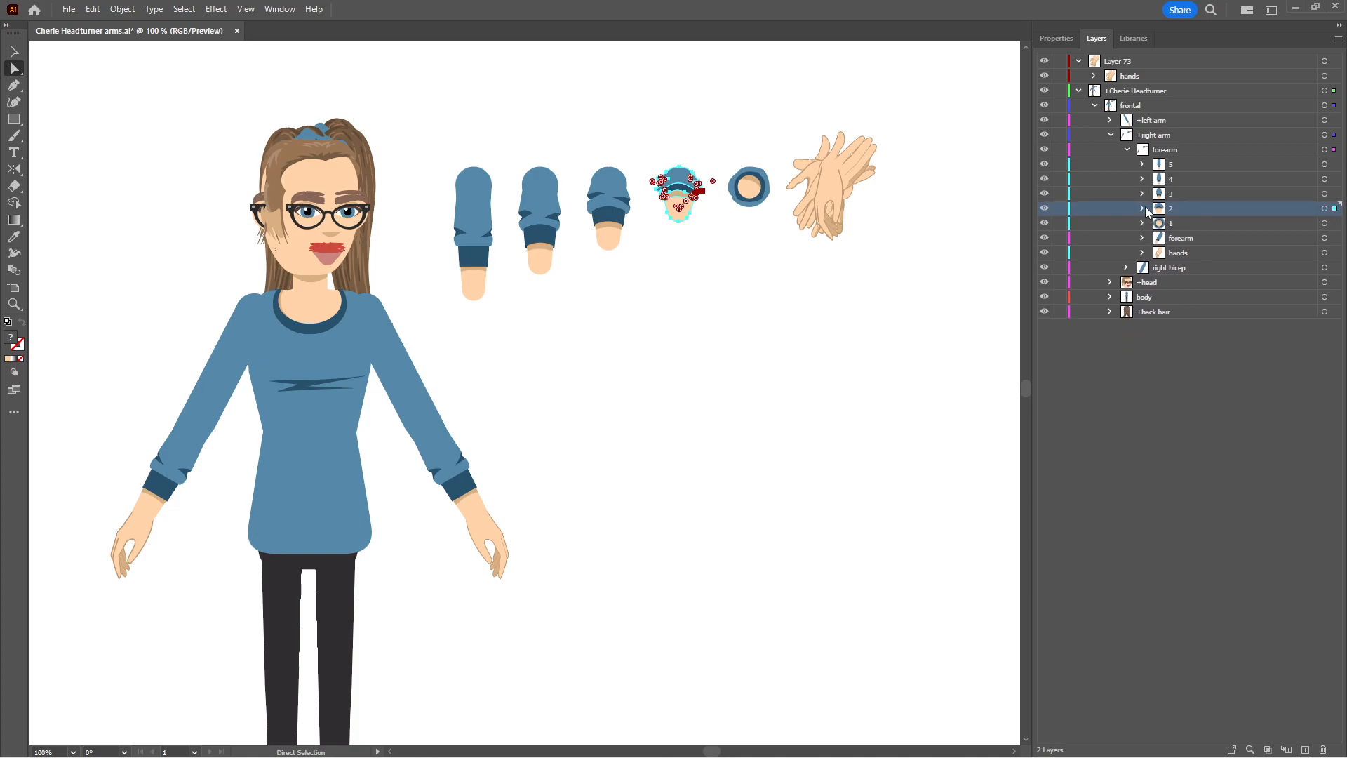
left_click(1143, 77)
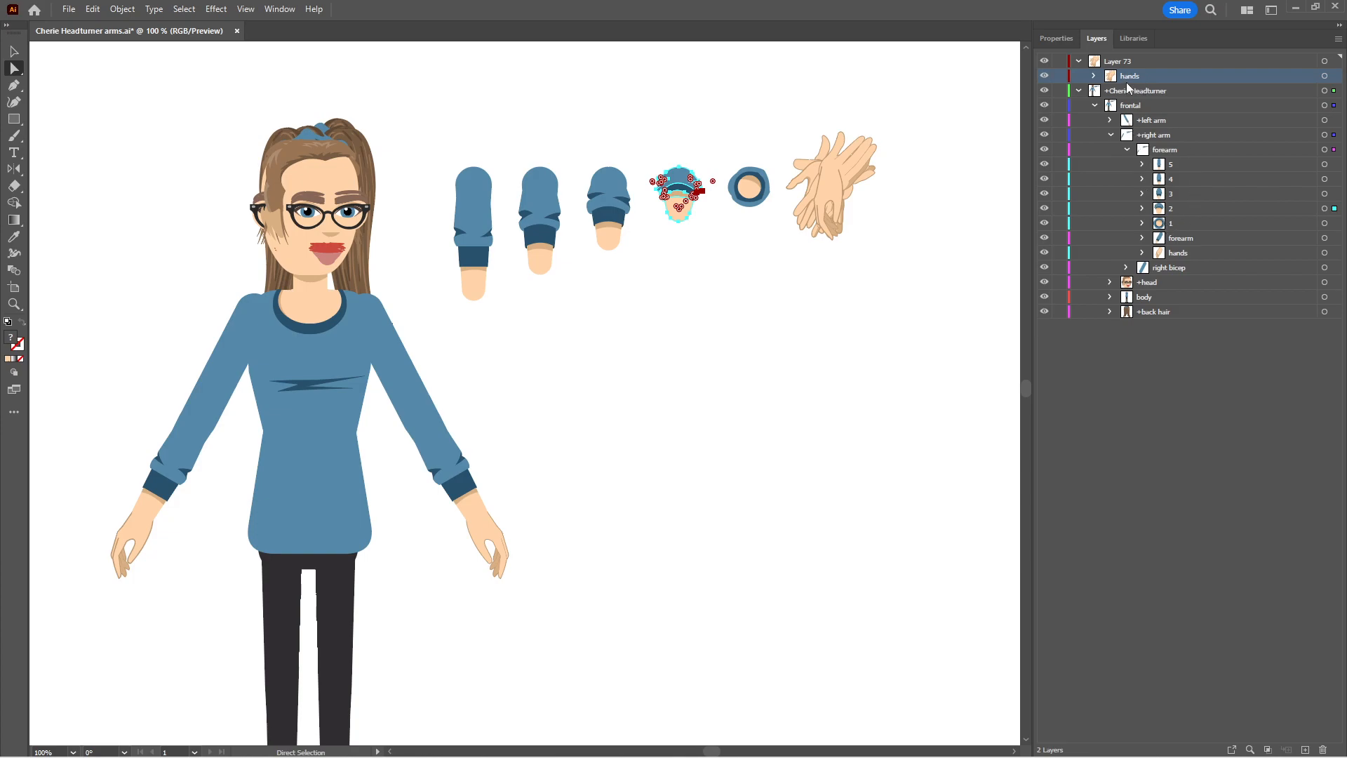
Copy the hands group from Layer 73 into sublayers 1 and 2 of the right forearm
left_click_drag(1131, 77, 1164, 222)
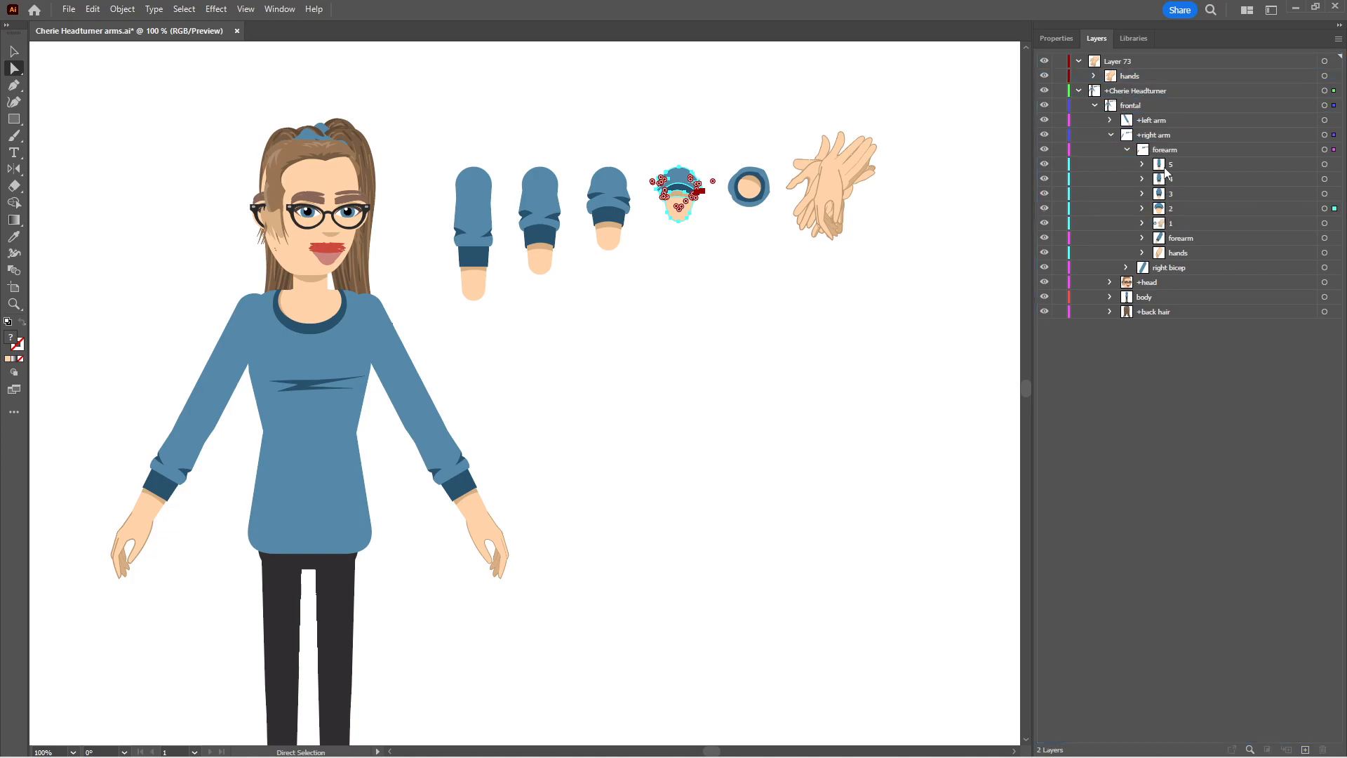
left_click_drag(1130, 76, 1171, 209)
left_click_drag(1135, 77, 1176, 178)
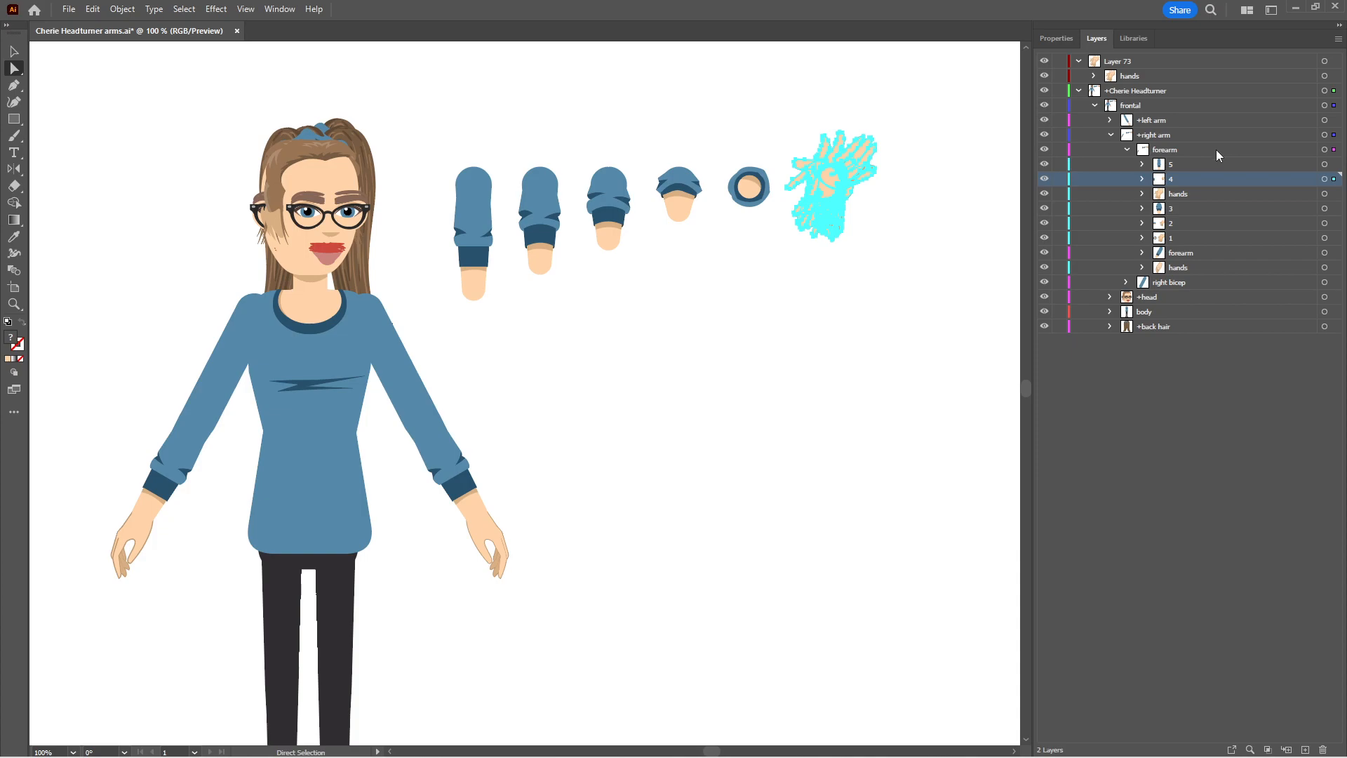
key("ctrl+z")
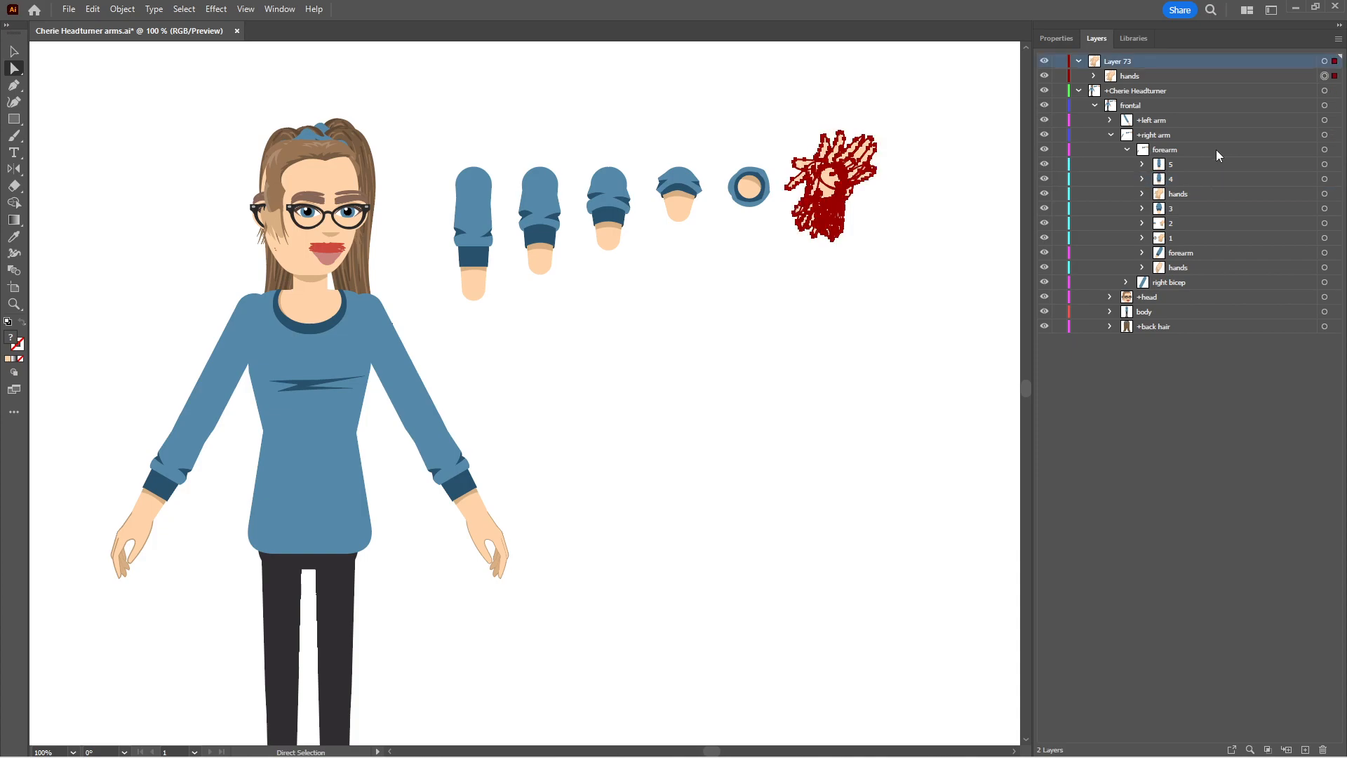
key("ctrl+z")
key("ctrl+z")
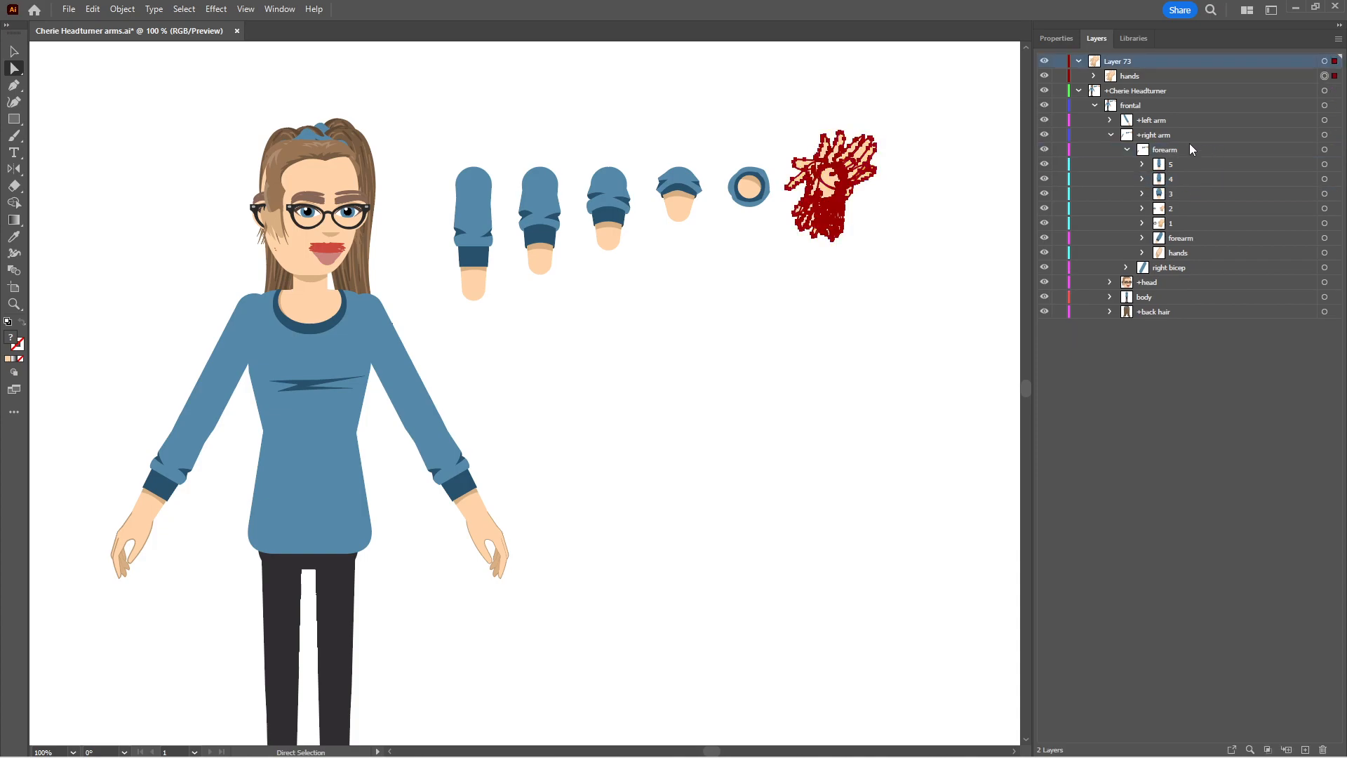
Copy the hands group into right forearm sublayers 3 and 4, move the original into 5, and delete the emptied Layer 73
left_click(1138, 74)
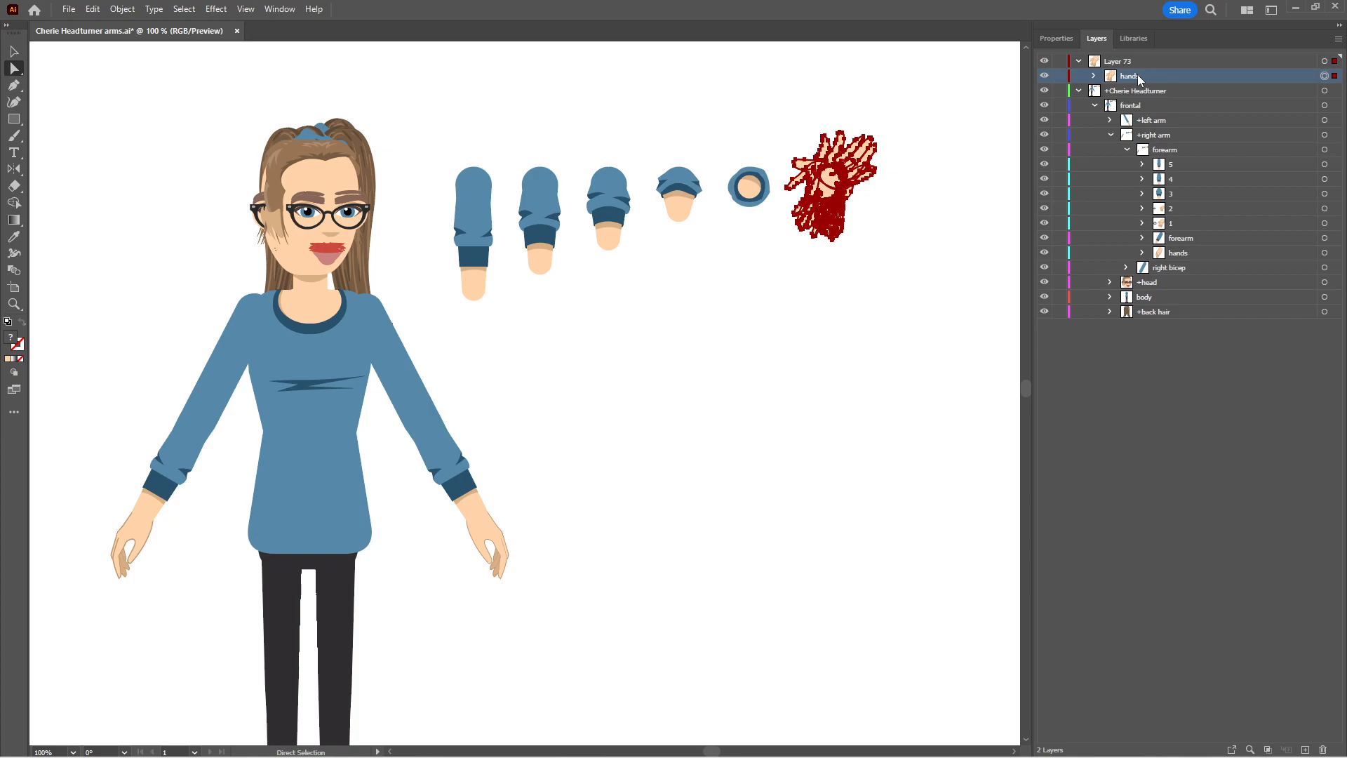
left_click_drag(1137, 75, 1169, 194)
left_click(1131, 77)
left_click_drag(1130, 79, 1159, 178)
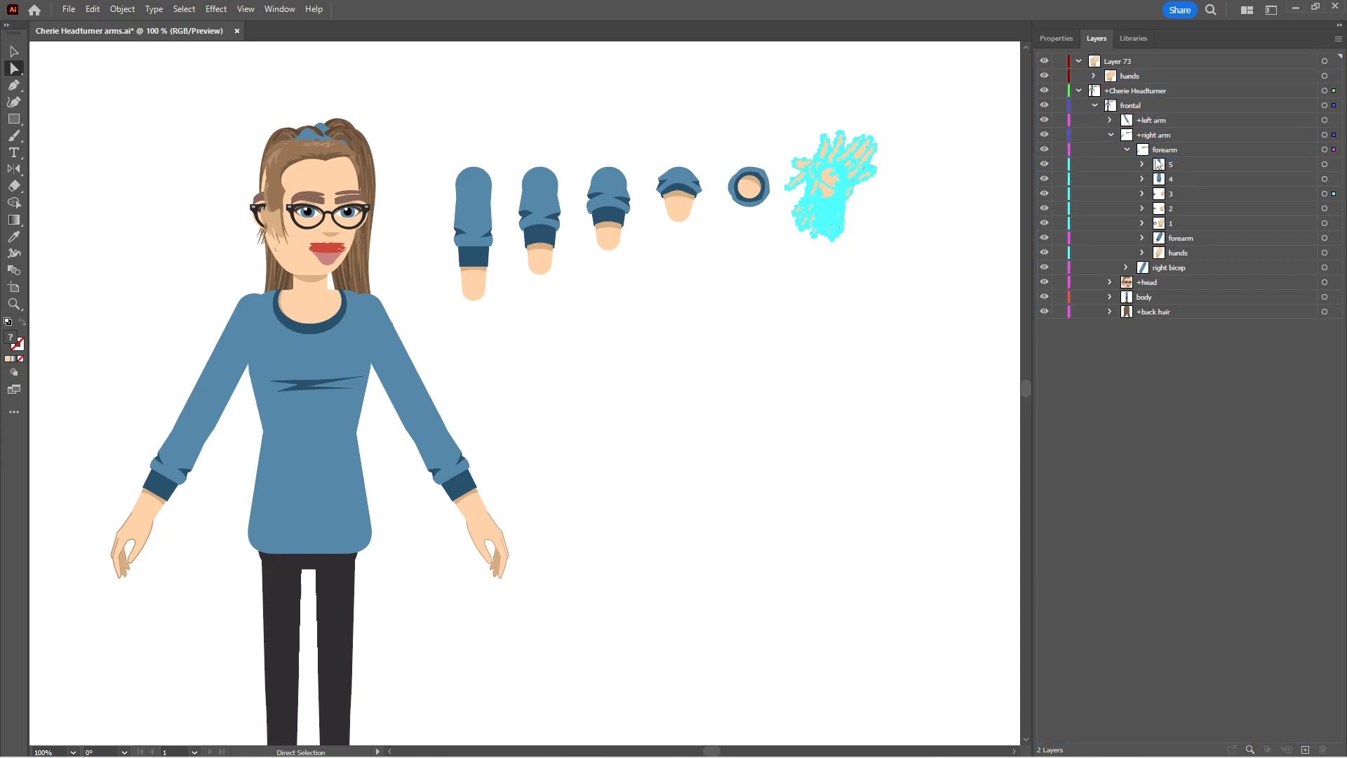
left_click_drag(1131, 77, 1162, 165)
left_click(1145, 63)
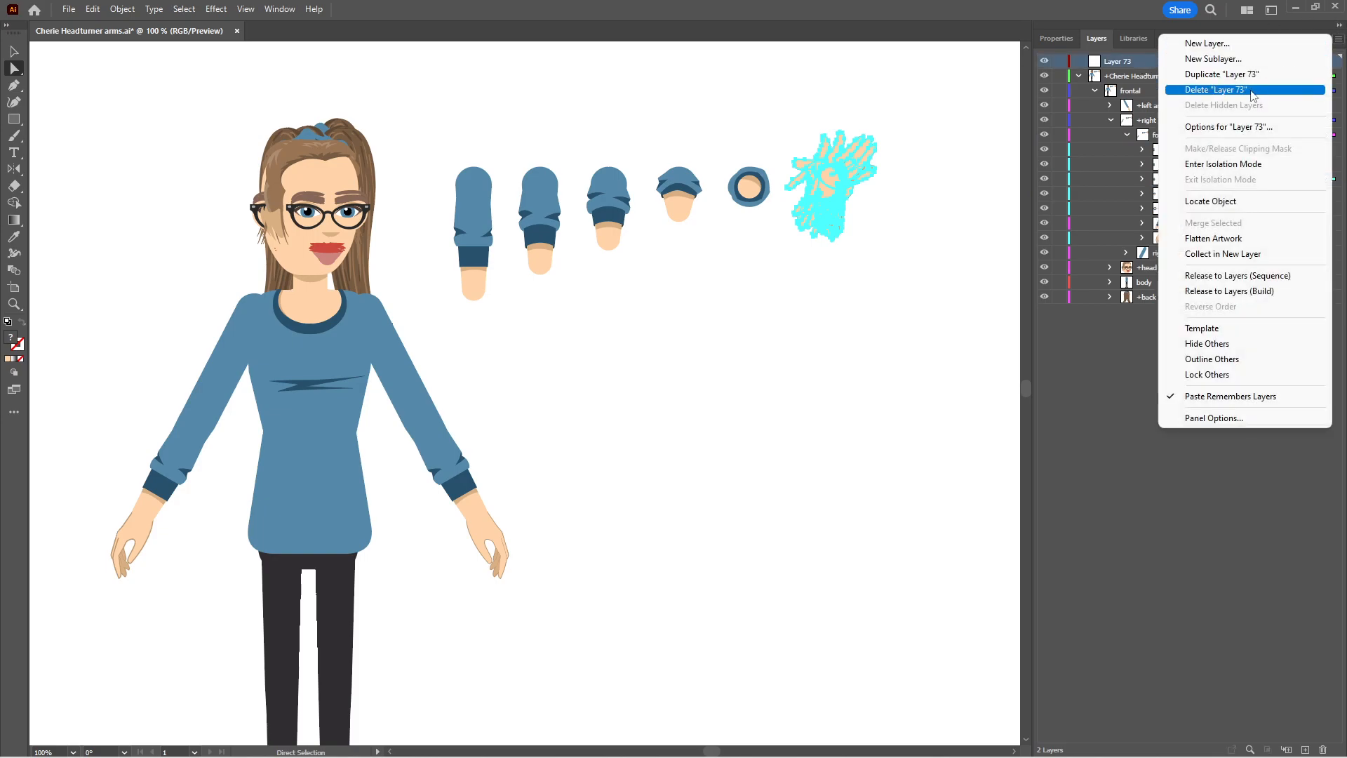
left_click(1220, 89)
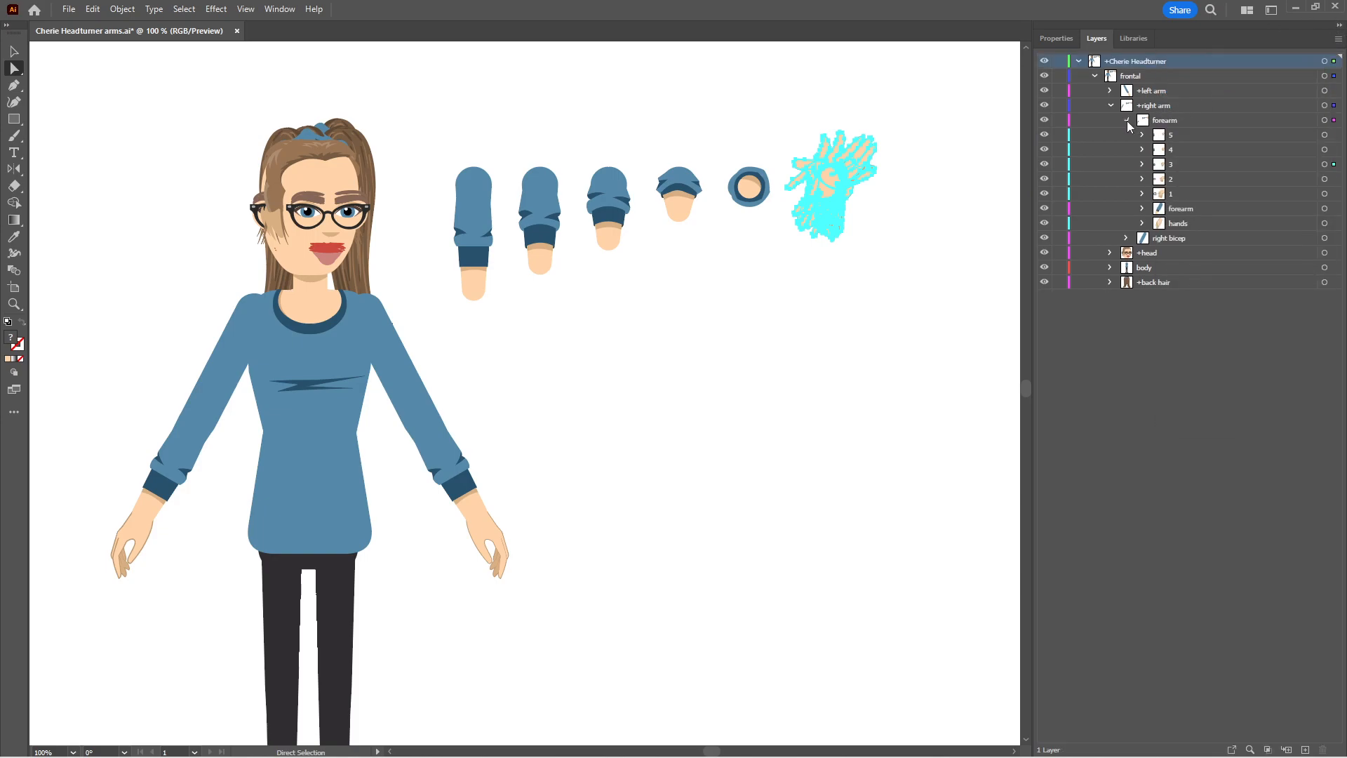
Isolate sublayer 1 of the right forearm for editing
left_click(1178, 164)
left_click(1198, 195)
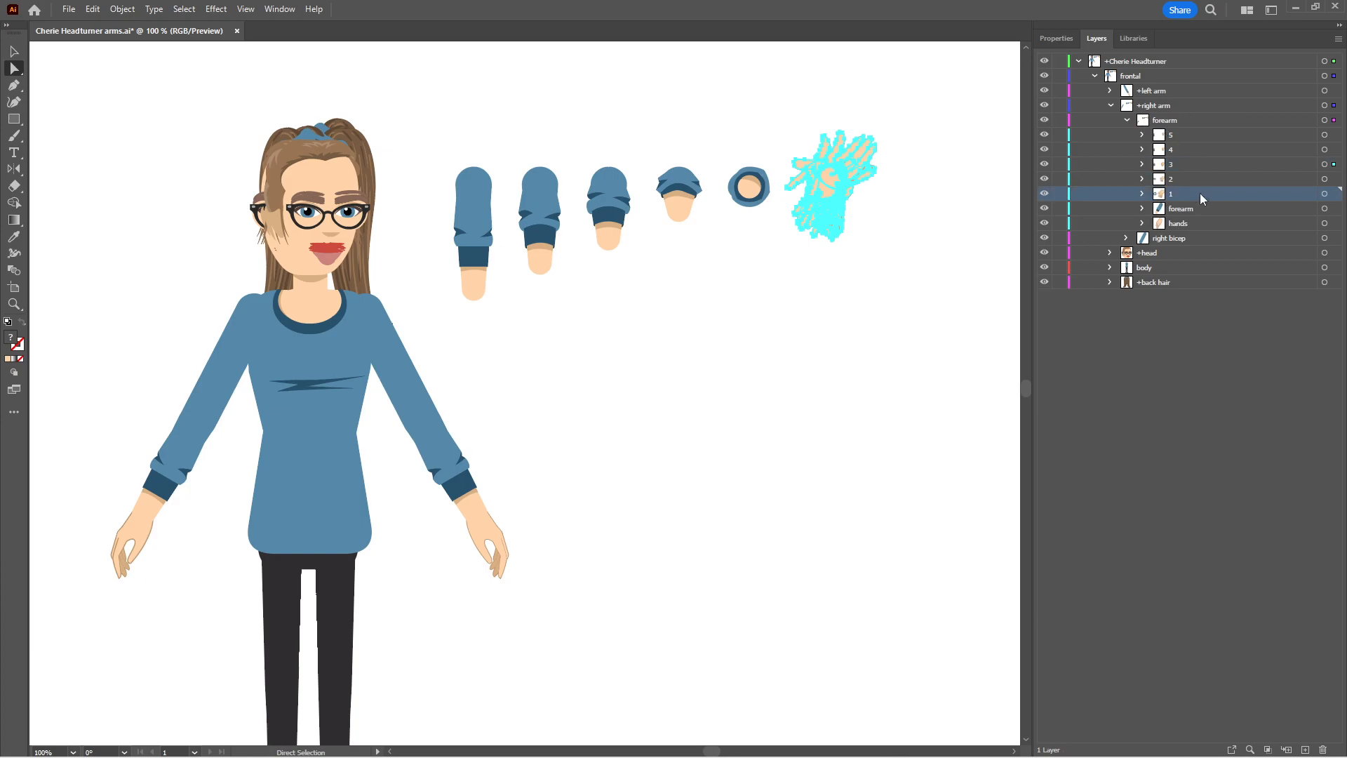
left_click(1323, 195)
left_click(1338, 38)
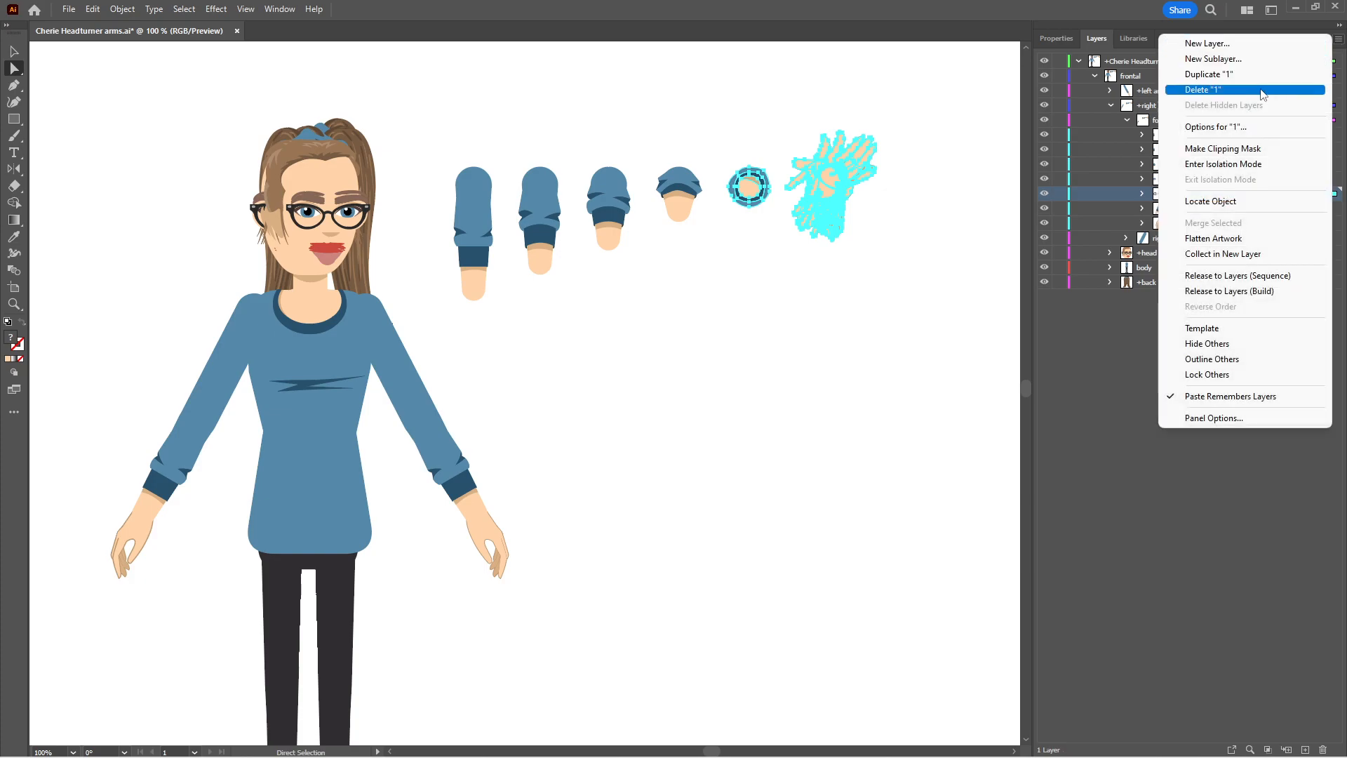
left_click(1223, 164)
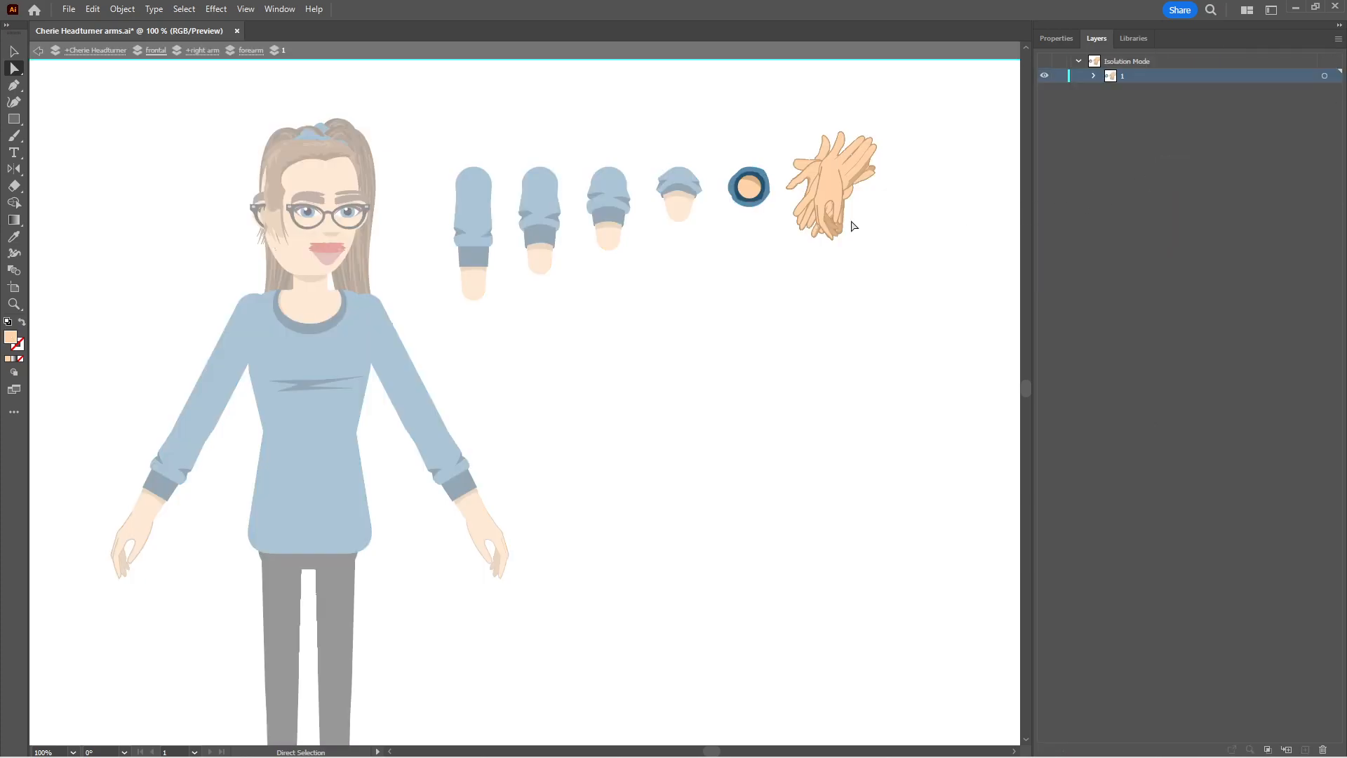
Move sublayer 1's hands group about 88 px left and 25 px down onto its round forearm drawing, and leave isolation mode
key("z")
left_click(754, 190)
left_click_drag(656, 232, 863, 162)
left_click(1093, 75)
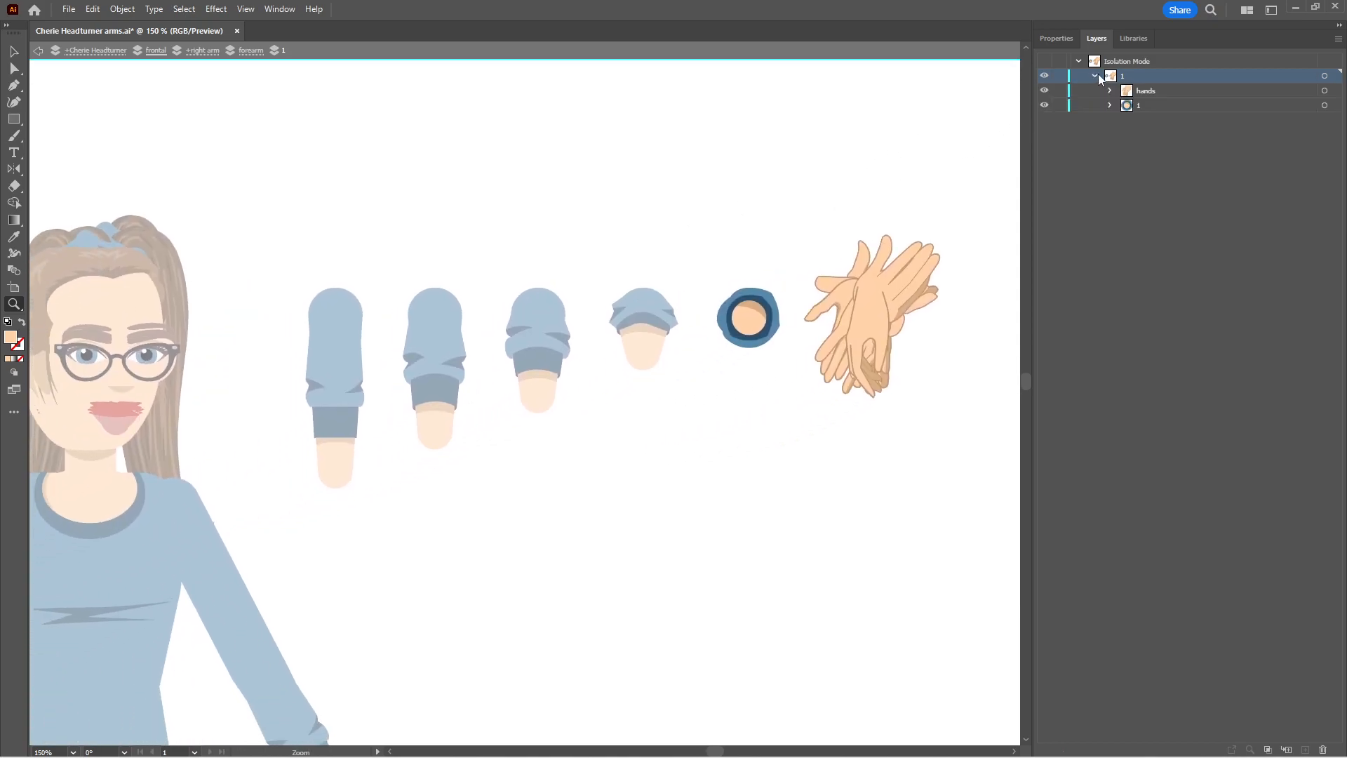
left_click(1324, 92)
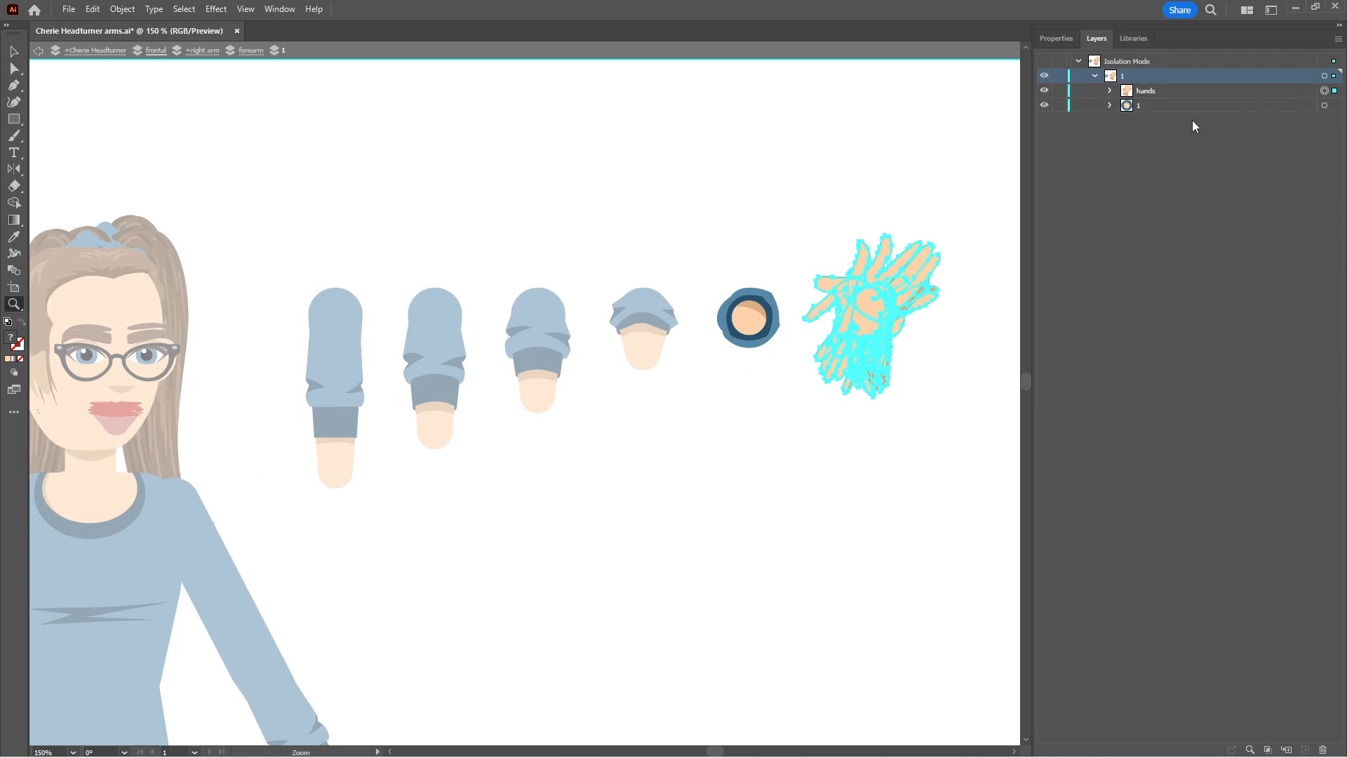
key("v")
left_click_drag(857, 300, 733, 342)
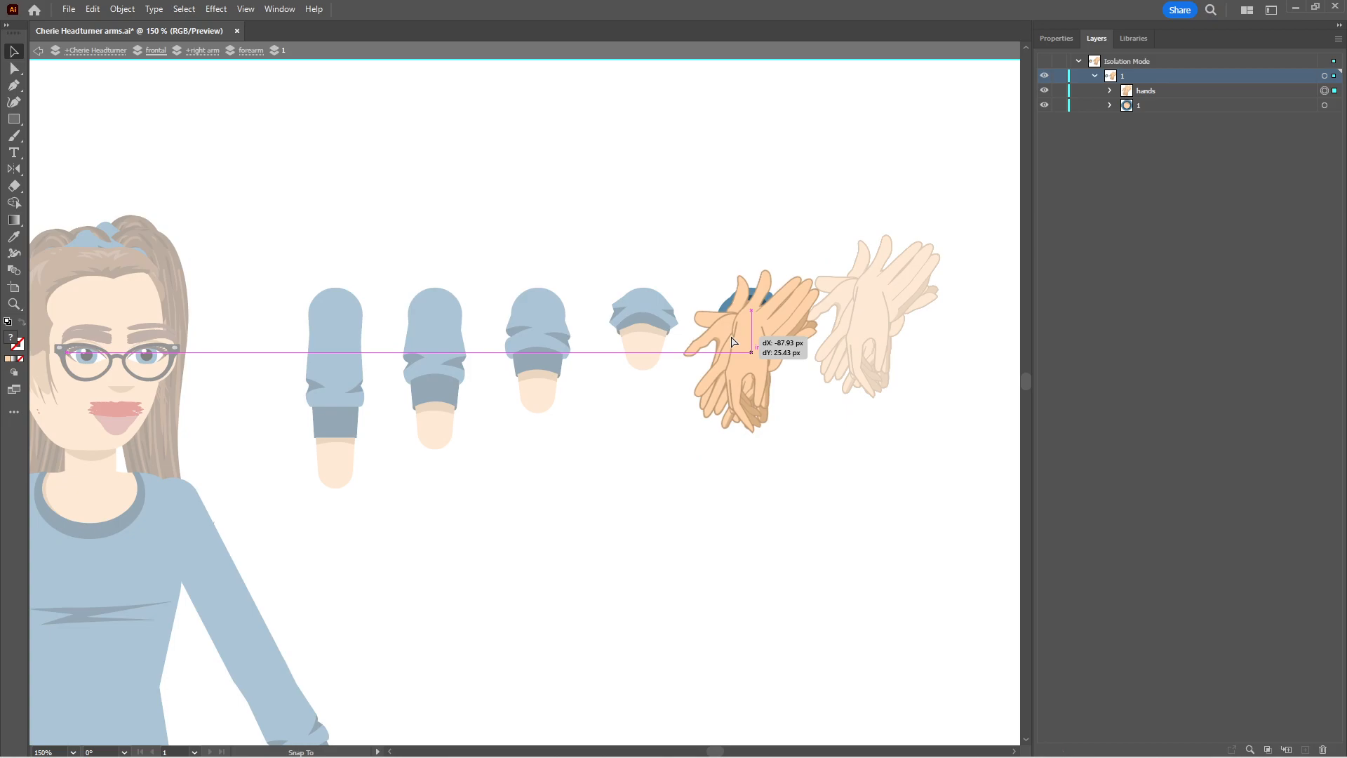
left_click_drag(732, 341, 732, 342)
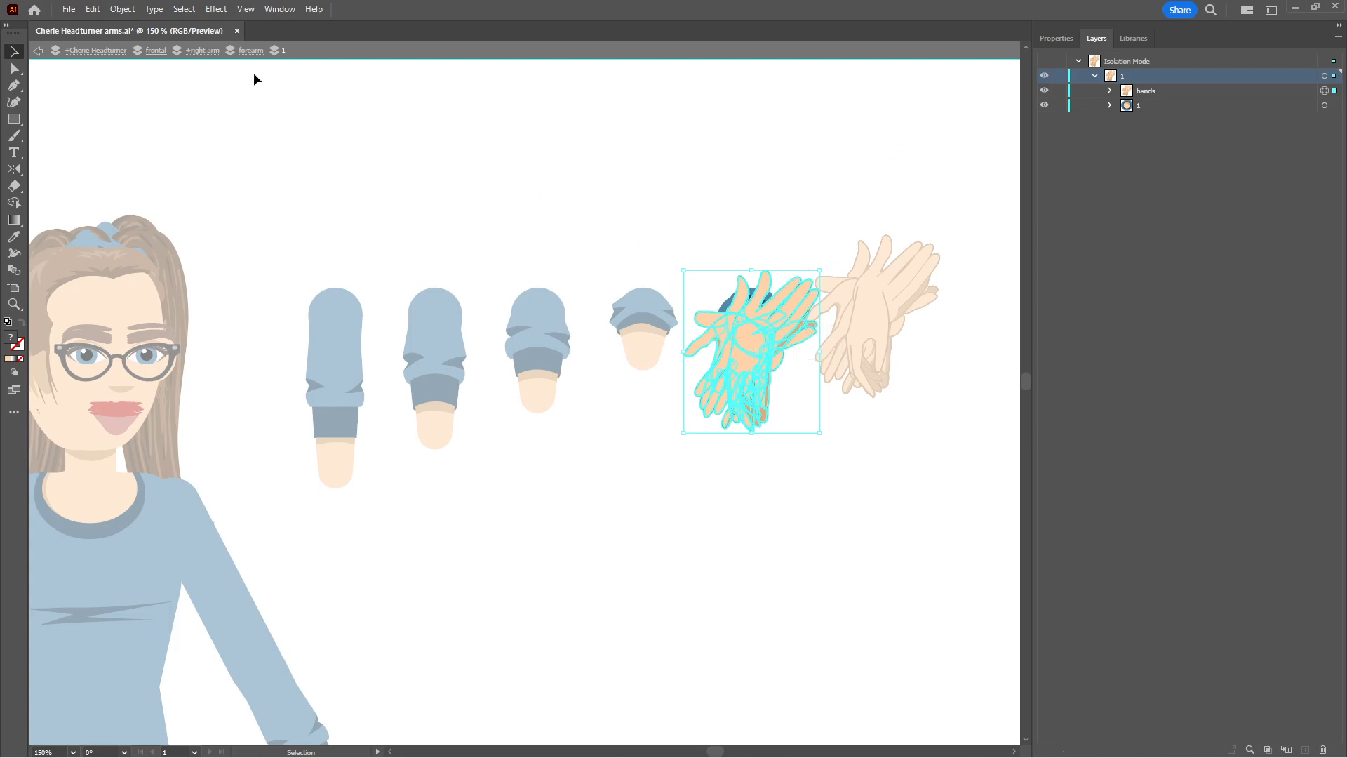
key("Escape")
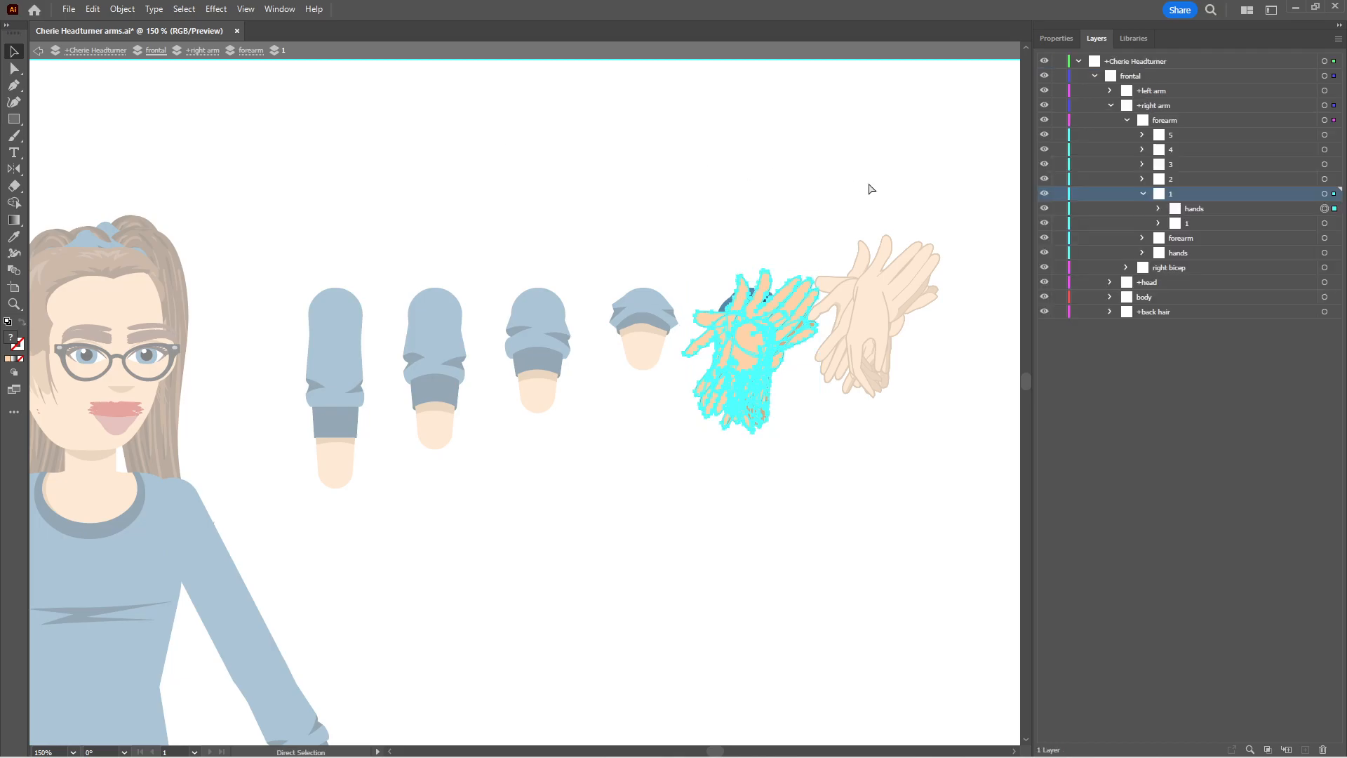
left_click(1143, 194)
Isolate sublayer 2, move its hands group onto the wrist of its forearm drawing, exit isolation and save the file
left_click(1195, 182)
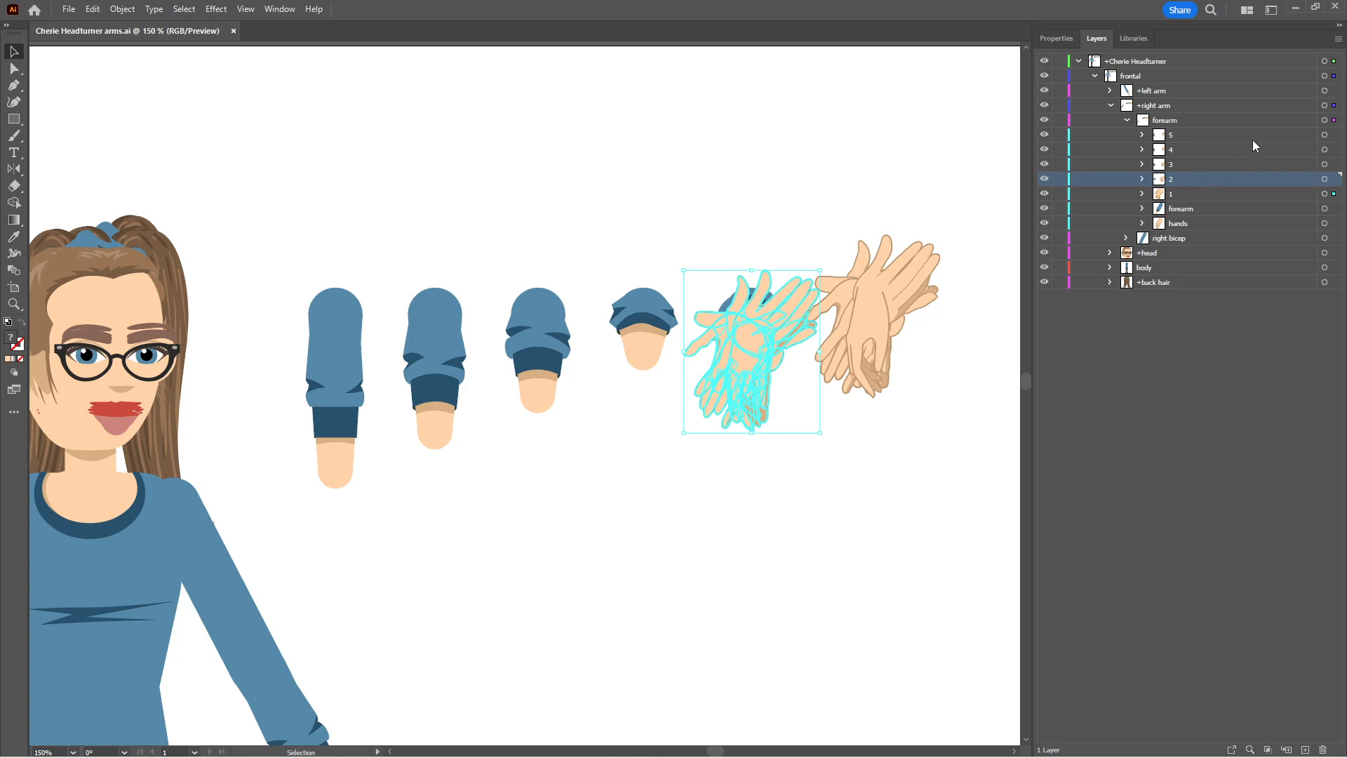
left_click(1338, 38)
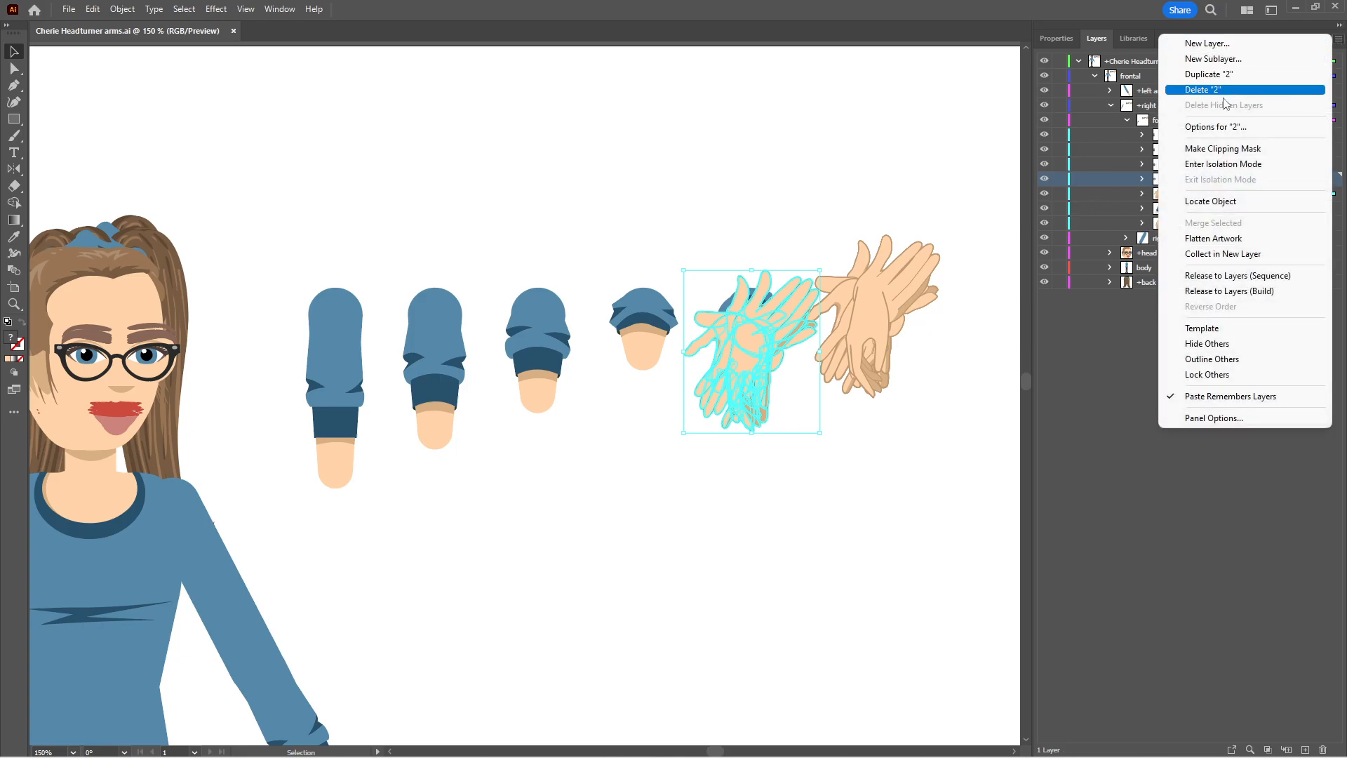
left_click(1218, 165)
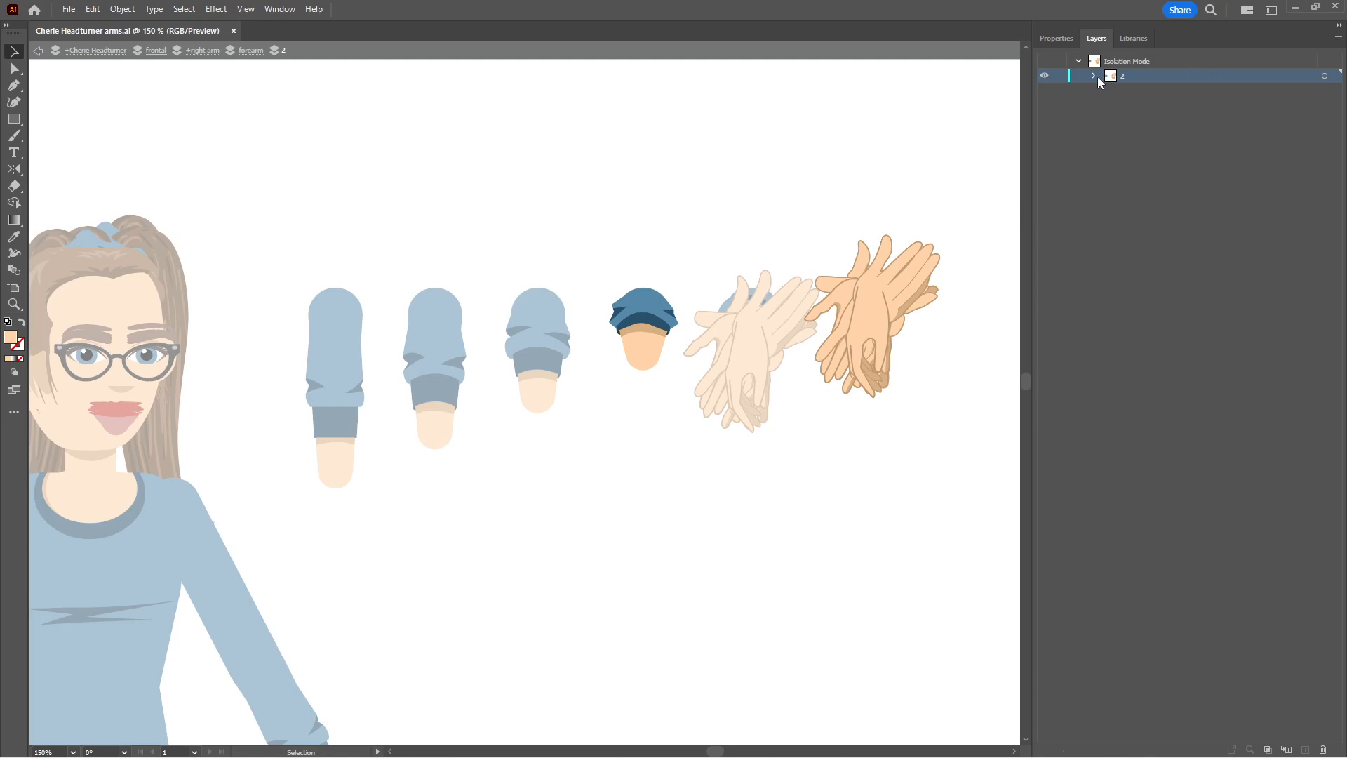
left_click(1291, 90)
left_click(1323, 91)
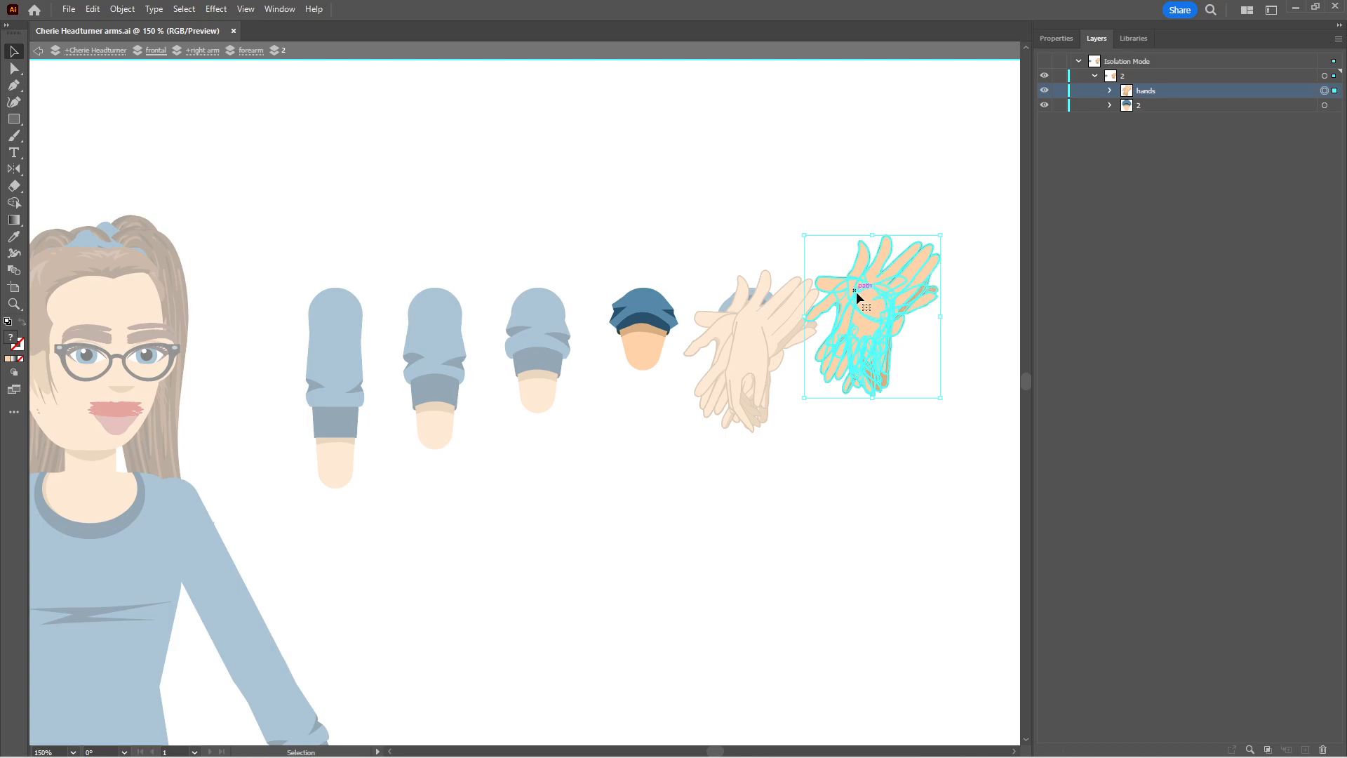
left_click_drag(856, 299, 622, 368)
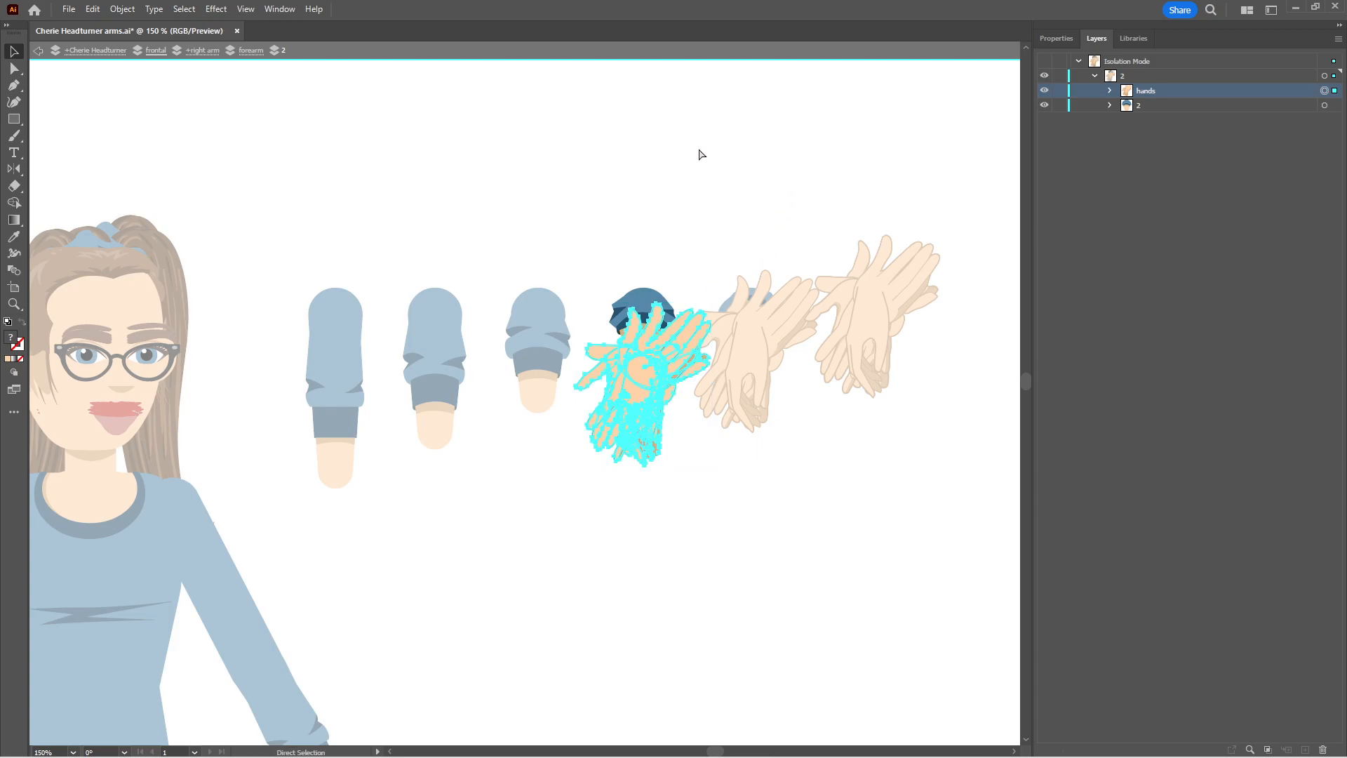
key("Escape")
key("ctrl+s")
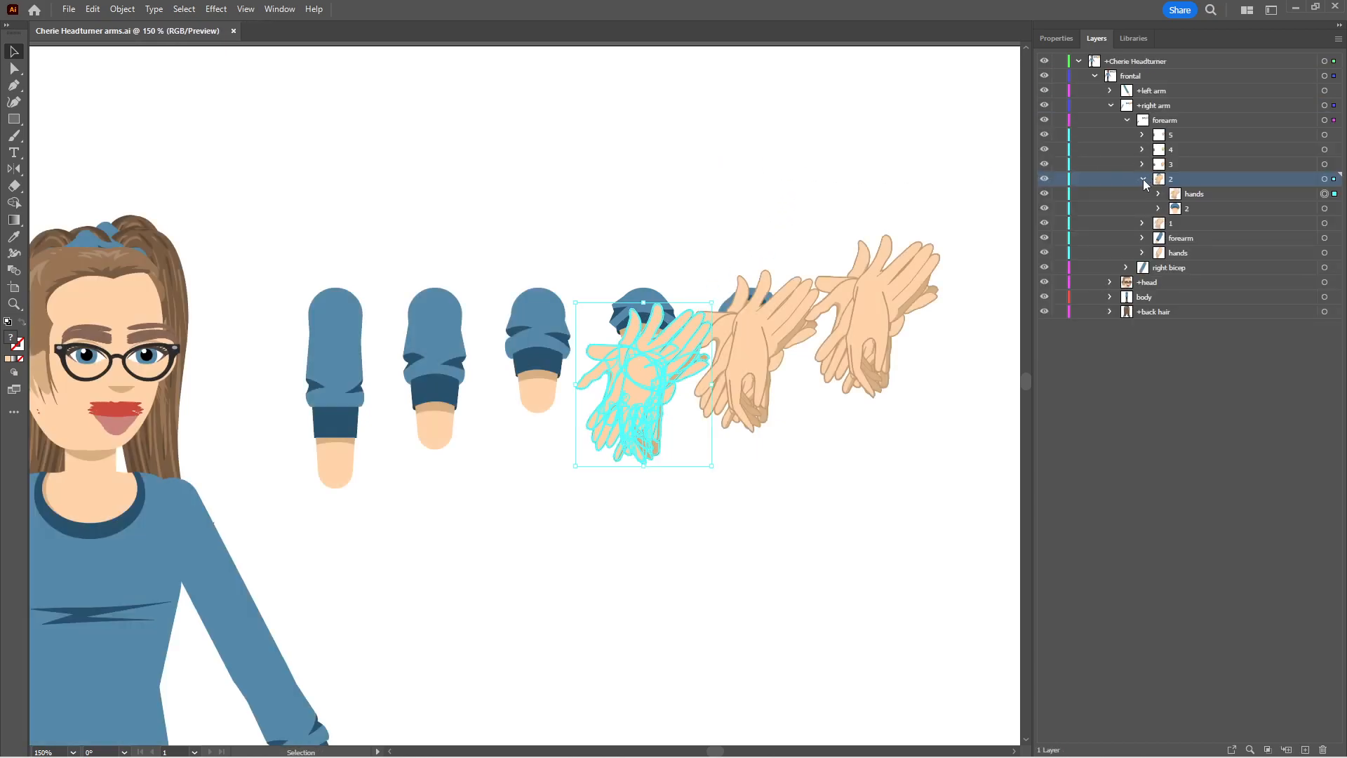
left_click(1143, 179)
Isolate sublayer 3, place its hands group over the wrist of its forearm drawing, exit isolation and save the file
left_click(1182, 165)
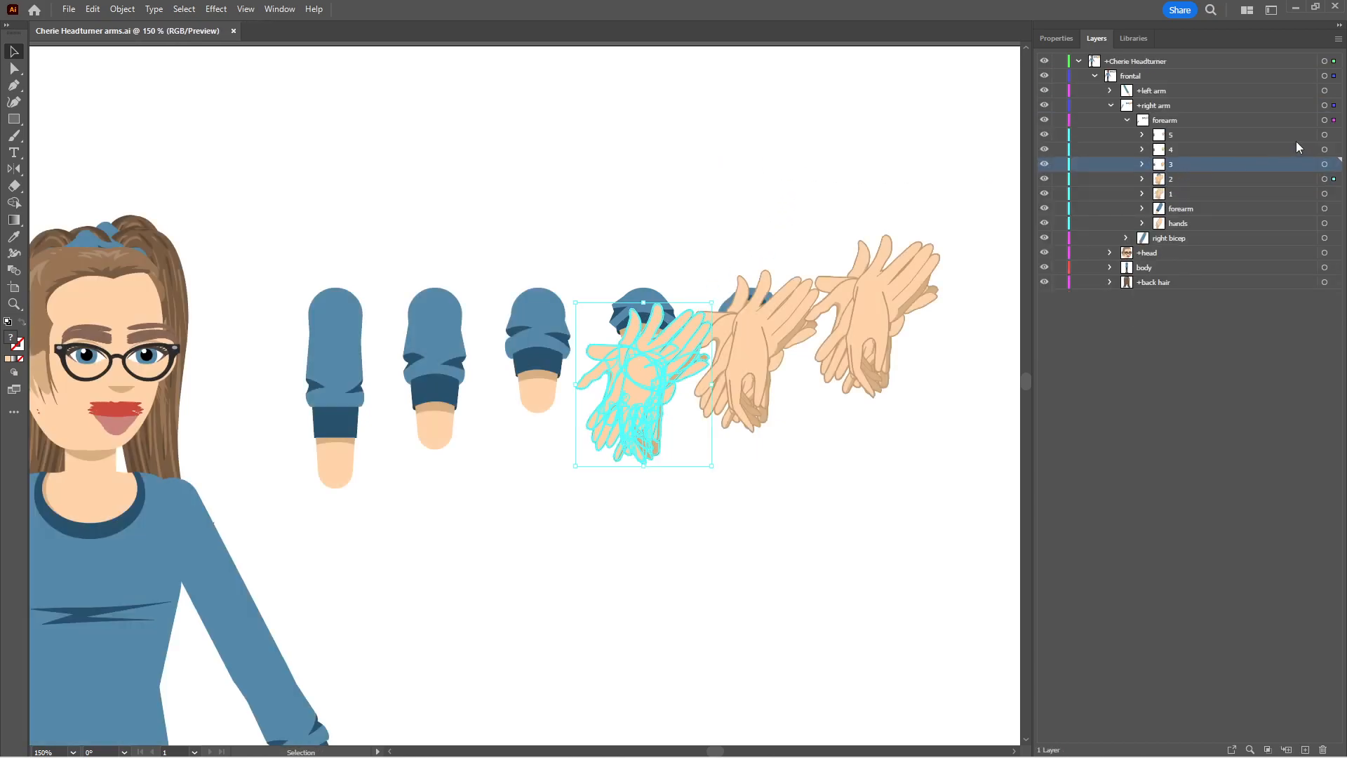
left_click(1336, 40)
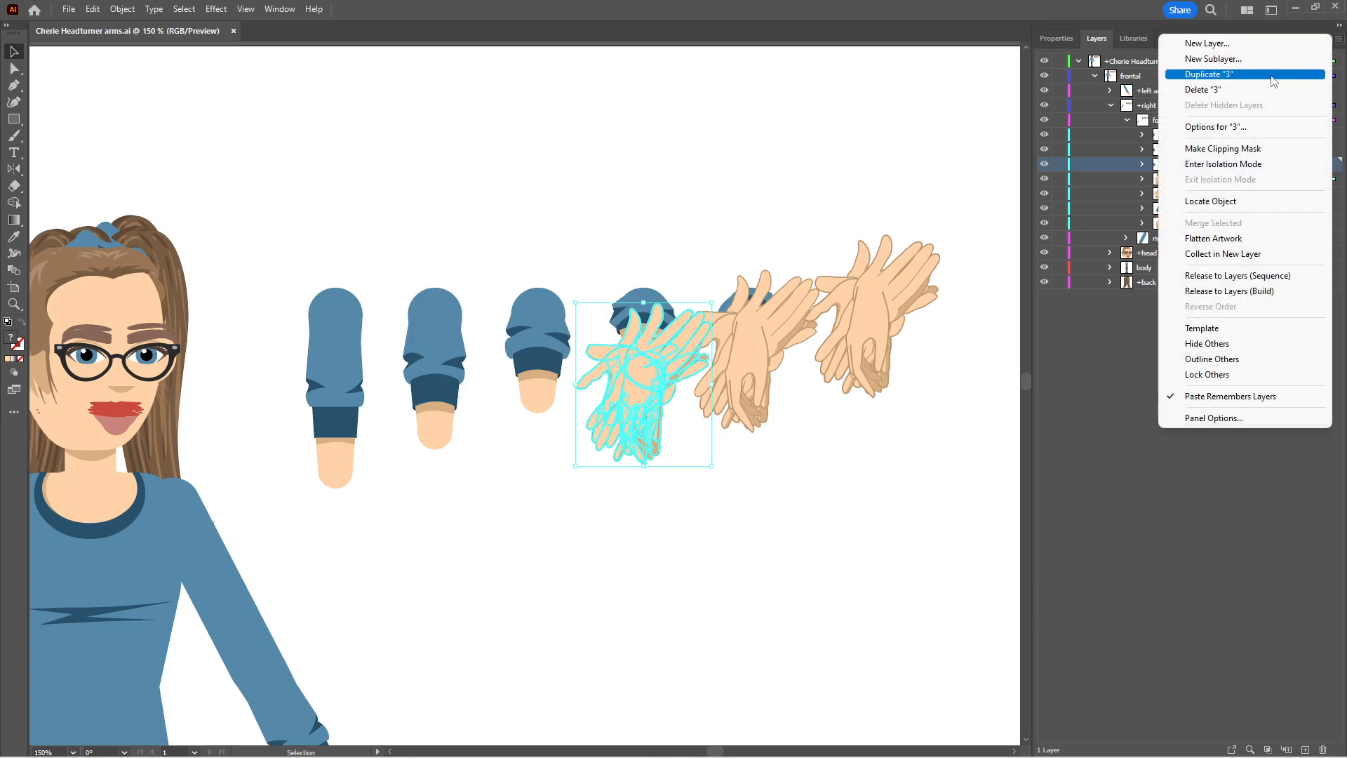
left_click(1211, 165)
left_click(1094, 75)
left_click(1255, 90)
left_click(1323, 91)
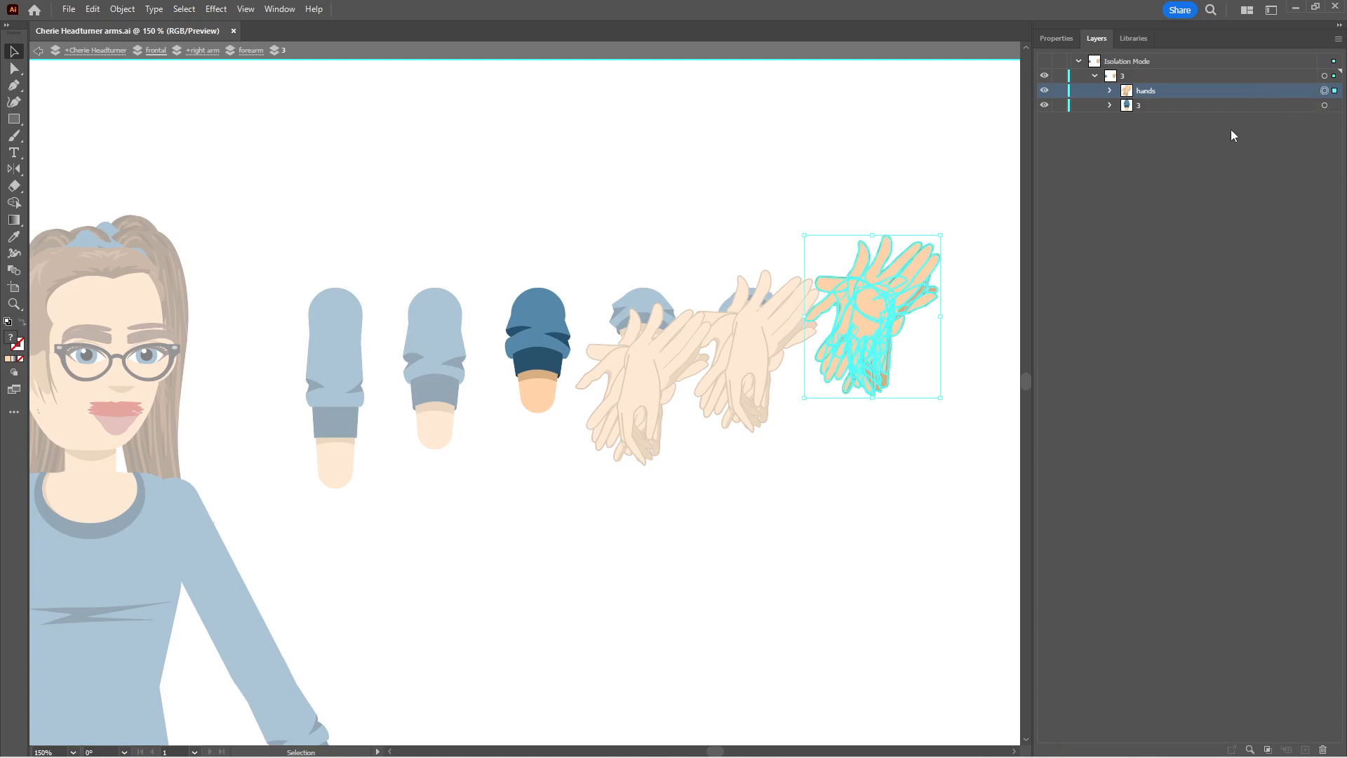
left_click_drag(857, 308, 524, 427)
key("a")
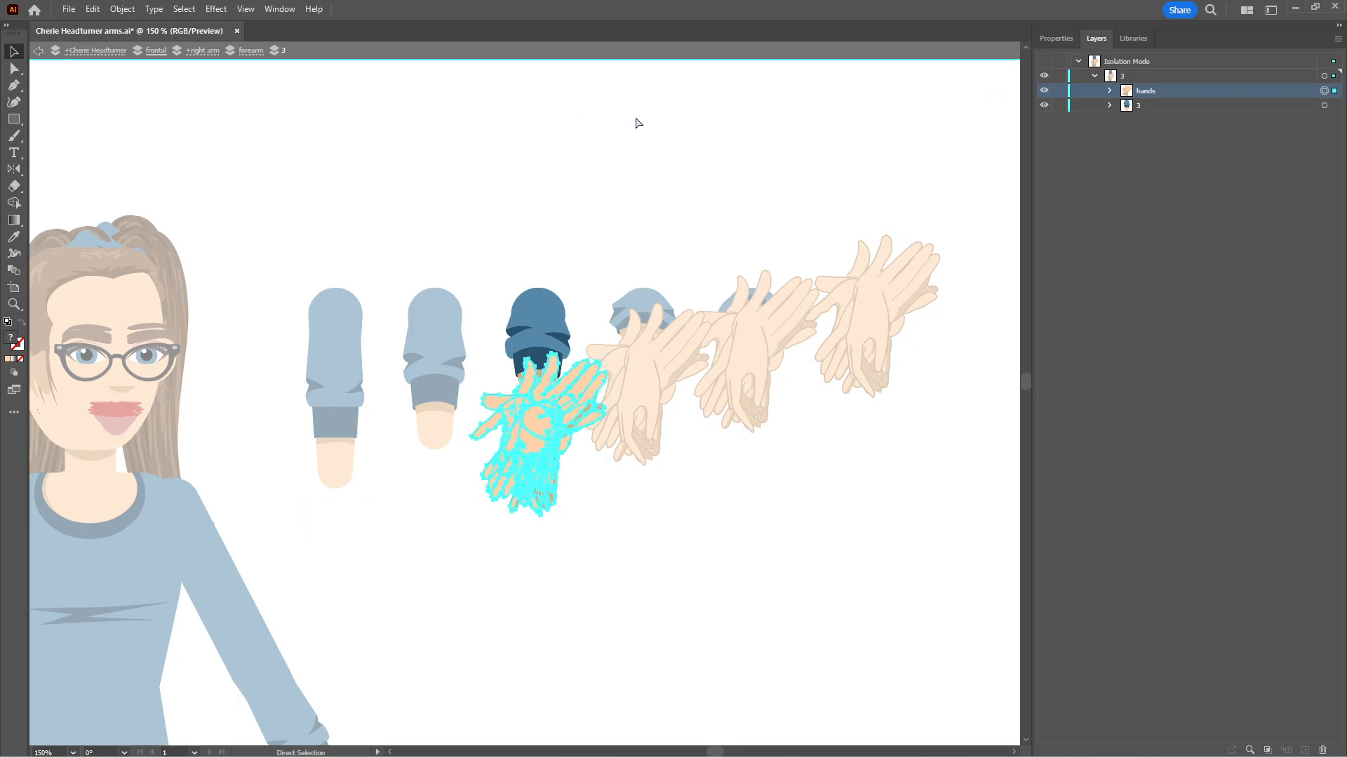
key("Escape")
key("v")
key("ctrl+s")
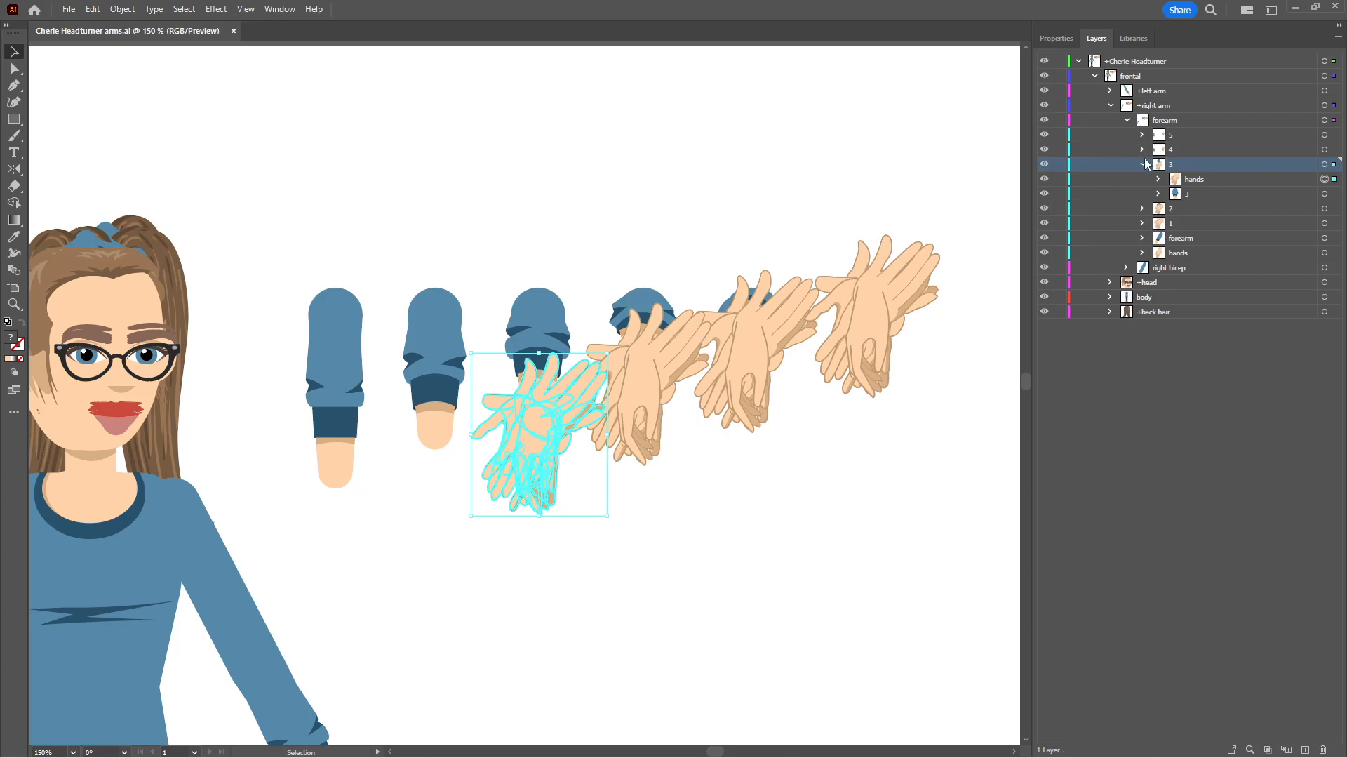
left_click(1143, 165)
Isolate sublayer 4, place its hands group over the wrist of its forearm drawing, exit isolation and save the file
left_click(1142, 149)
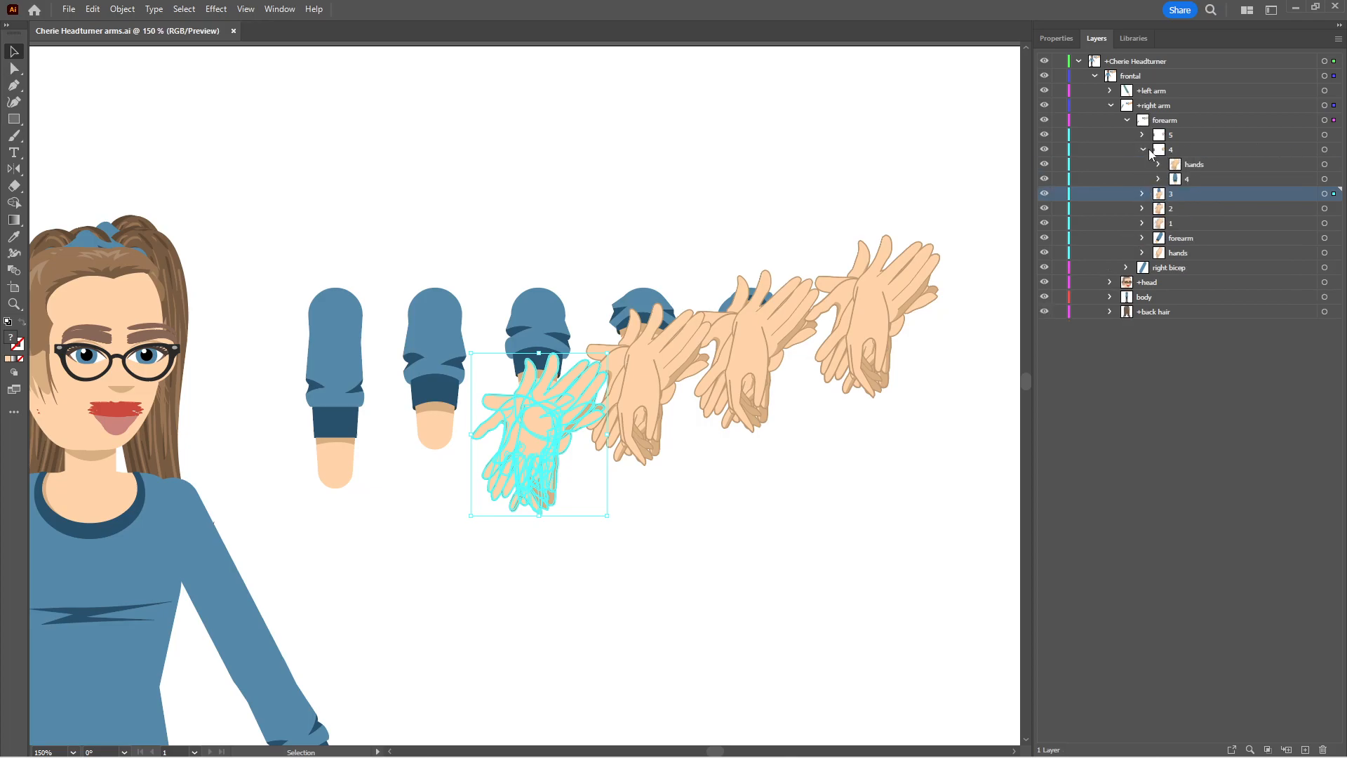
left_click(1205, 149)
left_click(1337, 40)
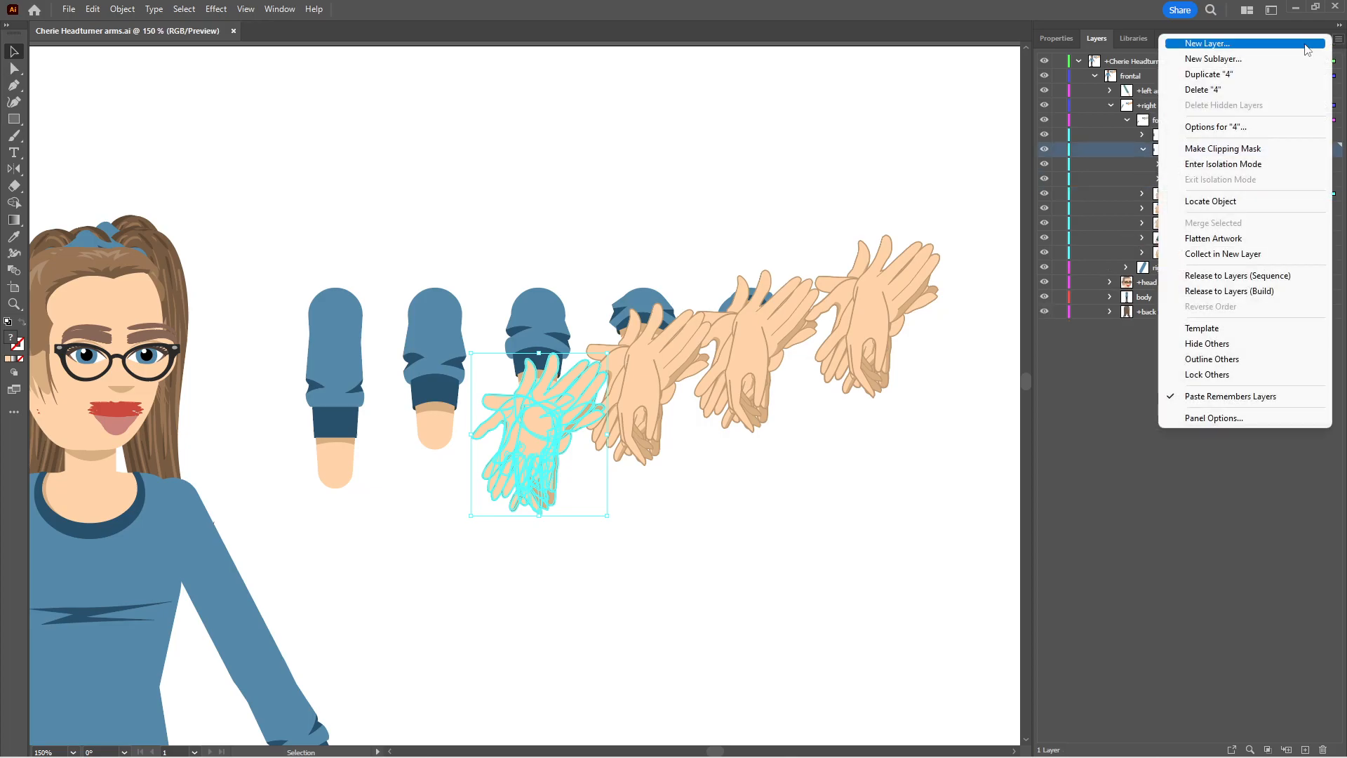
left_click(1221, 169)
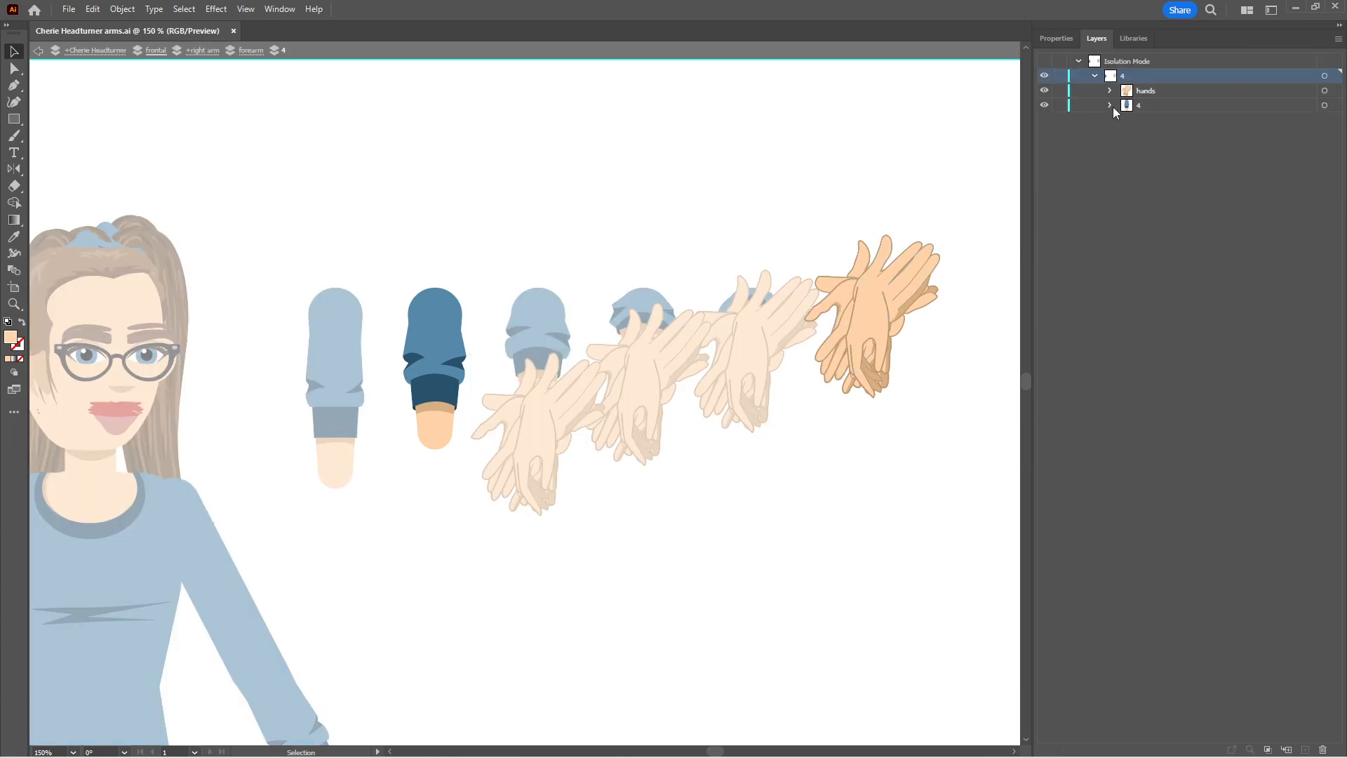
left_click(1237, 93)
left_click(1324, 91)
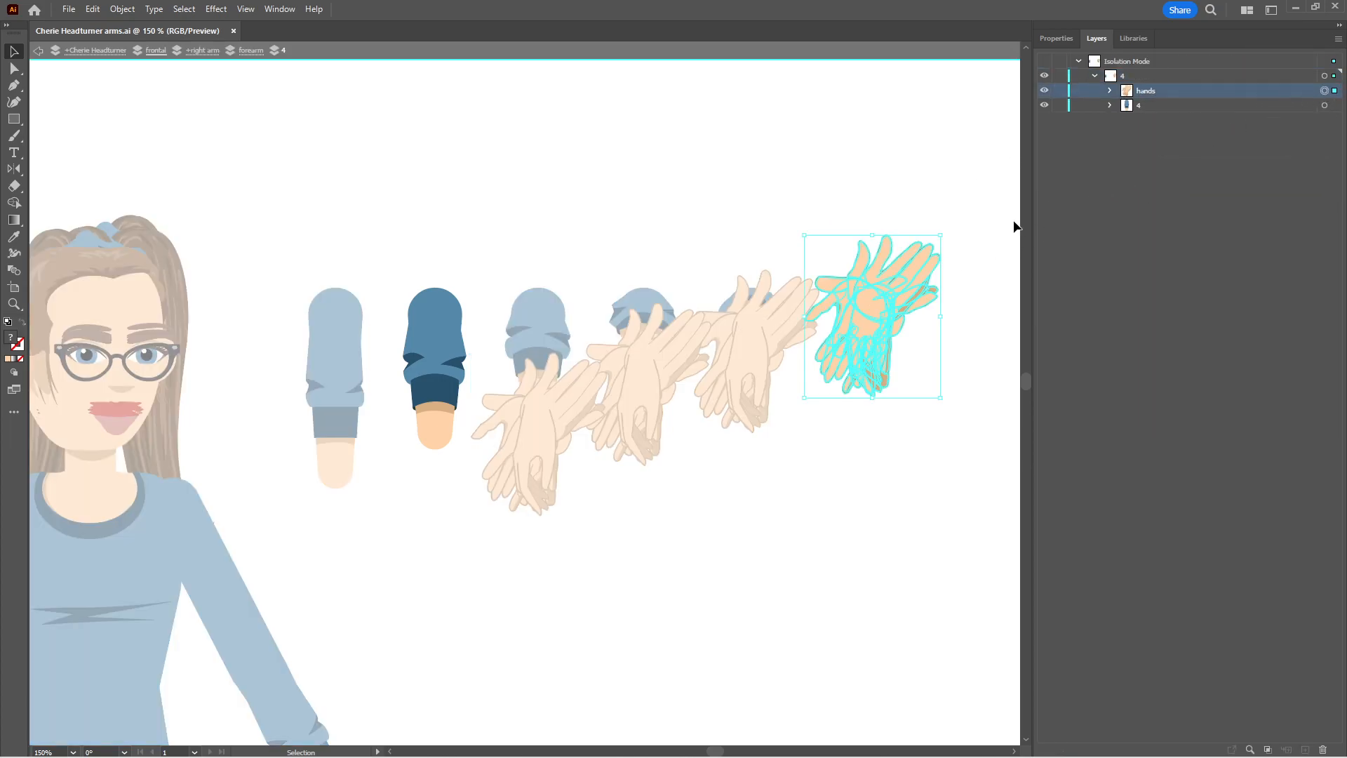
left_click_drag(855, 297, 418, 445)
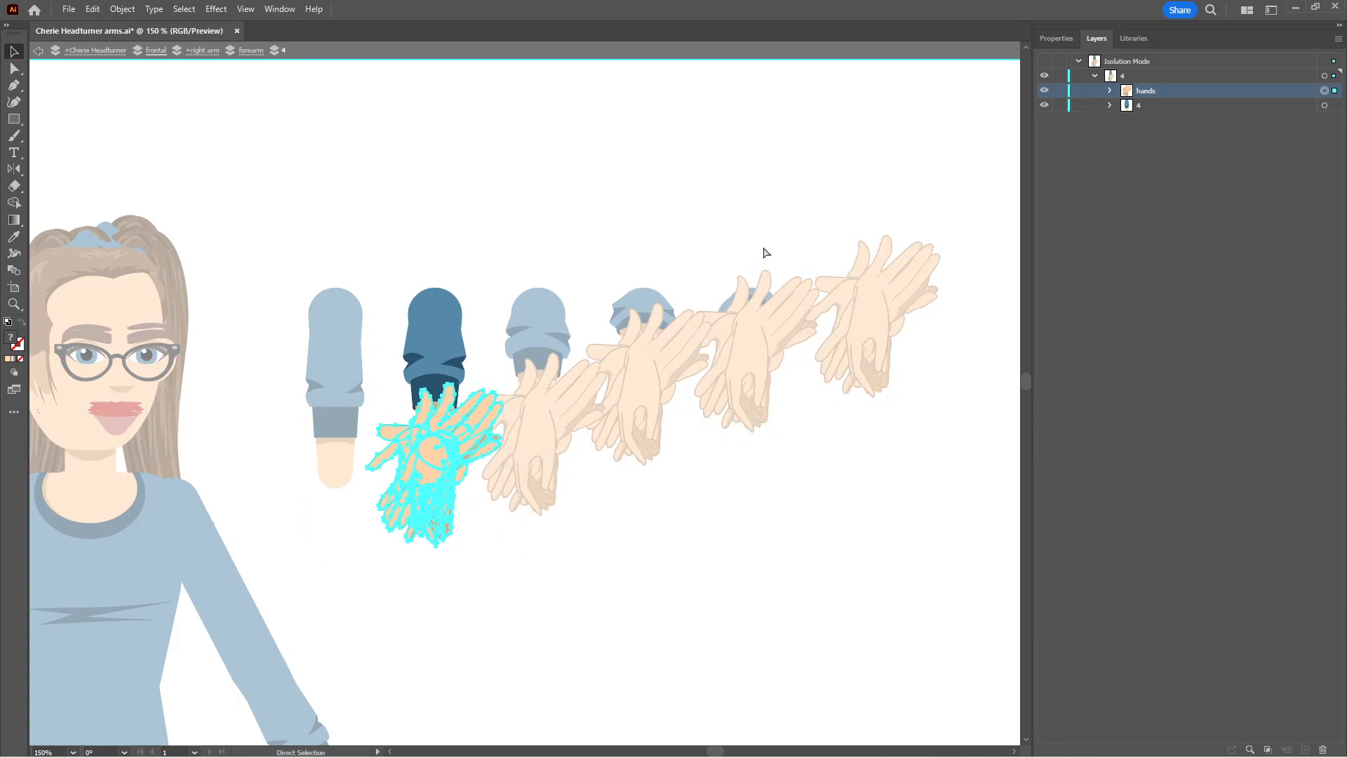
key("Escape")
key("ctrl+s")
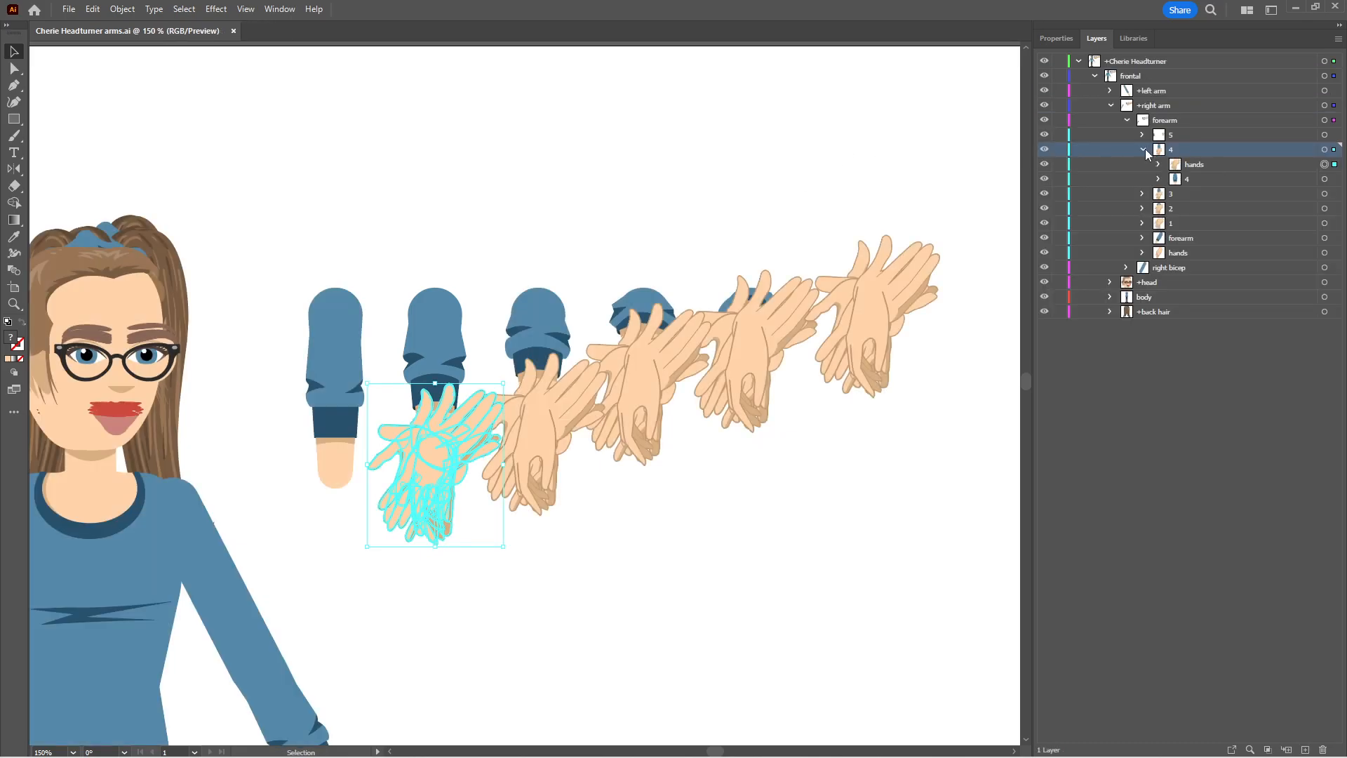
left_click(1143, 150)
Isolate sublayer 5, place its hands group over the wrist of its forearm drawing, exit isolation, save the file and collapse the sublayer
left_click(1199, 134)
left_click(1338, 39)
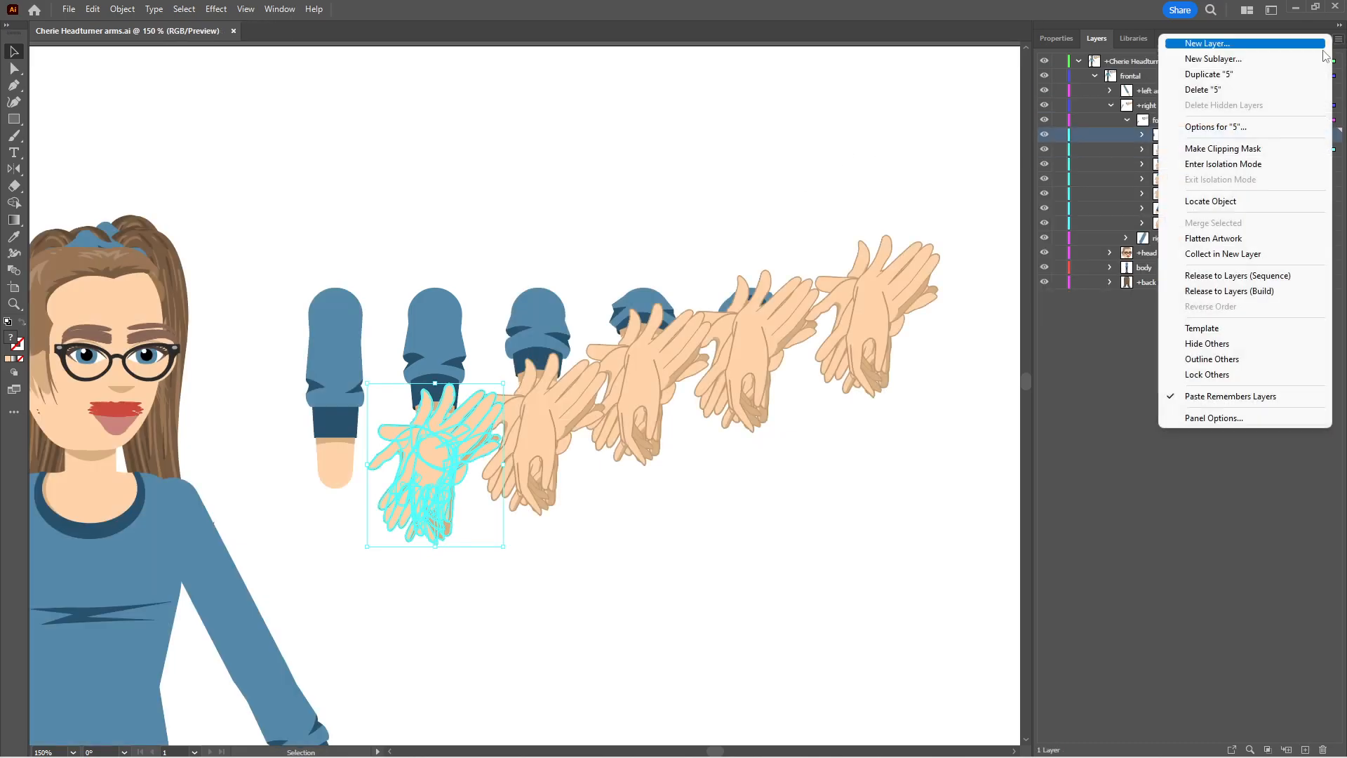
left_click(1223, 164)
left_click(1094, 75)
left_click(1232, 91)
left_click(1324, 90)
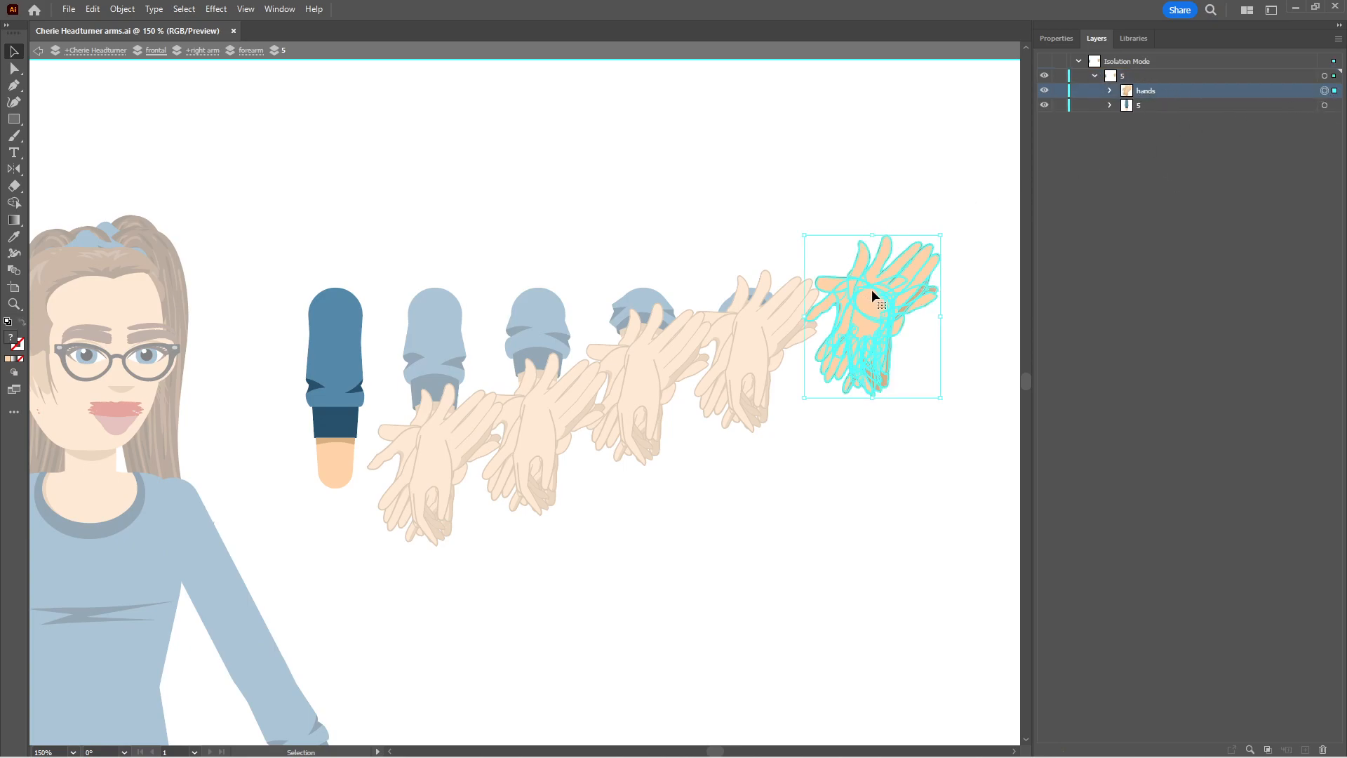
left_click_drag(855, 292, 321, 475)
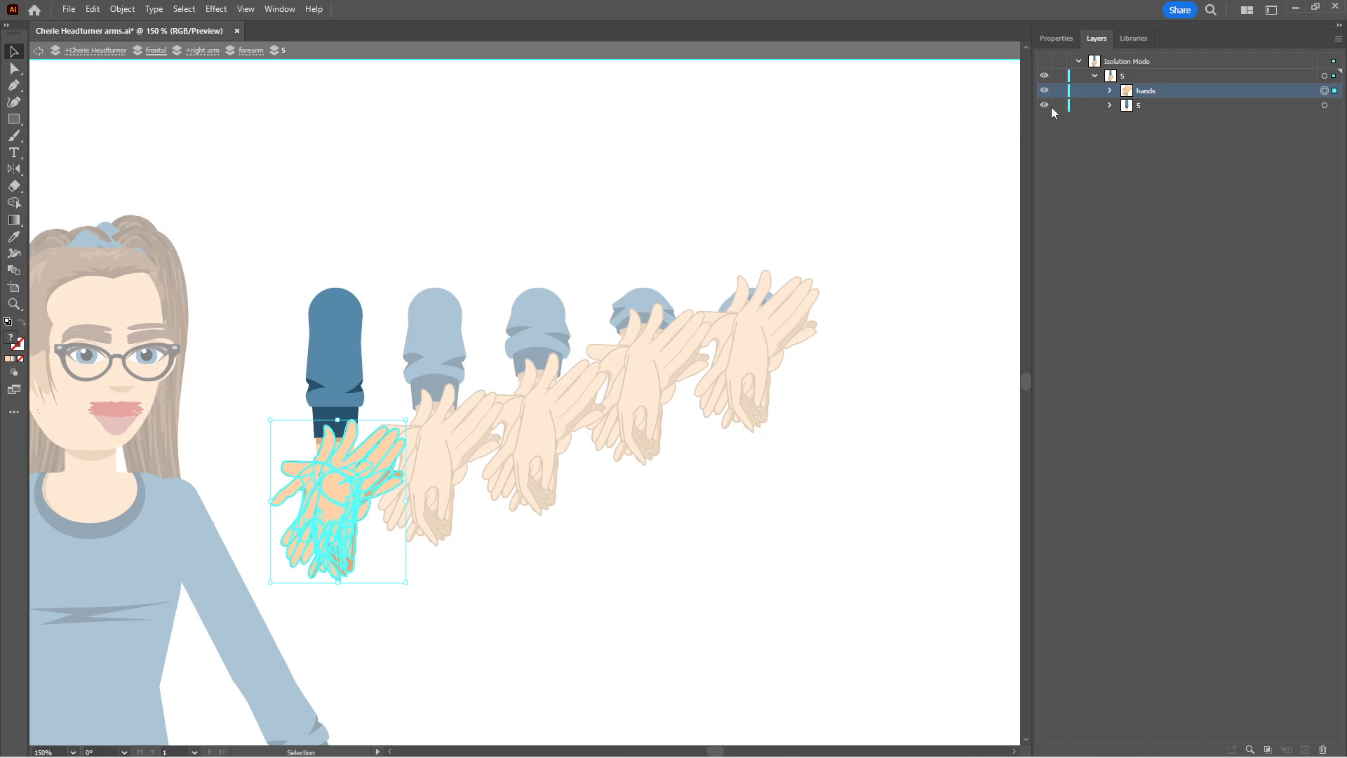
key("a")
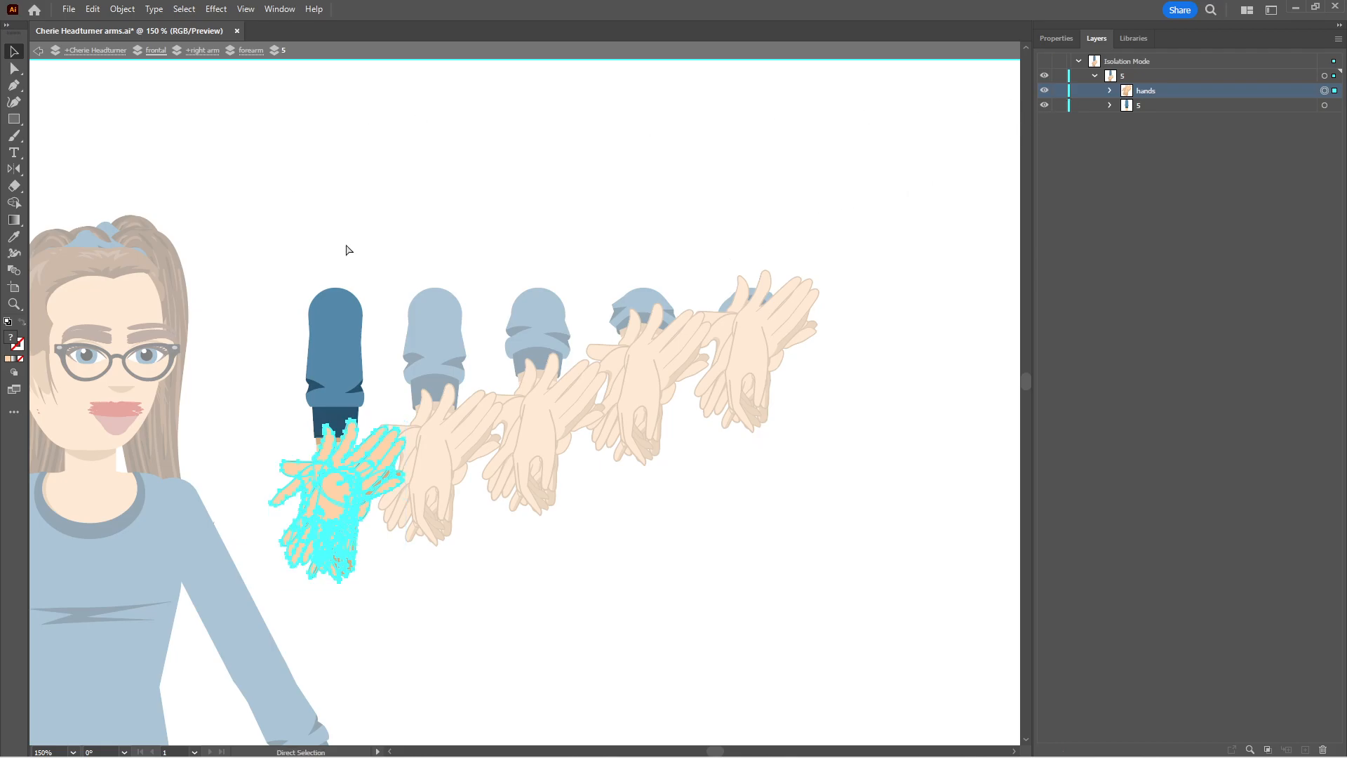
key("Escape")
key("v")
key("ctrl+s")
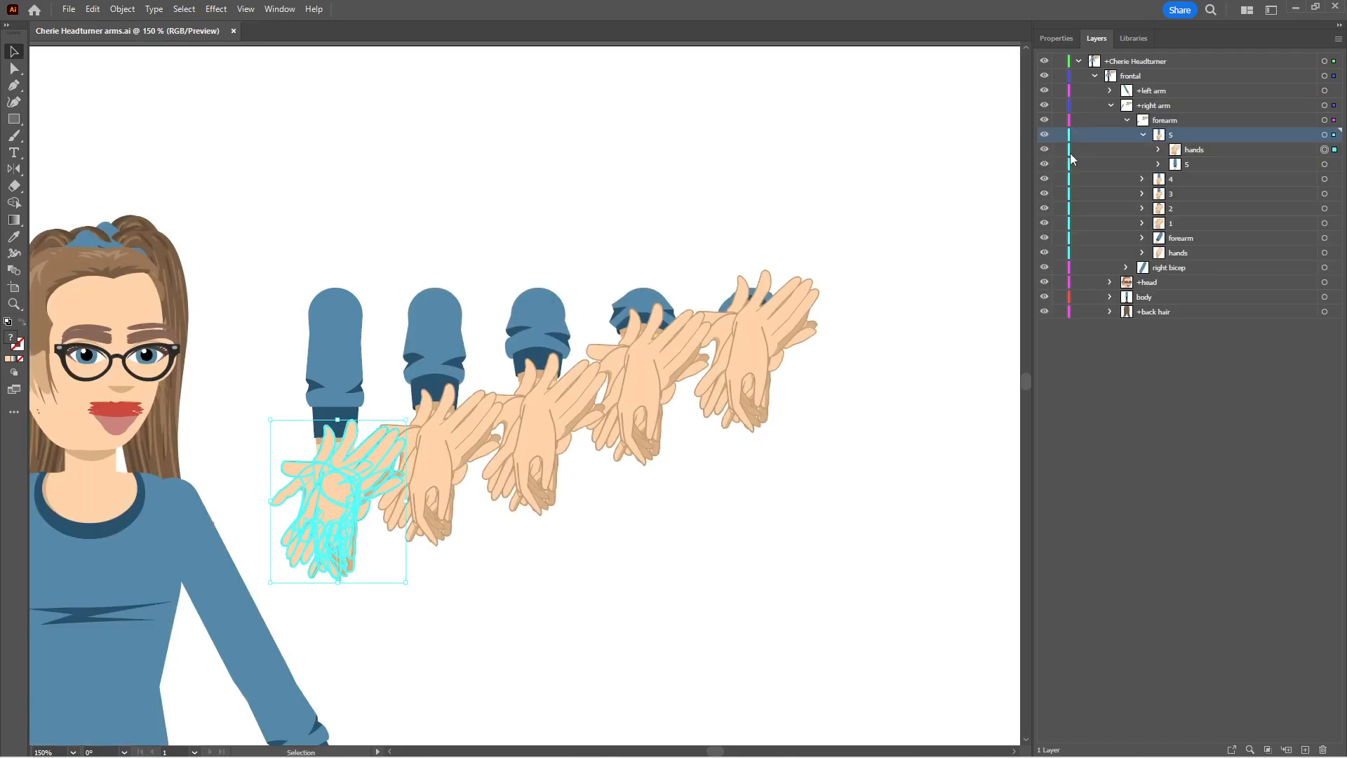
left_click(1143, 135)
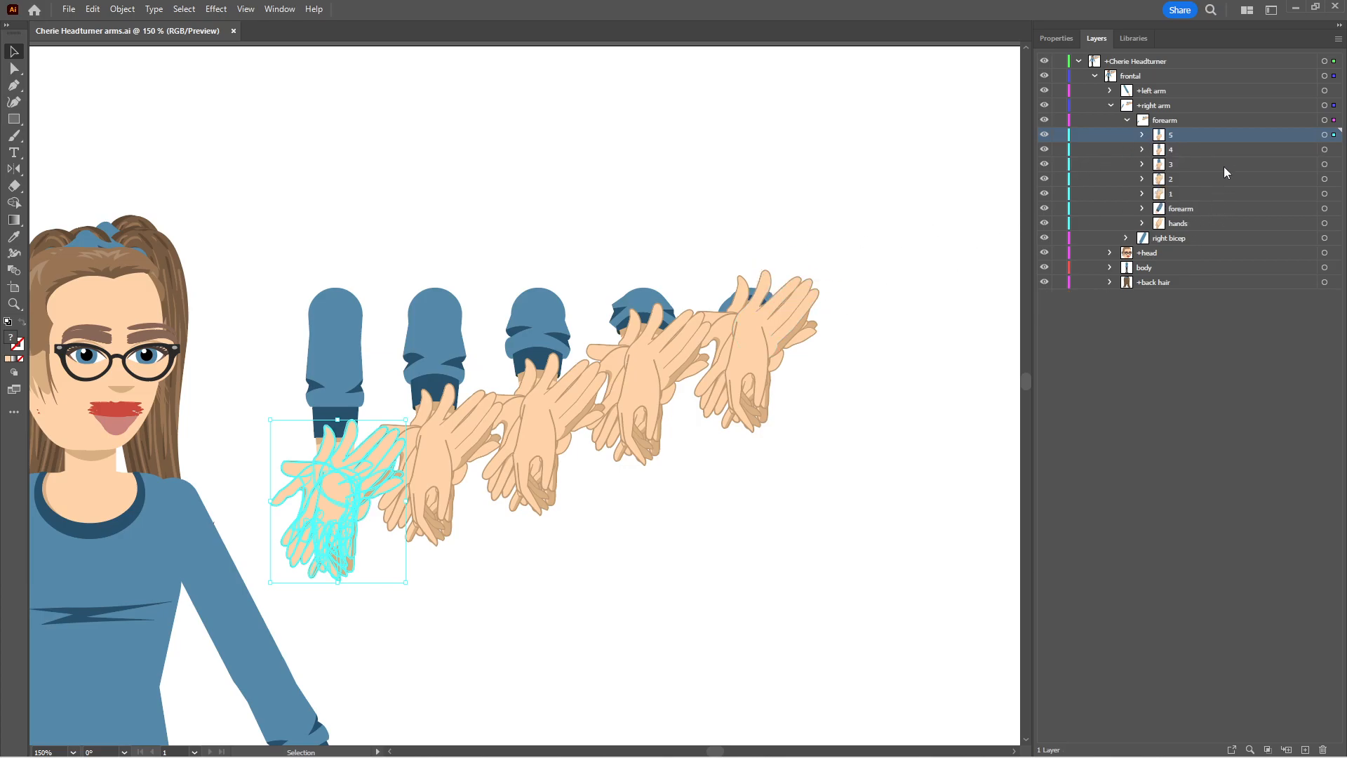
Select all of sublayer 4's artwork and, in outline view, move it so its rounded elbow end coincides with sublayer 5's
left_click(1323, 150)
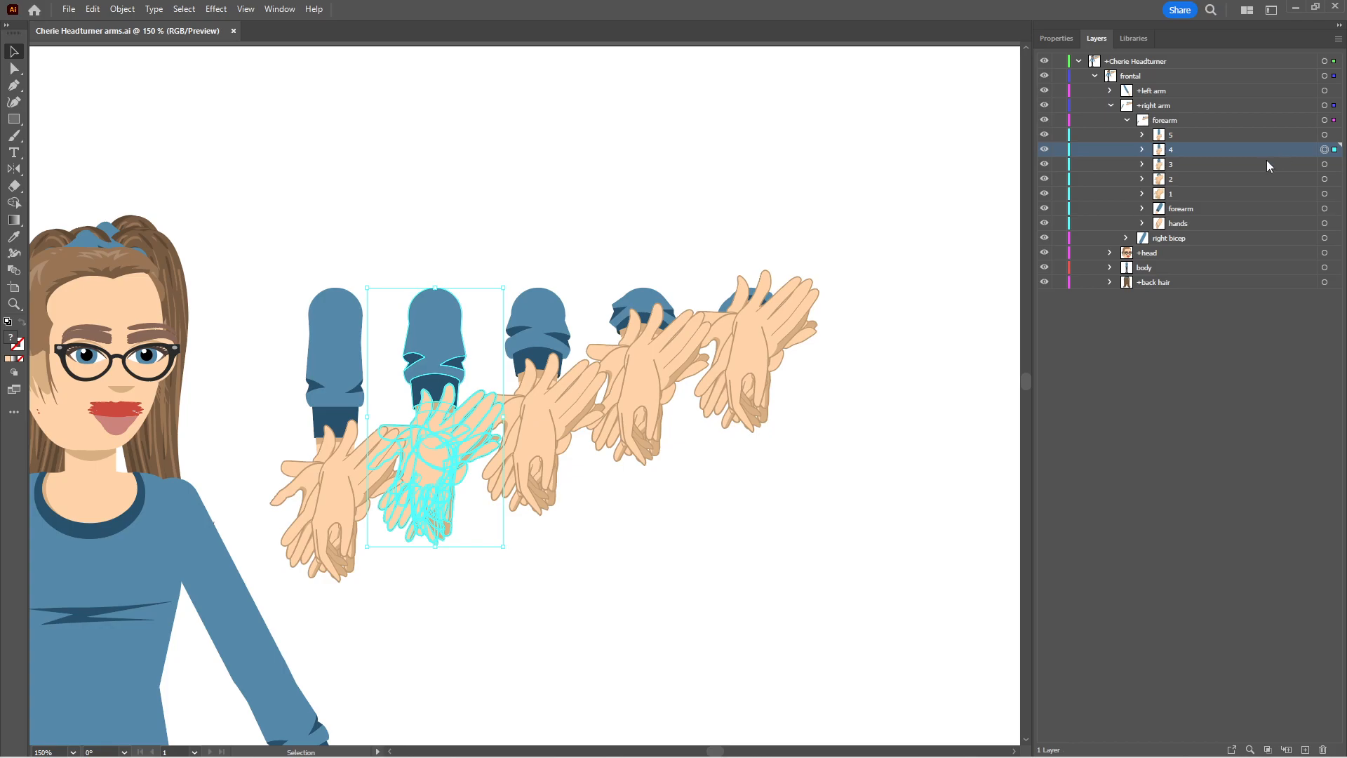
key("ctrl+y")
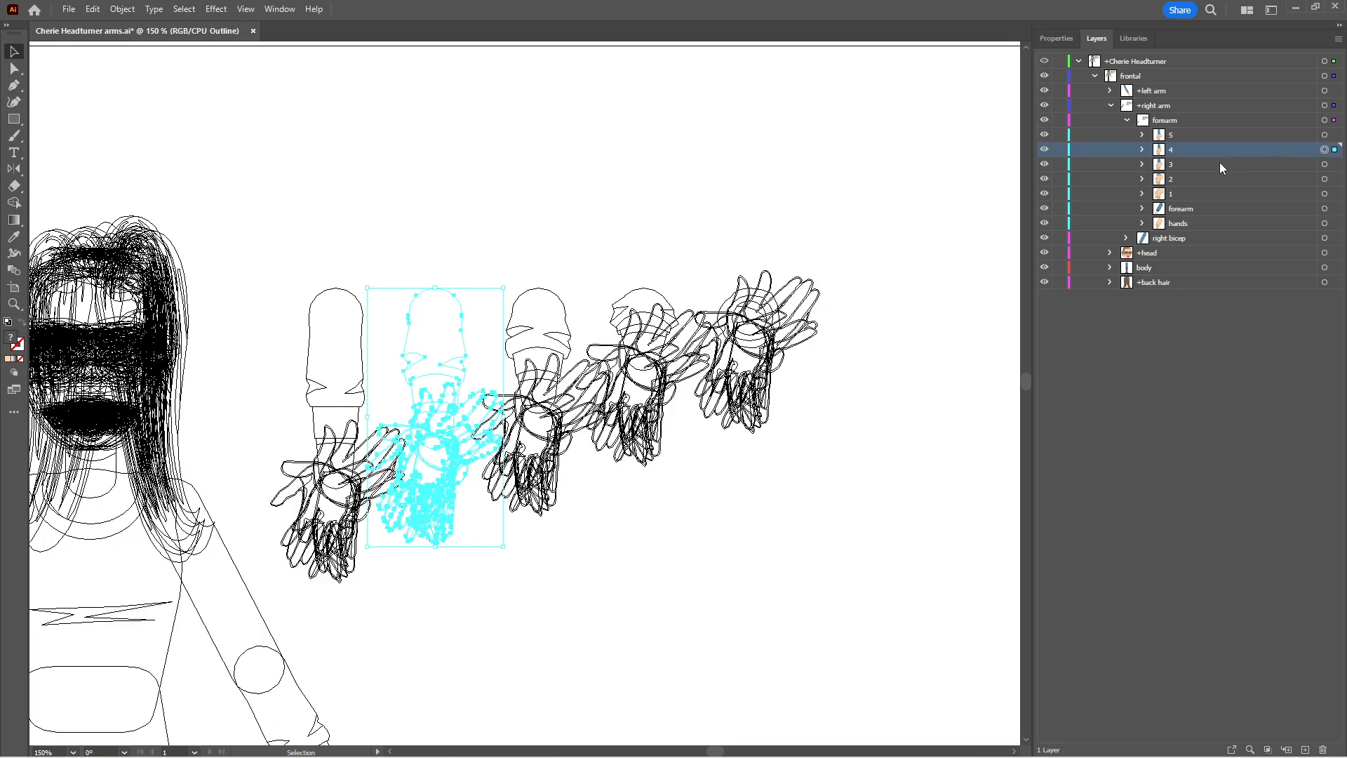
left_click_drag(411, 309, 313, 314)
Select all of sublayer 3's artwork and move it so its rounded elbow end coincides with the stacked forearms of sublayers 4 and 5
left_click(1175, 165)
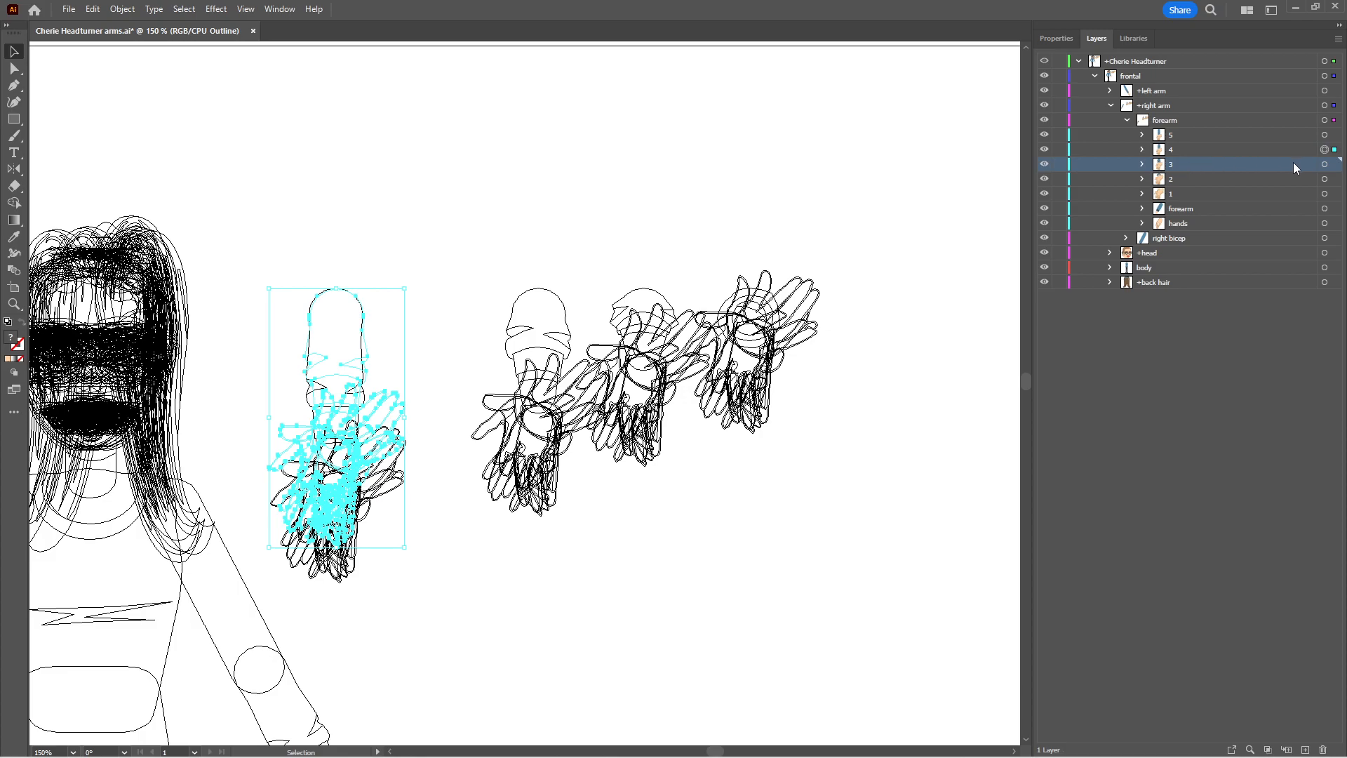
left_click(1324, 164)
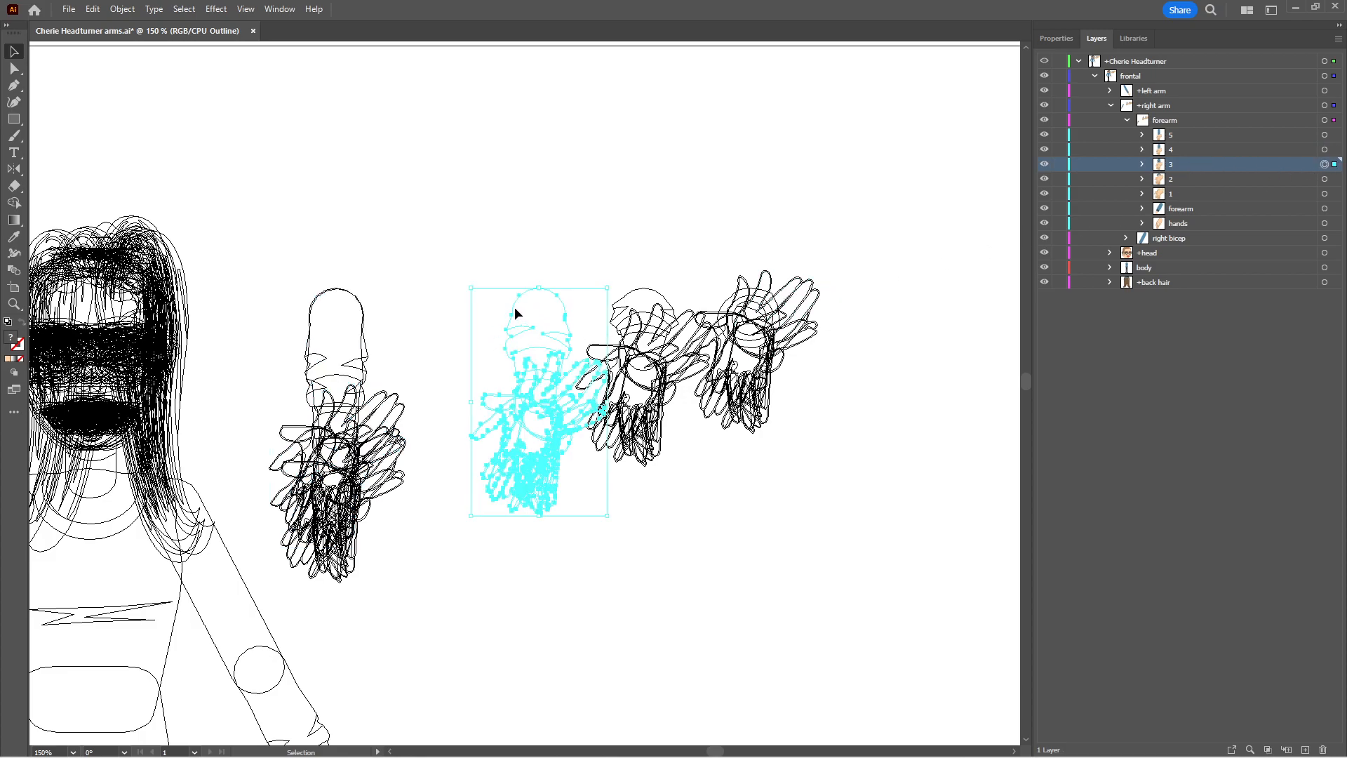
left_click_drag(514, 307, 366, 309)
key("ctrl+z")
left_click(1324, 164)
left_click_drag(511, 312, 313, 314)
Move the artwork of sublayers 2 and 1 onto the same forearm stack with elbow ends aligned, deselect and return to preview
left_click(1207, 178)
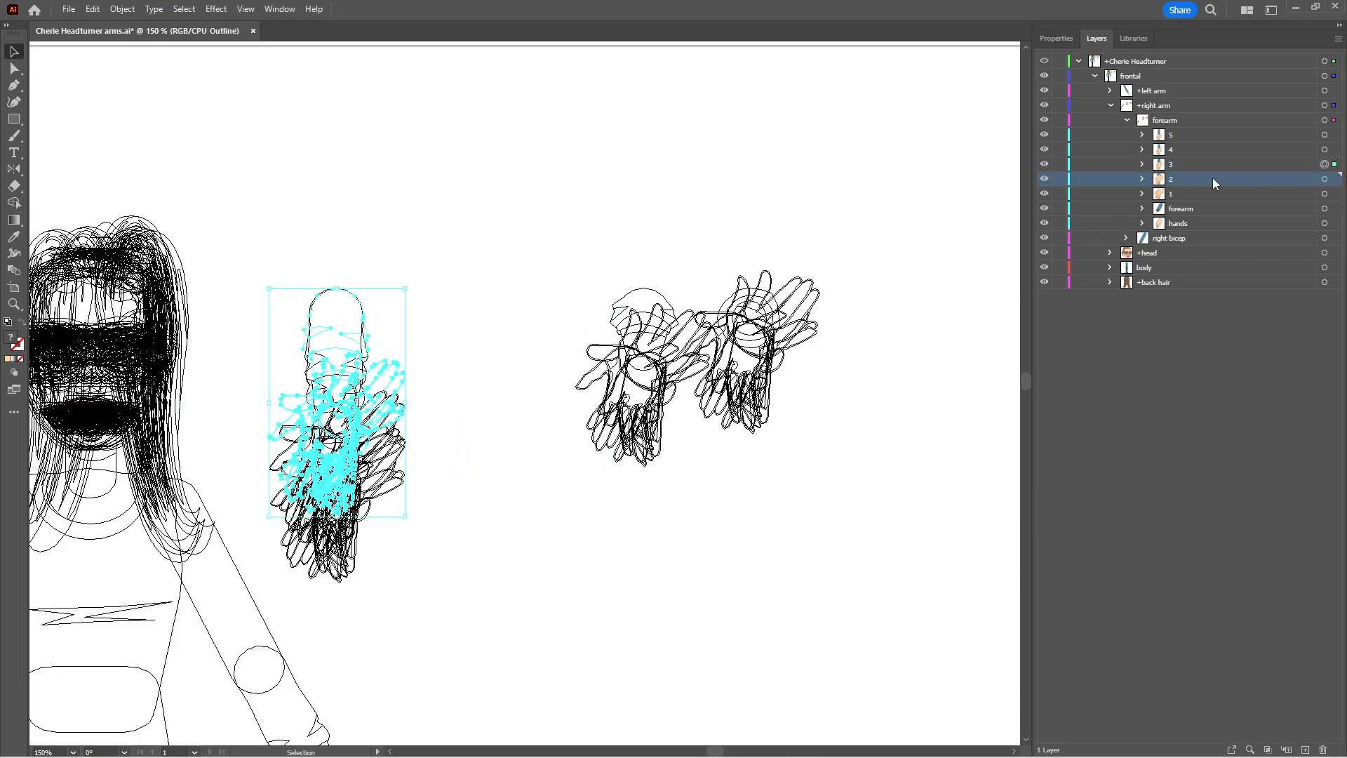
left_click(1325, 180)
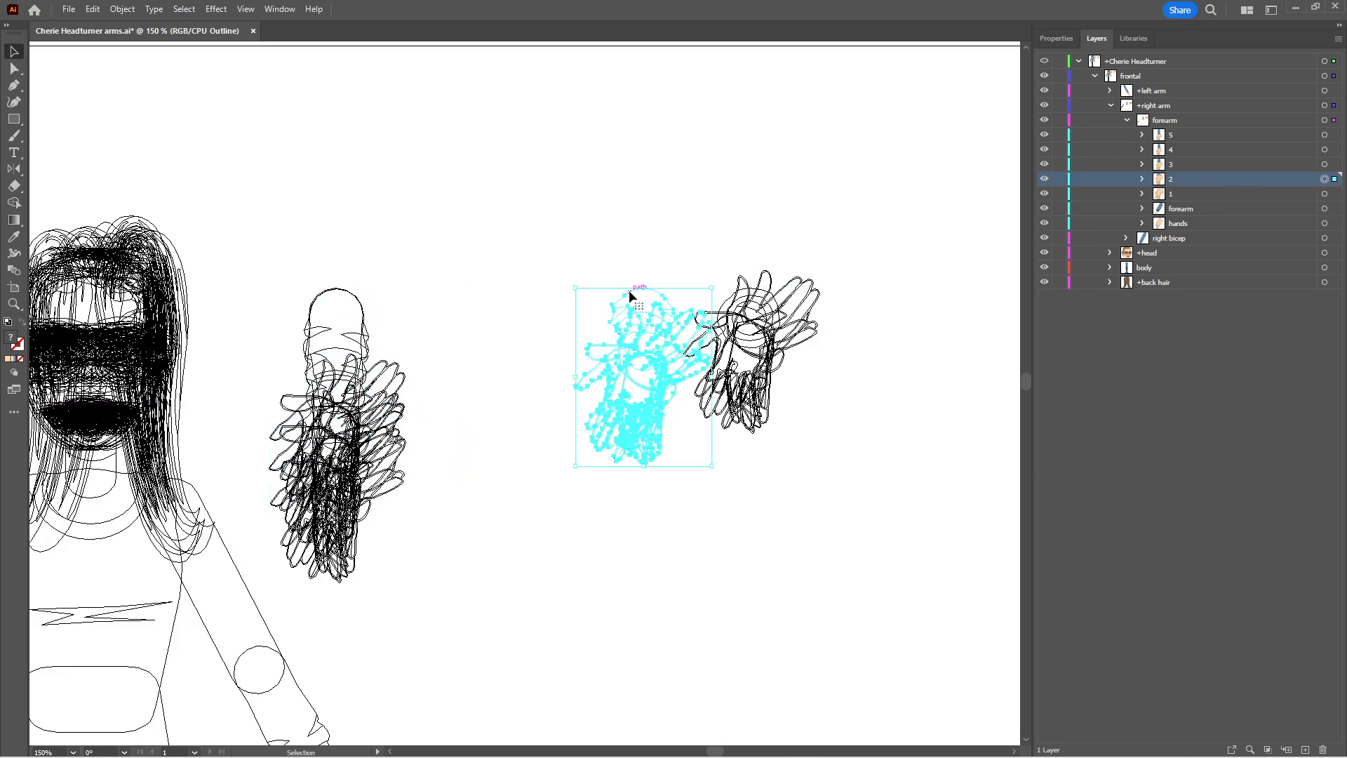
left_click_drag(630, 291, 325, 294)
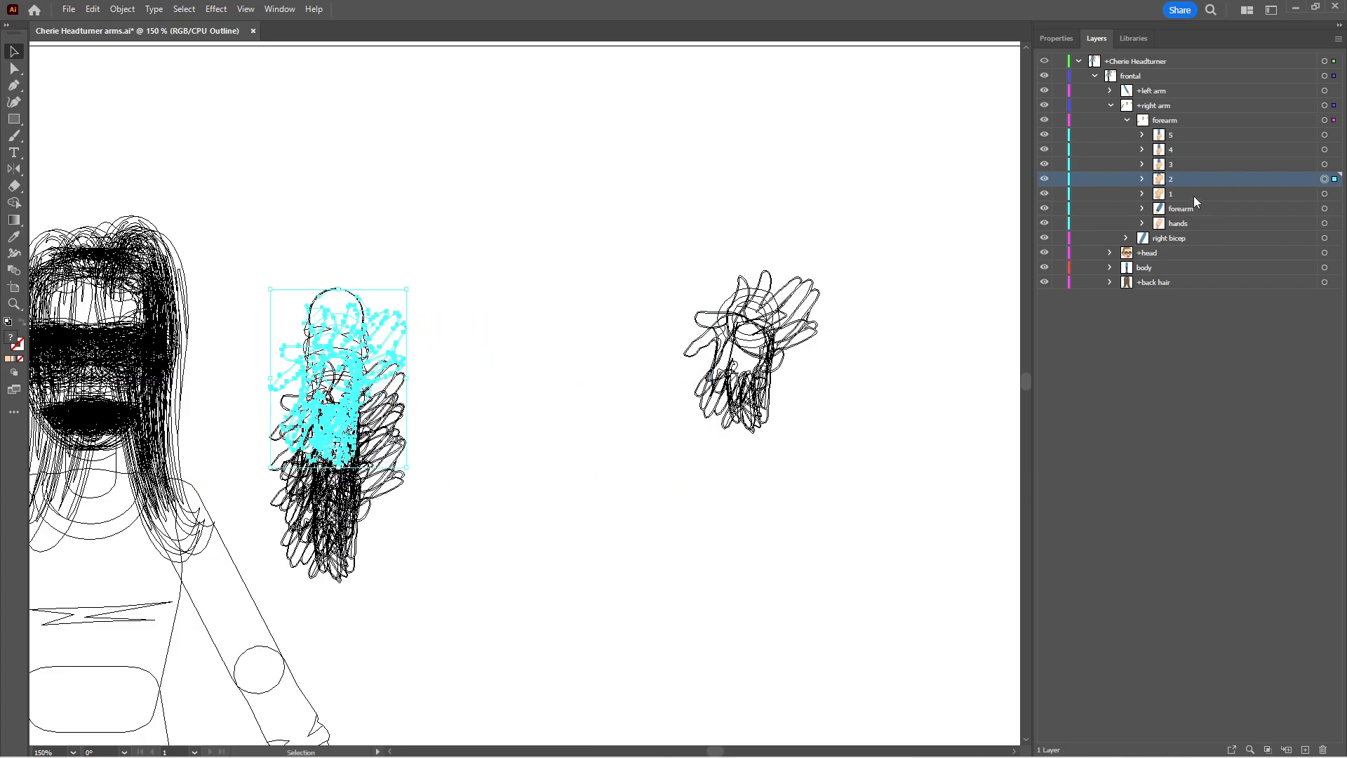
left_click(1325, 194)
left_click_drag(739, 289, 327, 296)
left_click(774, 278)
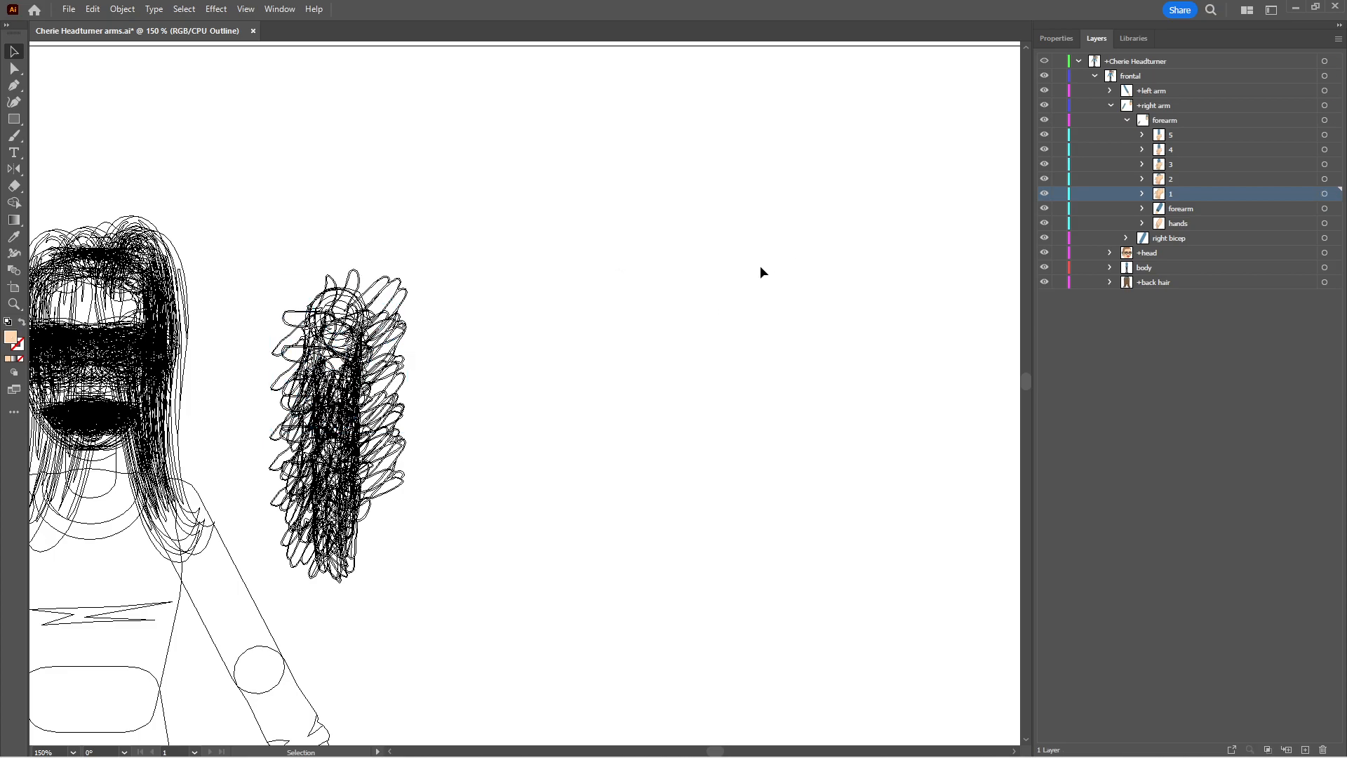
key("ctrl+y")
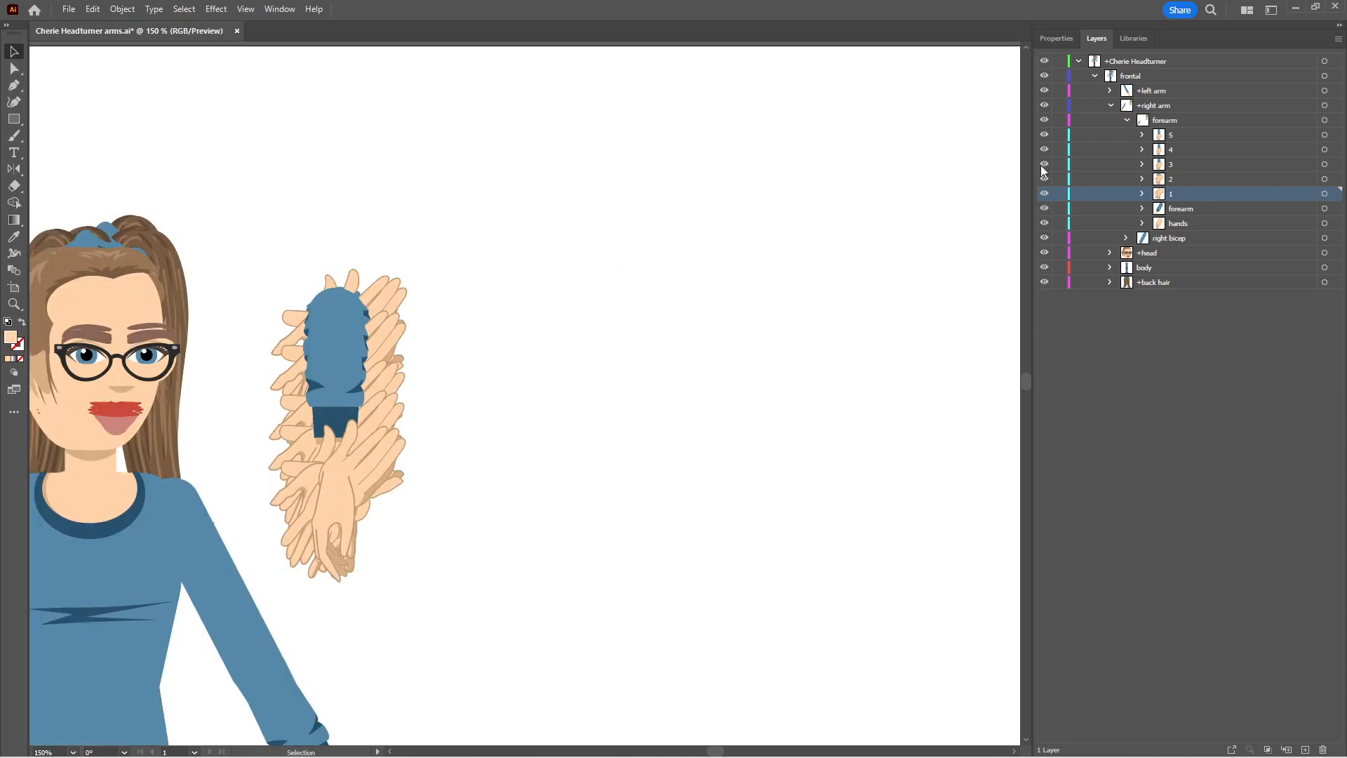
Select the artwork of sublayers 1 to 5 together and move the stack onto the elbow of the puppet's right arm
left_click(1183, 135)
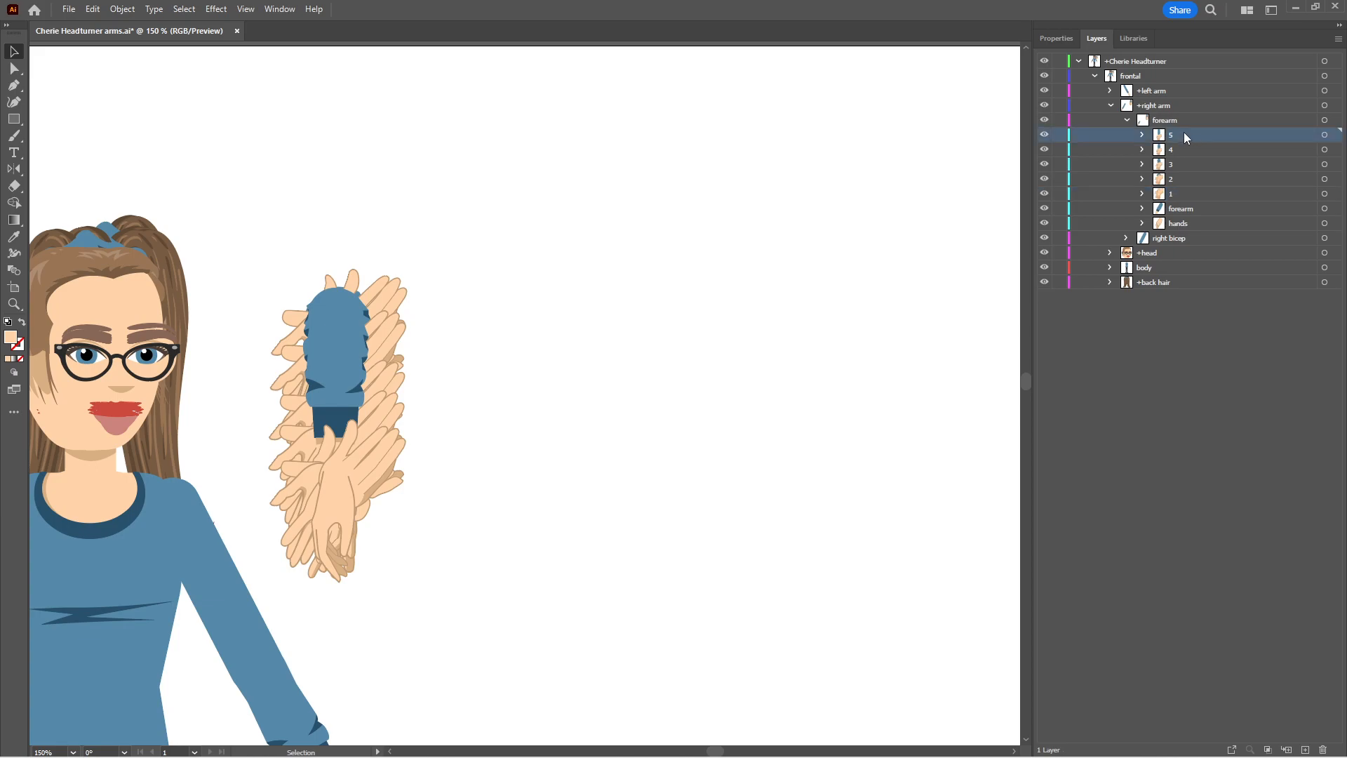
left_click(1188, 195, "shift")
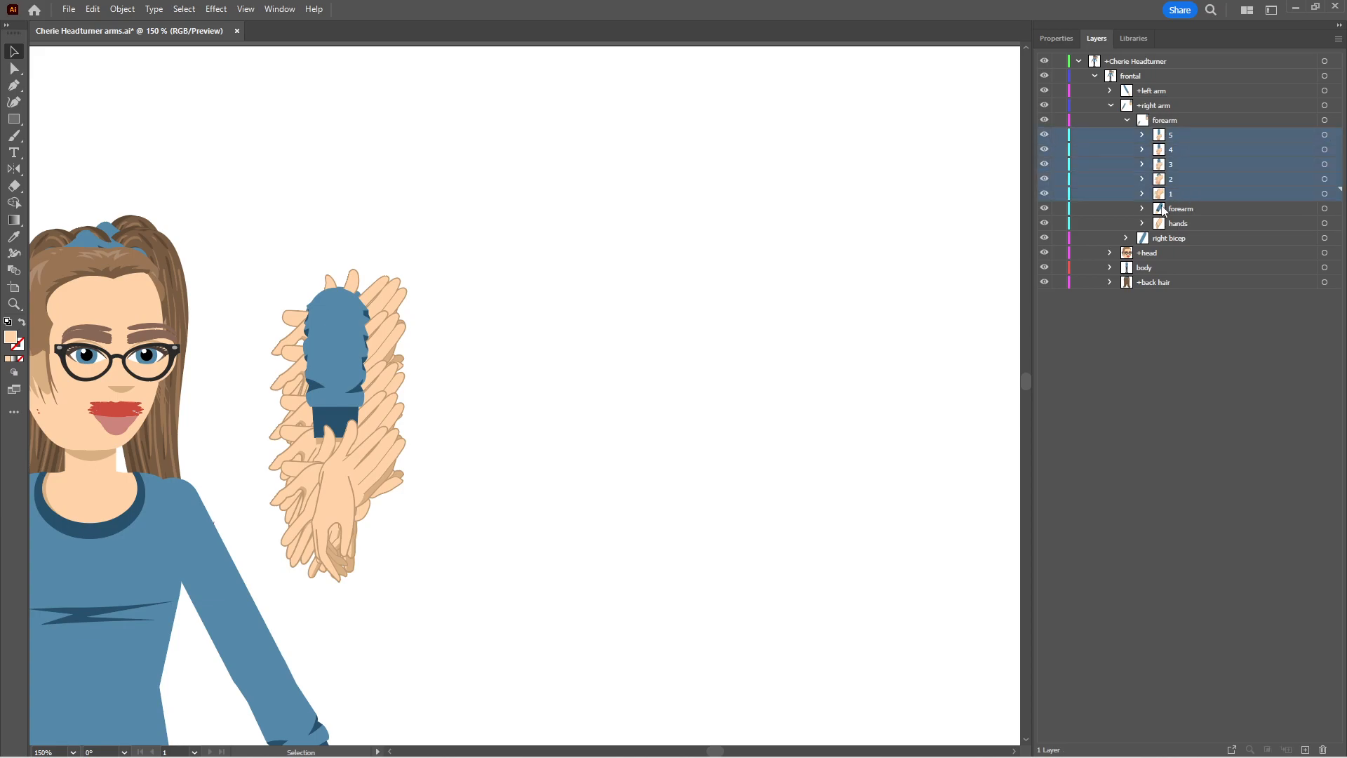
left_click(1324, 135)
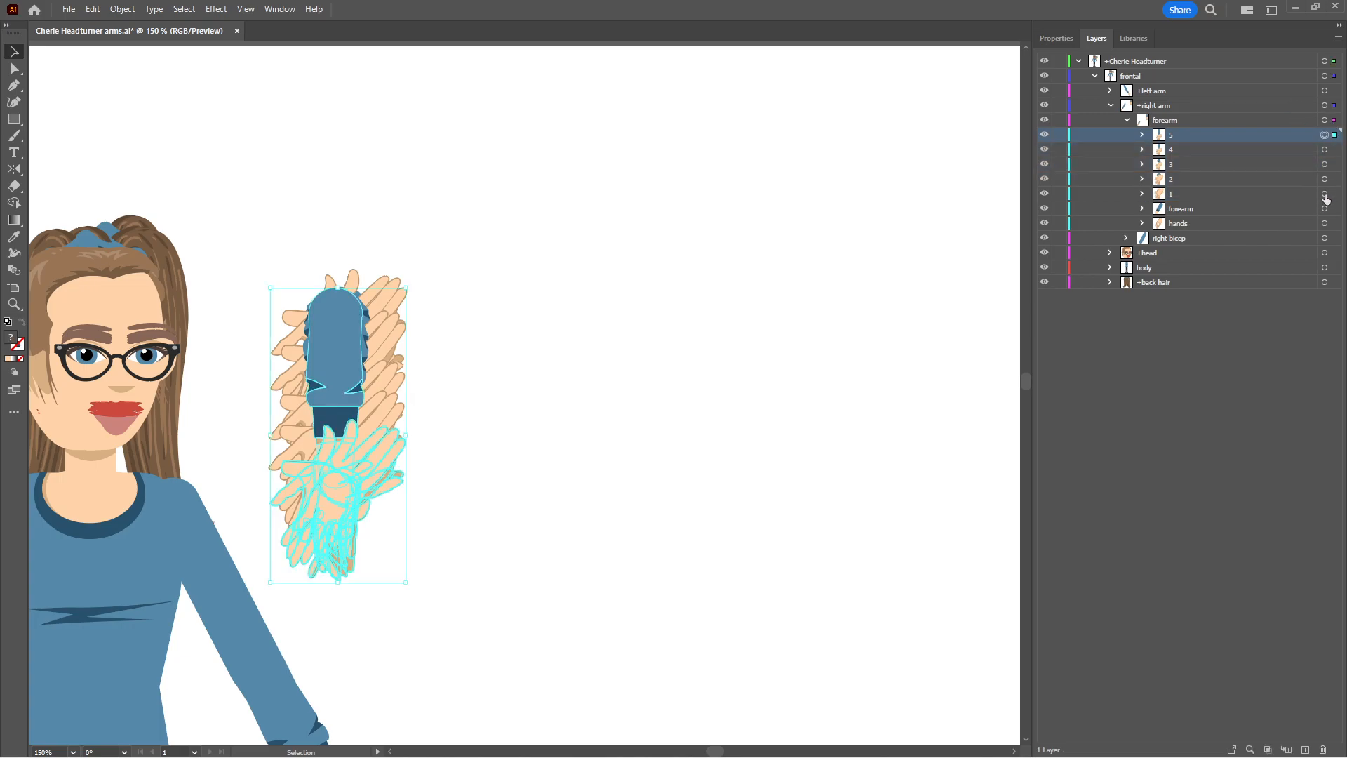
left_click(1324, 194, "shift")
left_click_drag(481, 426, 881, 230)
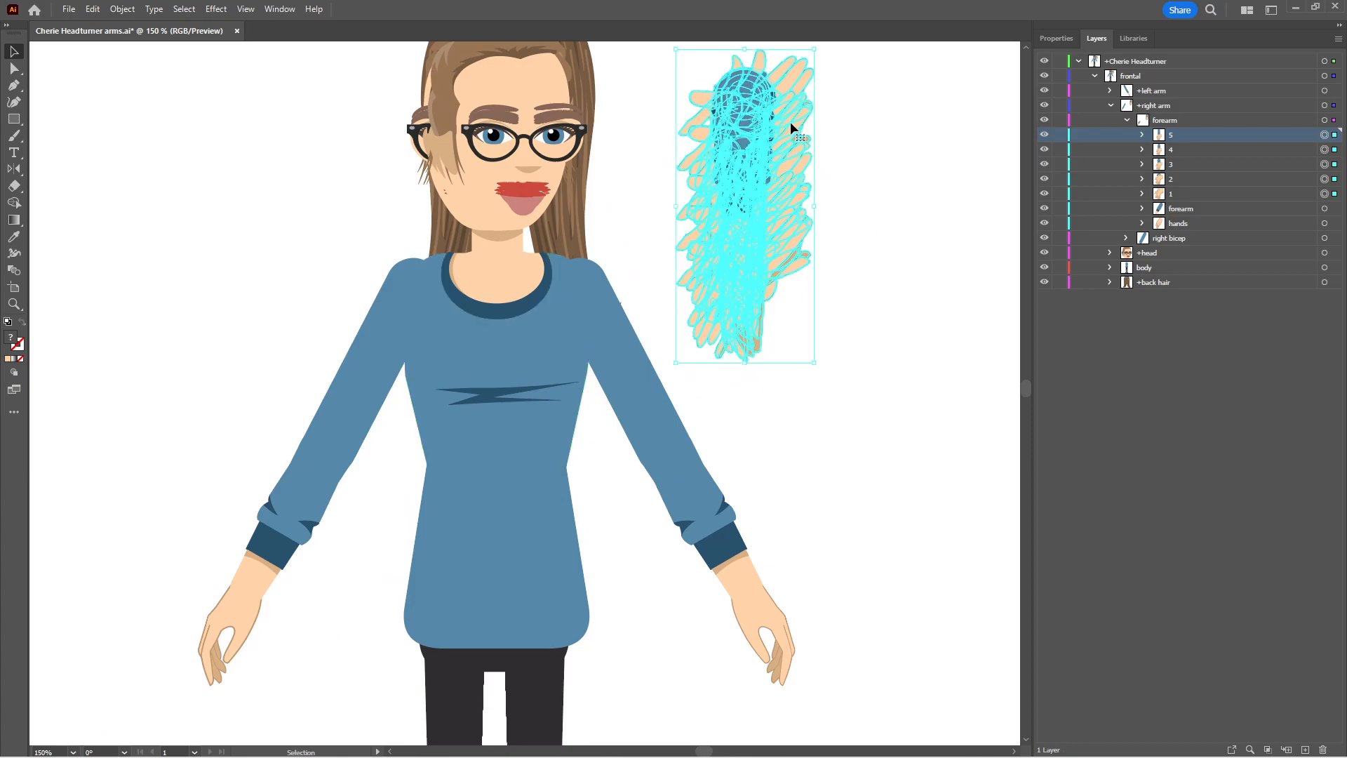
left_click_drag(765, 80, 351, 427)
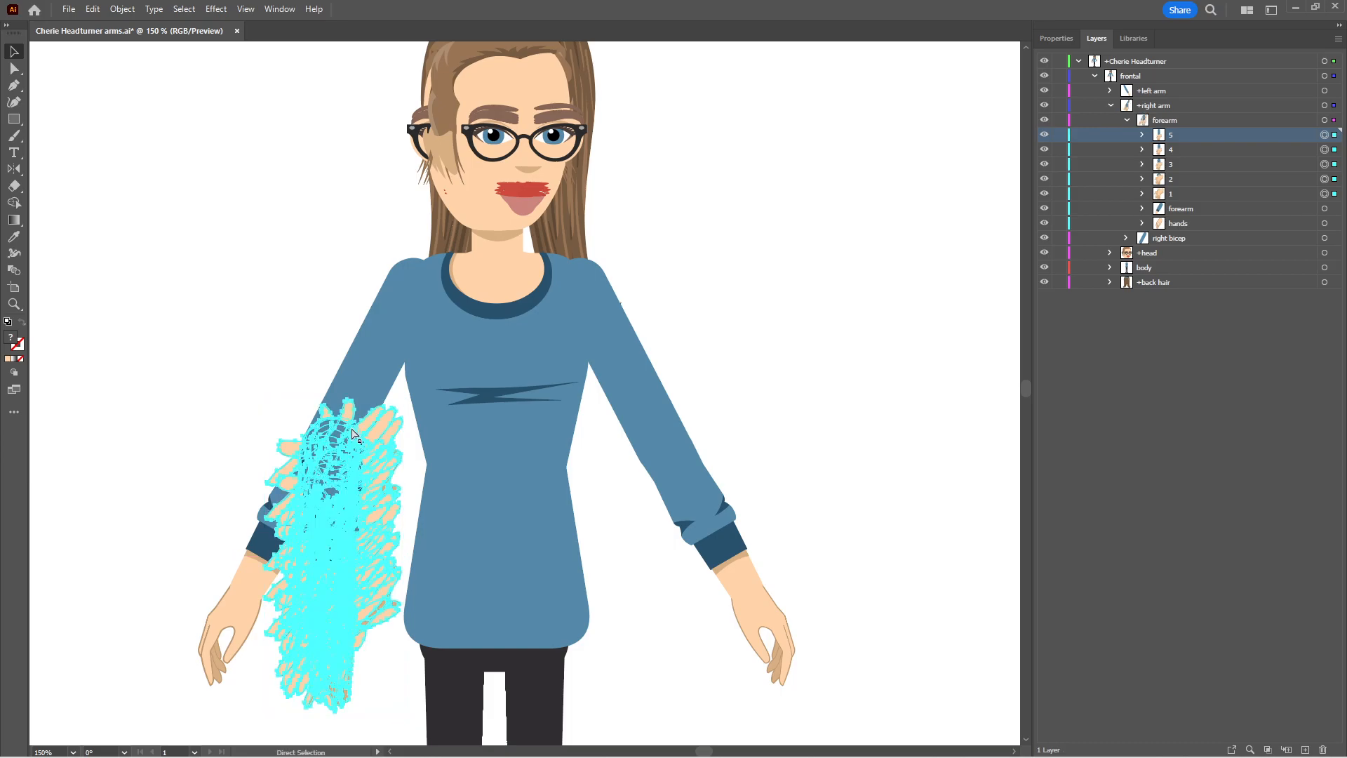
Show outlines close up at the right elbow and shift sublayer 1 together with the original forearm artwork slightly down and left
key("ctrl+y")
key("z")
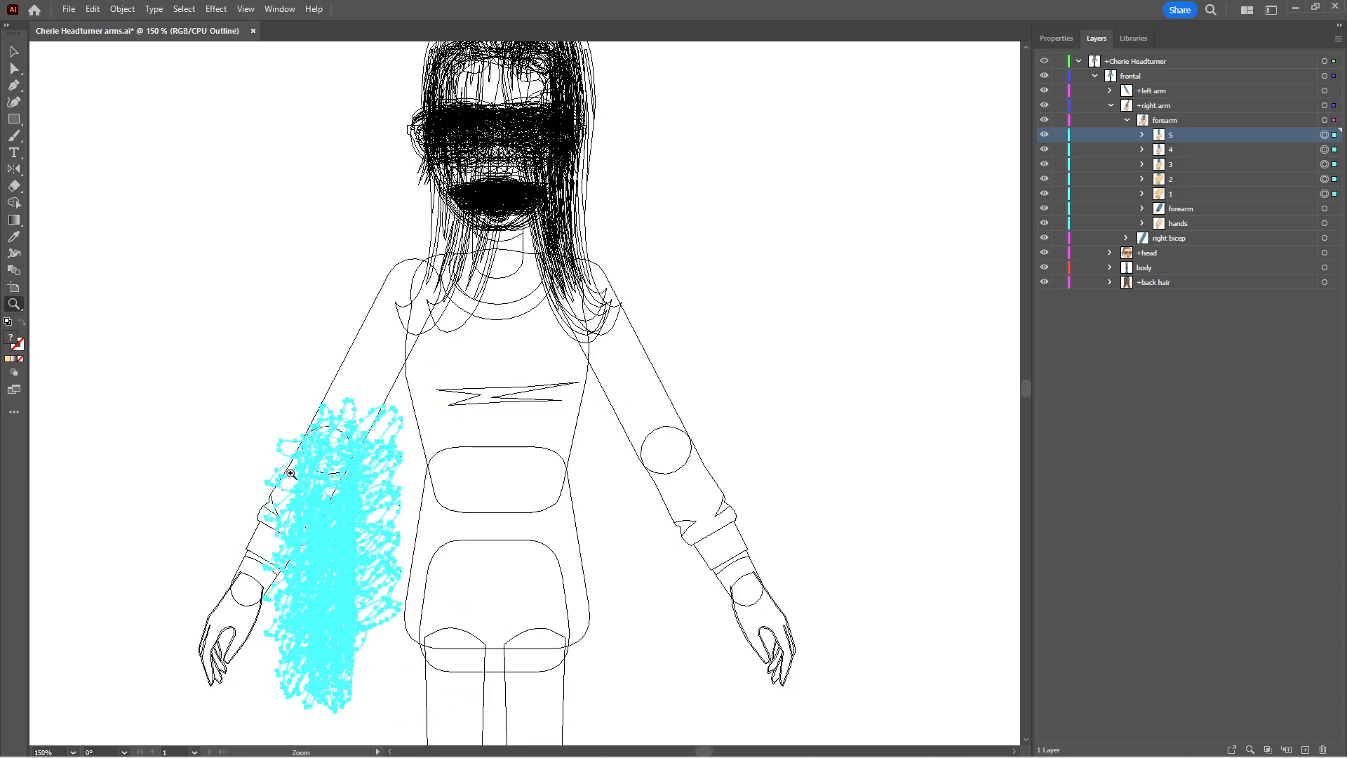
left_click(315, 457)
left_click(411, 455)
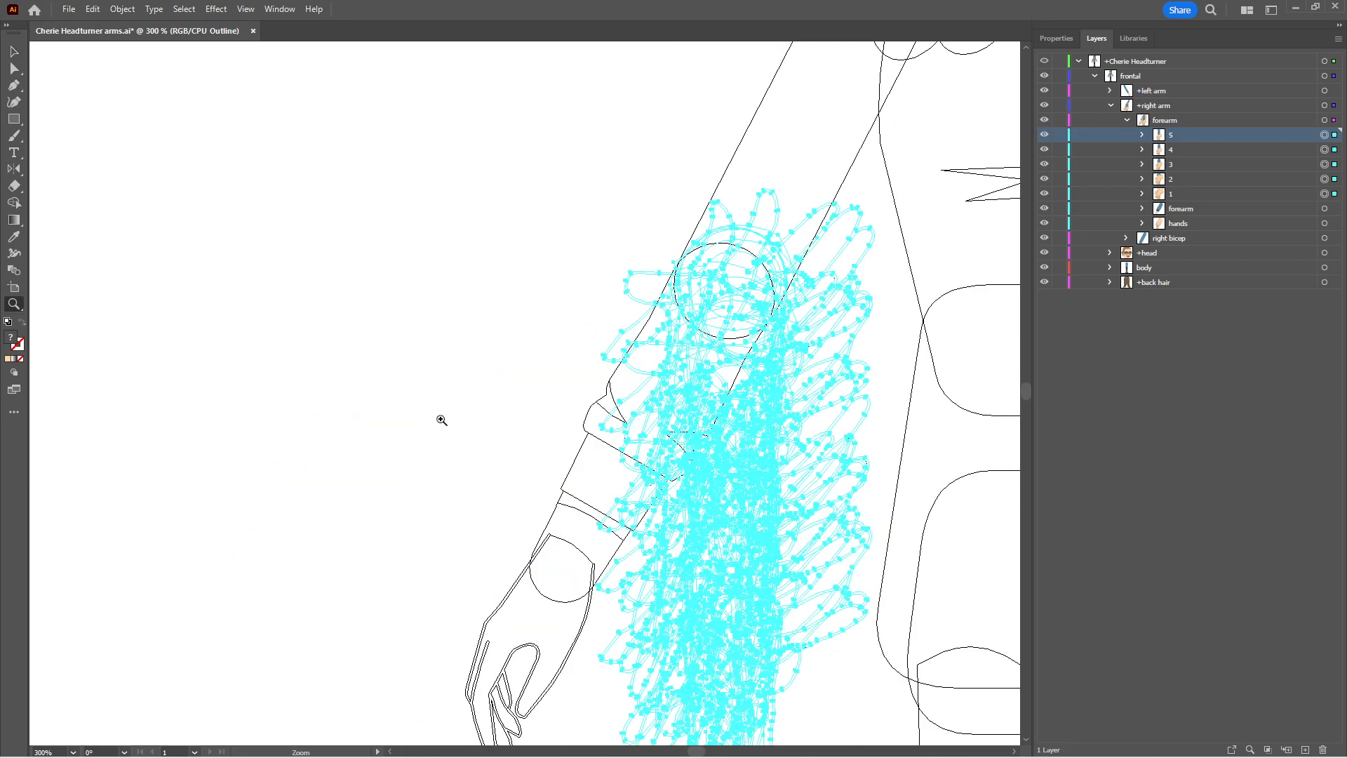
key("v")
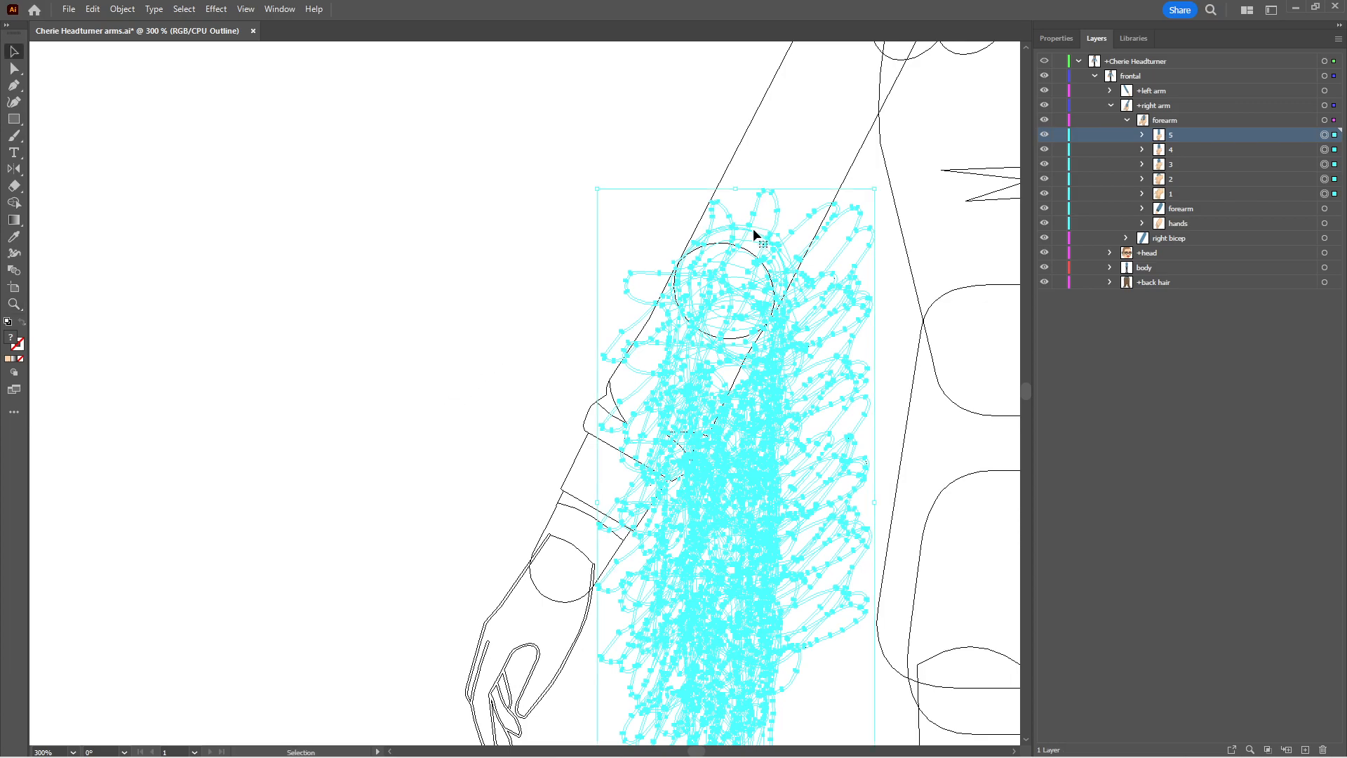
left_click(759, 232)
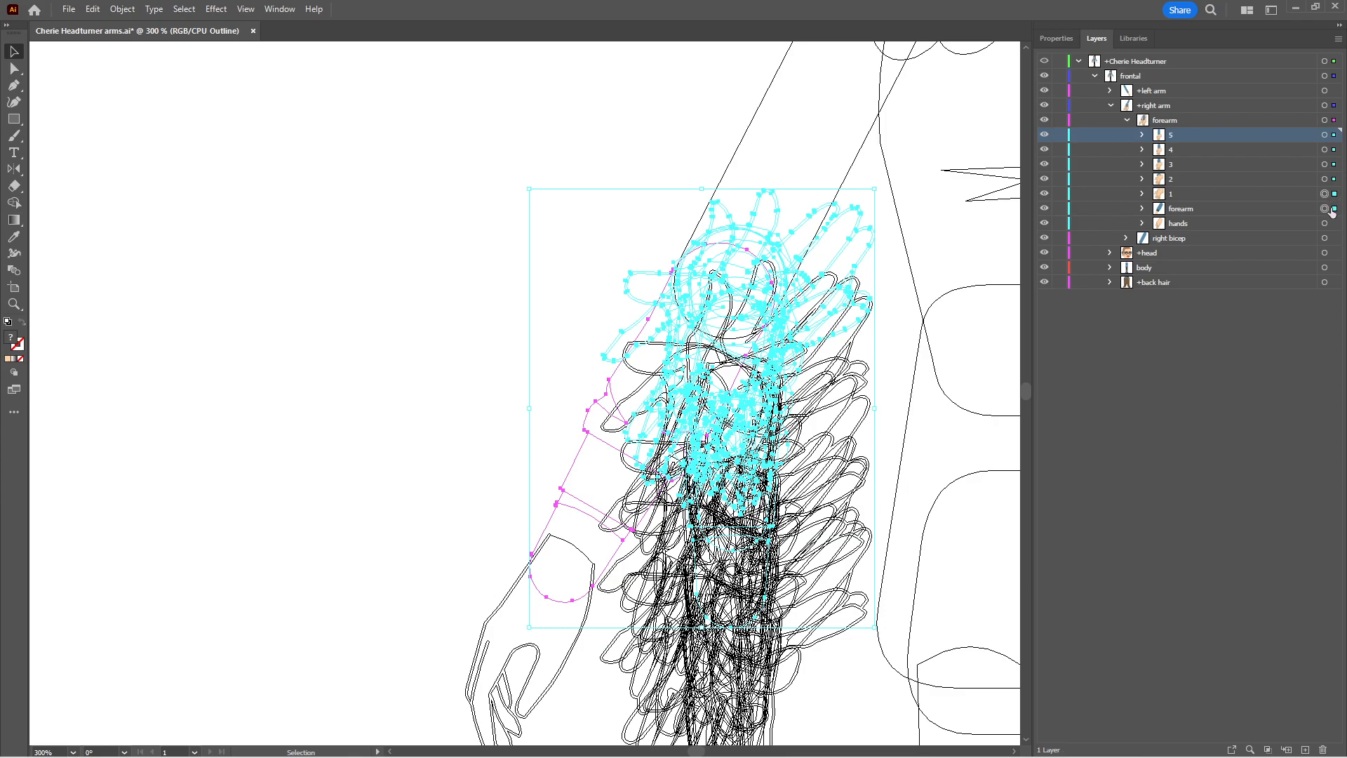
left_click(1285, 208, "shift")
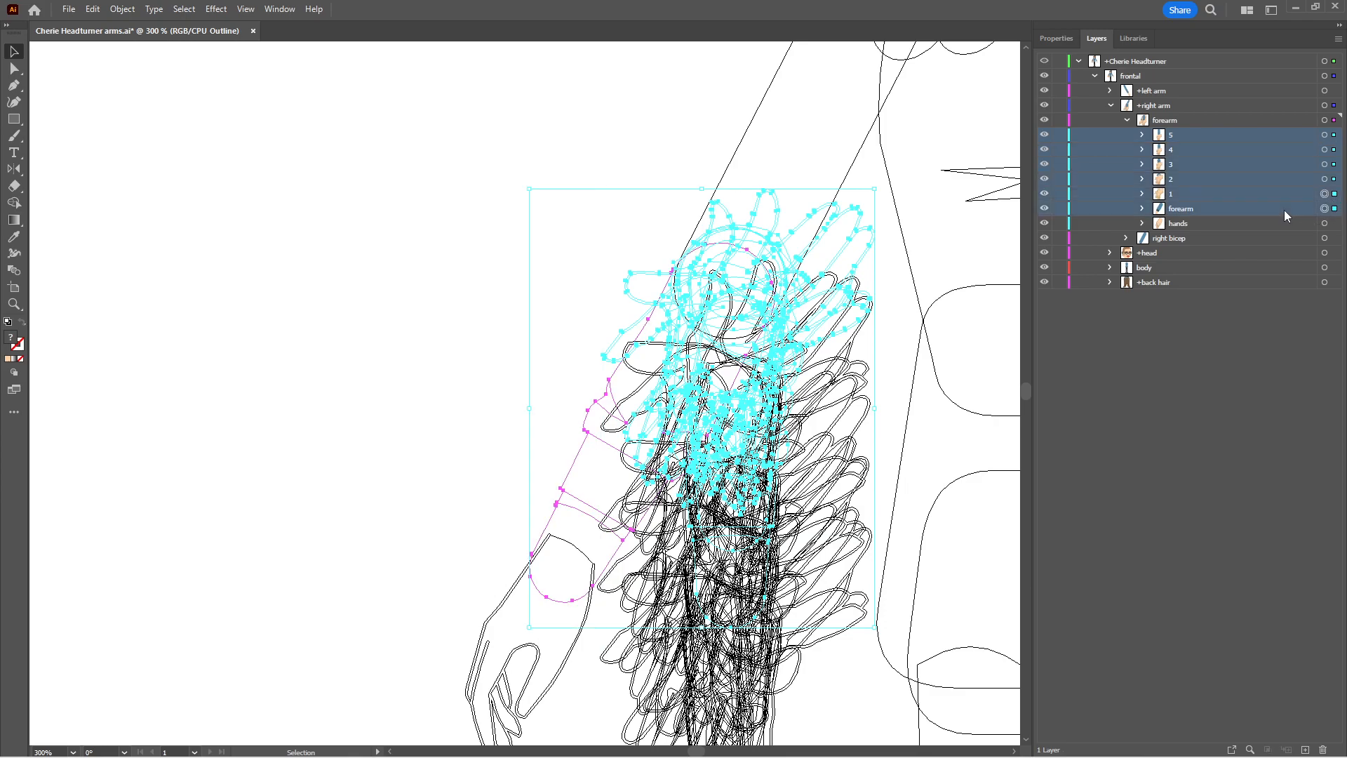
left_click_drag(751, 232, 738, 255)
key("r")
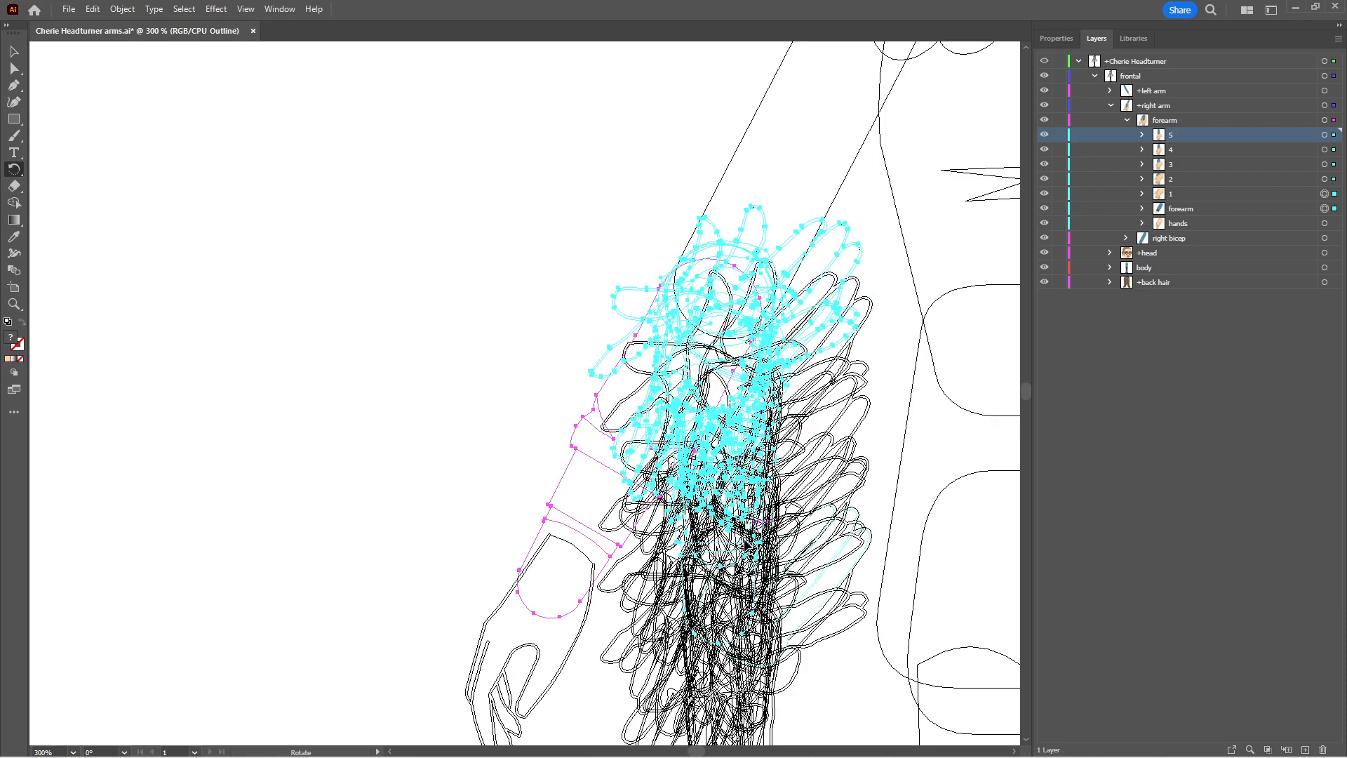
left_click_drag(712, 510, 679, 649)
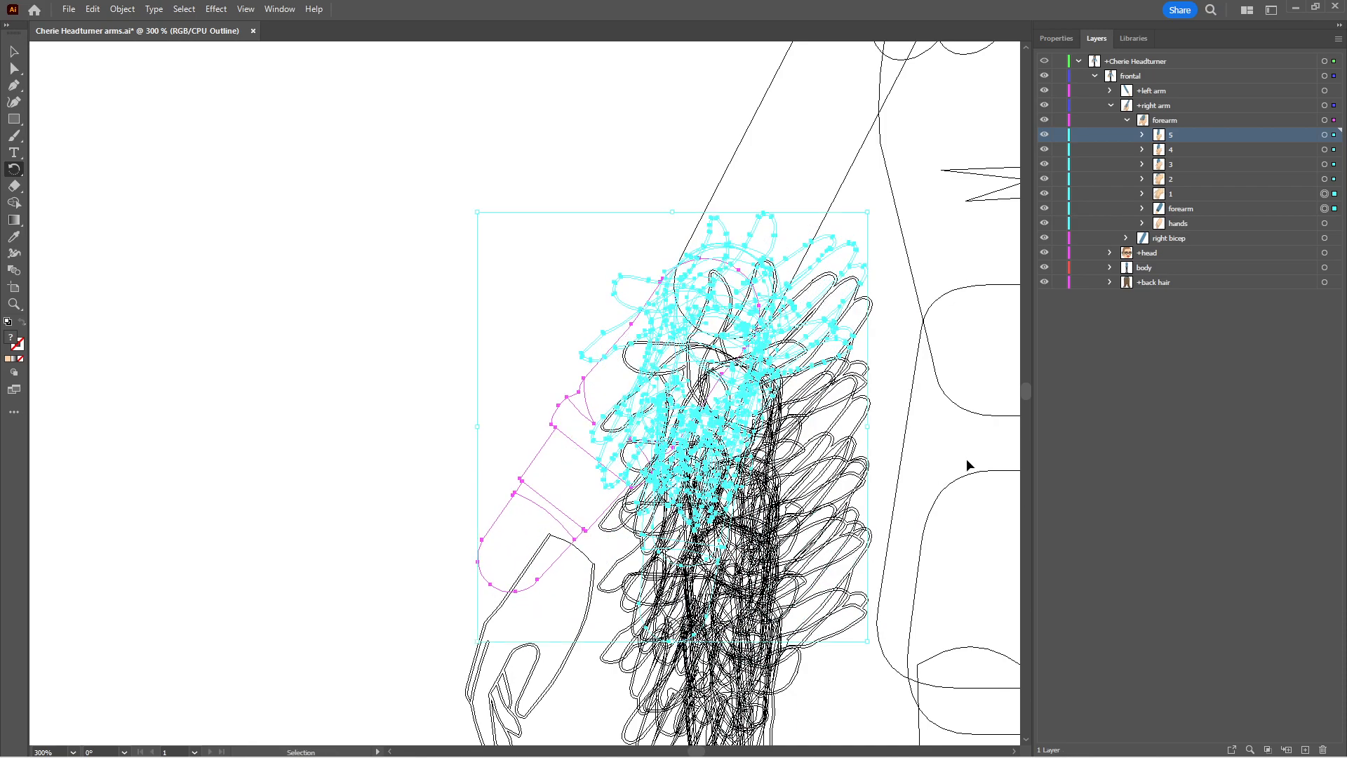
left_click(1204, 208)
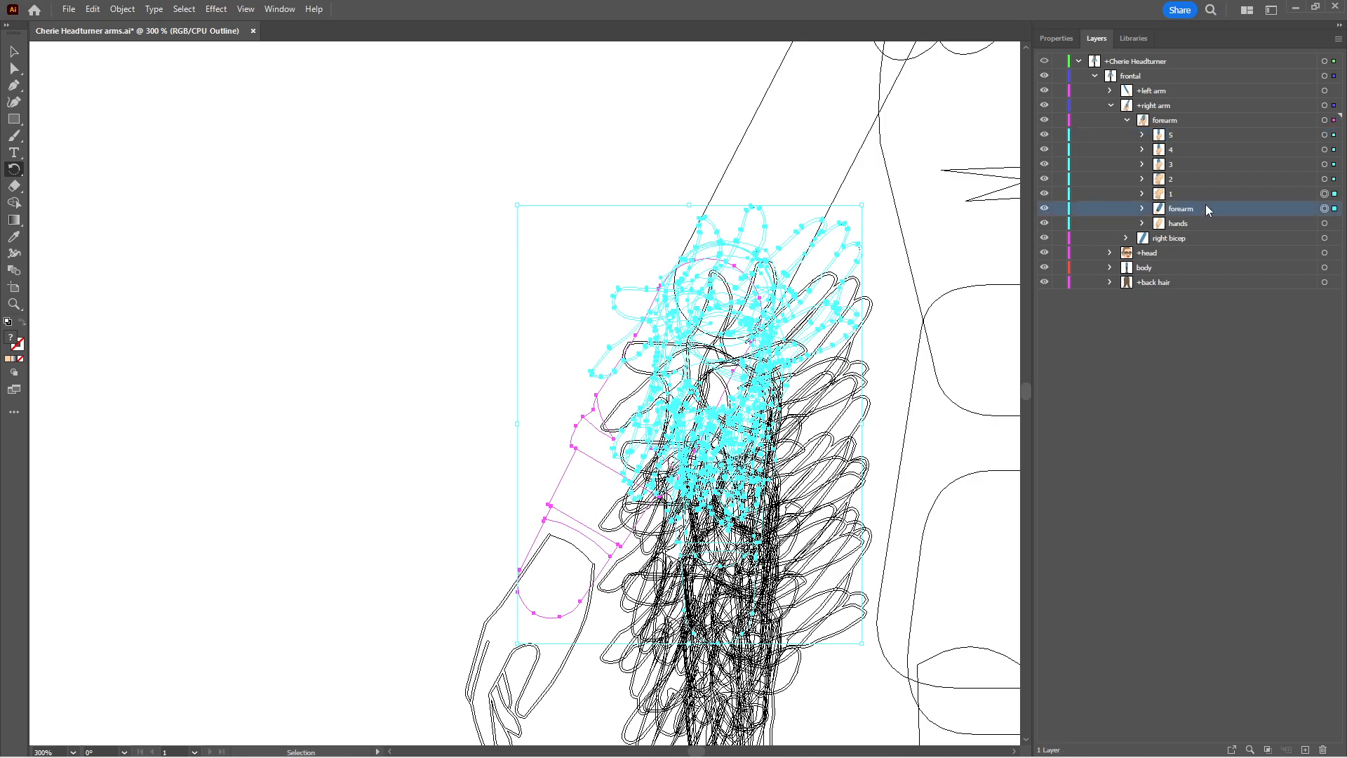
left_click(1205, 135, "shift")
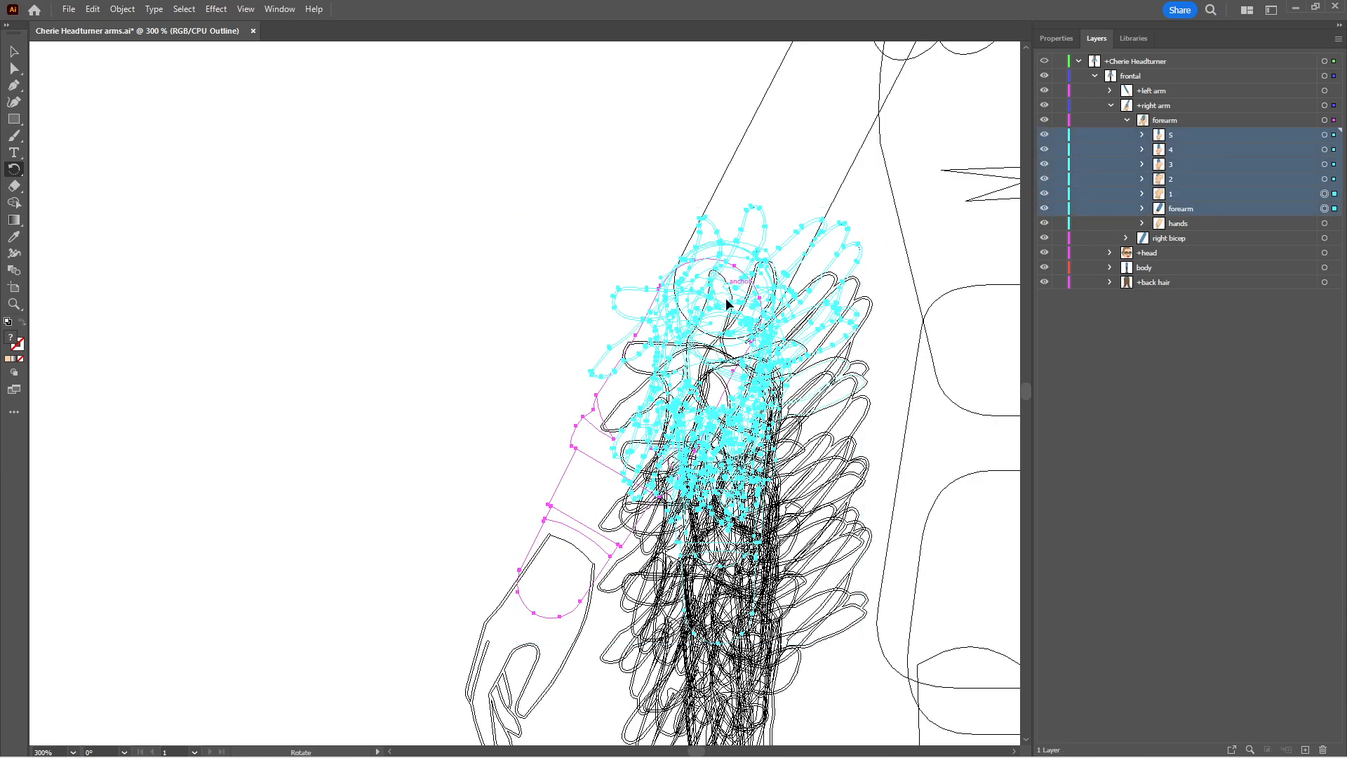
left_click_drag(712, 679, 718, 681)
key("ctrl+z")
Select only the artwork of sublayers 1 to 5 and rotate it about 31° clockwise around the elbow, along the original forearm
left_click(1324, 194)
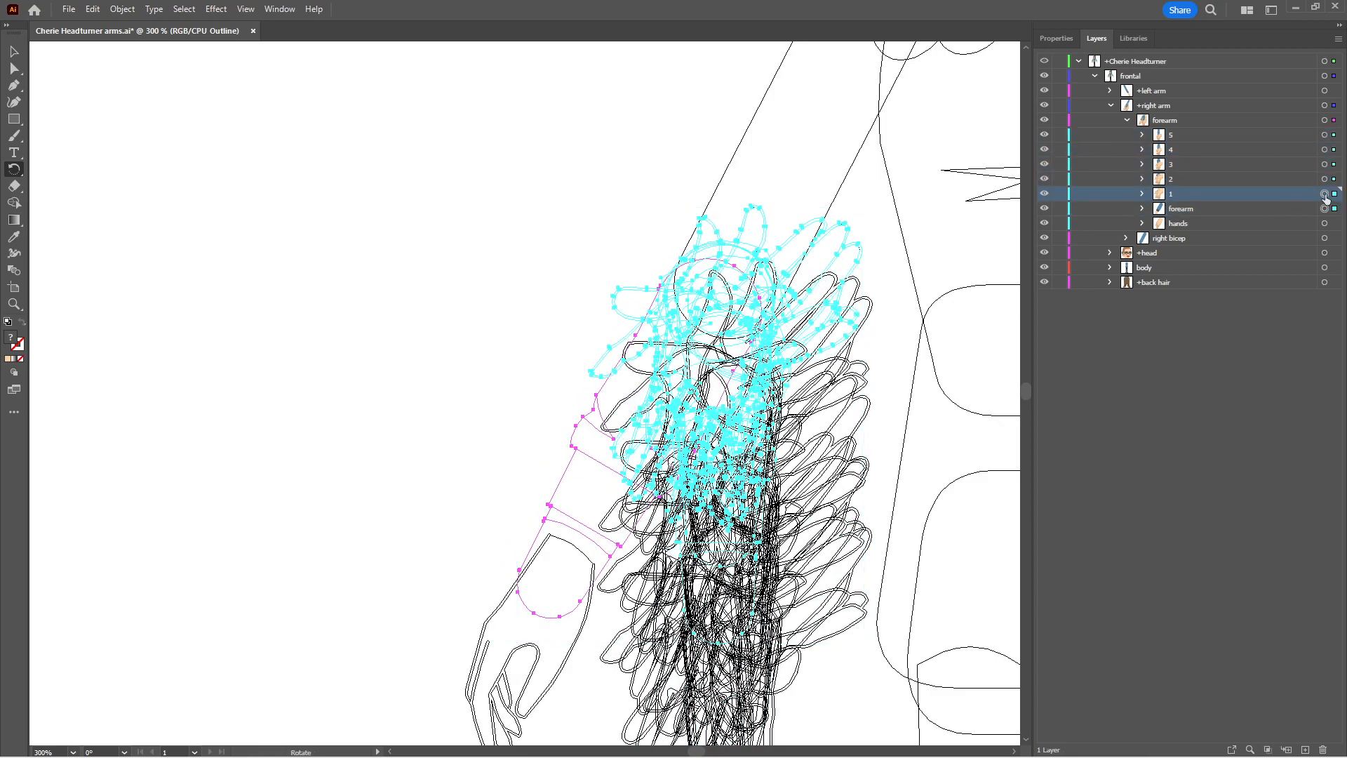
left_click(1324, 137, "shift")
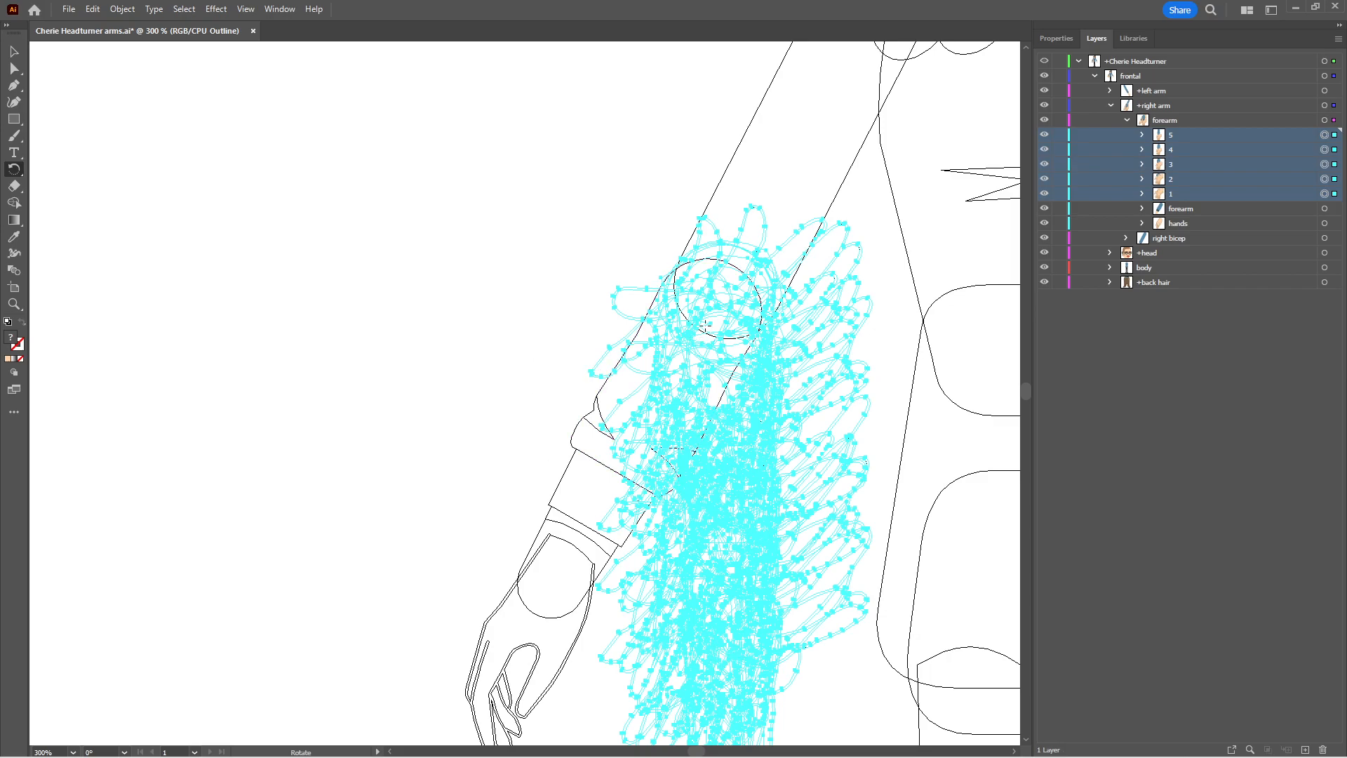
left_click(719, 325)
left_click_drag(746, 653, 553, 626)
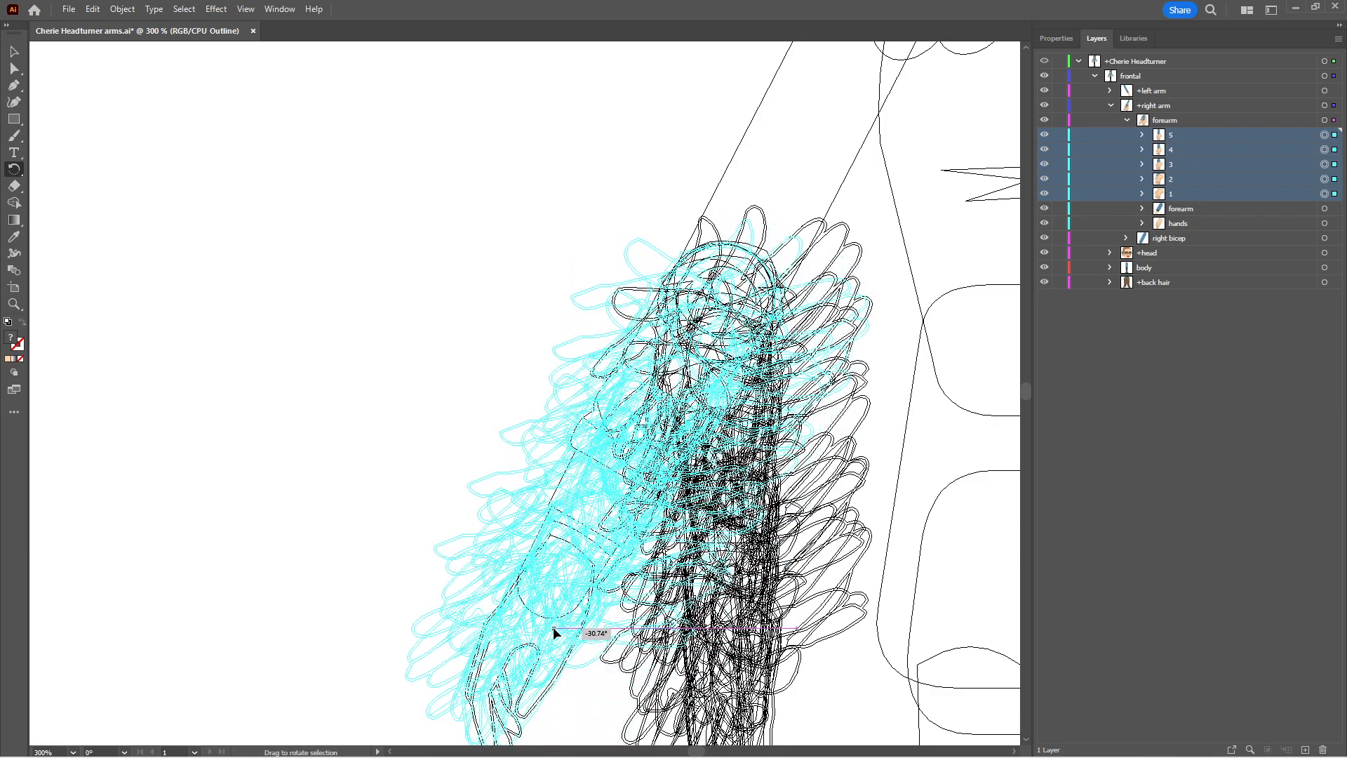
Nudge the rotated sublayers down and left to fit the bicep's elbow circle, and rotate them slightly to follow the original forearm
key("Left")
key("Left")
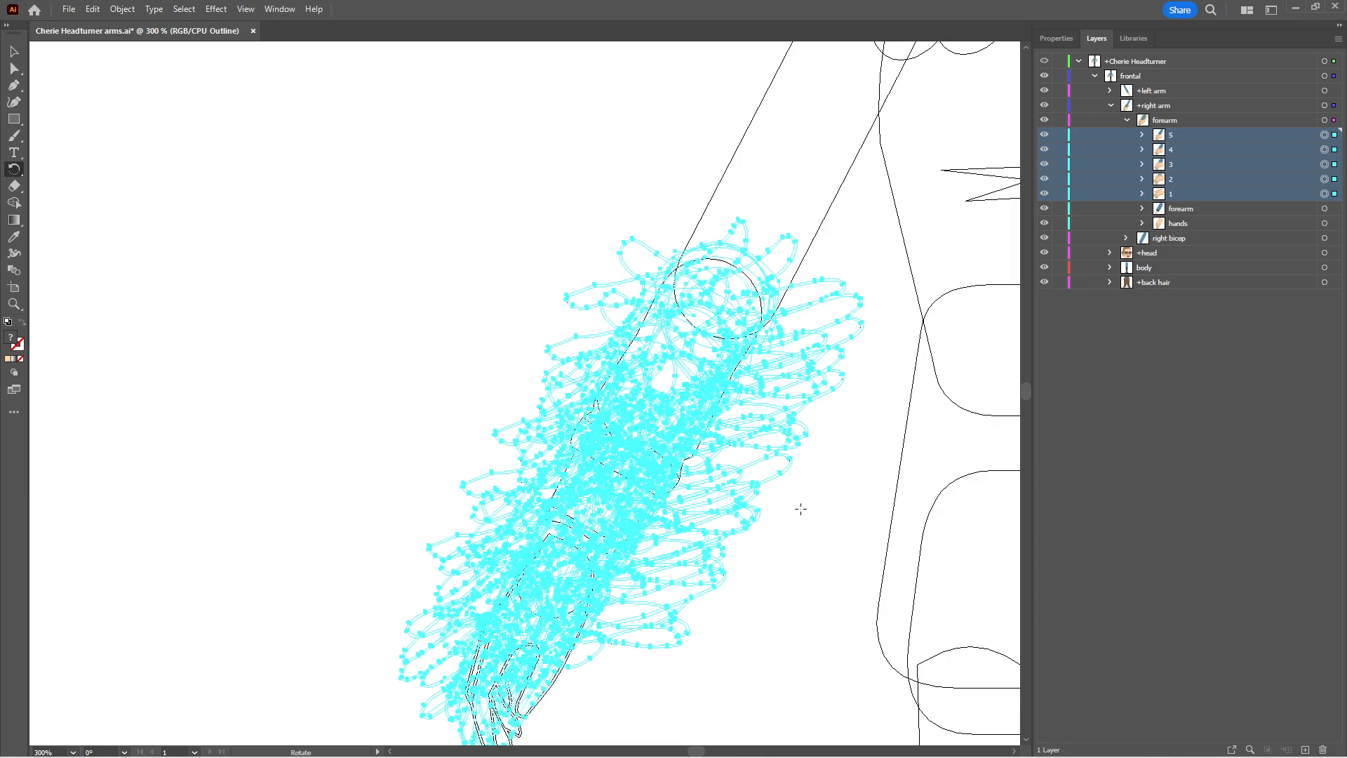
key("Down")
key("Down")
key("Down")
key("Down")
key("Down")
key("Down")
key("Left")
key("Left")
key("Up")
key("Up")
key("Left")
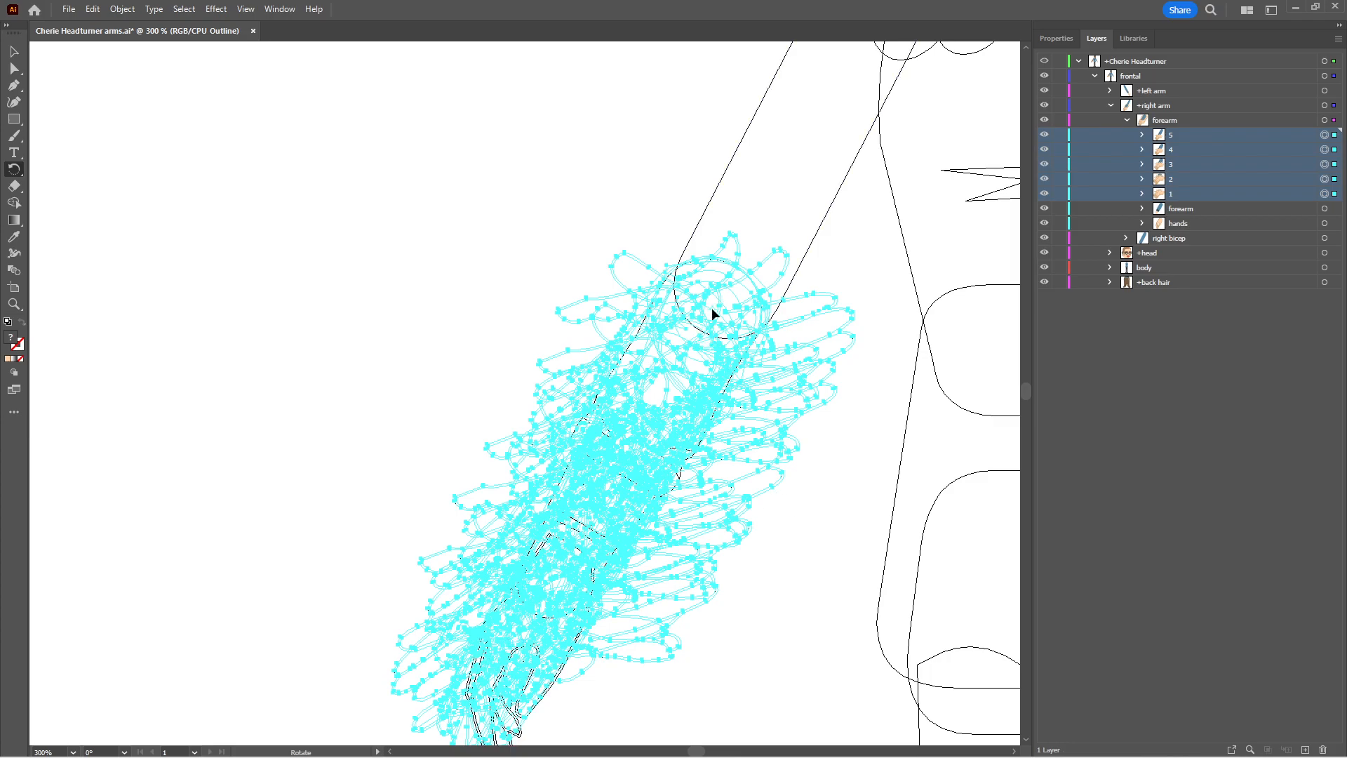
left_click_drag(498, 640, 513, 643)
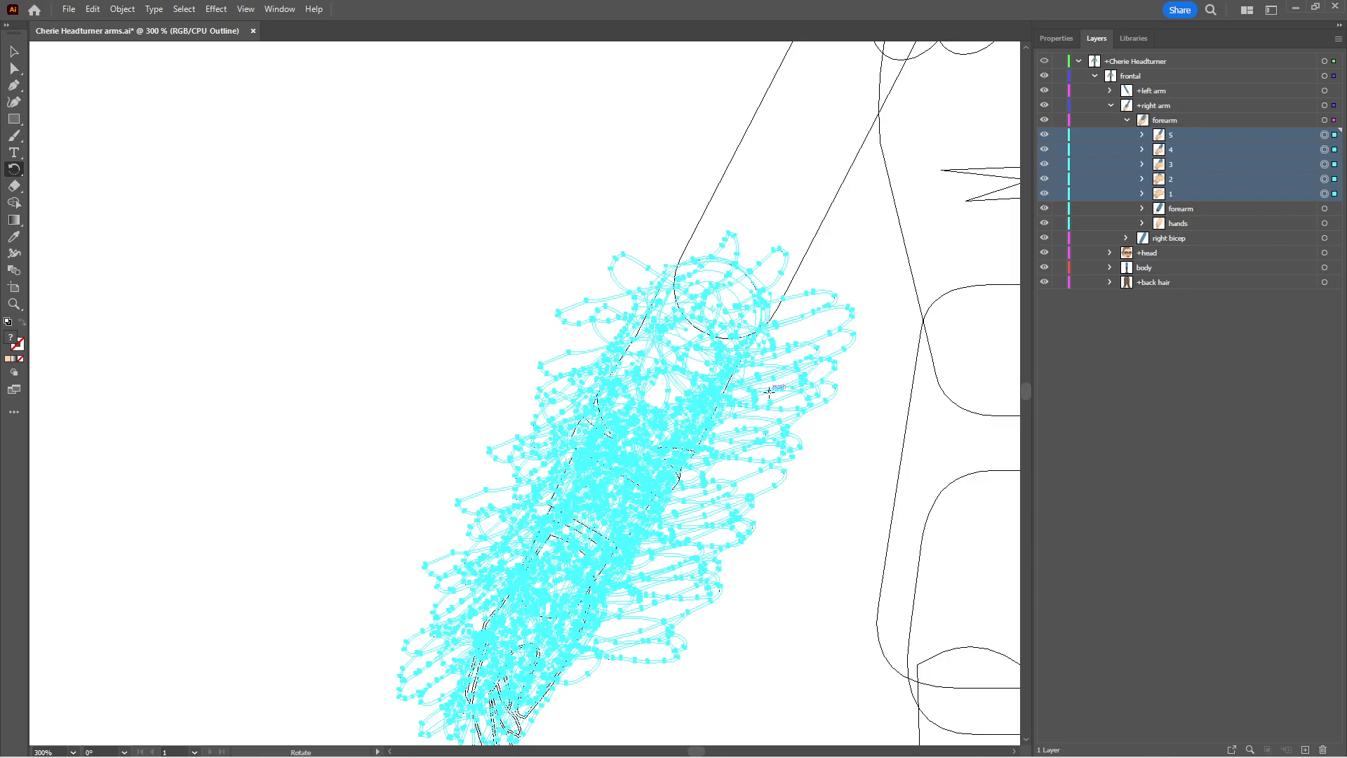
Switch from outlines back to the full-colour preview and show the puppet's upper body with both arms
key("v")
key("ctrl+y")
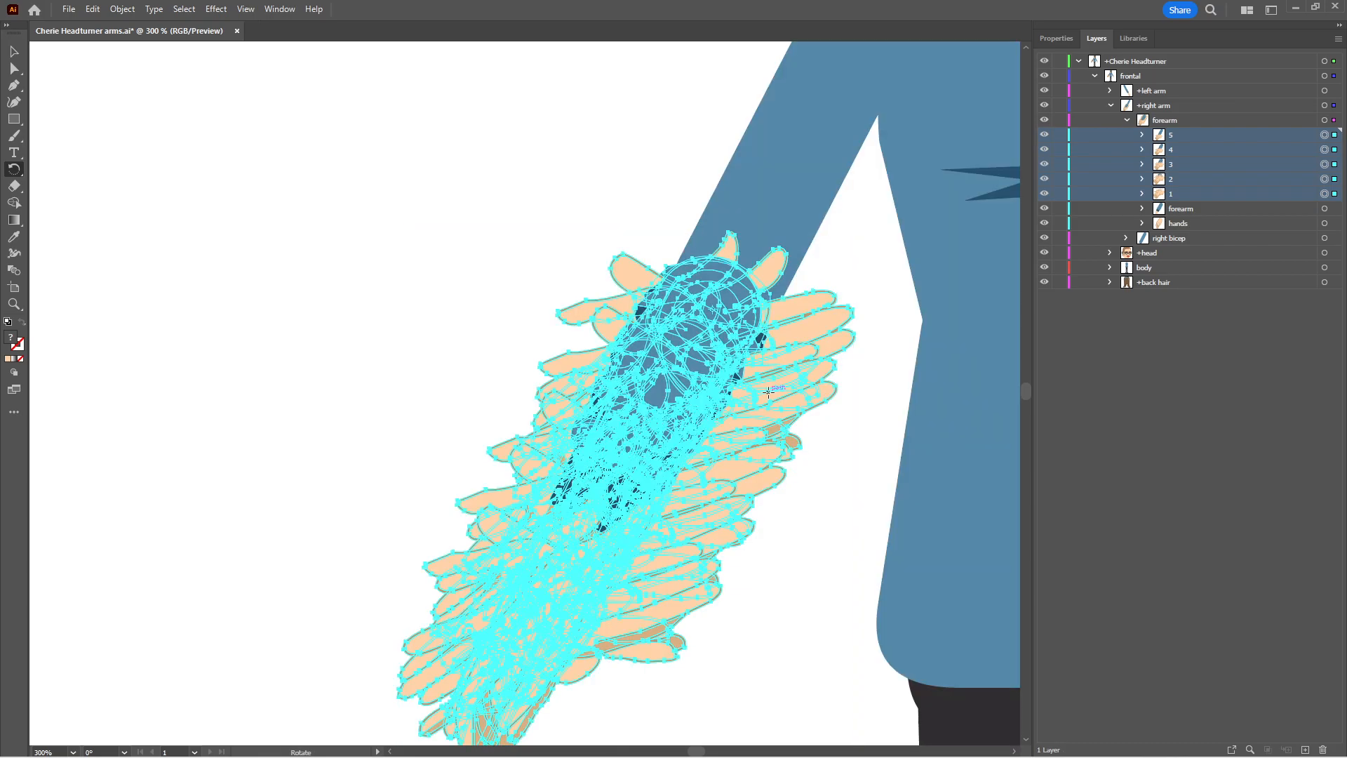
key("v")
key("space")
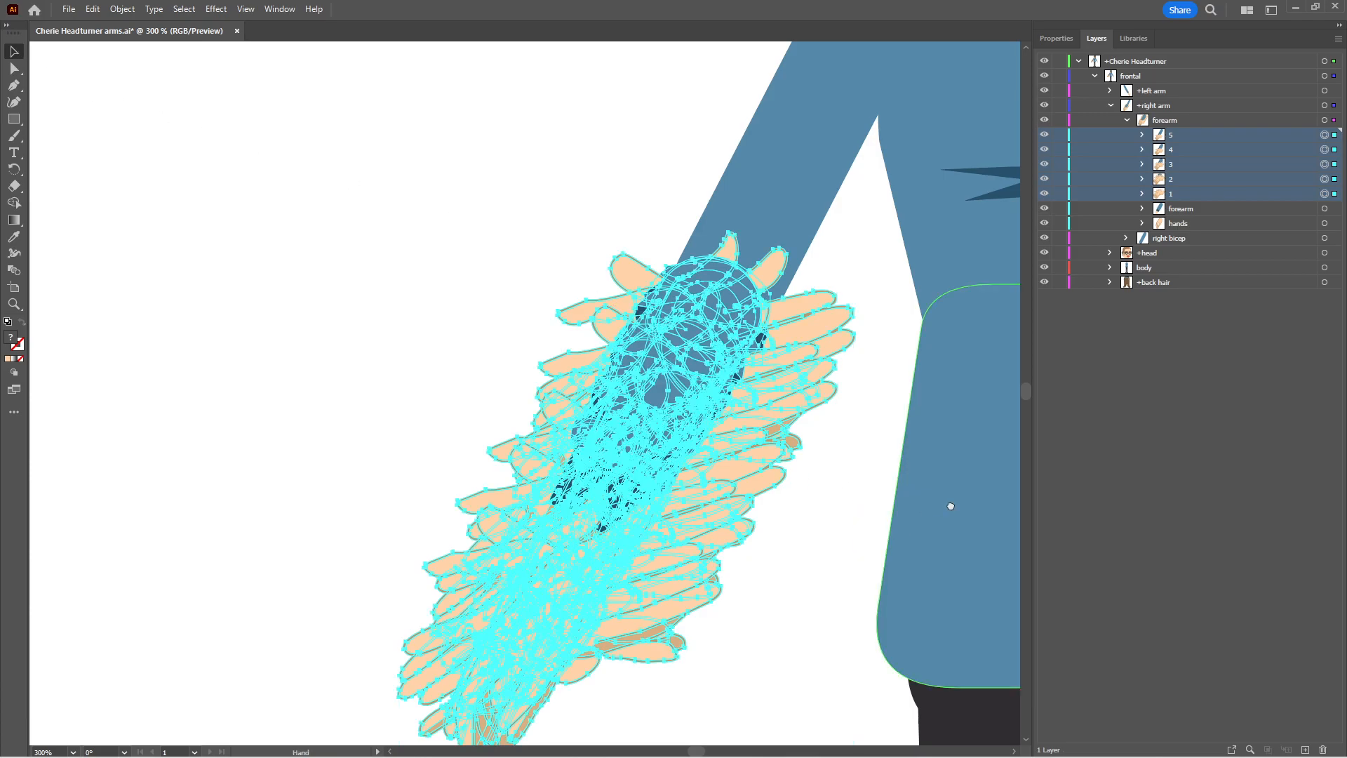
left_click_drag(950, 505, 548, 397)
key("z")
left_click(617, 440, "alt")
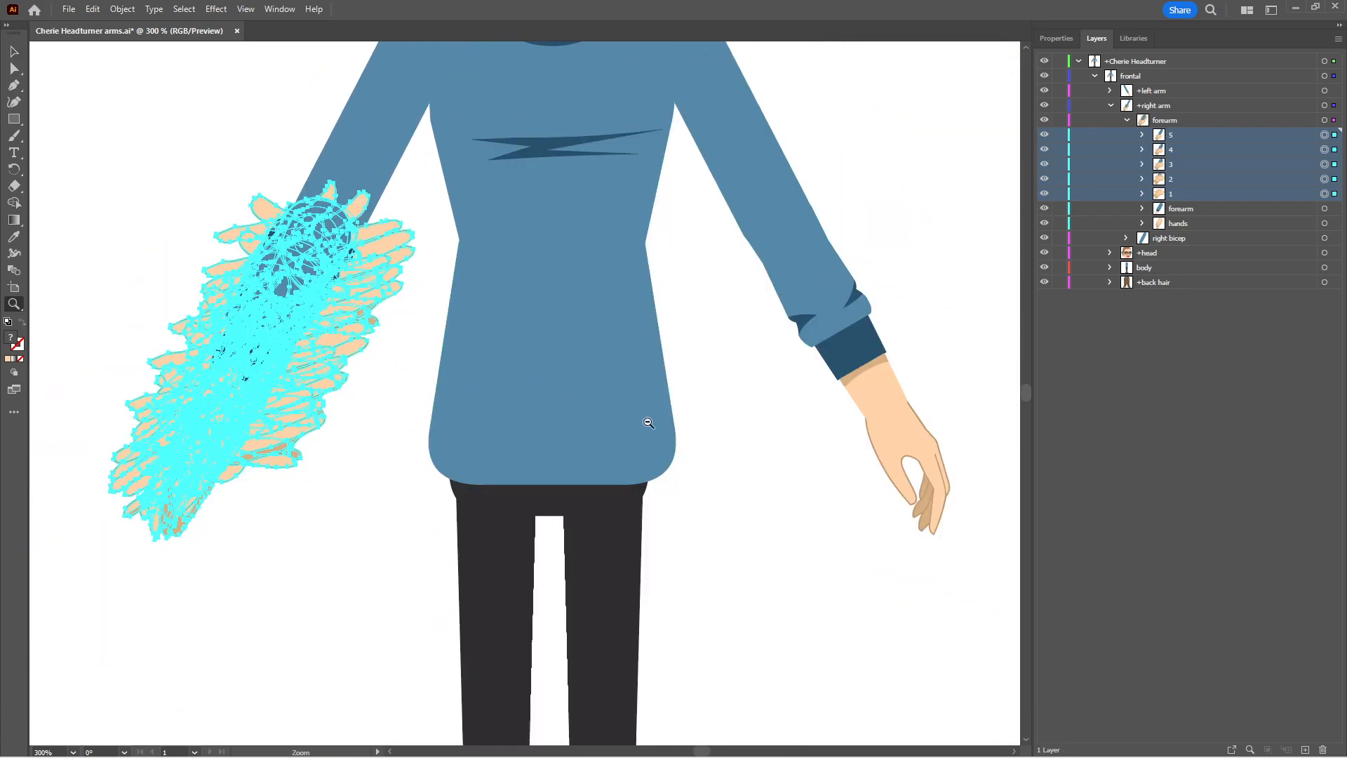
left_click(654, 349, "alt")
key("space")
left_click_drag(491, 340, 562, 487)
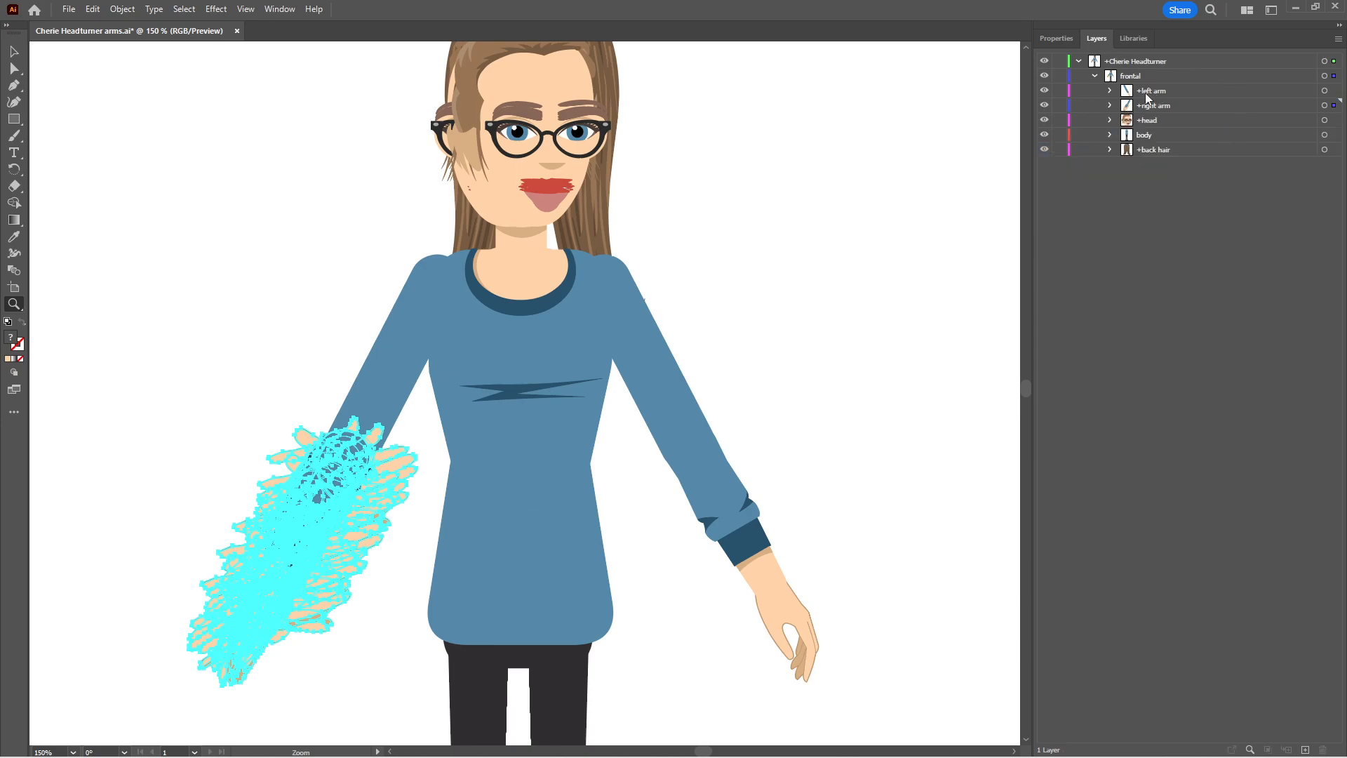
Paste a copy of the right arm's sublayers 1 to 5 in place inside the +left arm layer and select the copies
left_click(1111, 91)
left_click(1162, 106)
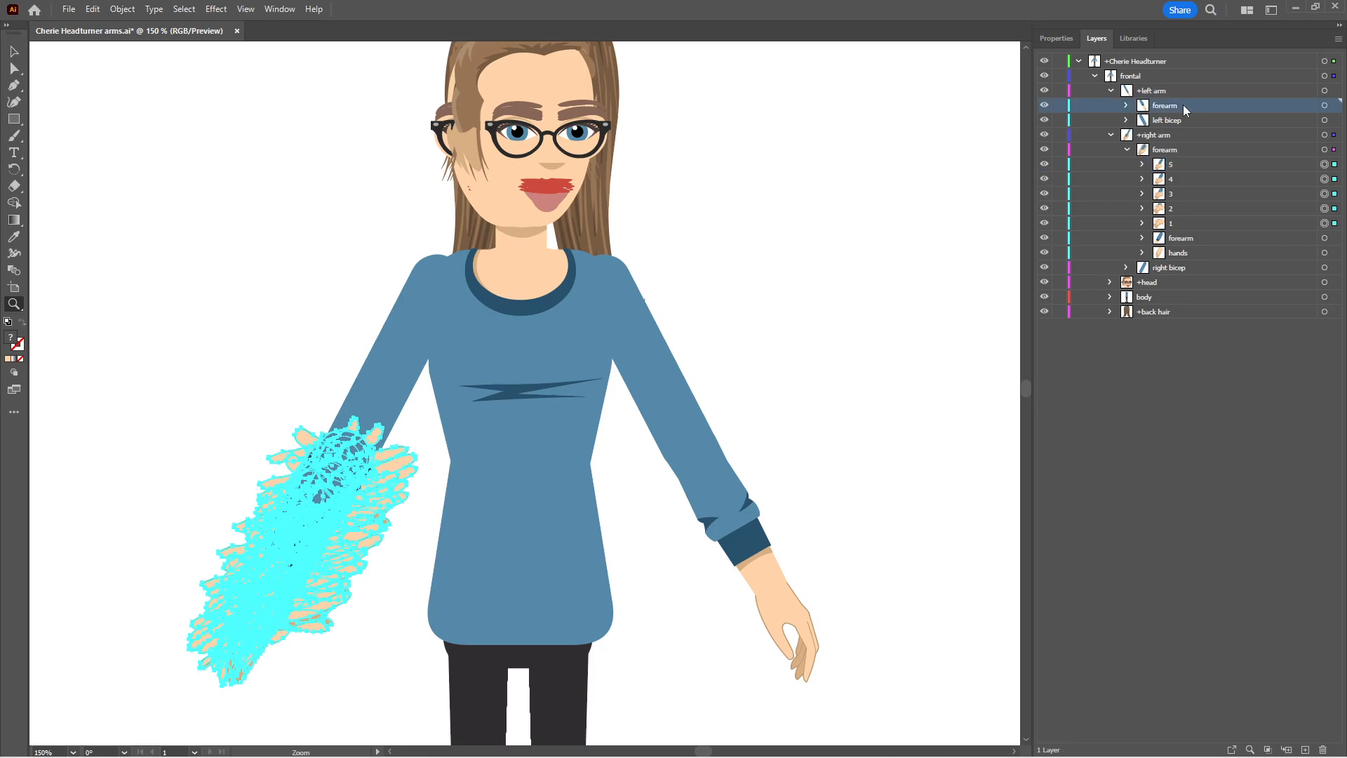
left_click(1323, 105)
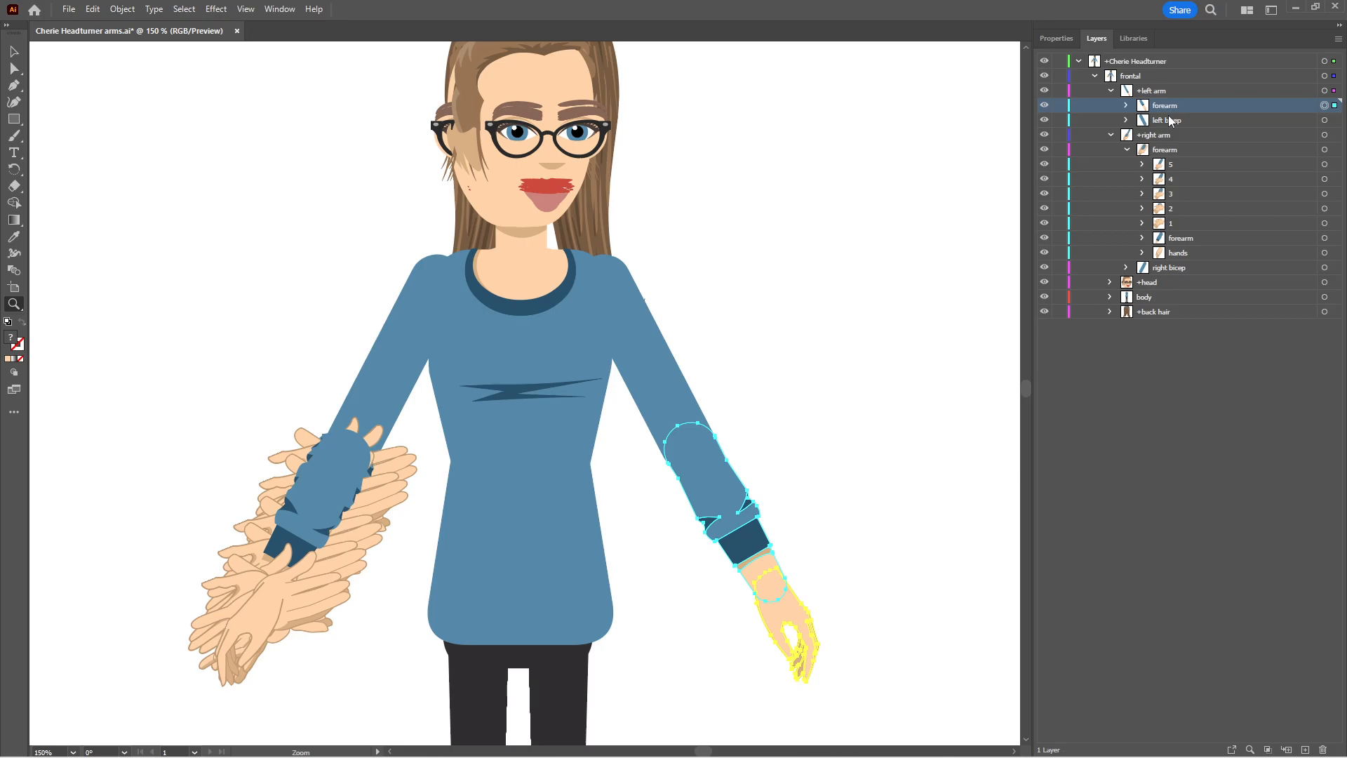
key("ctrl+z")
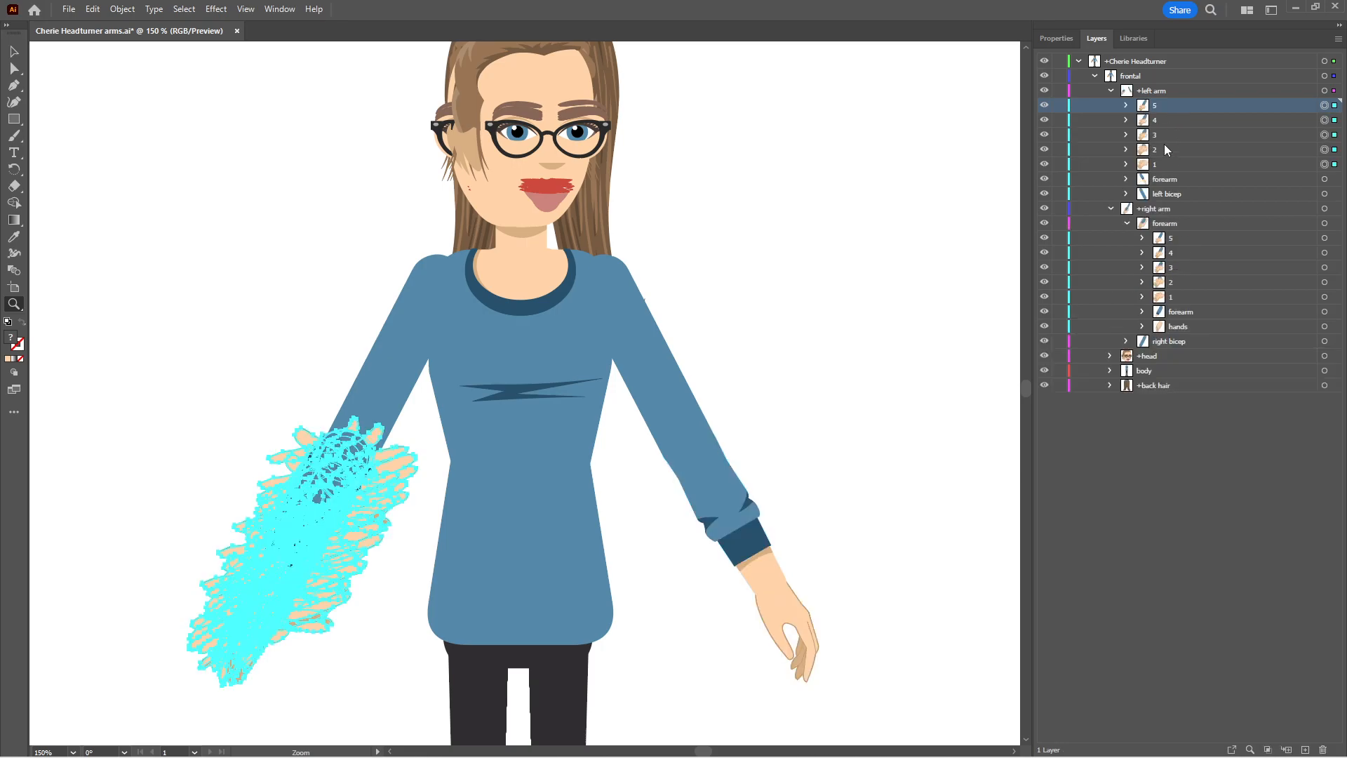
left_click(1167, 166, "shift")
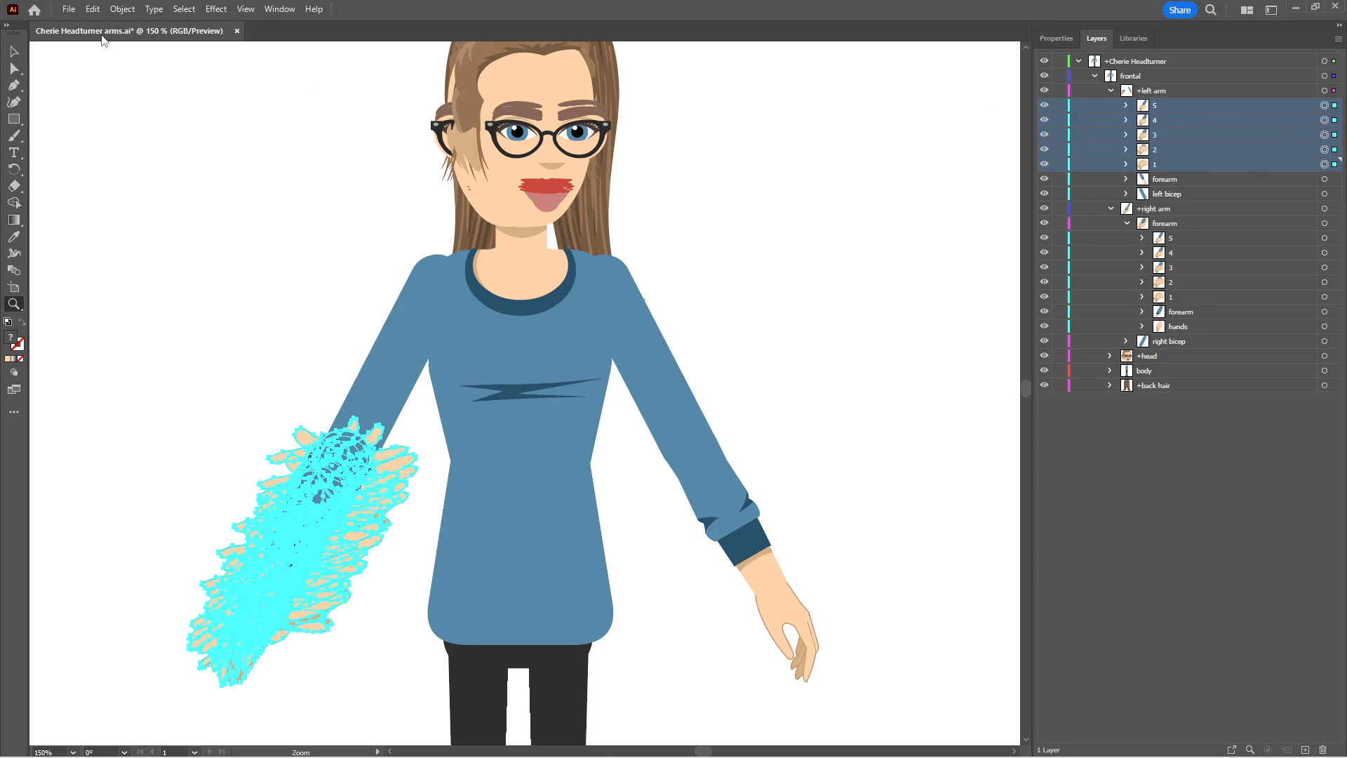
Reflect the copied sublayers 1 to 5 across the vertical axis and move them onto the left arm's elbow
left_click(93, 10)
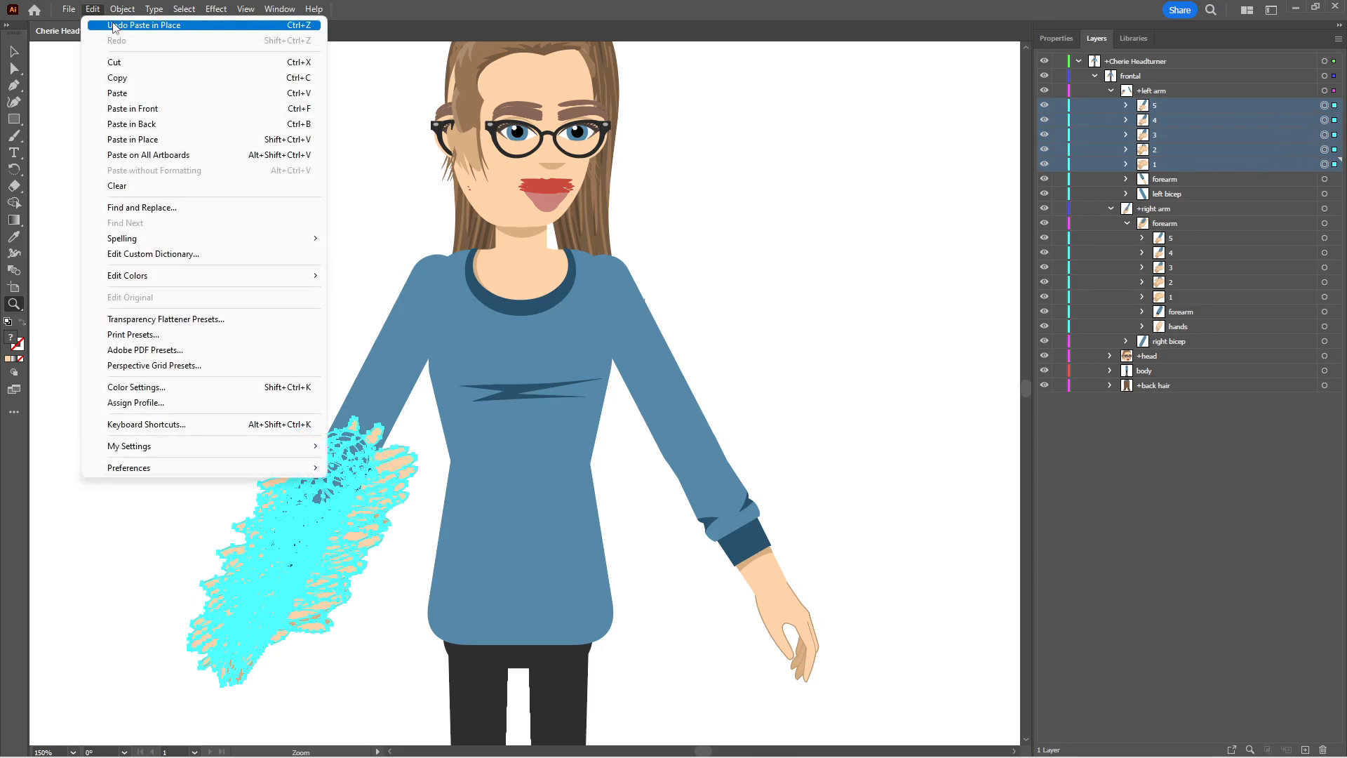
mouse_move(122, 10)
mouse_move(266, 25)
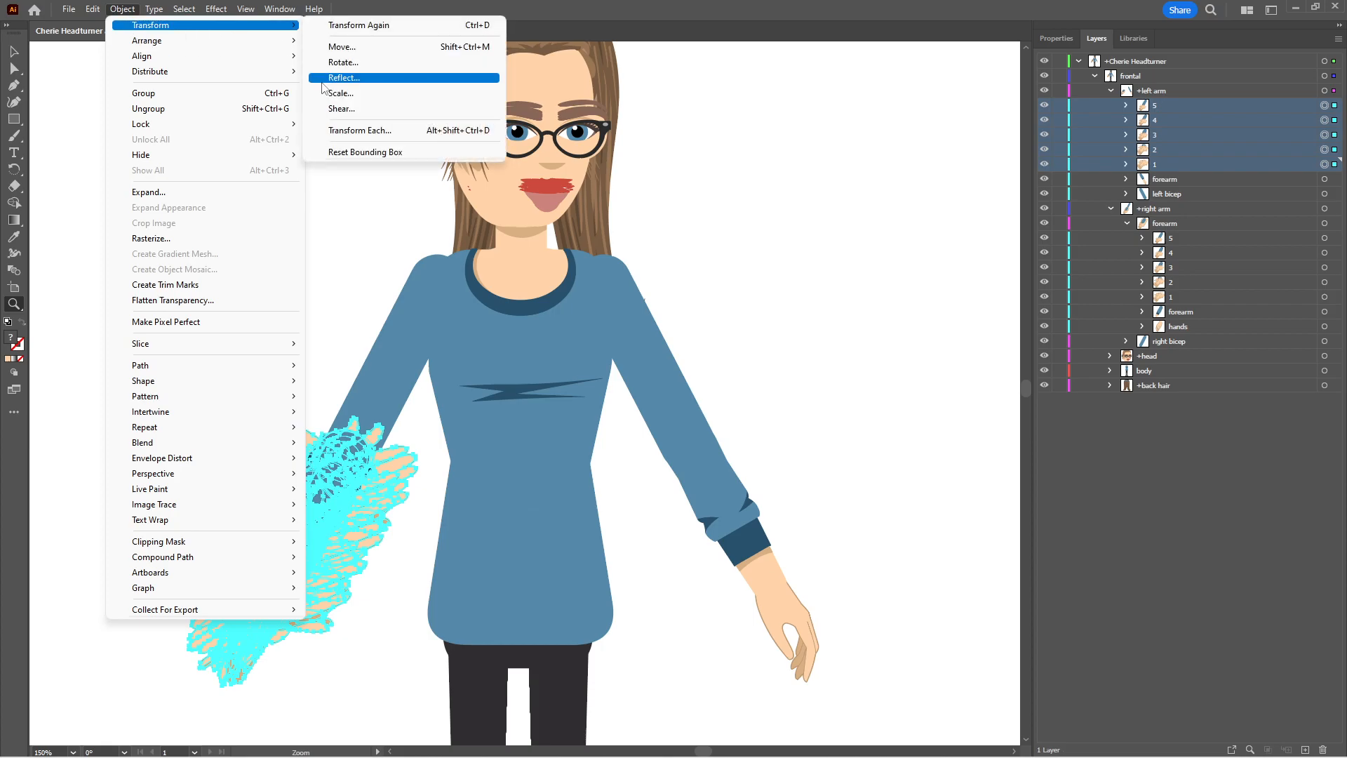
left_click(324, 82)
left_click(676, 472)
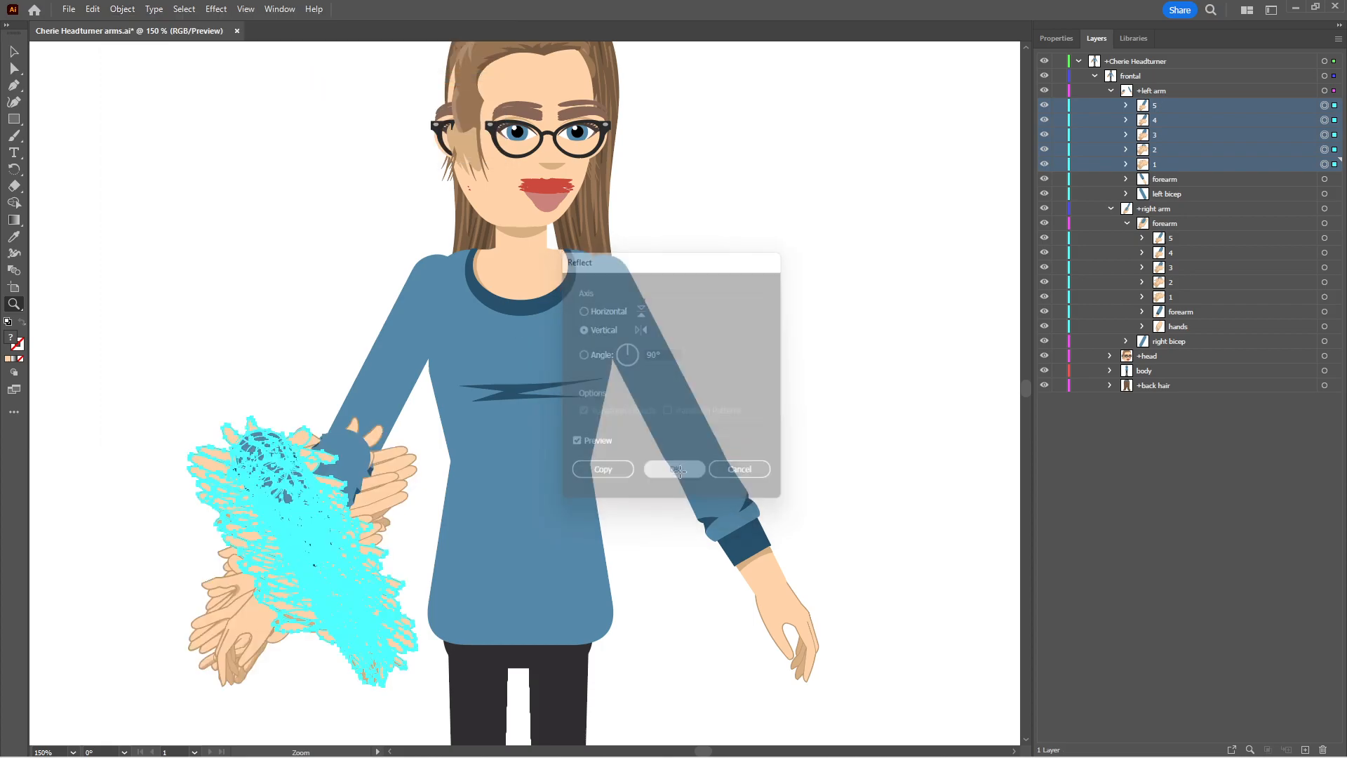
key("v")
left_click_drag(307, 452, 701, 440)
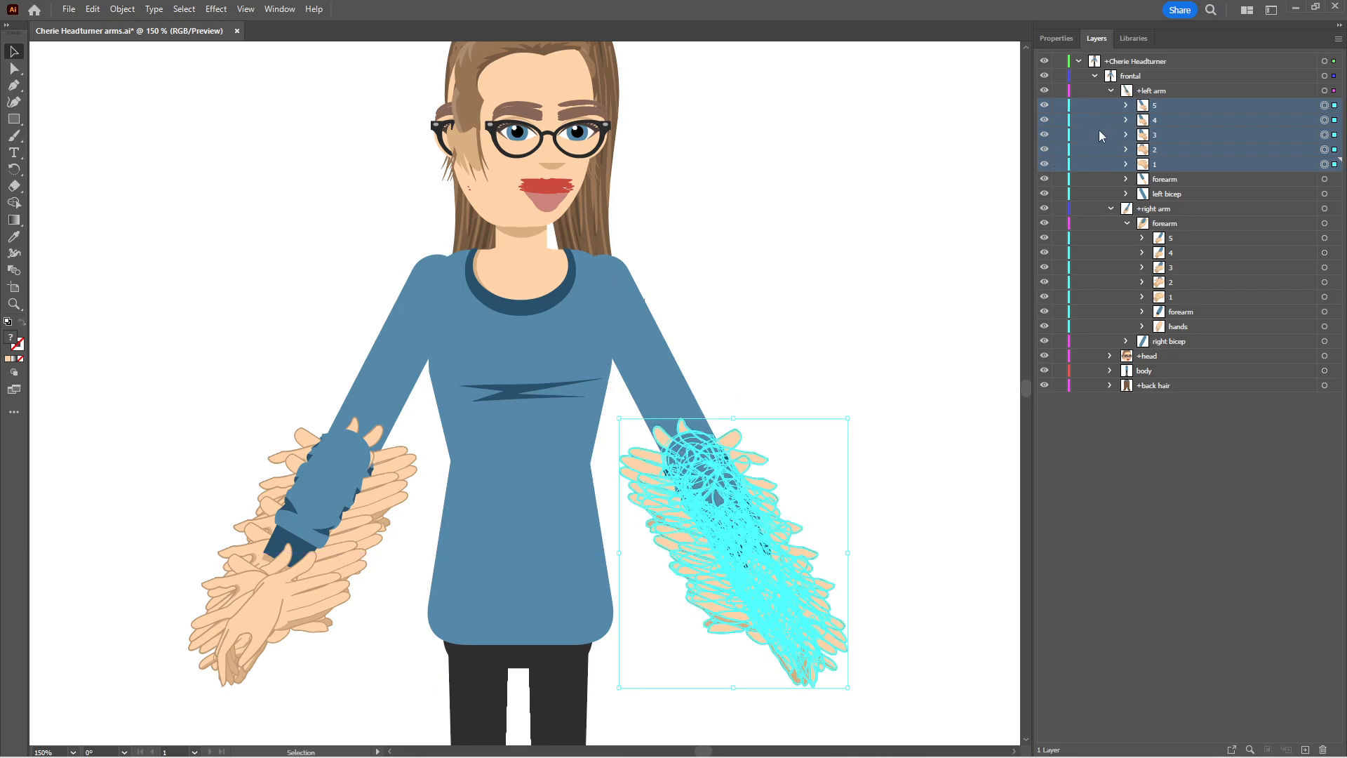
Delete the original forearm layer from the +left arm layer
left_click(1182, 179)
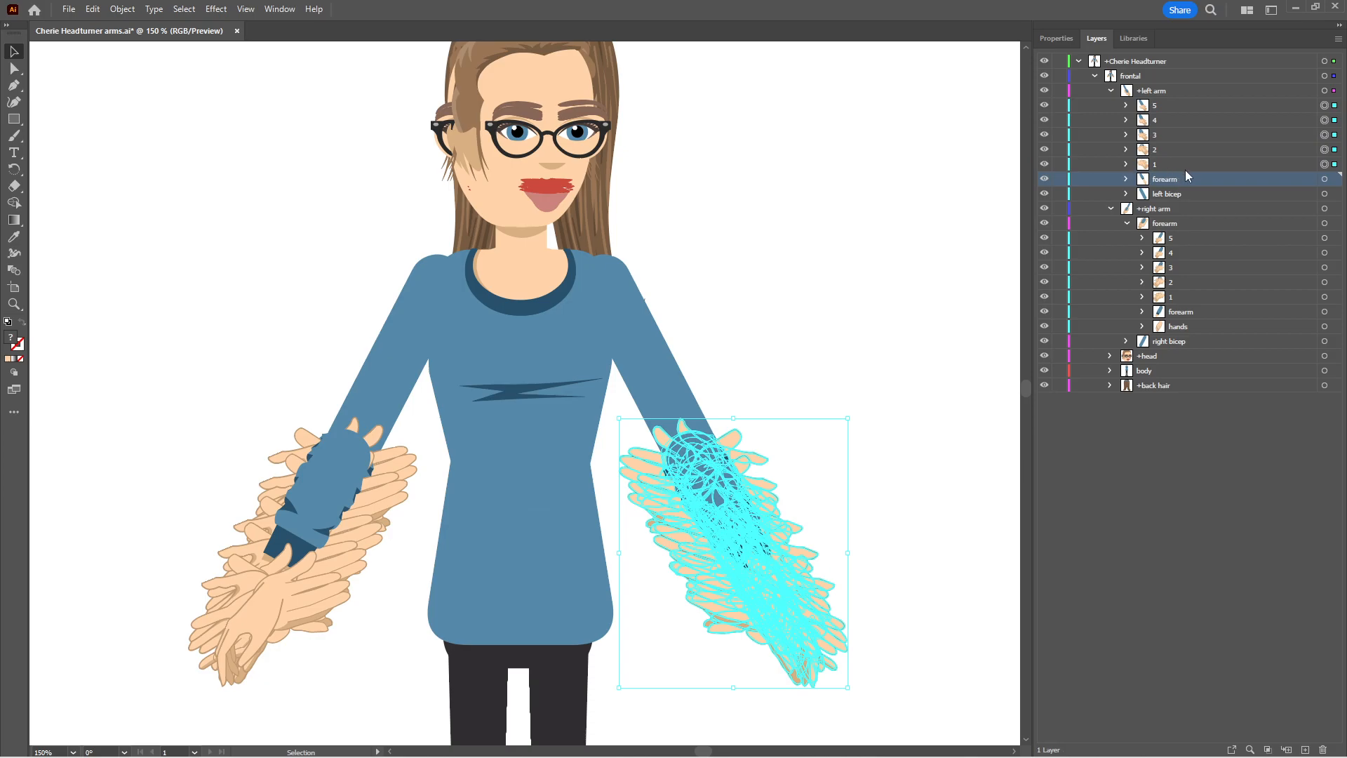
left_click(1338, 39)
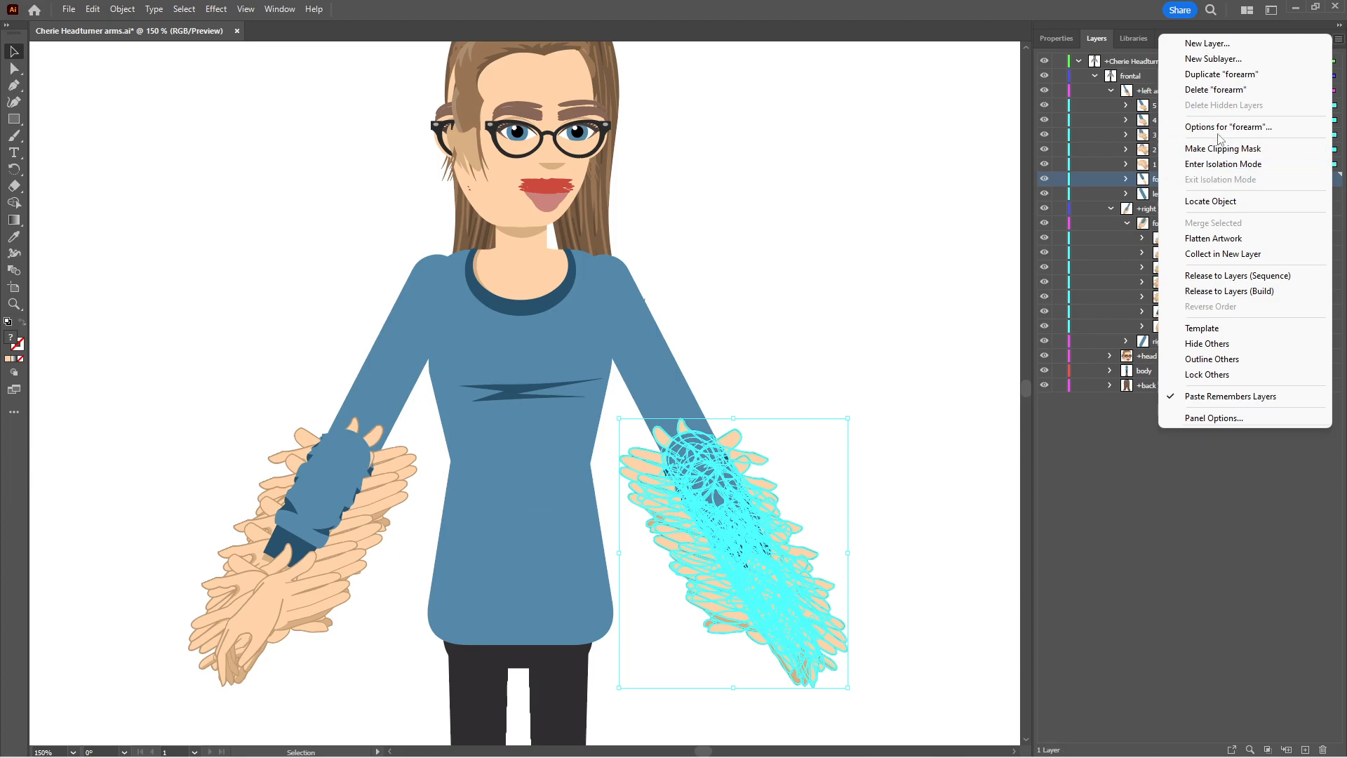
left_click(1219, 98)
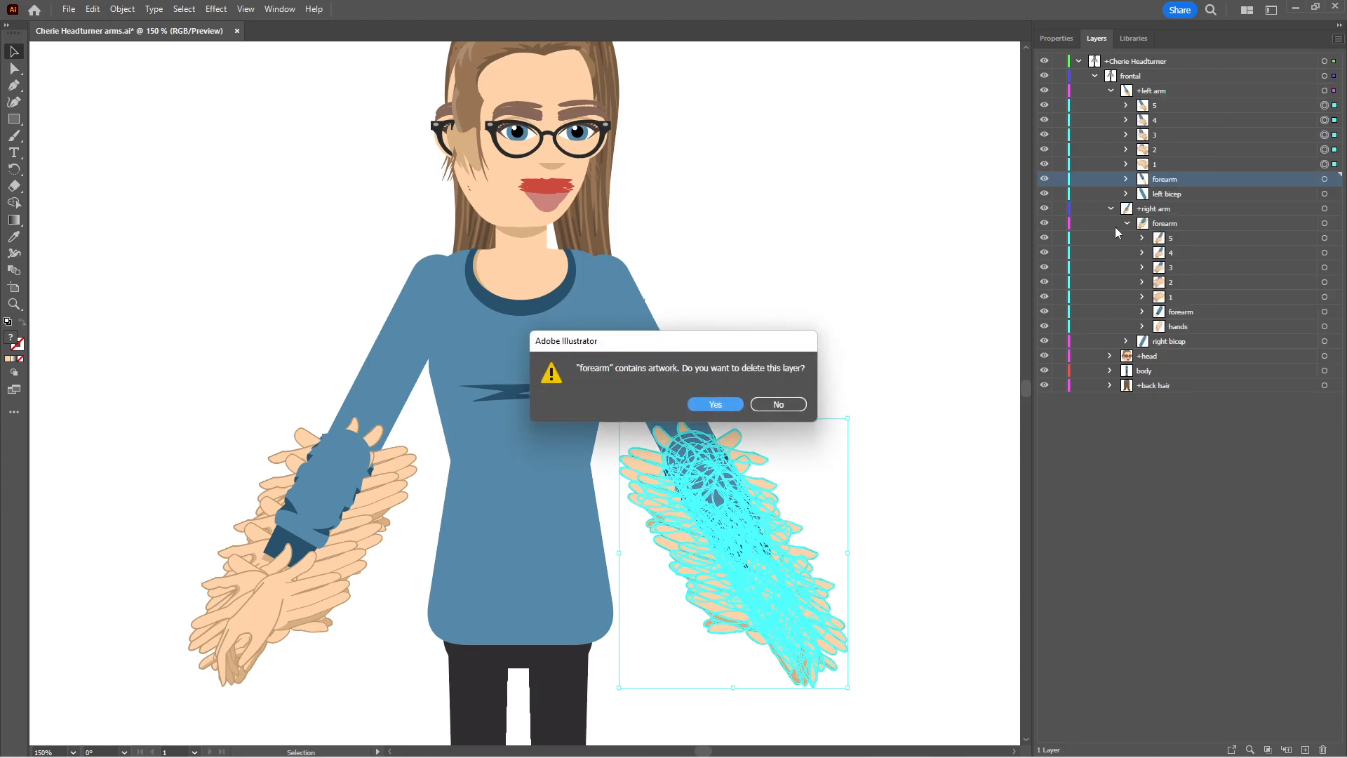
left_click(717, 402)
Delete the original forearm and hands sublayers inside the right arm's forearm layer and collapse that layer
left_click(1207, 299)
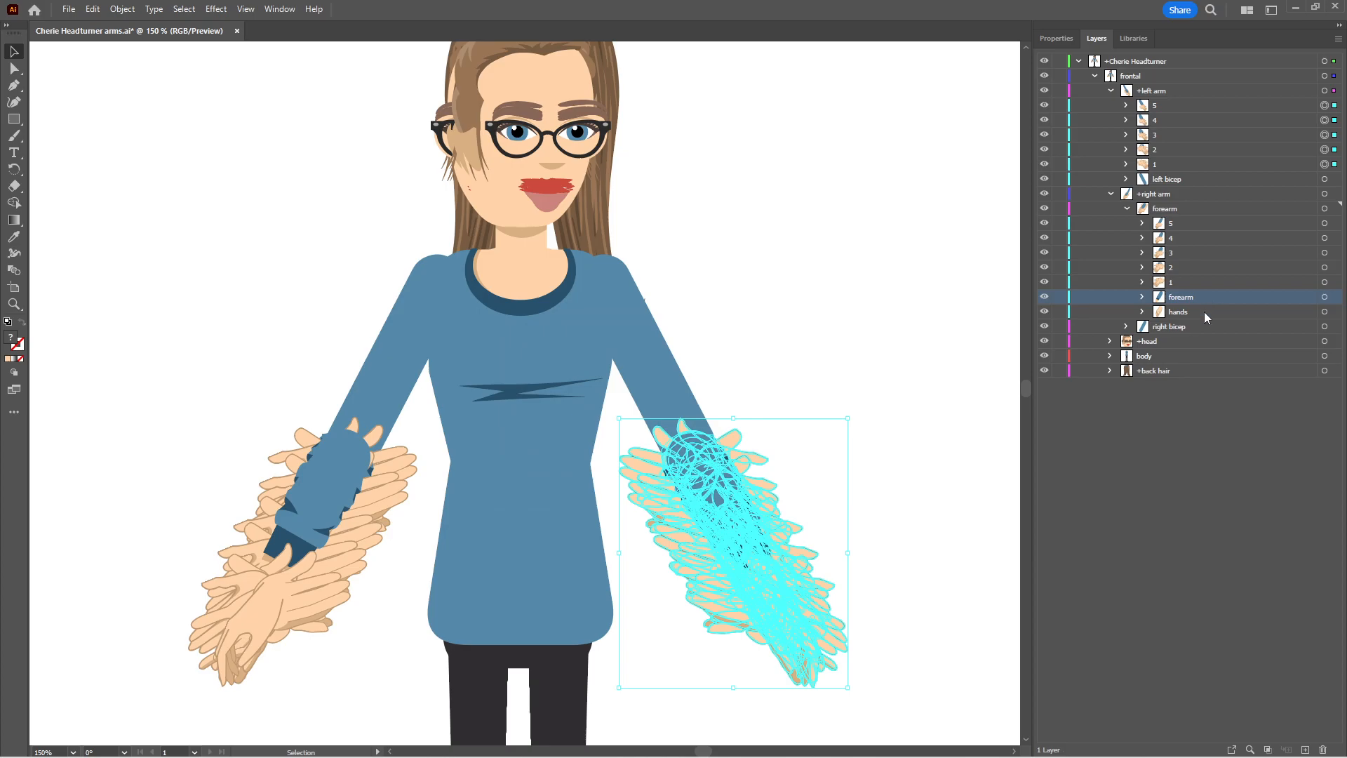
left_click(1204, 311, "shift")
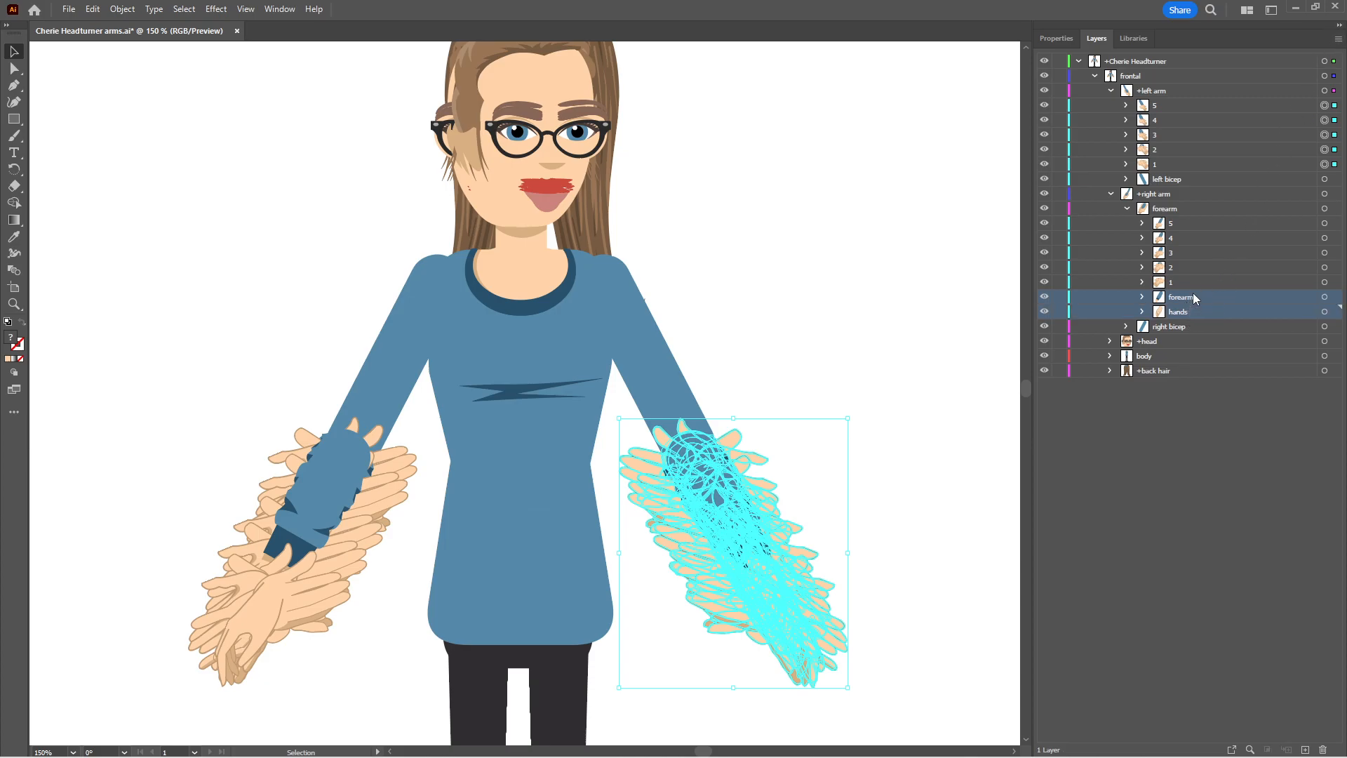
left_click(1337, 39)
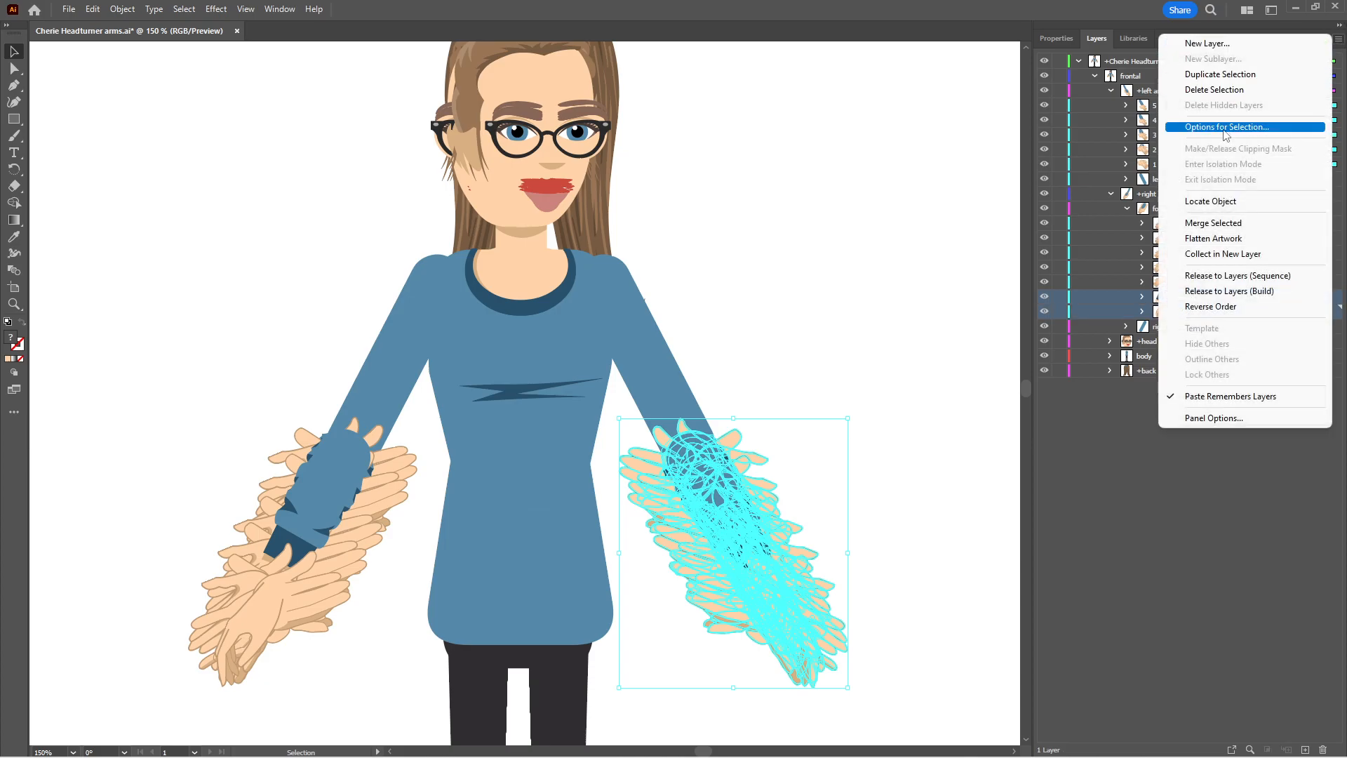
left_click(1214, 89)
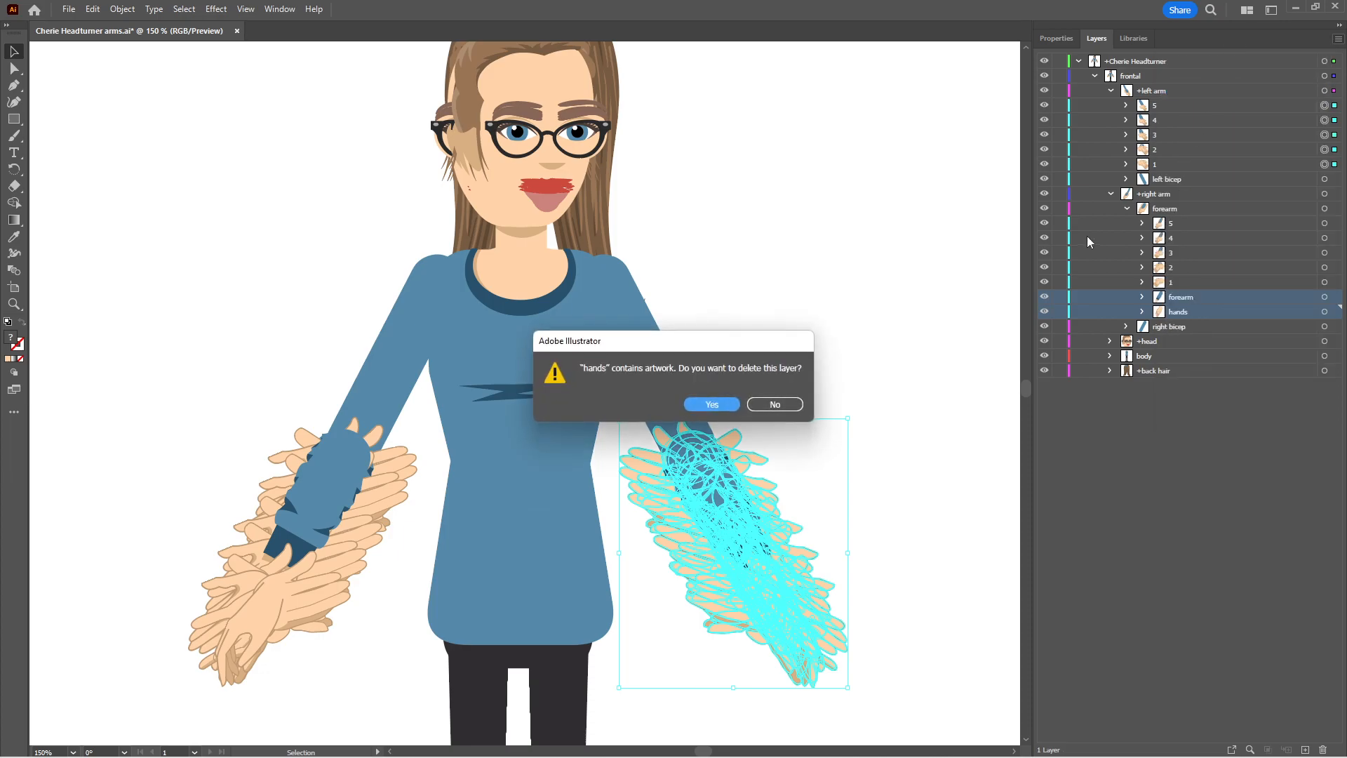
left_click(703, 401)
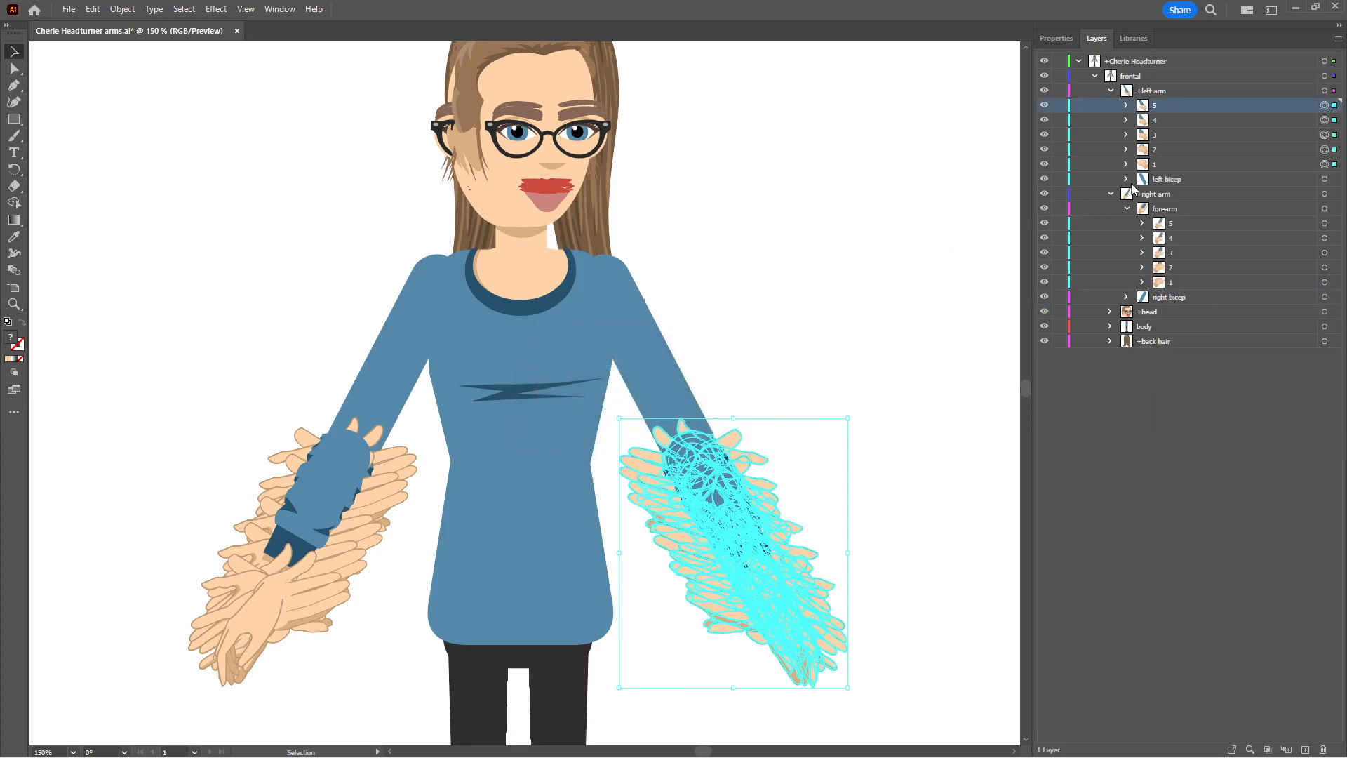
left_click(1127, 208)
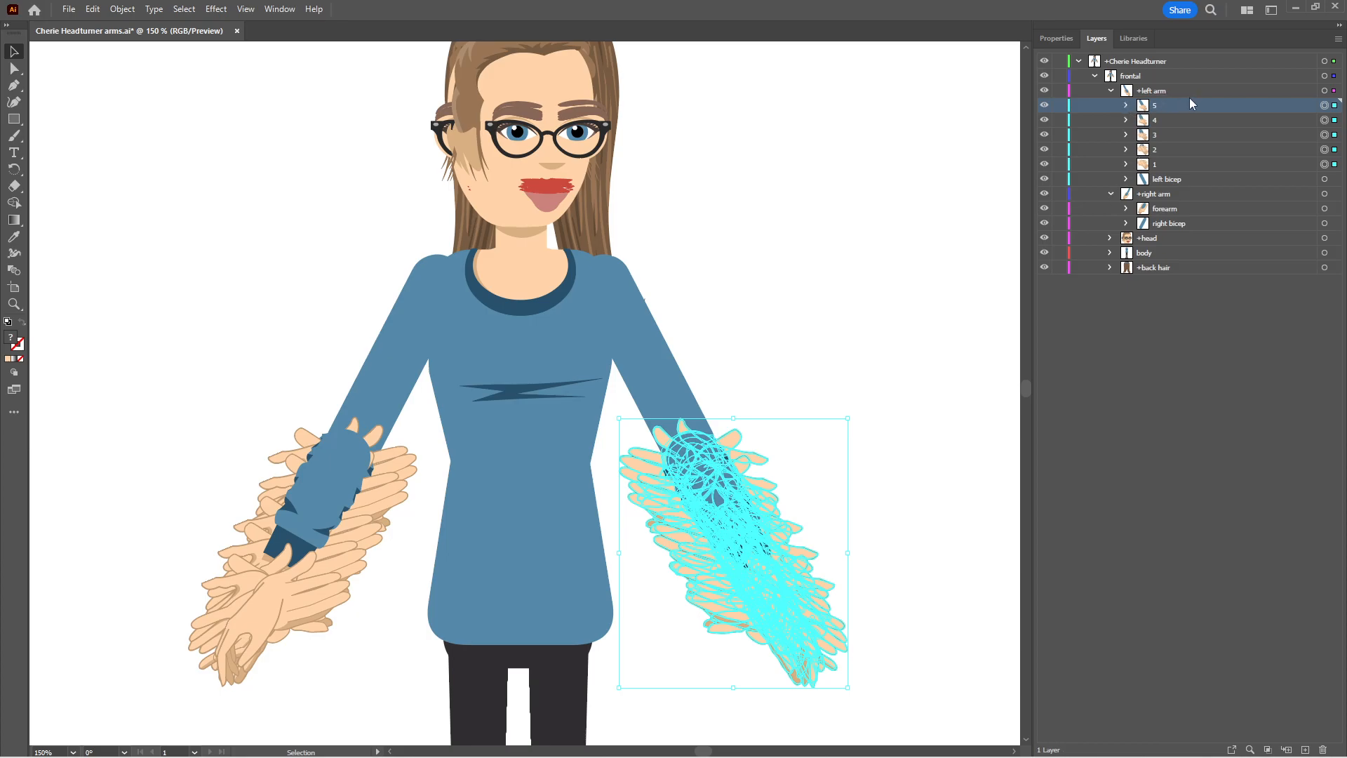
Undo the deletions of the original forearm and hands layers on both arms
key("ctrl+z")
key("ctrl+z")
key("ctrl+z")
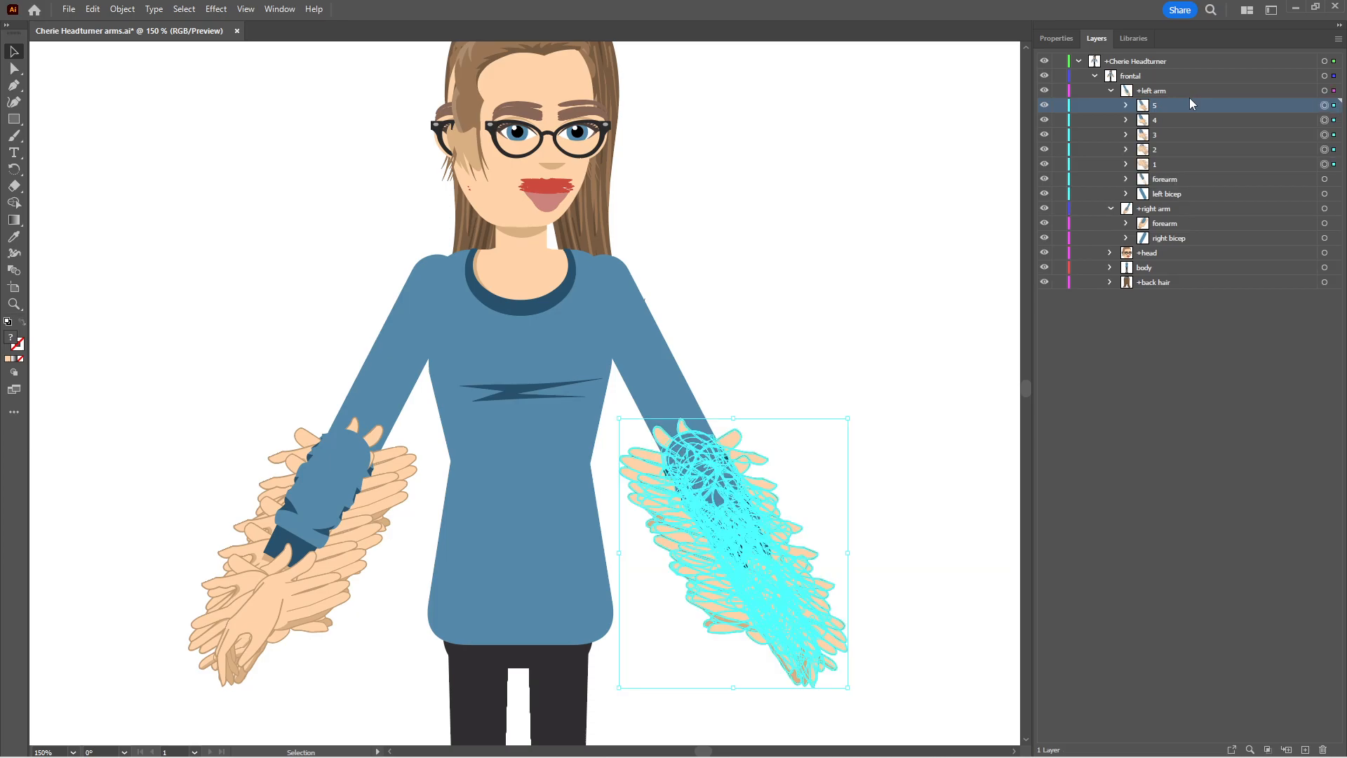
Move the mirrored sublayers 1 to 5 into the left arm's forearm layer, above its original forearm and hands sublayers
left_click(1126, 179)
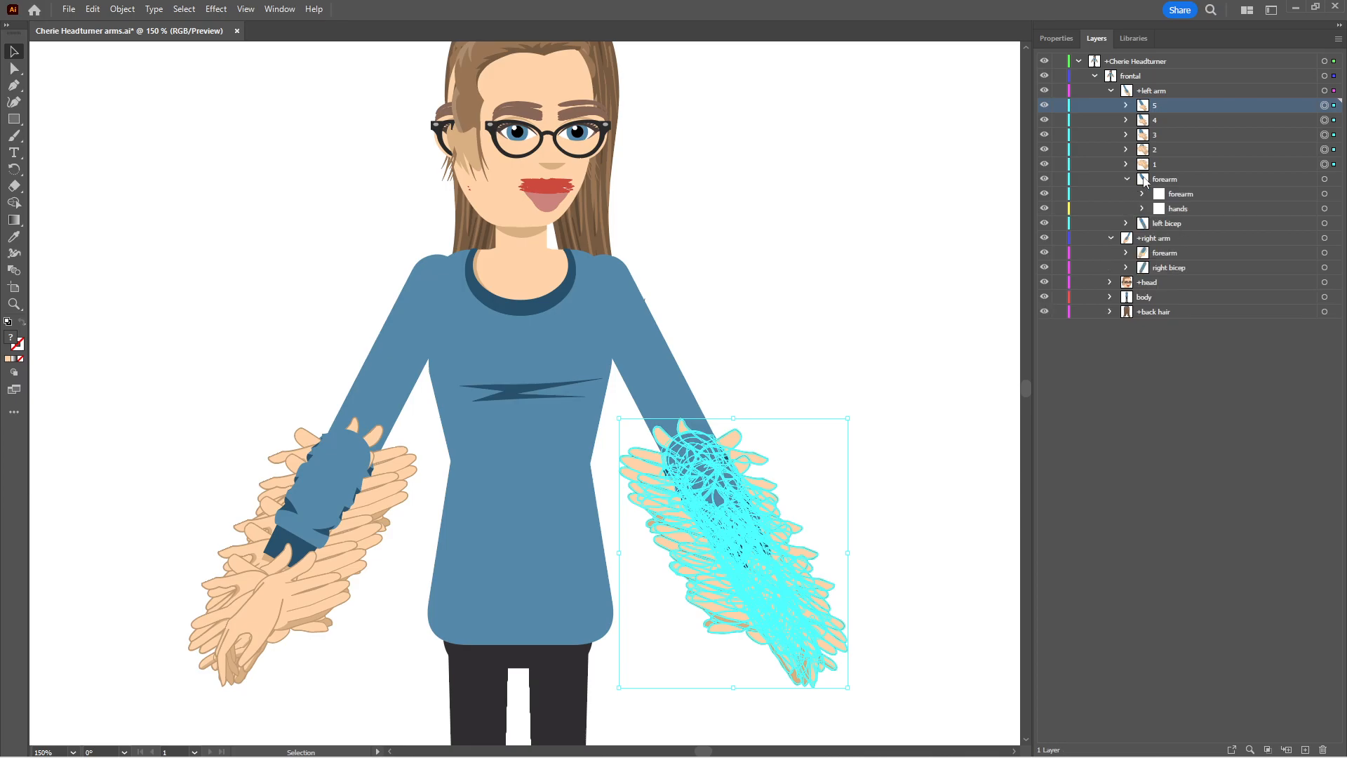
left_click(1164, 166, "shift")
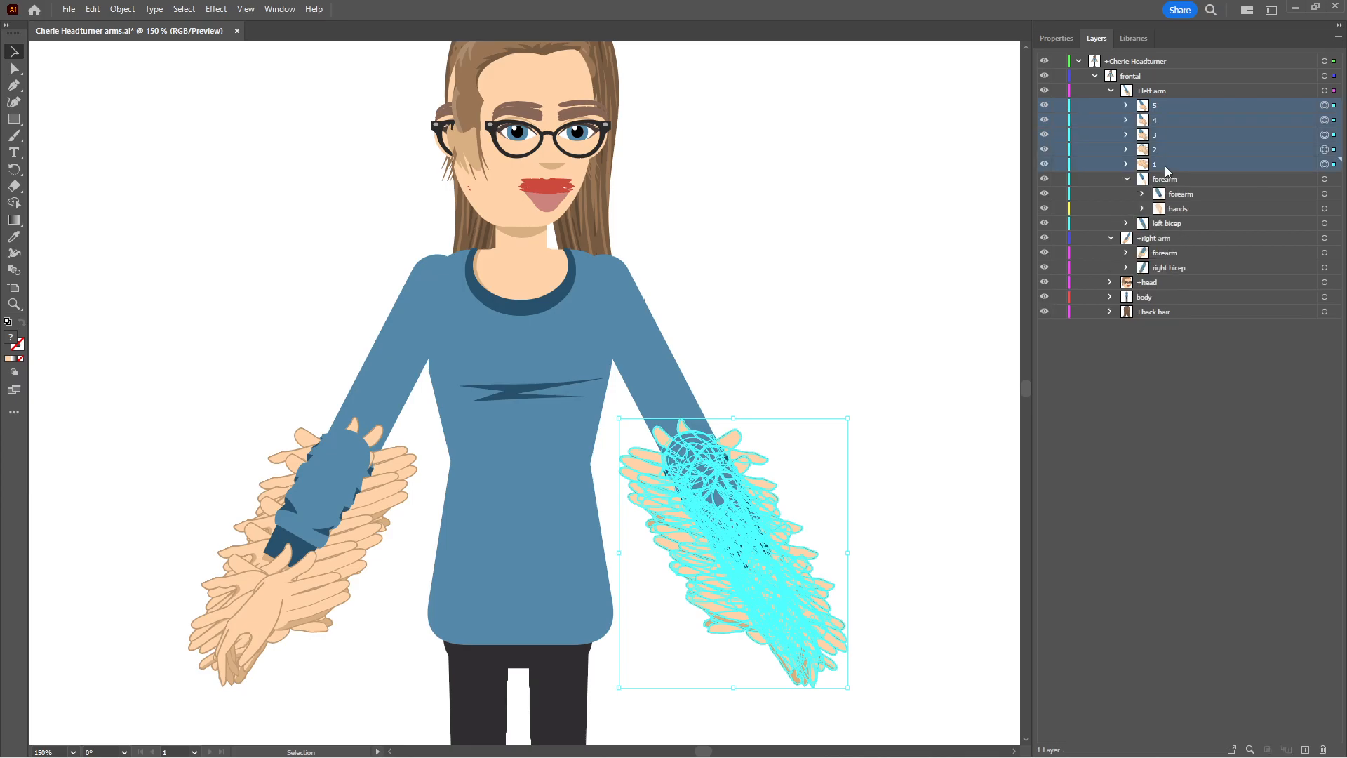
left_click_drag(1164, 111, 1191, 198)
Delete the original forearm and hands sublayers from the left arm's forearm layer and collapse that layer
left_click(1191, 198)
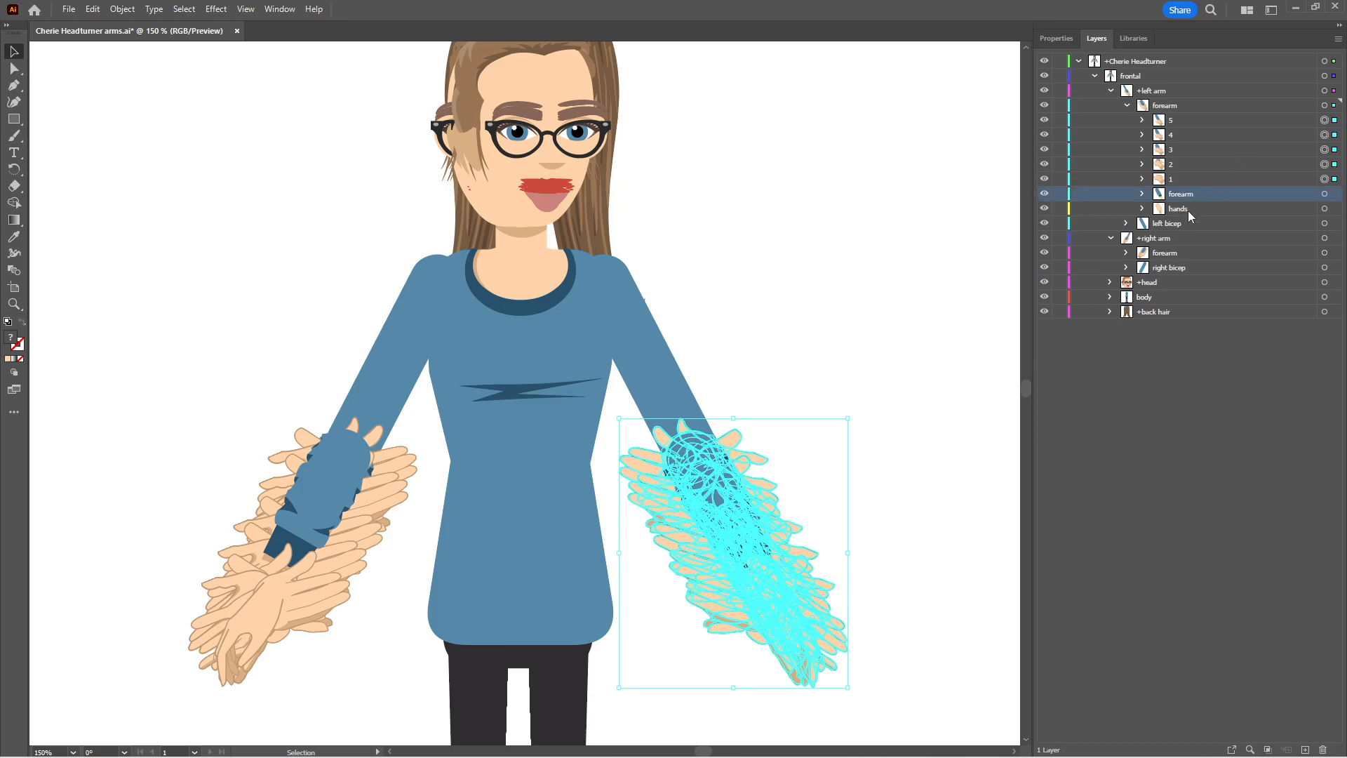
left_click(1195, 209, "shift")
left_click(1338, 39)
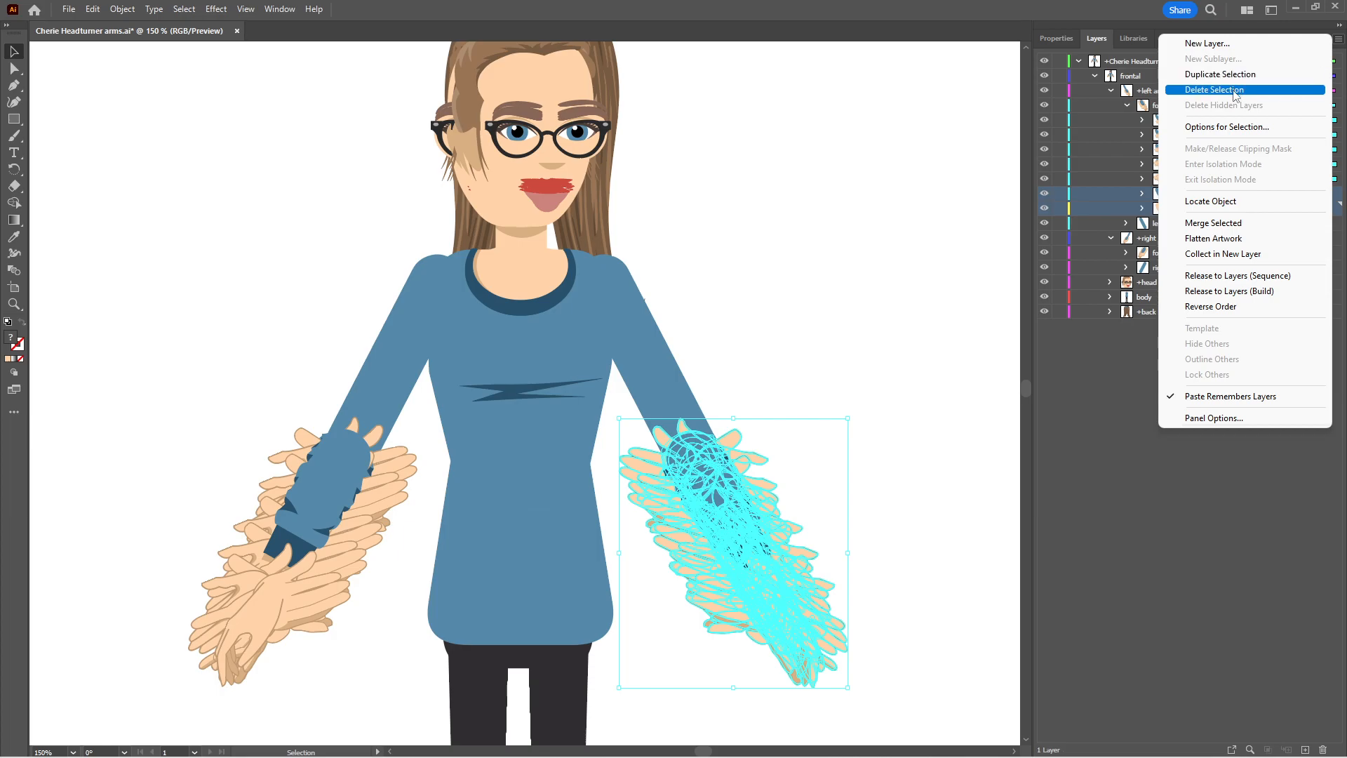
left_click(1224, 91)
left_click(718, 398)
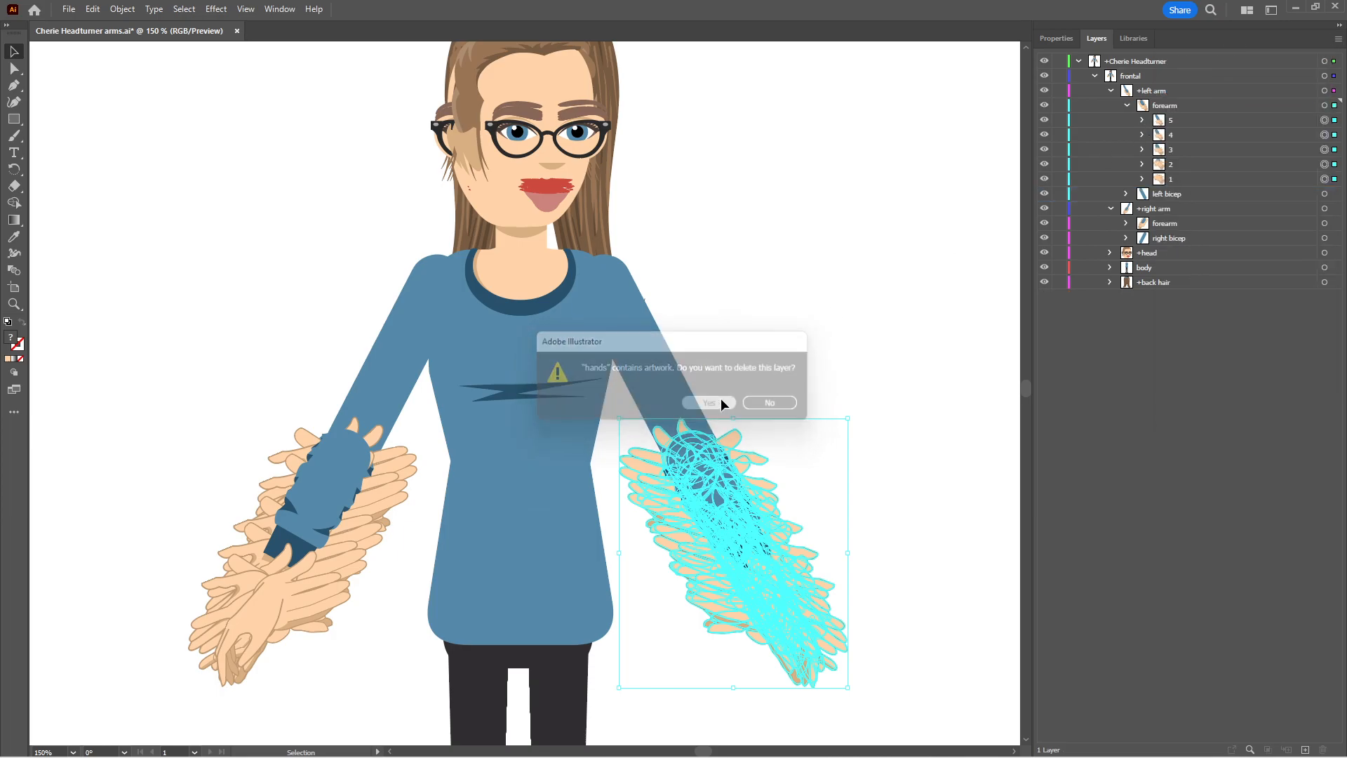
left_click(1128, 105)
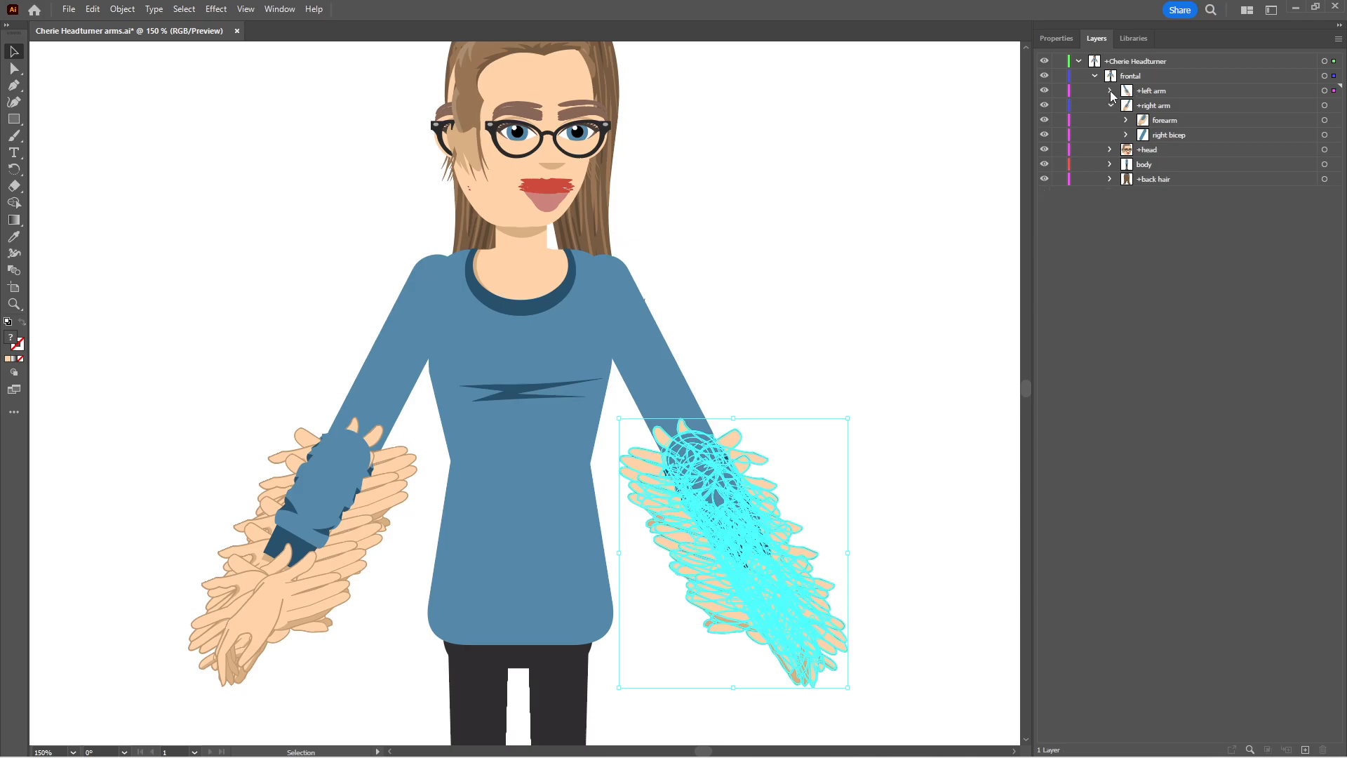
Check the contents of the left arm's forearm layer, including sublayers 5 and 4, and collapse the arm layers
left_click(1159, 107)
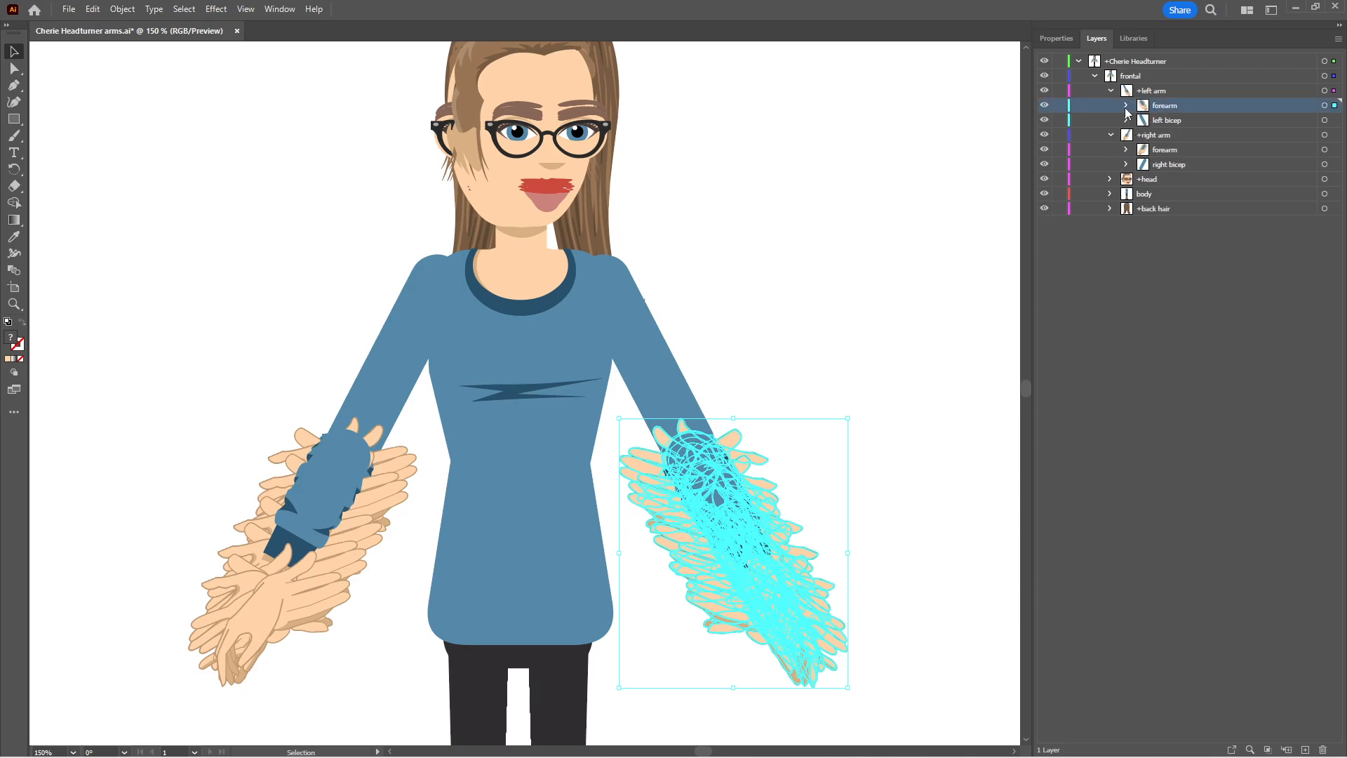
left_click(1125, 105)
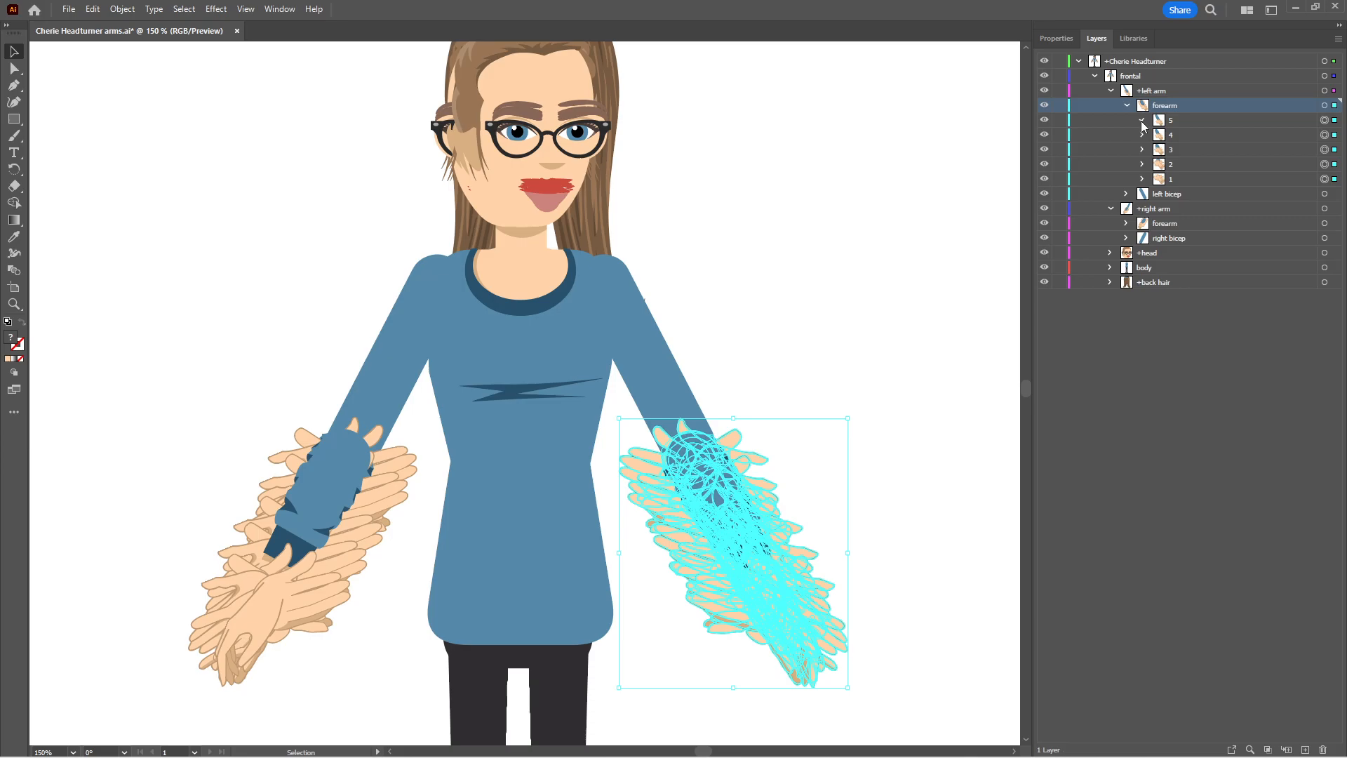
left_click(1142, 121)
left_click(1142, 121)
left_click(1142, 136)
left_click(1142, 135)
left_click(1126, 105)
left_click(1110, 90)
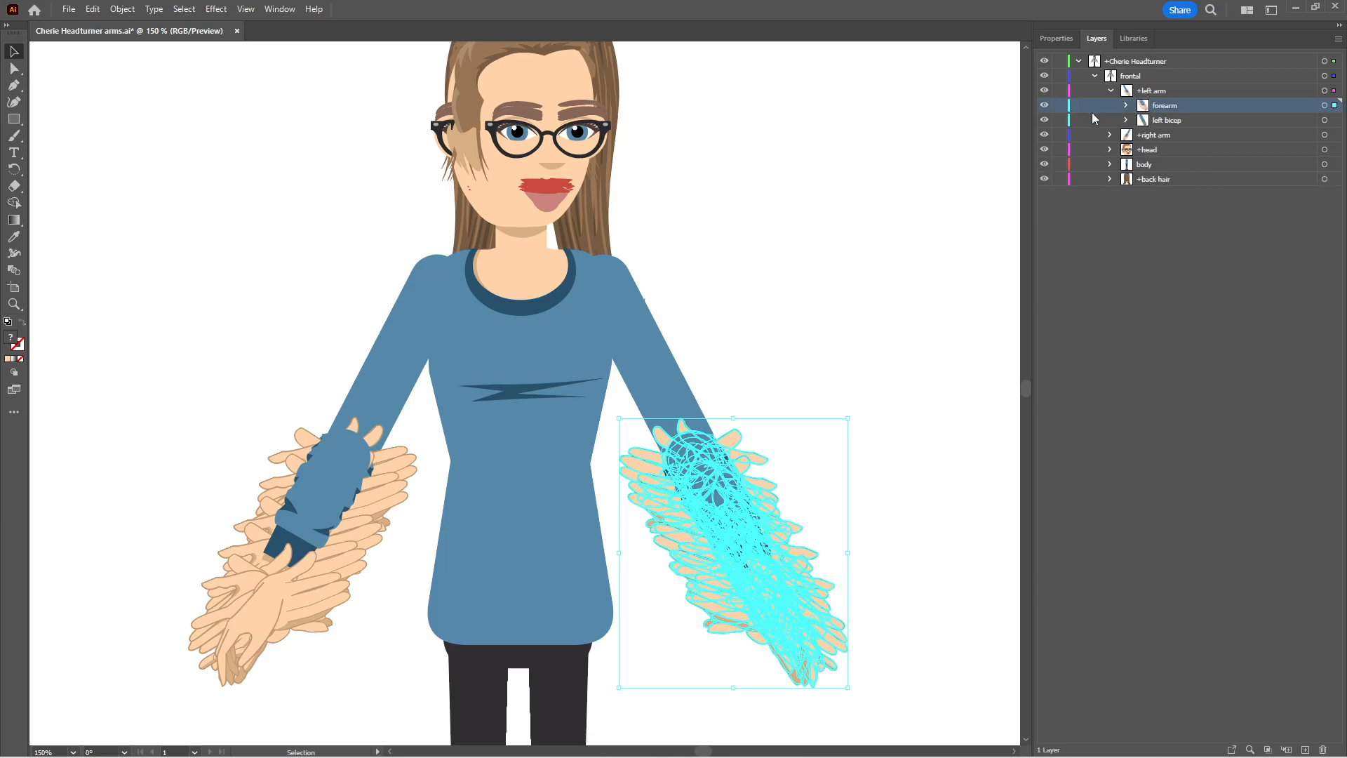
left_click(1110, 90)
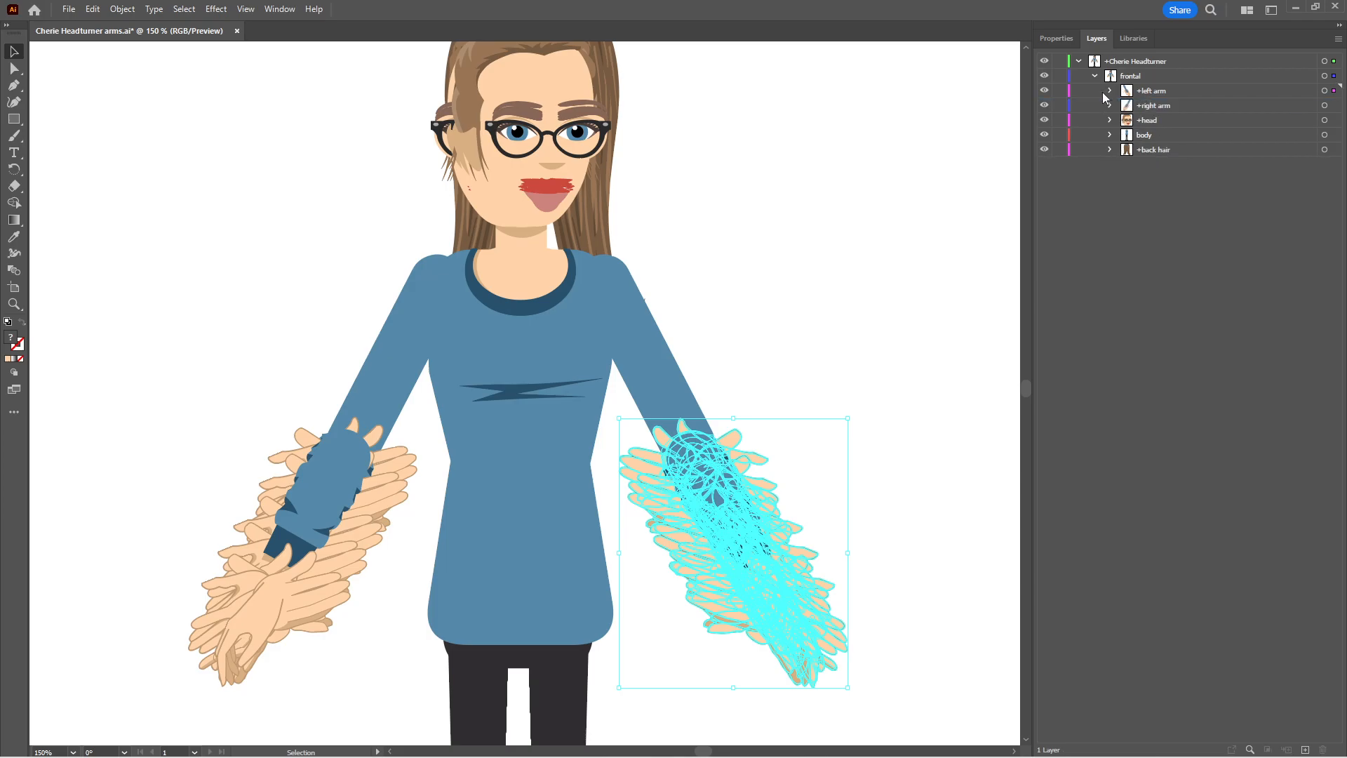
Save the puppet artwork and switch to Adobe Character Animator
left_click(767, 586)
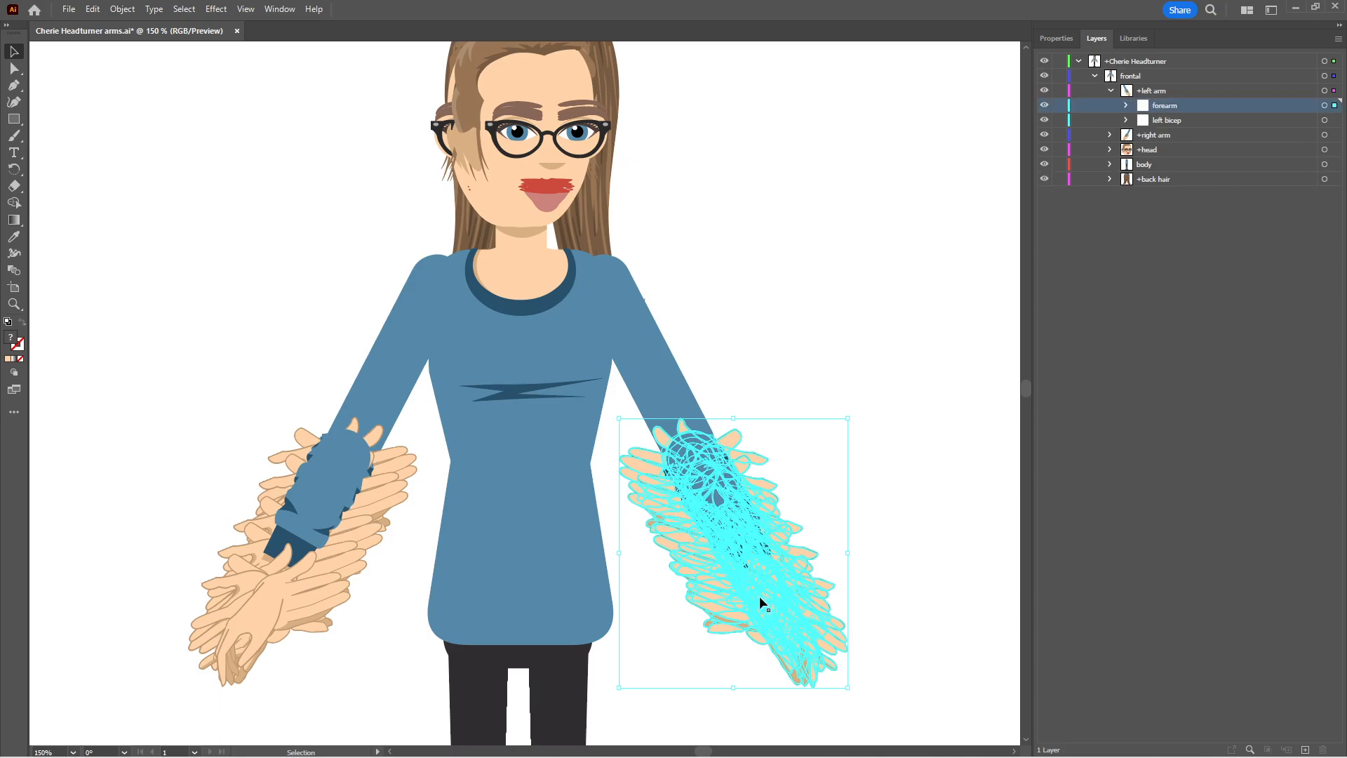
key("ctrl+s")
left_click(789, 750)
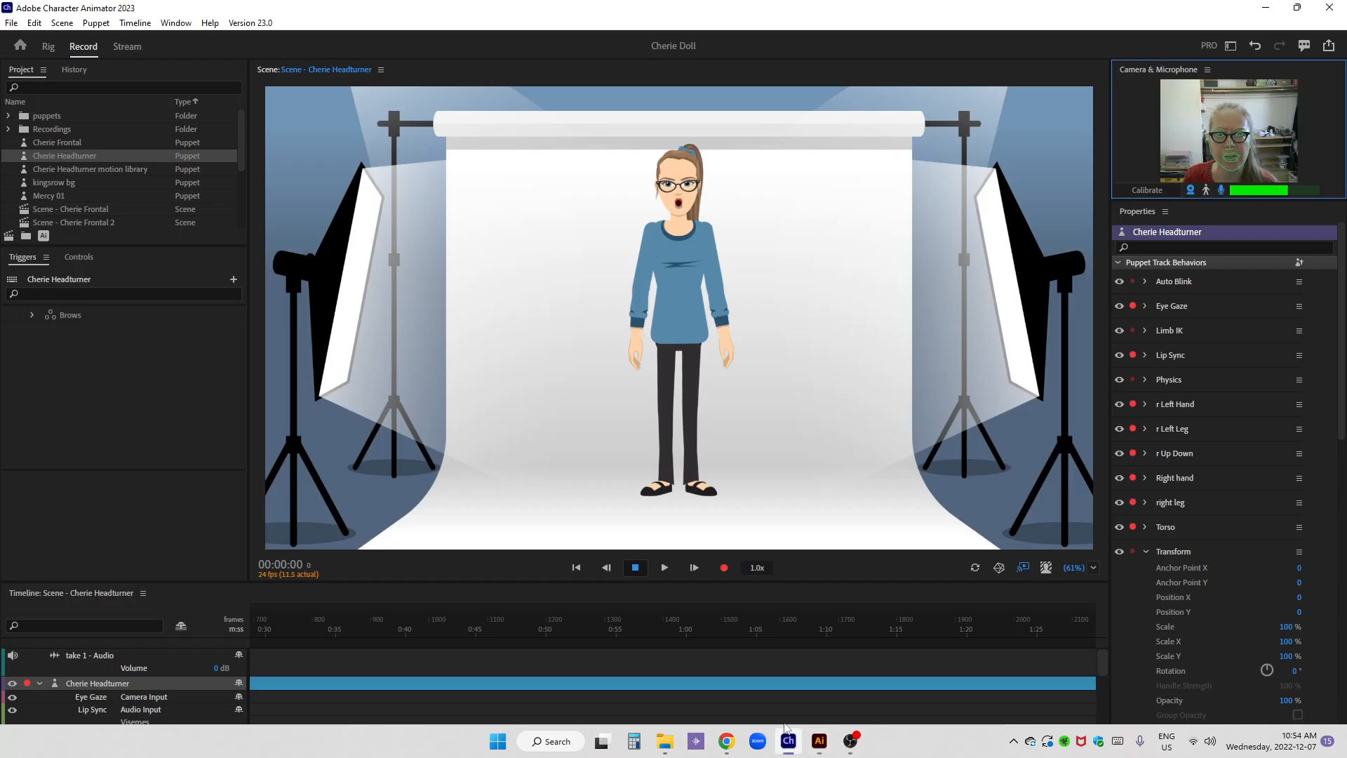
Open the puppet export dialog for the Cherie Headturner puppet
left_click(70, 155)
right_click(70, 155)
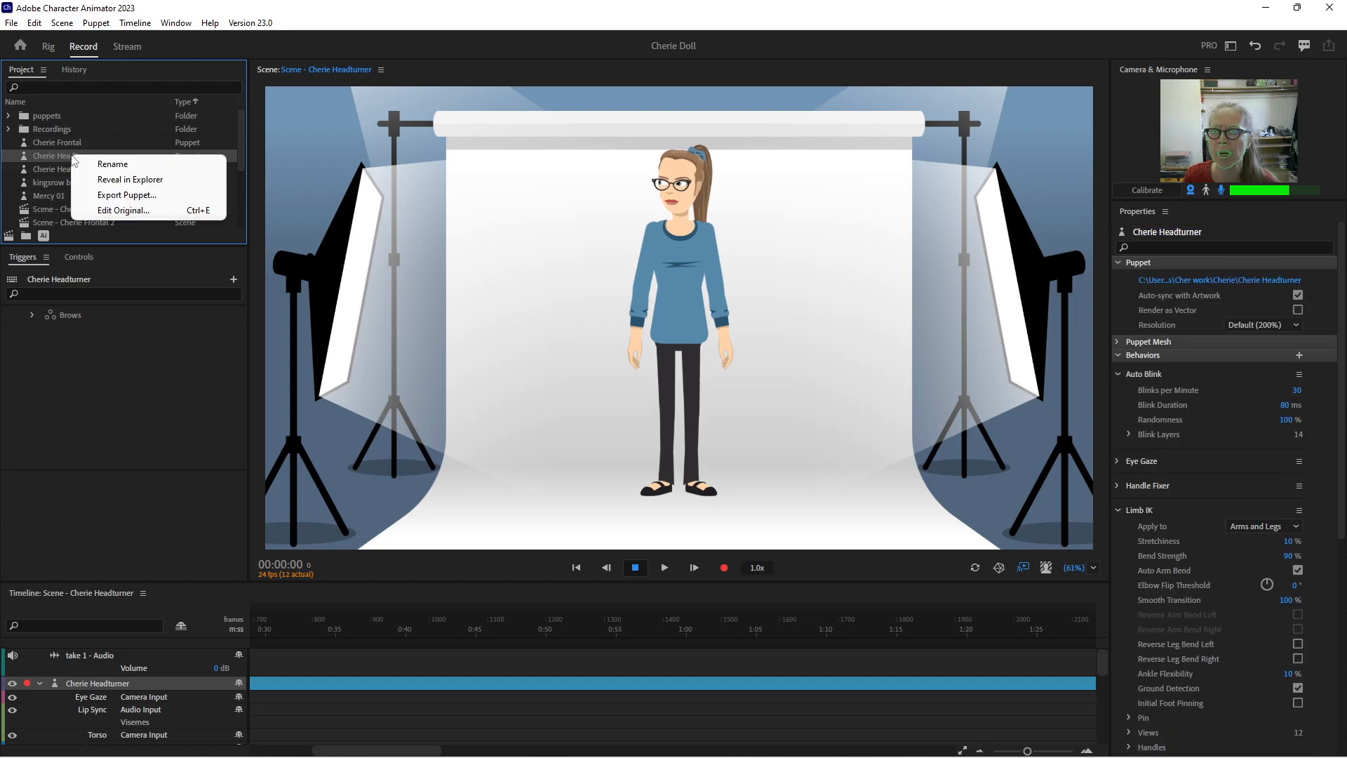
left_click(103, 196)
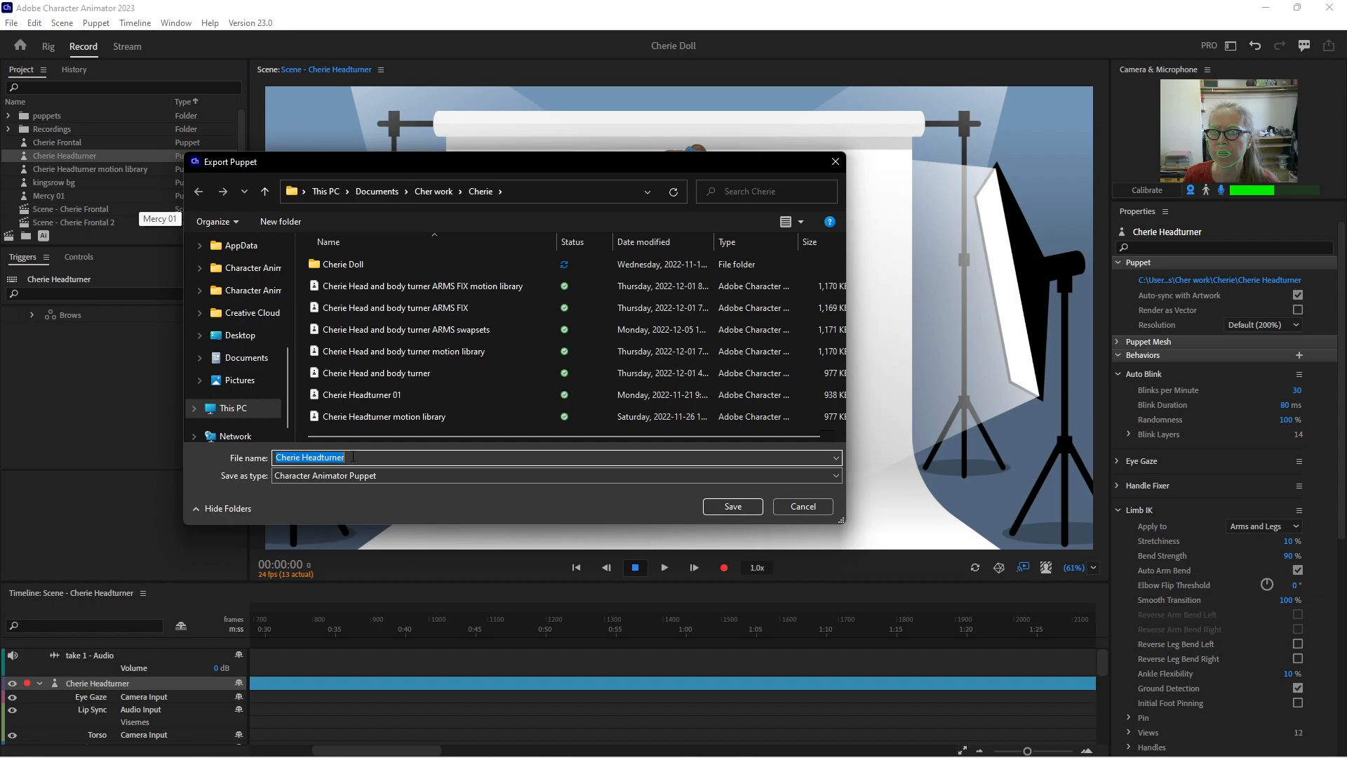
left_click(353, 457)
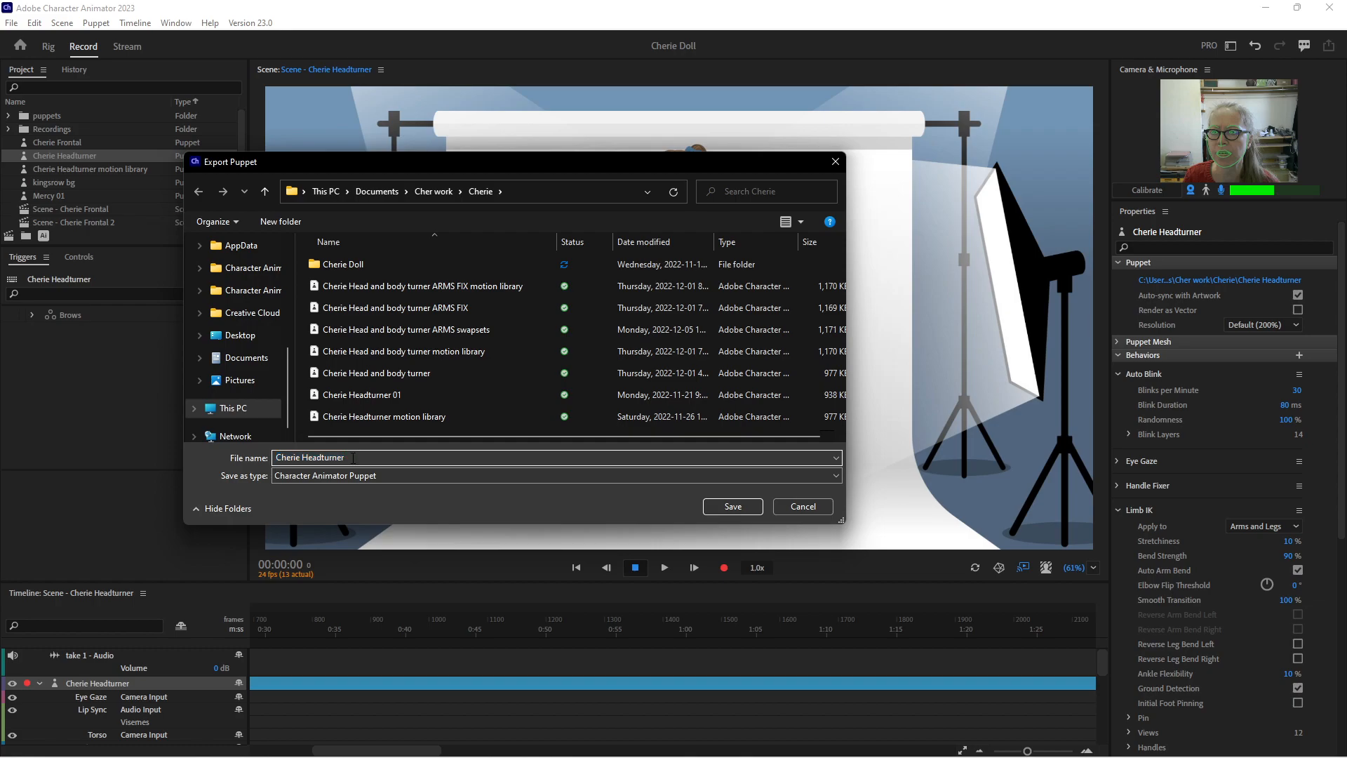
key("ctrl+a")
type("a")
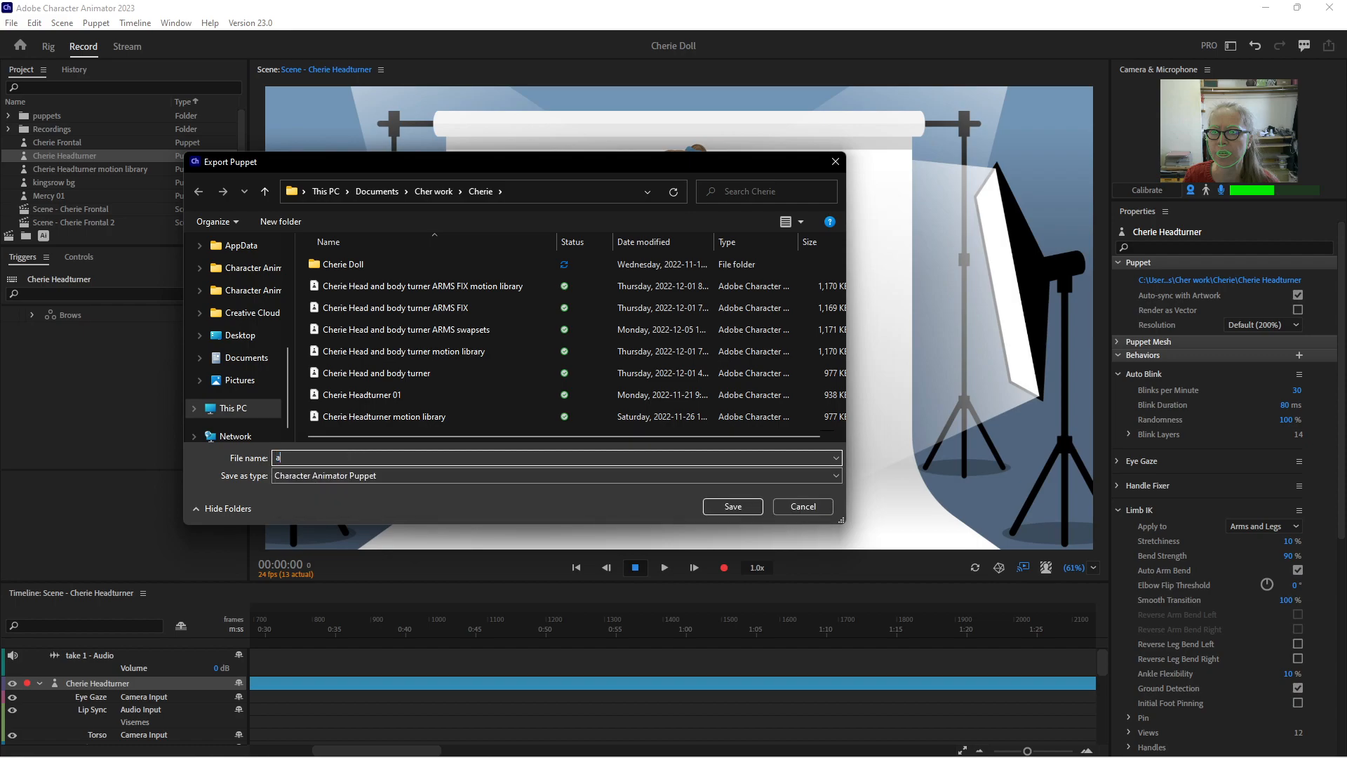
left_click(379, 397)
left_click(348, 457)
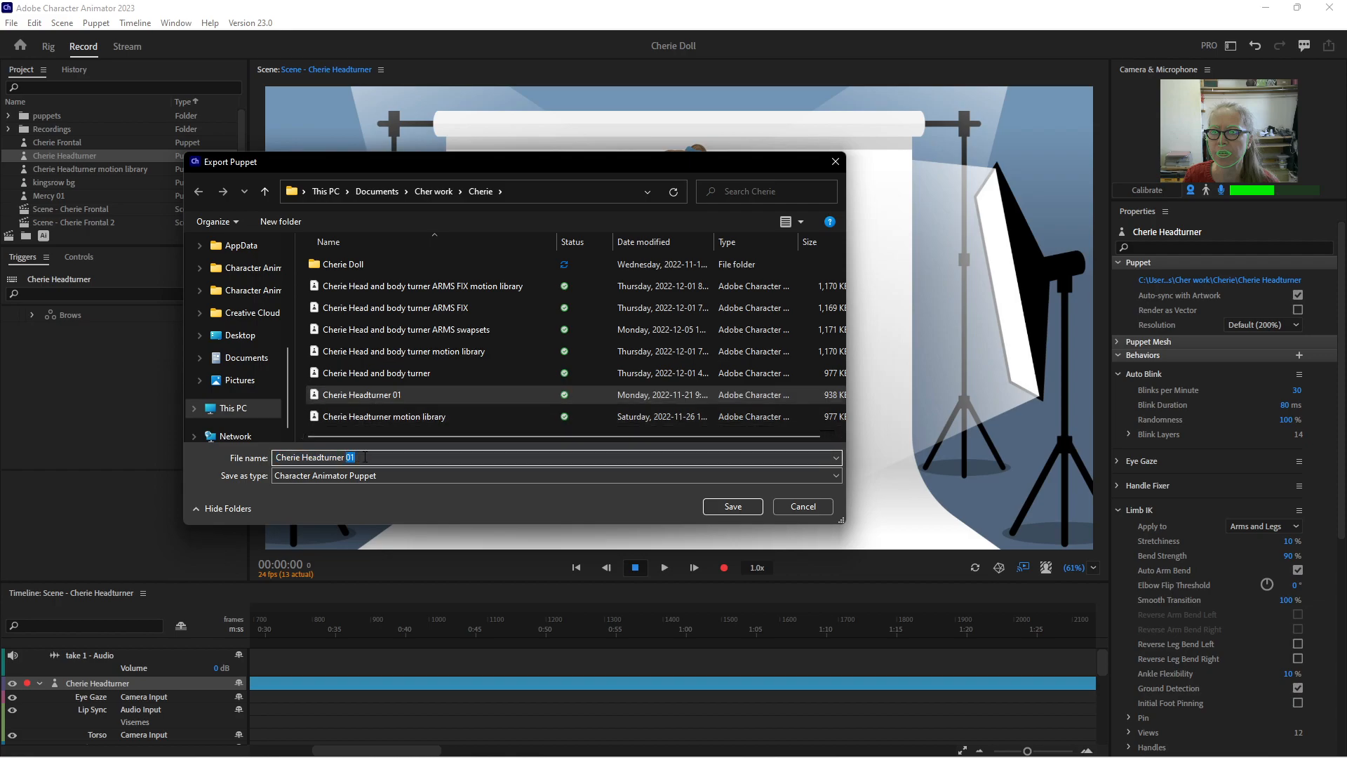
key("ctrl+a")
type("rm")
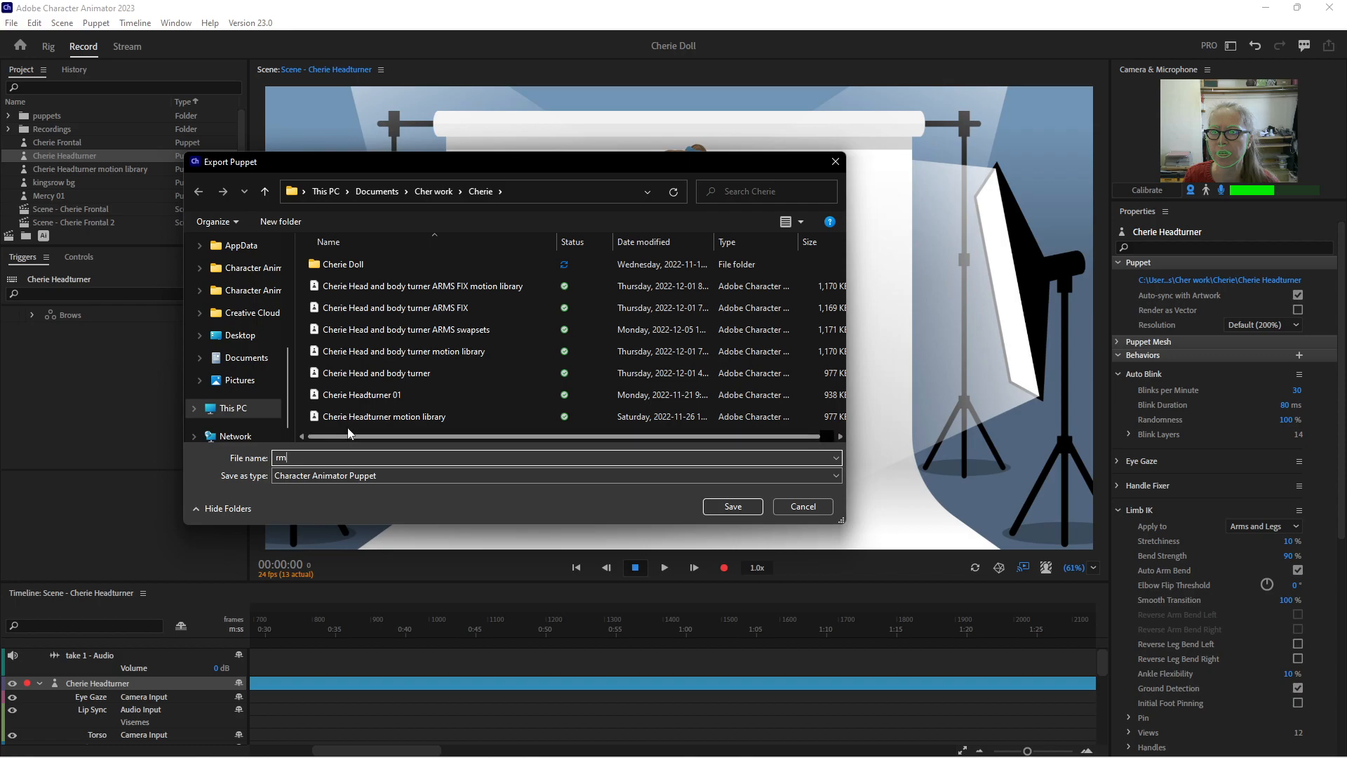
Name the exported puppet file Cherie Headturner arms, based on the Cherie Headturner 01 file name, and save it in the Cherie folder
left_click(358, 396)
left_click(349, 458)
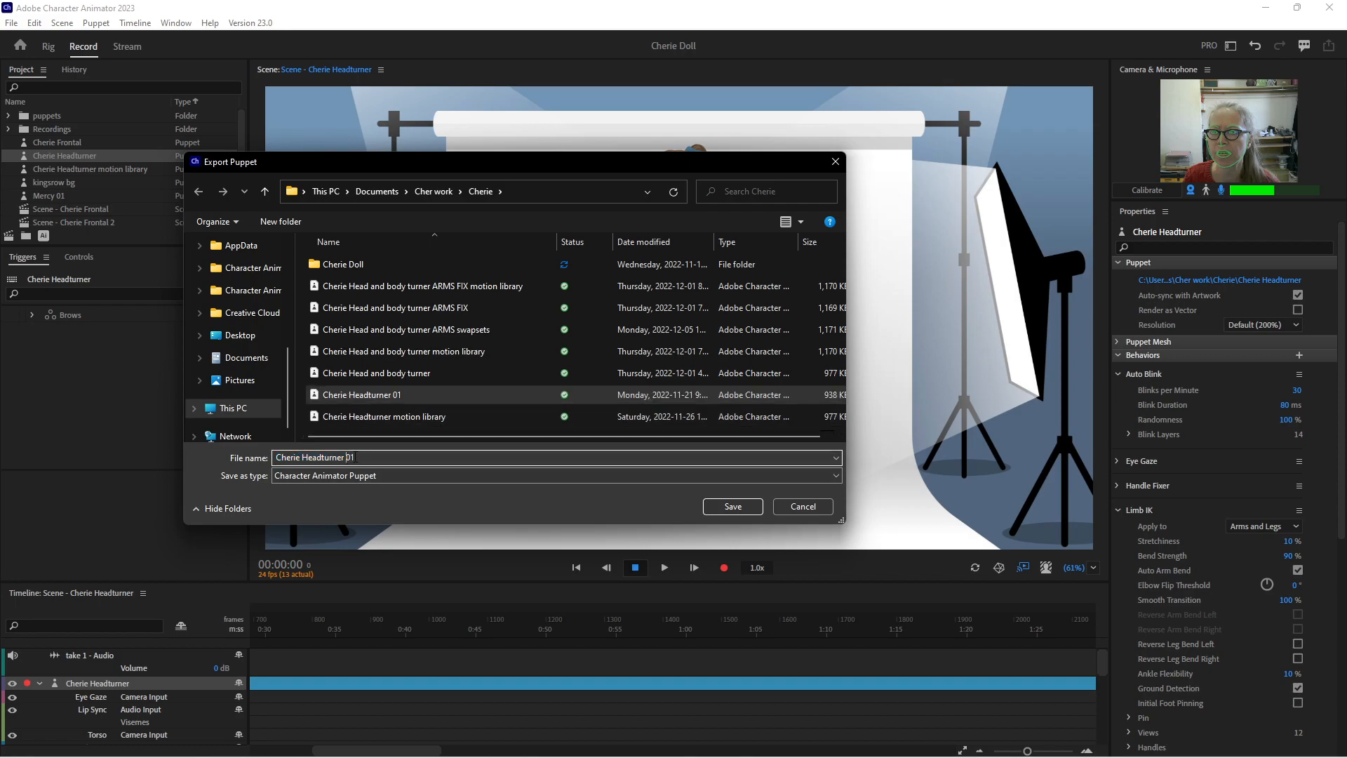
double_click(349, 456)
type("arms")
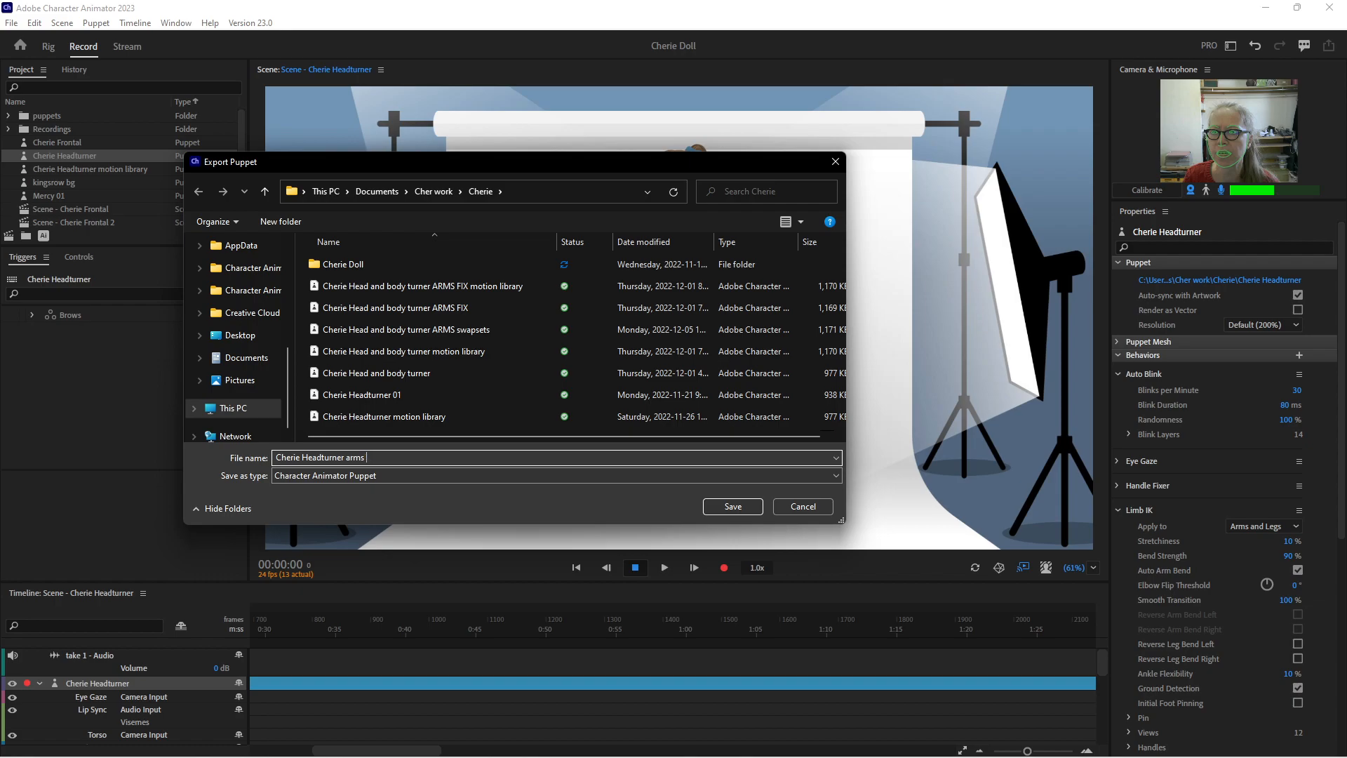
left_click(732, 507)
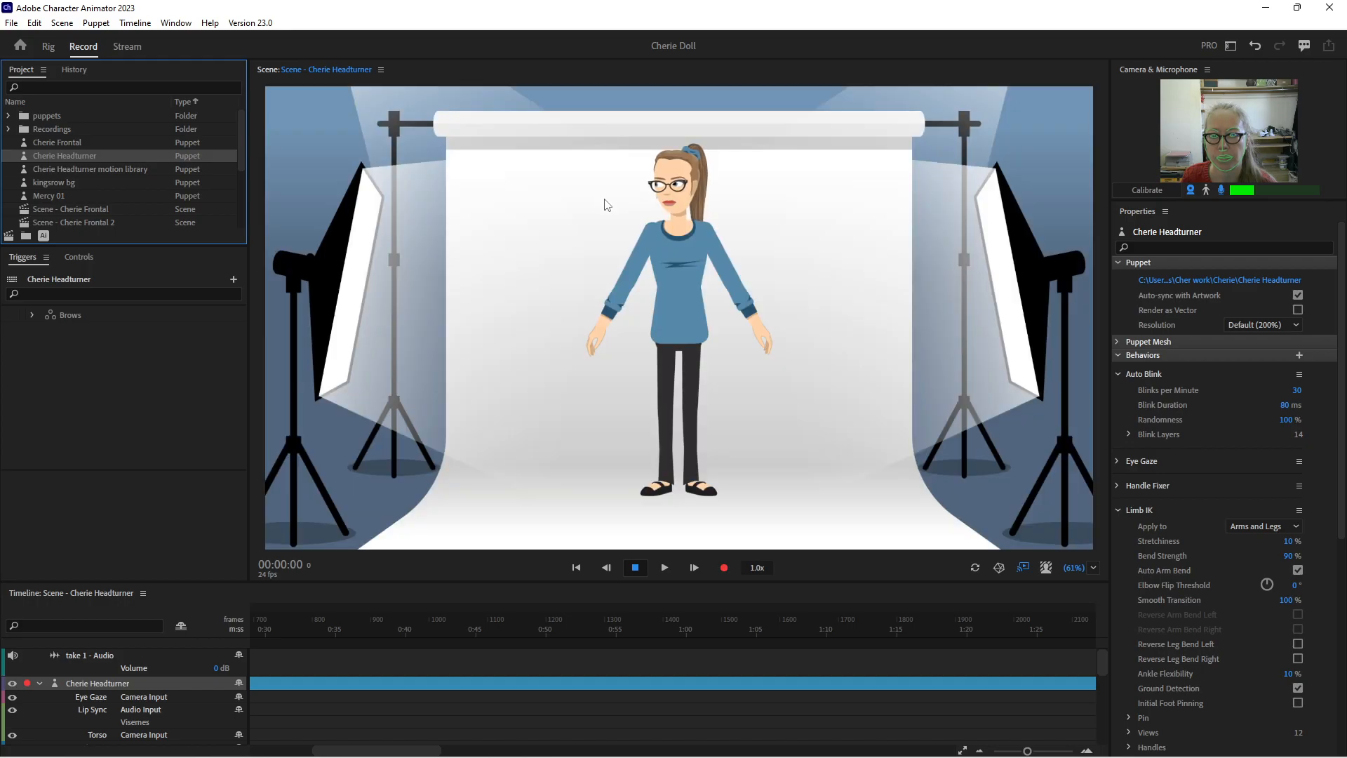
Import the Cherie Headturner arms puppet file from the Cherie folder under Documents and Cher work
left_click(15, 24)
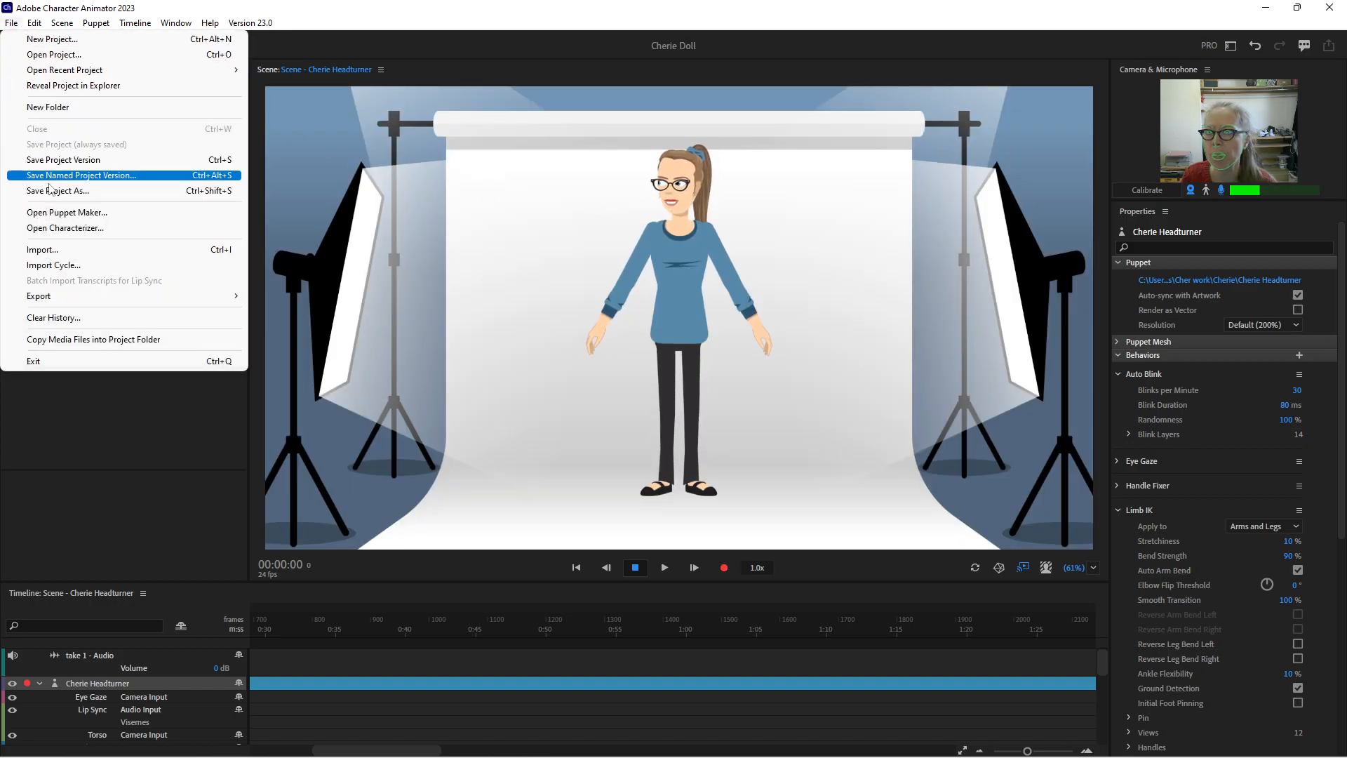
left_click(53, 249)
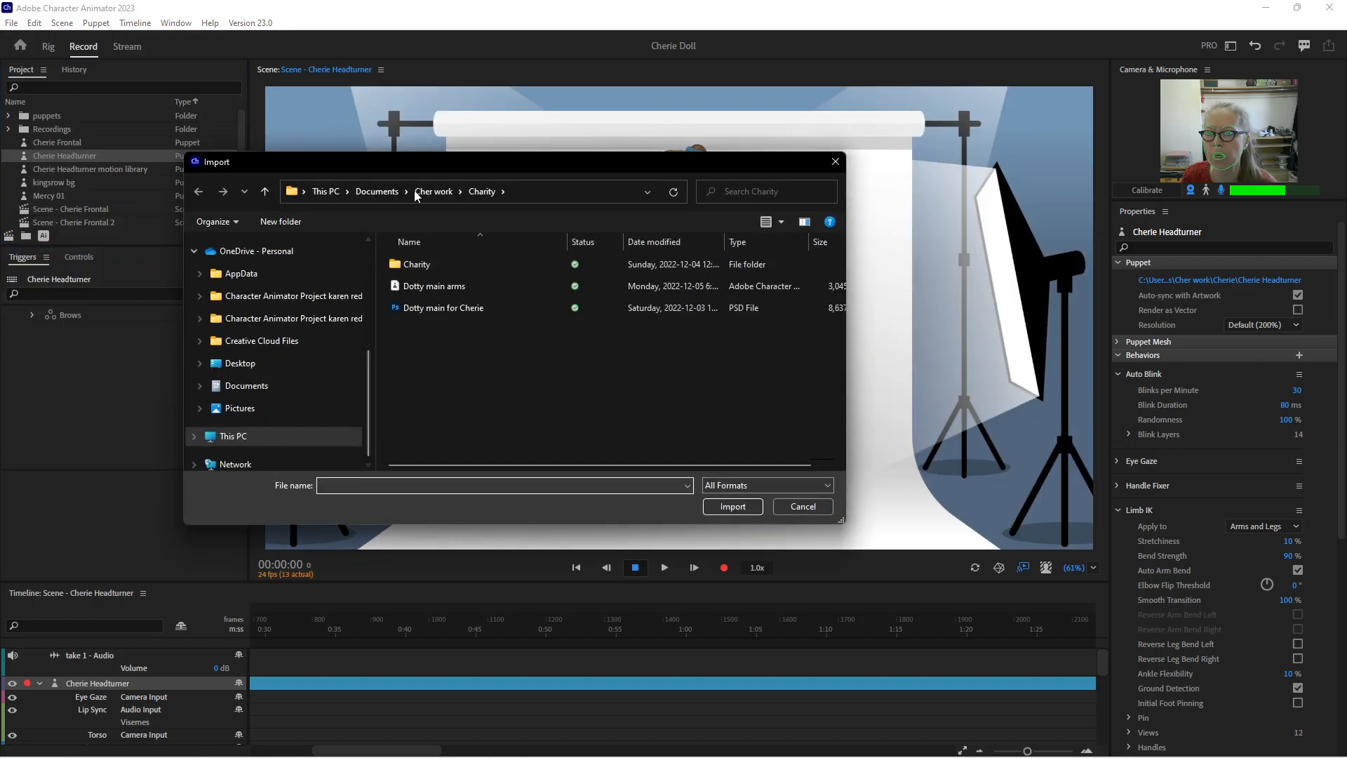
left_click(390, 194)
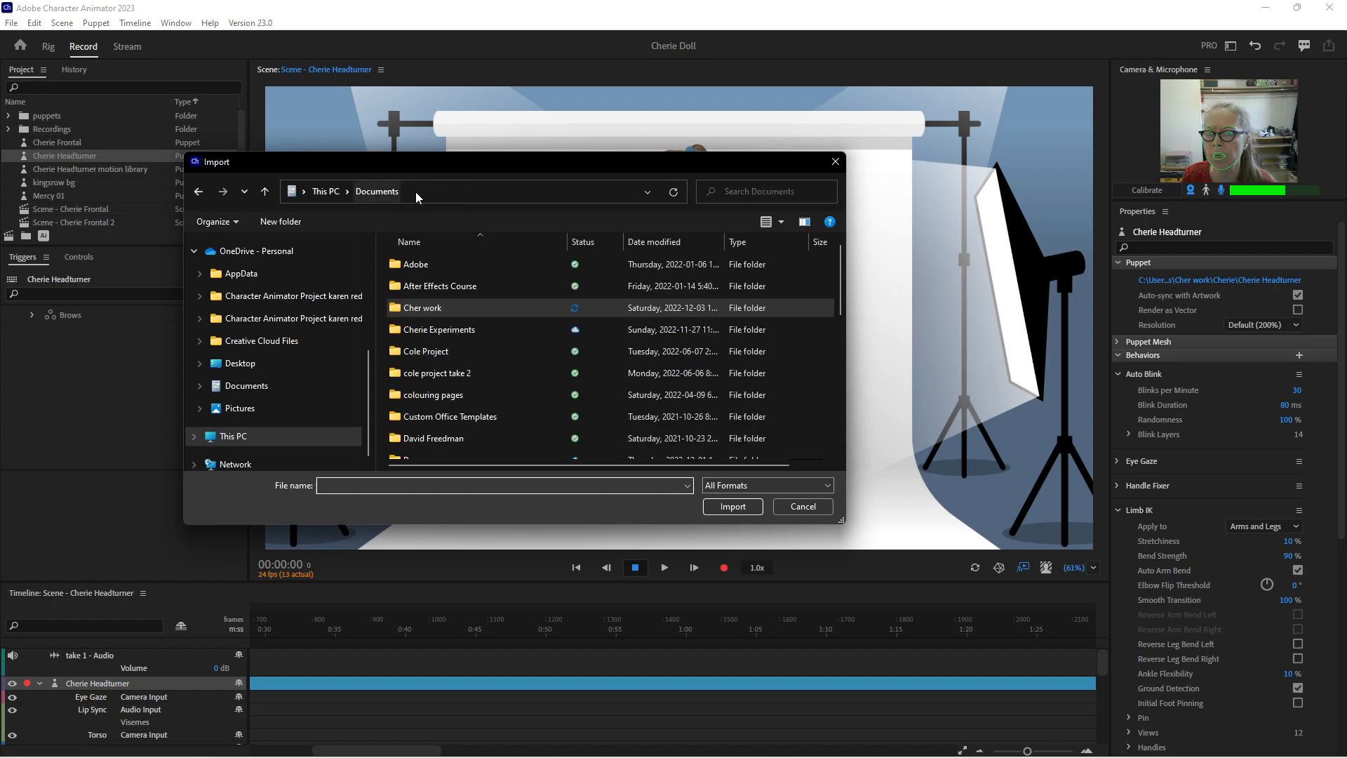
double_click(425, 309)
double_click(416, 287)
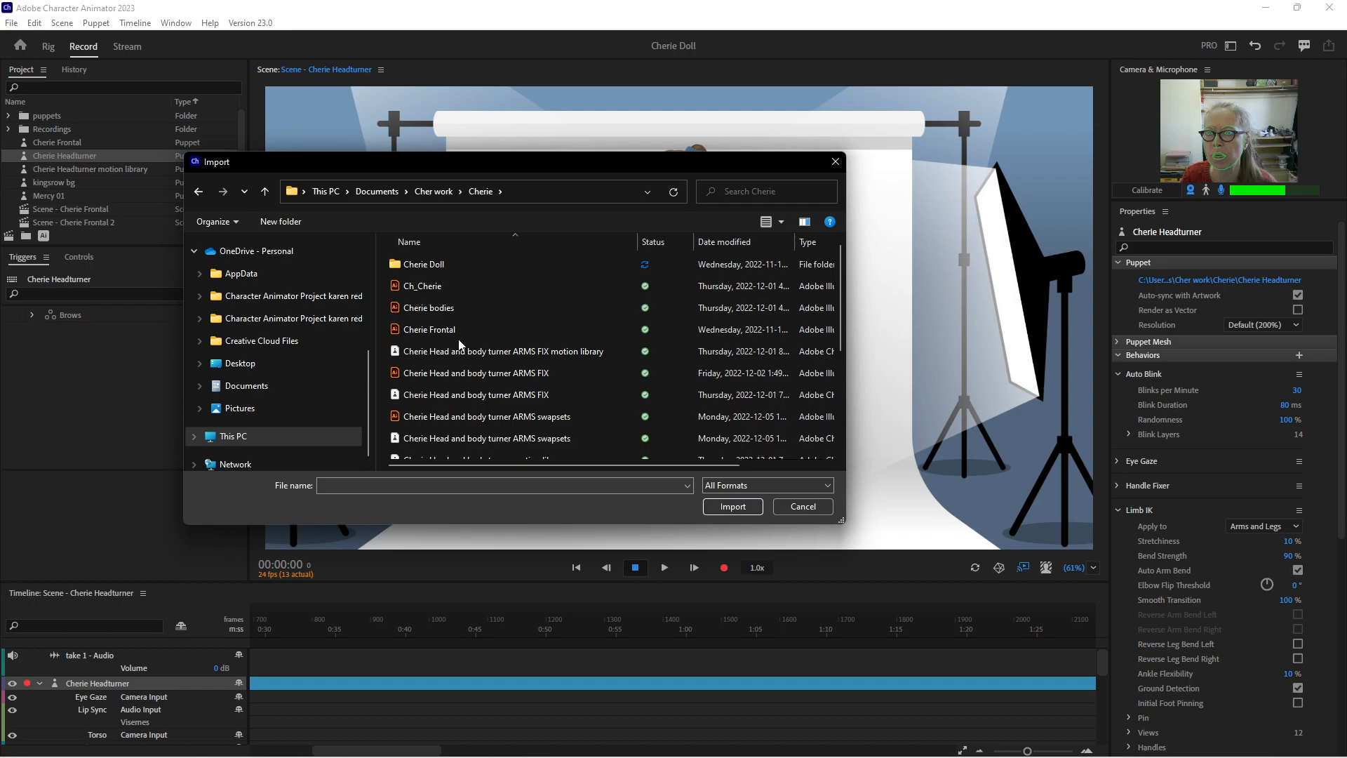
scroll(460, 343, "down", 1)
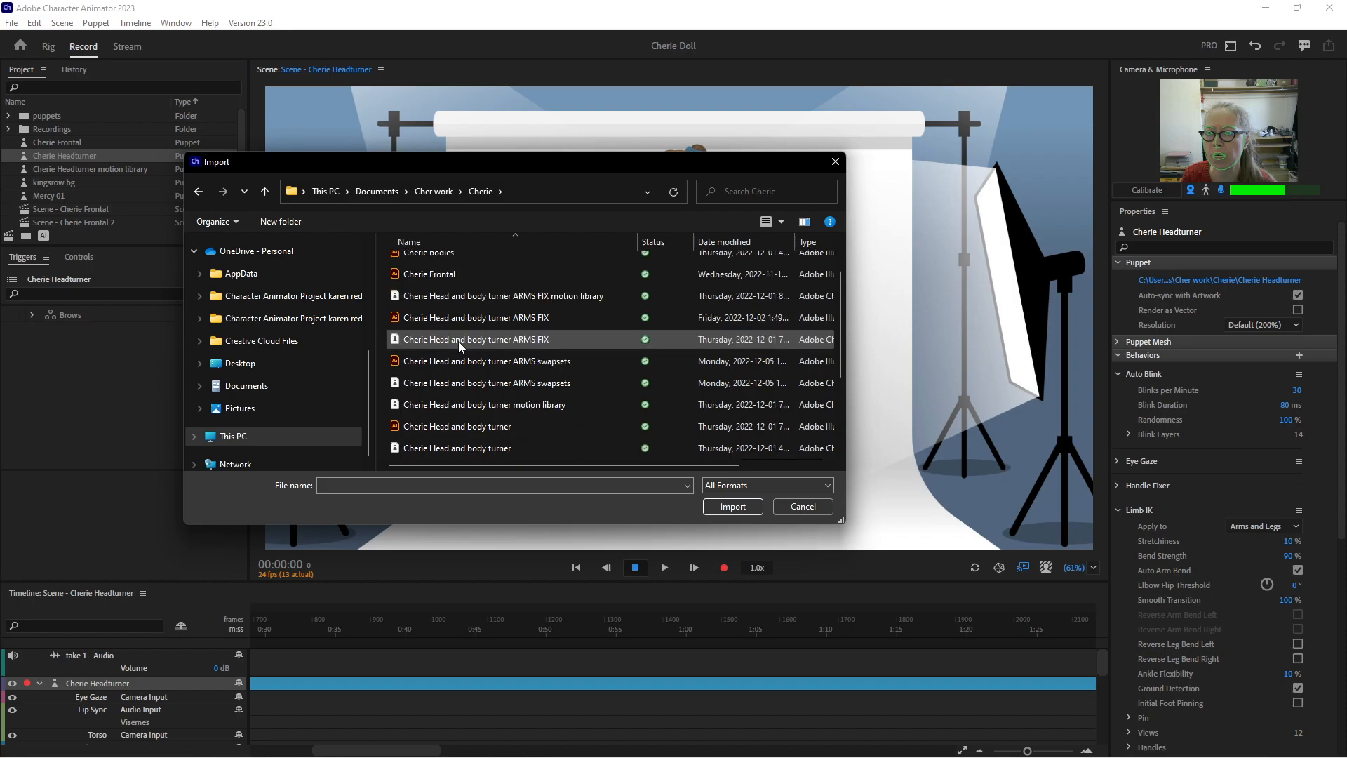
scroll(457, 341, "down", 1)
left_click(449, 449)
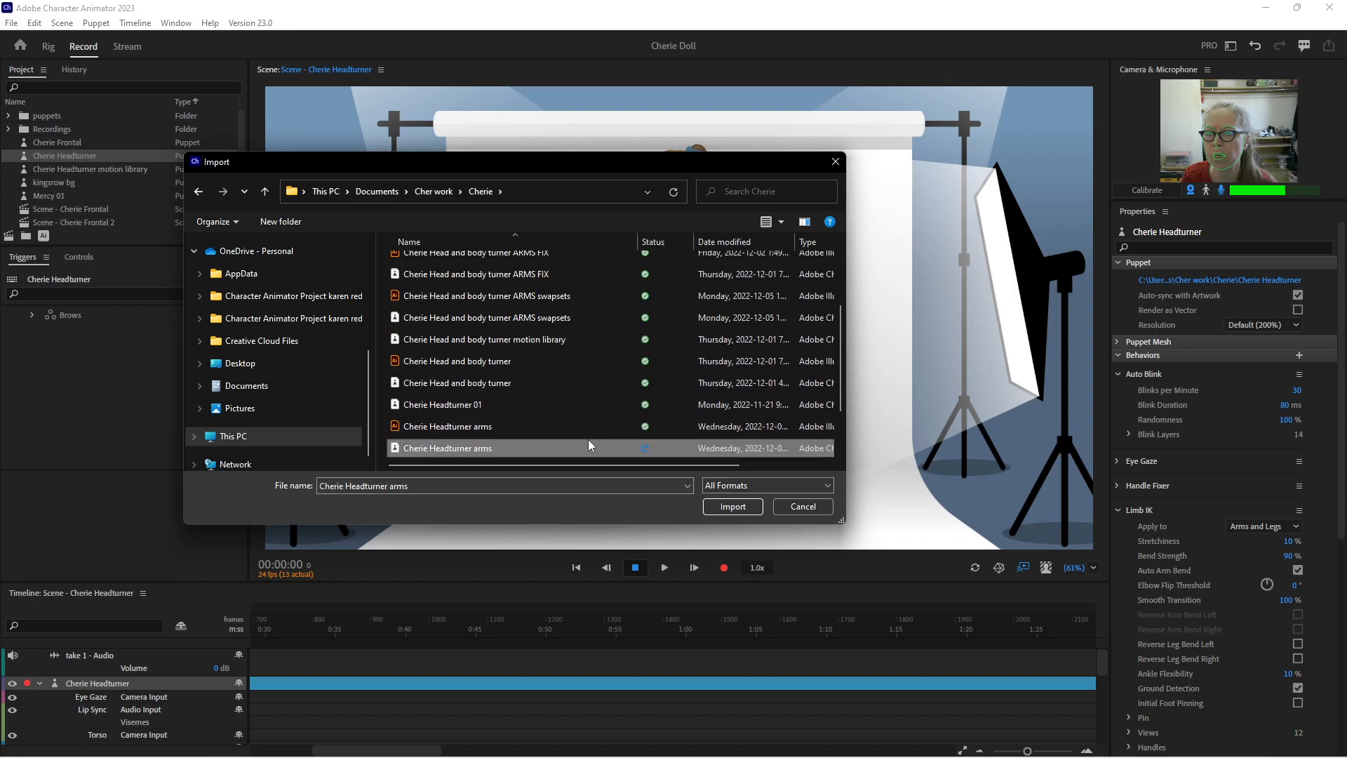
left_click(727, 506)
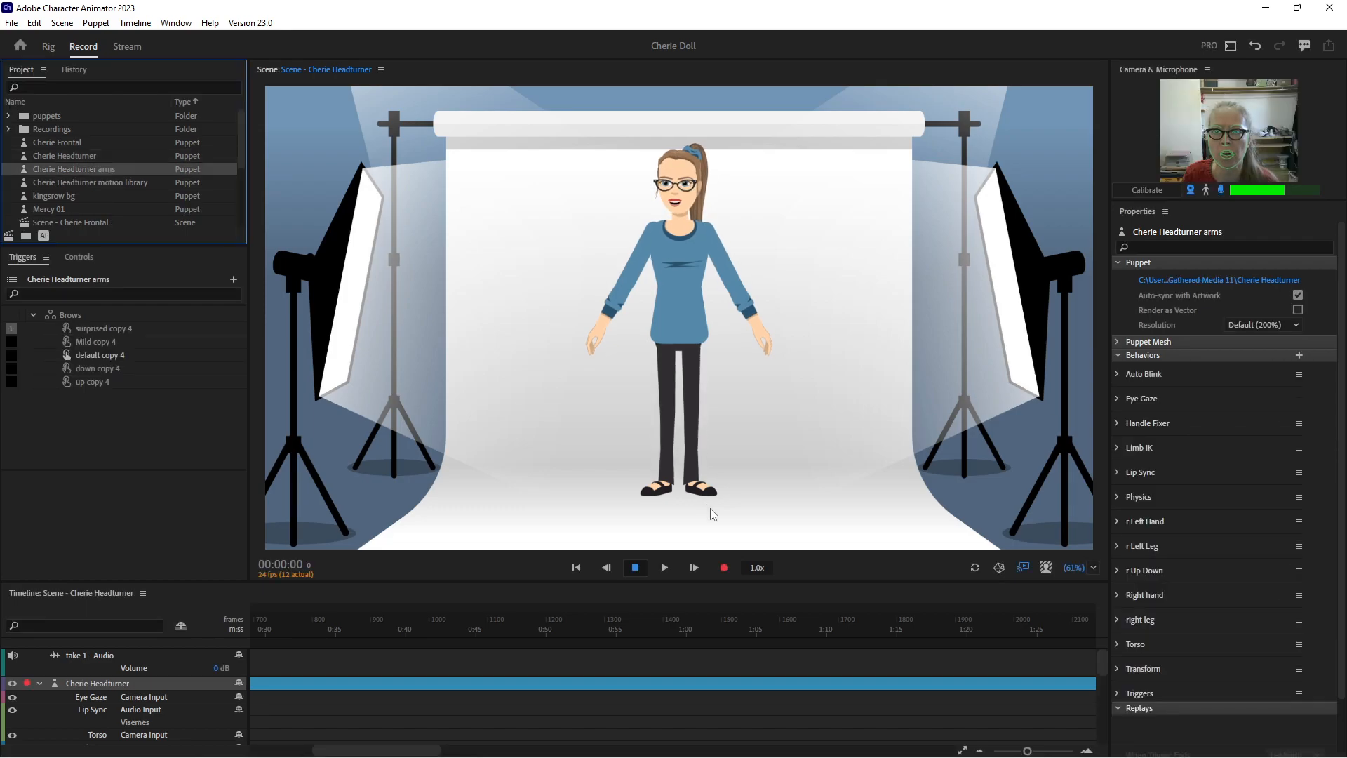
Open the imported Cherie Headturner arms puppet for rigging and replace its source artwork with the Cherie Headturner arms Illustrator file
double_click(77, 169)
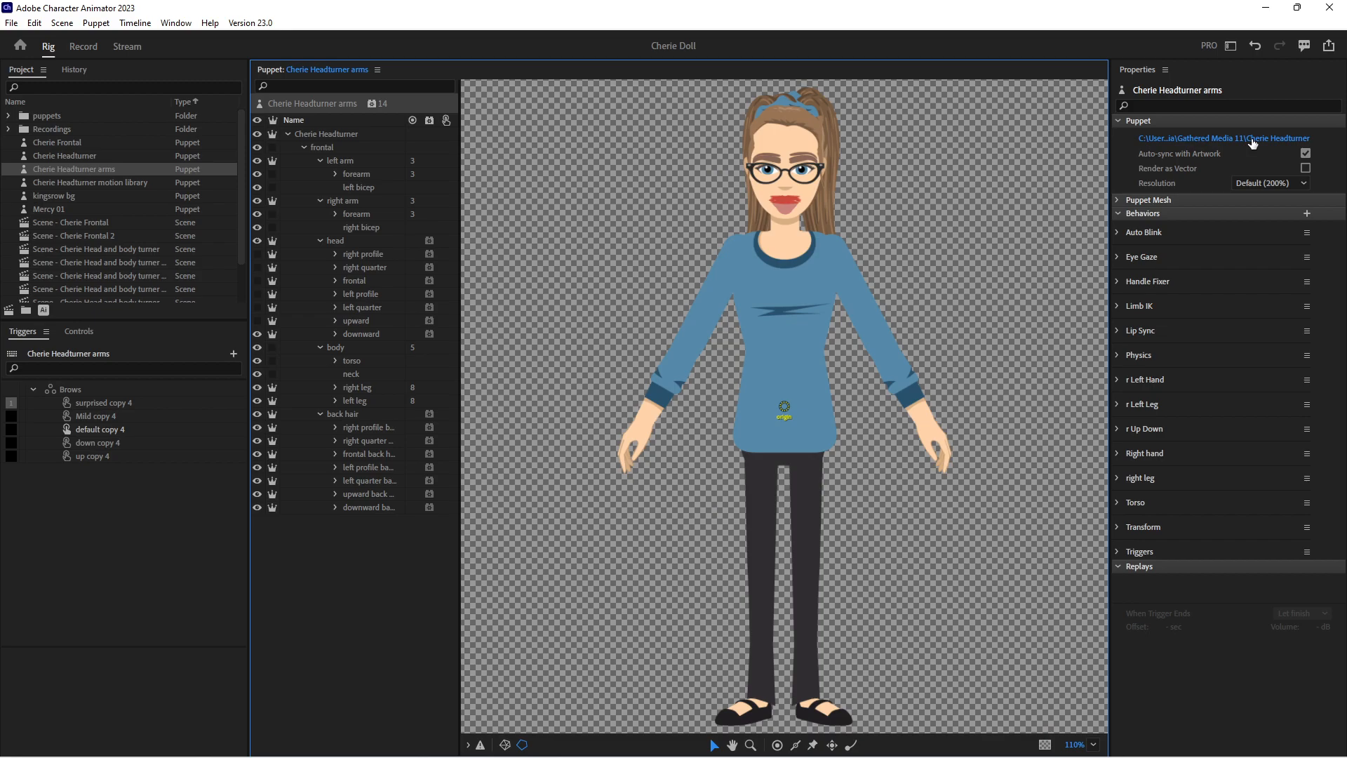
left_click(1251, 139)
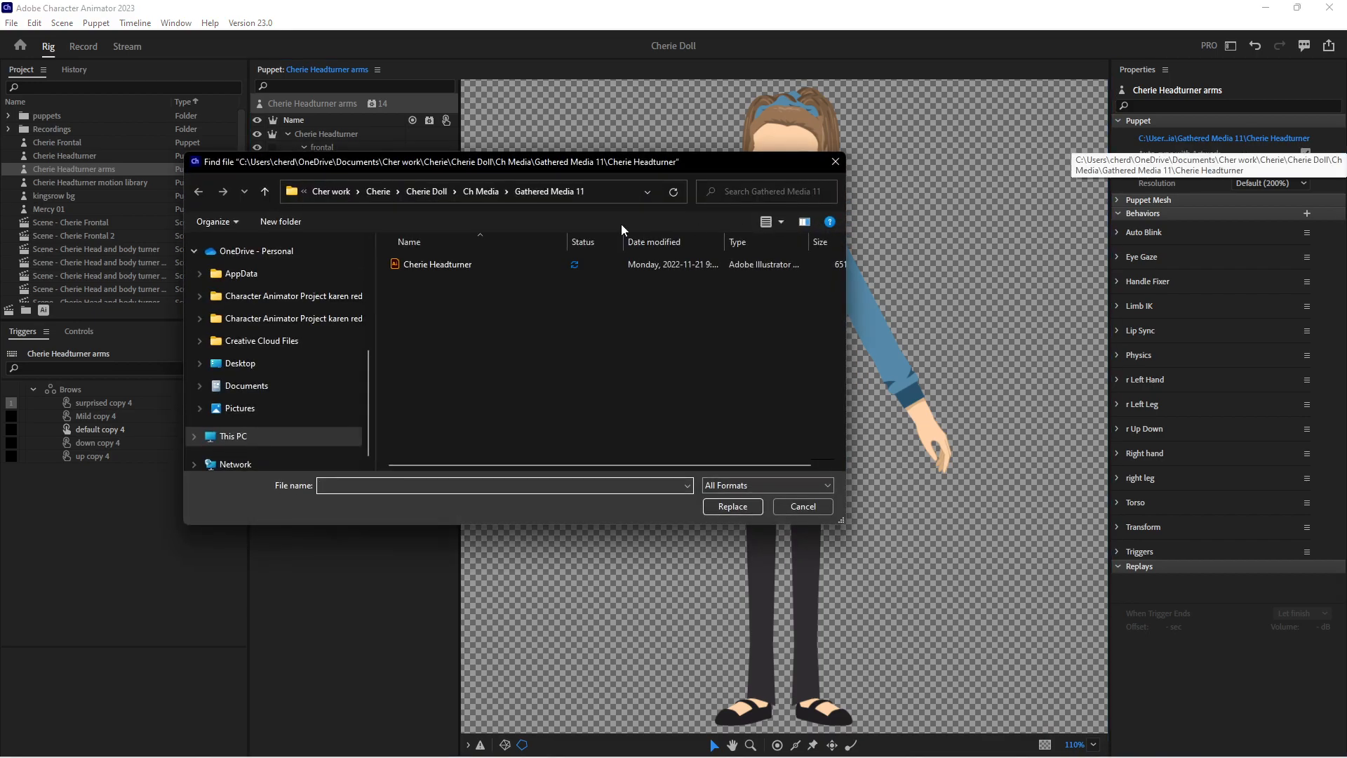
left_click(429, 193)
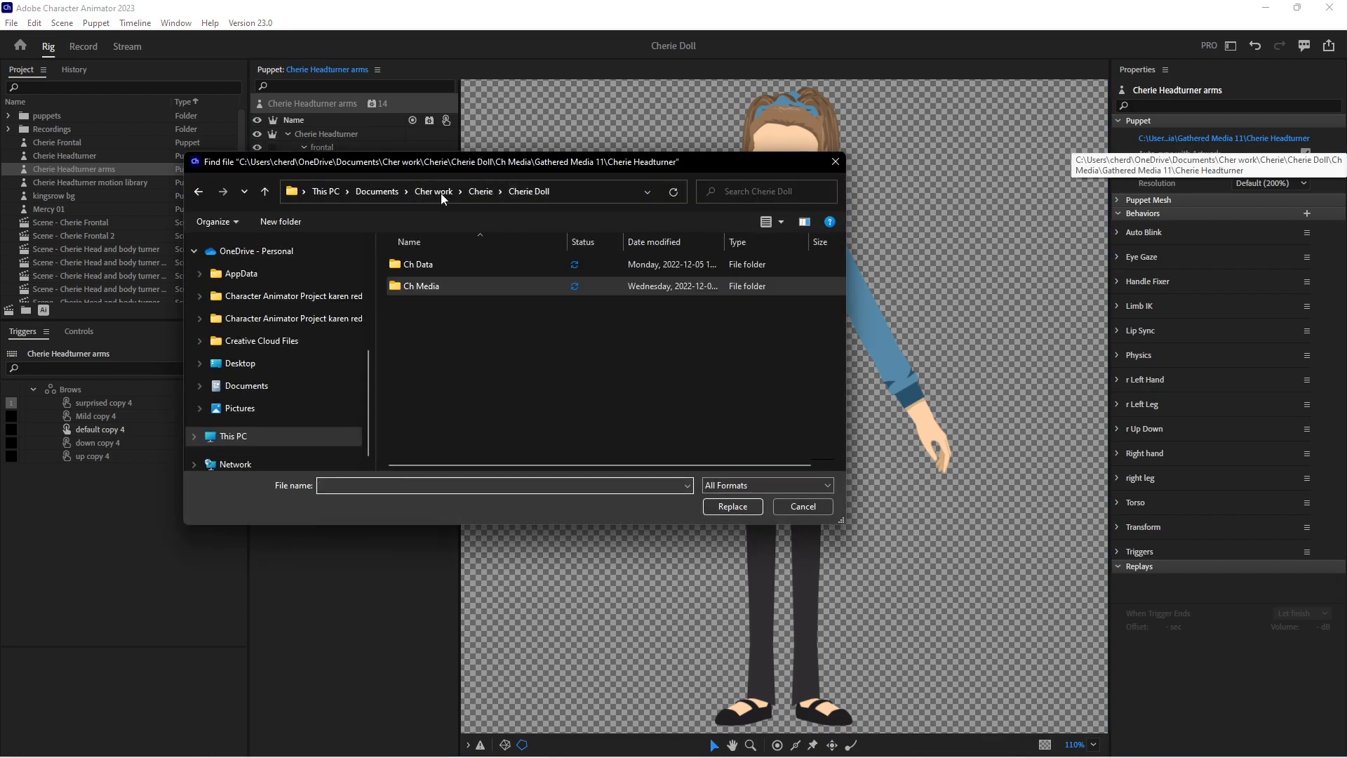
left_click(478, 192)
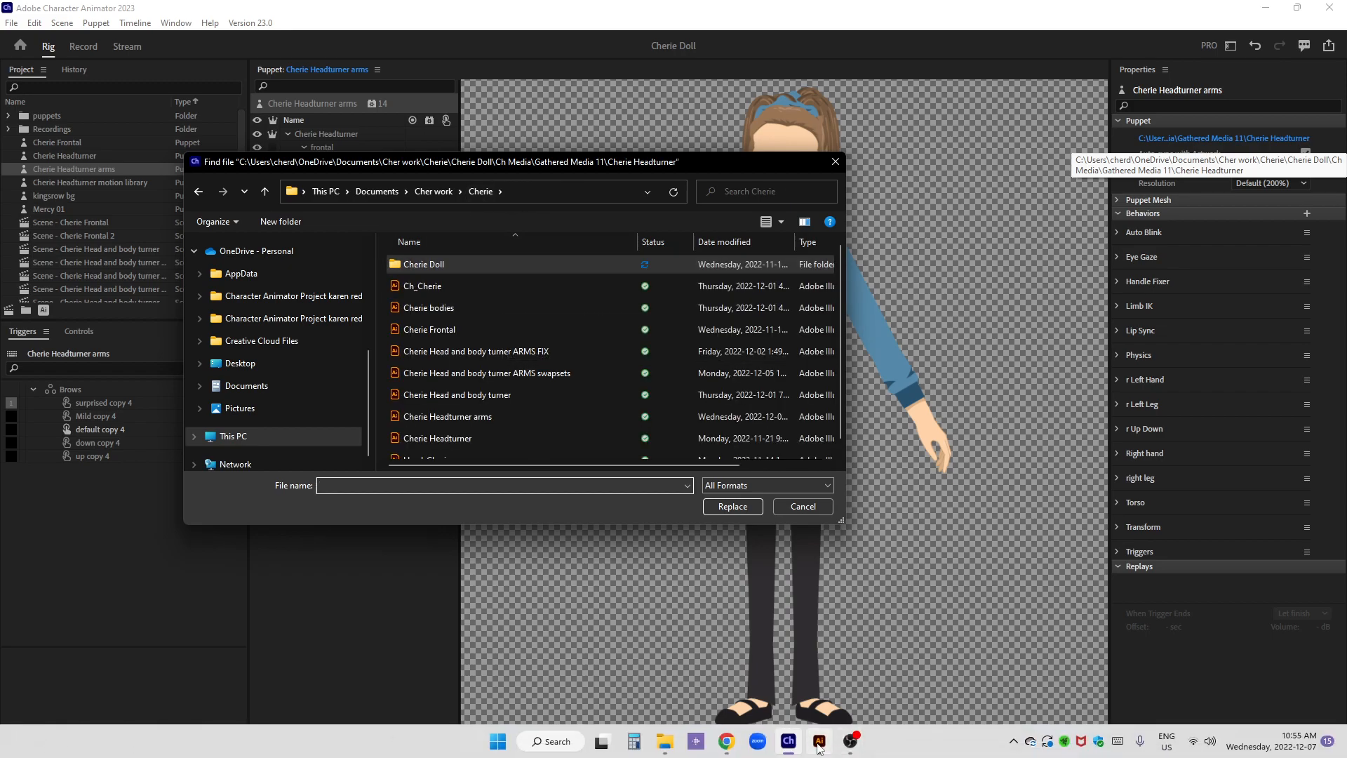
left_click(818, 745)
left_click(818, 745)
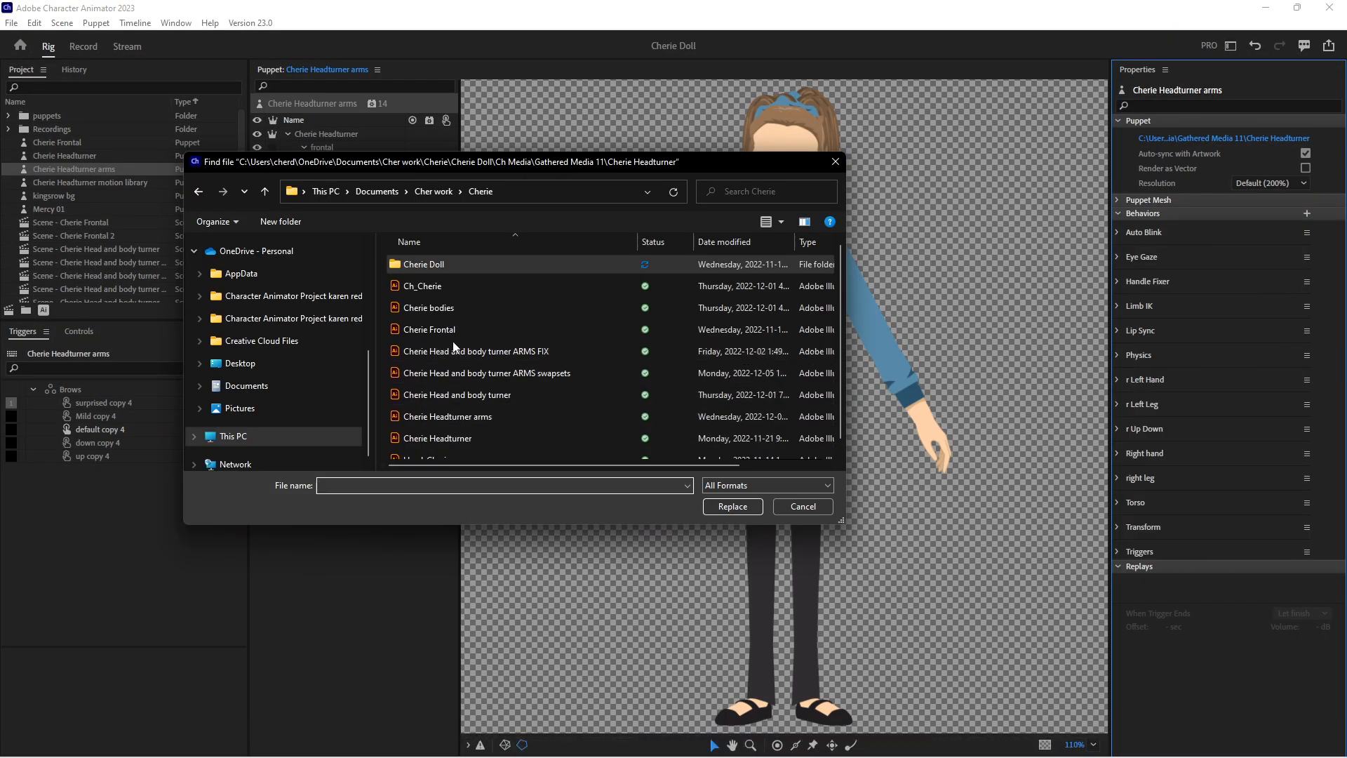
left_click(460, 419)
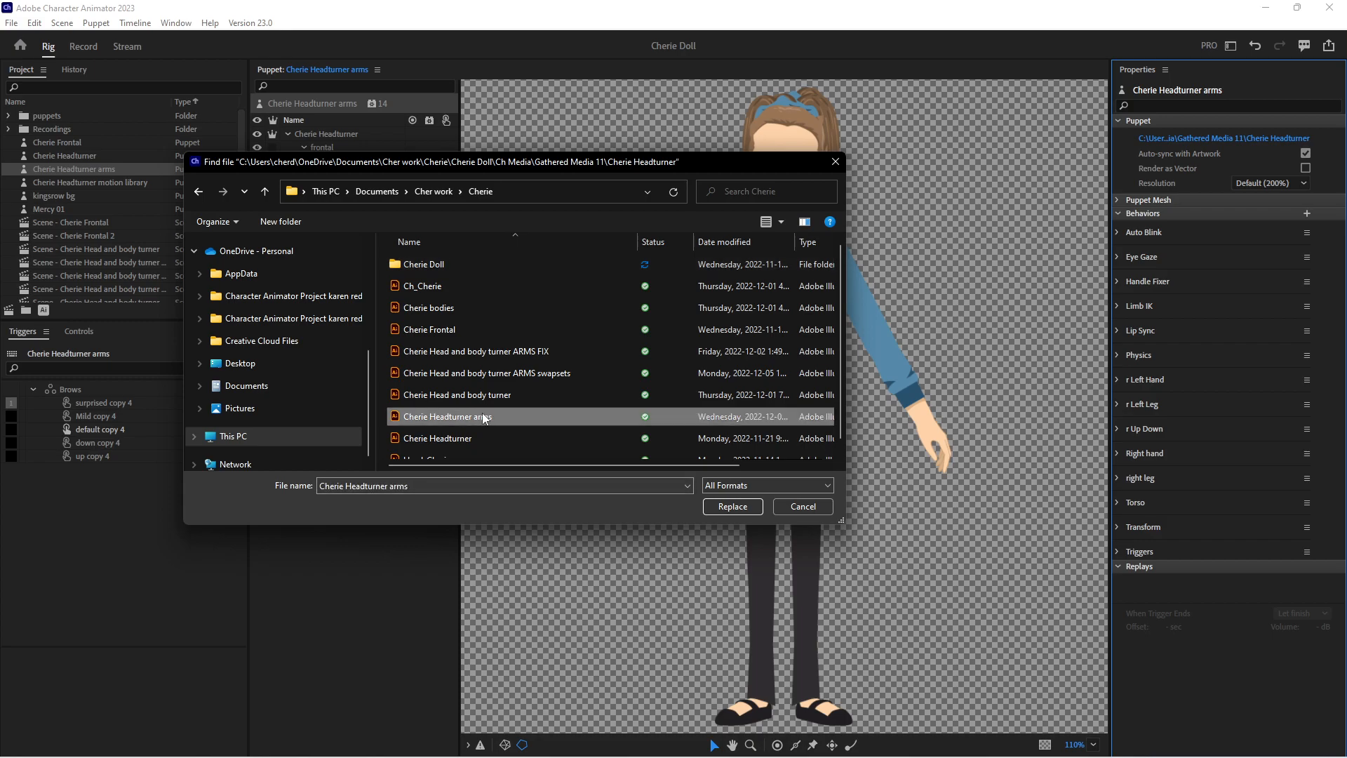
left_click(747, 507)
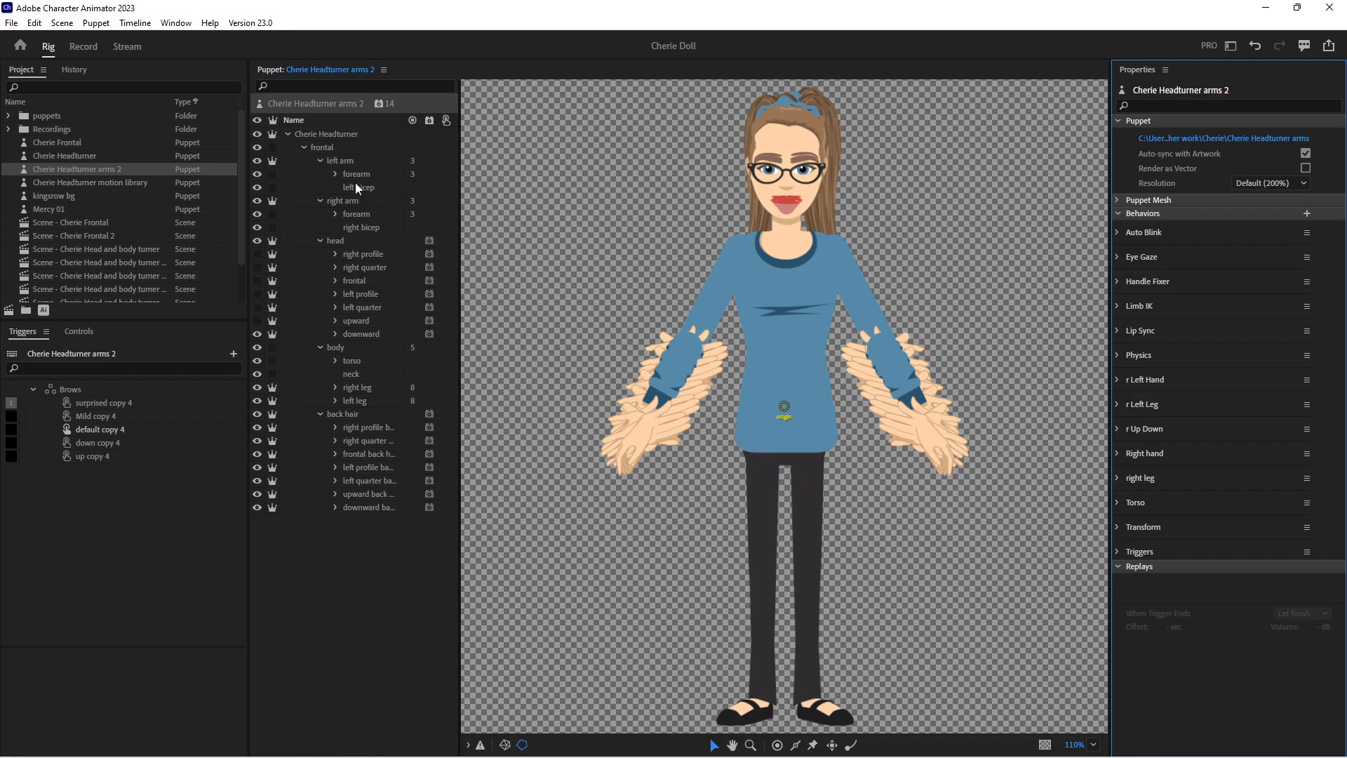
Collapse the head and right arm groups in the puppet's layer structure and select the left arm's forearm layer
left_click(343, 162)
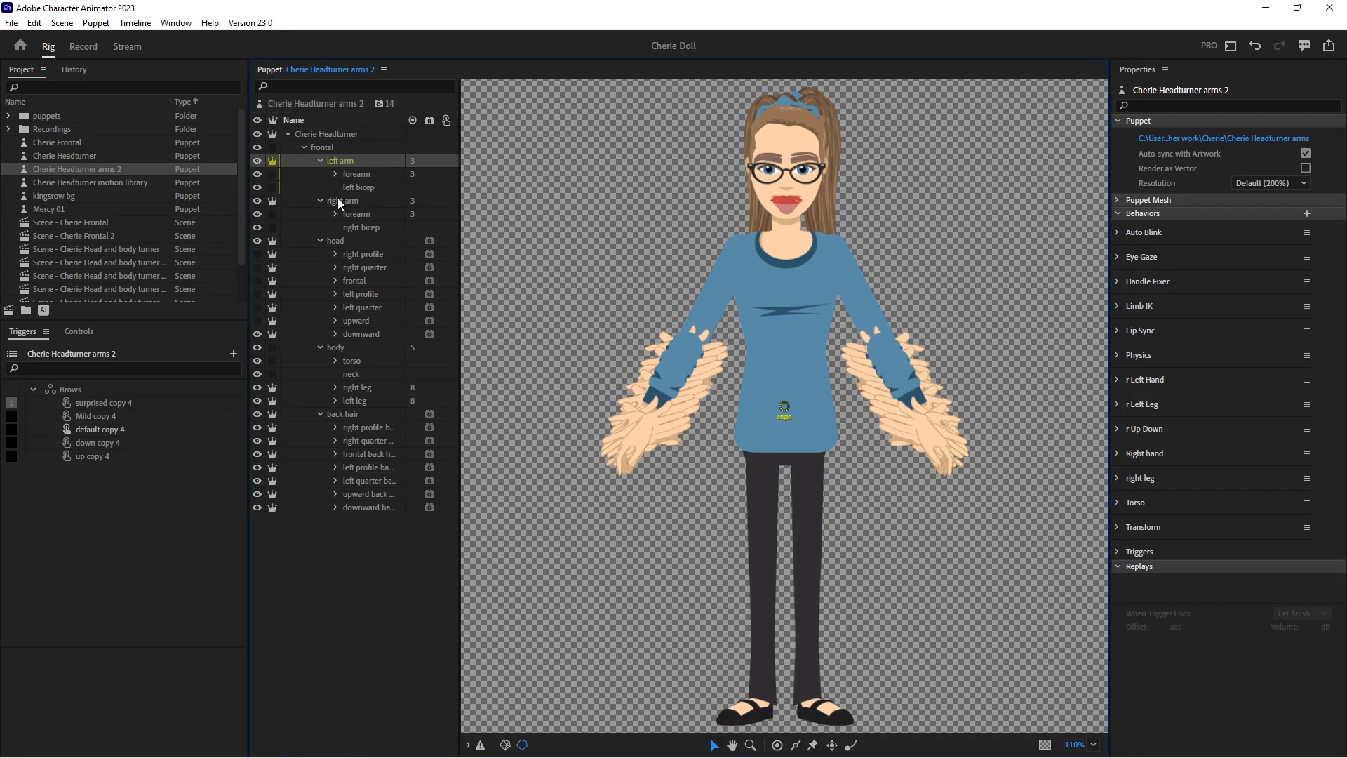
left_click(355, 252)
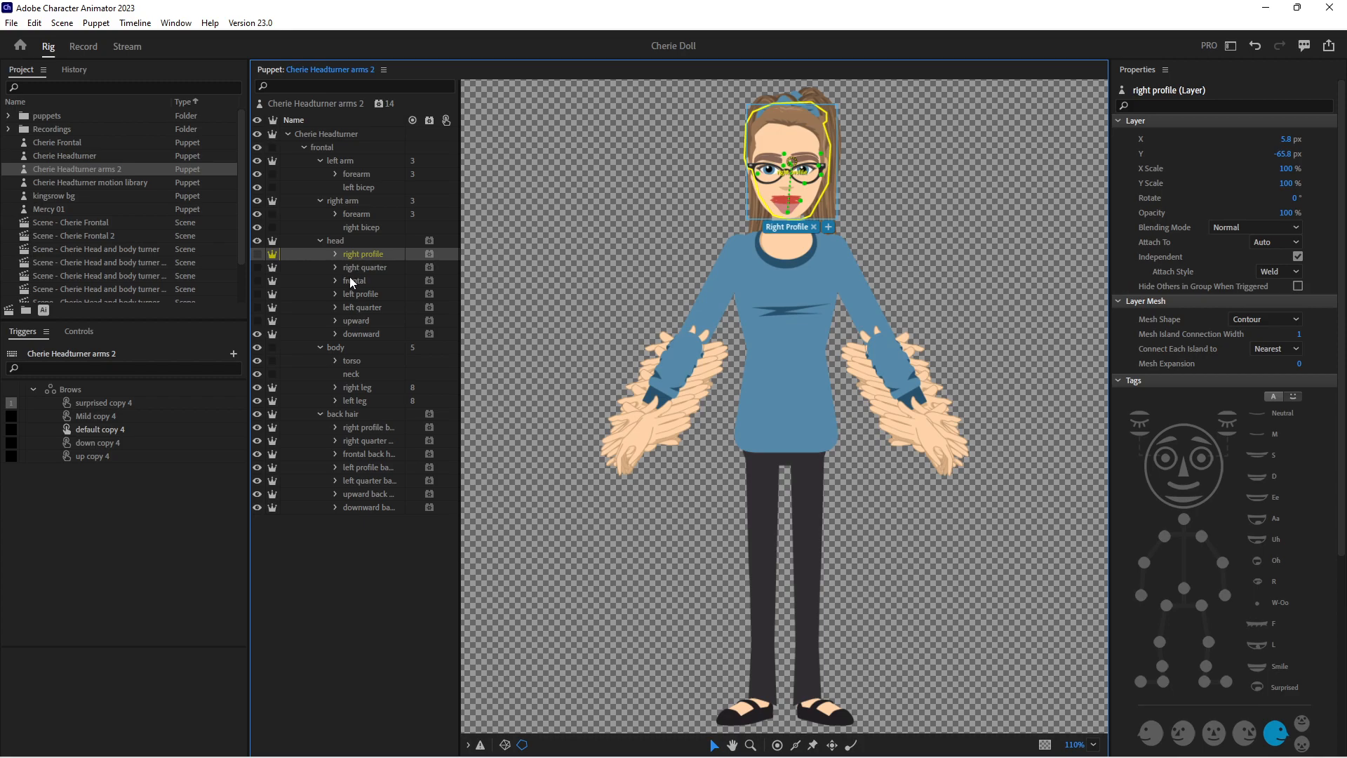
left_click(350, 279)
left_click(321, 239)
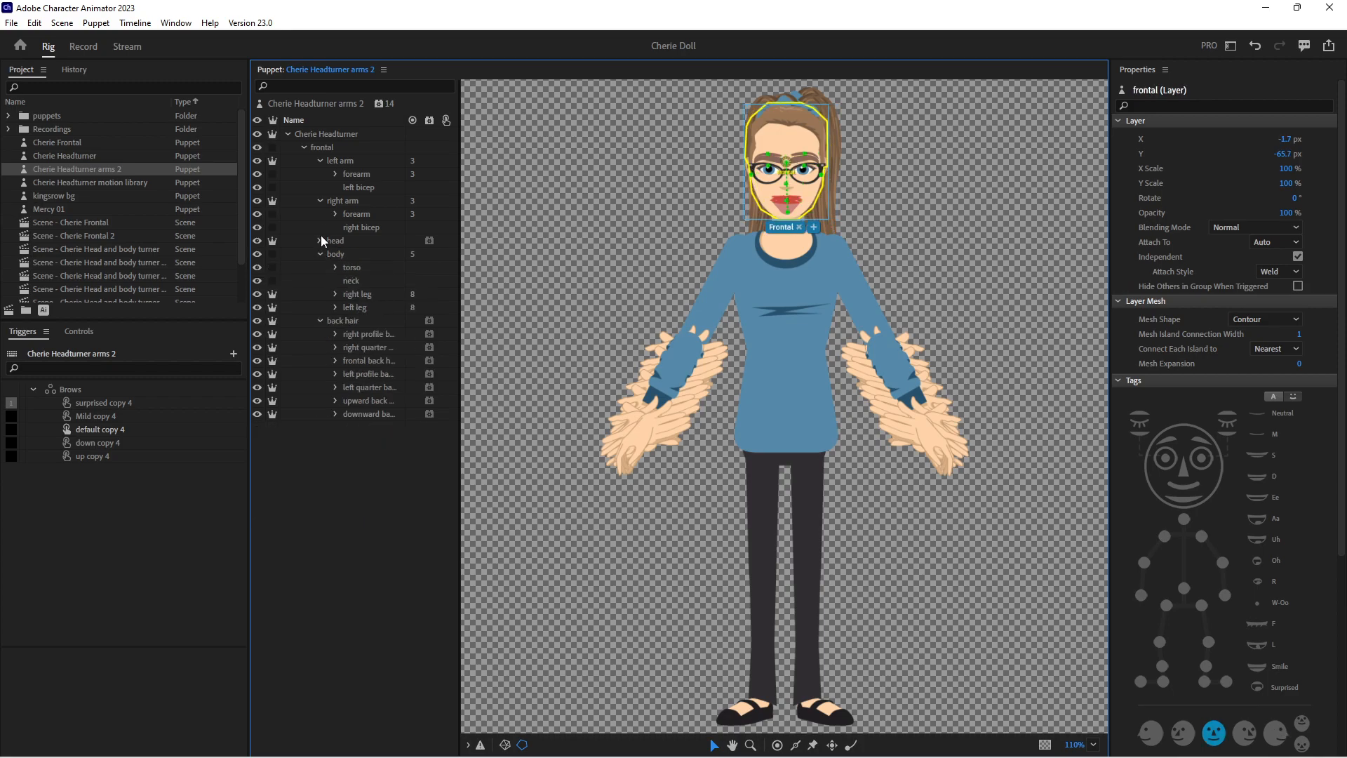
left_click(319, 160)
left_click(320, 174)
left_click(320, 164)
left_click(358, 174)
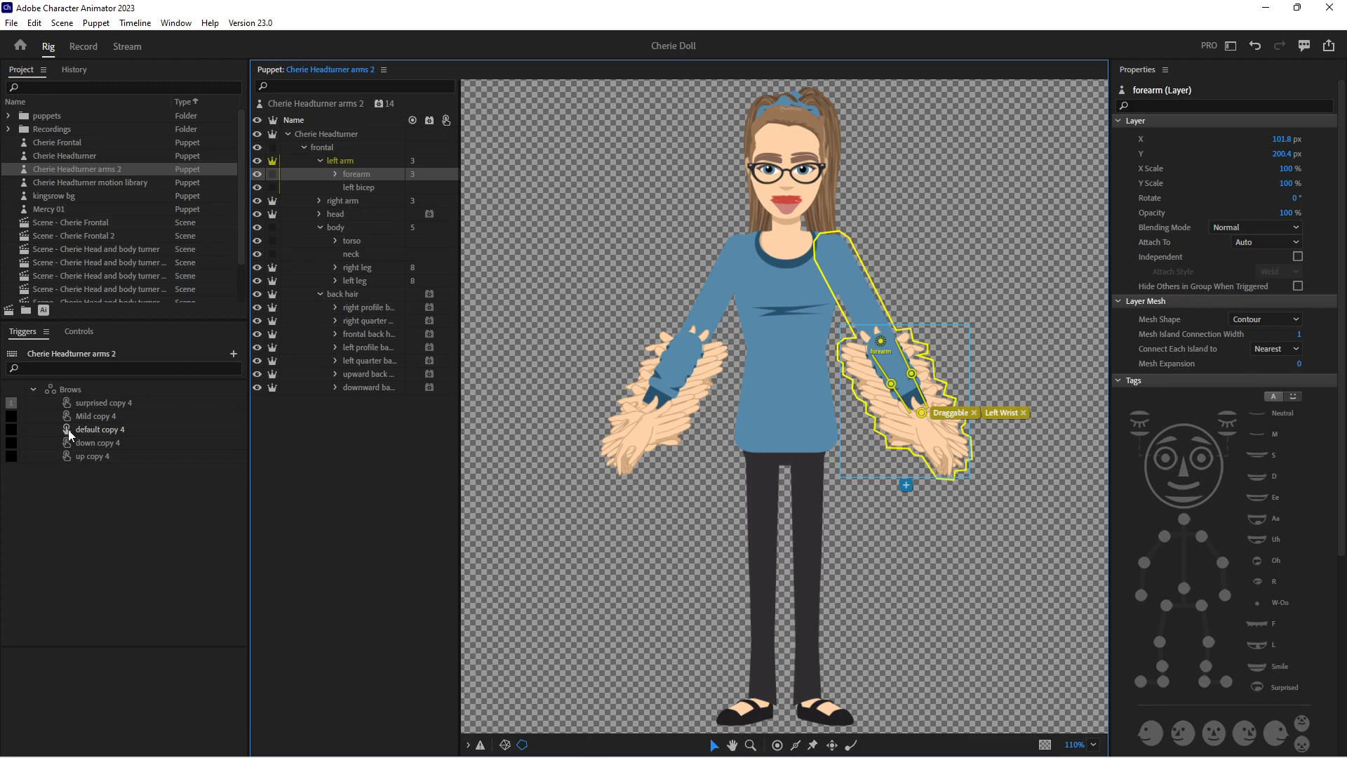
Create a swap set from the left arm's forearm layer and rename it Left forearms
left_click(33, 389)
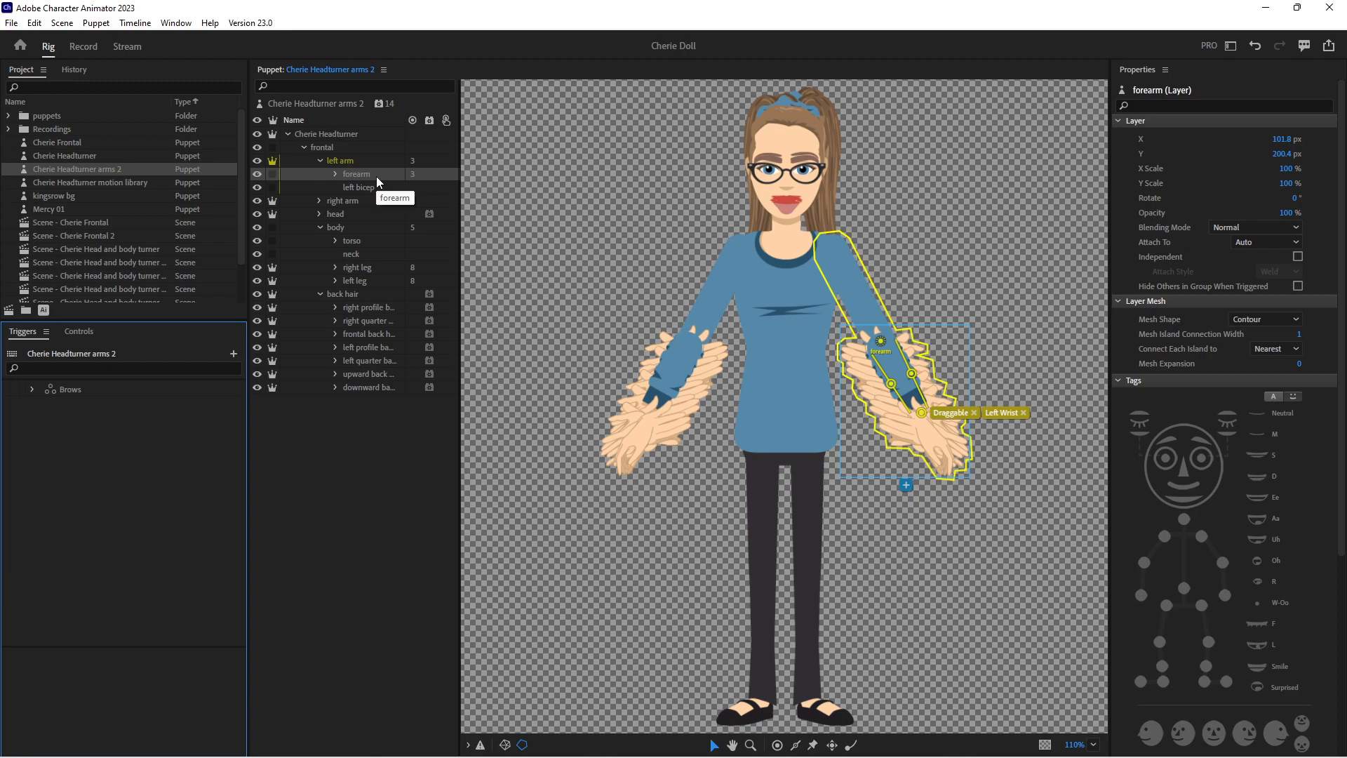
left_click_drag(372, 174, 222, 720)
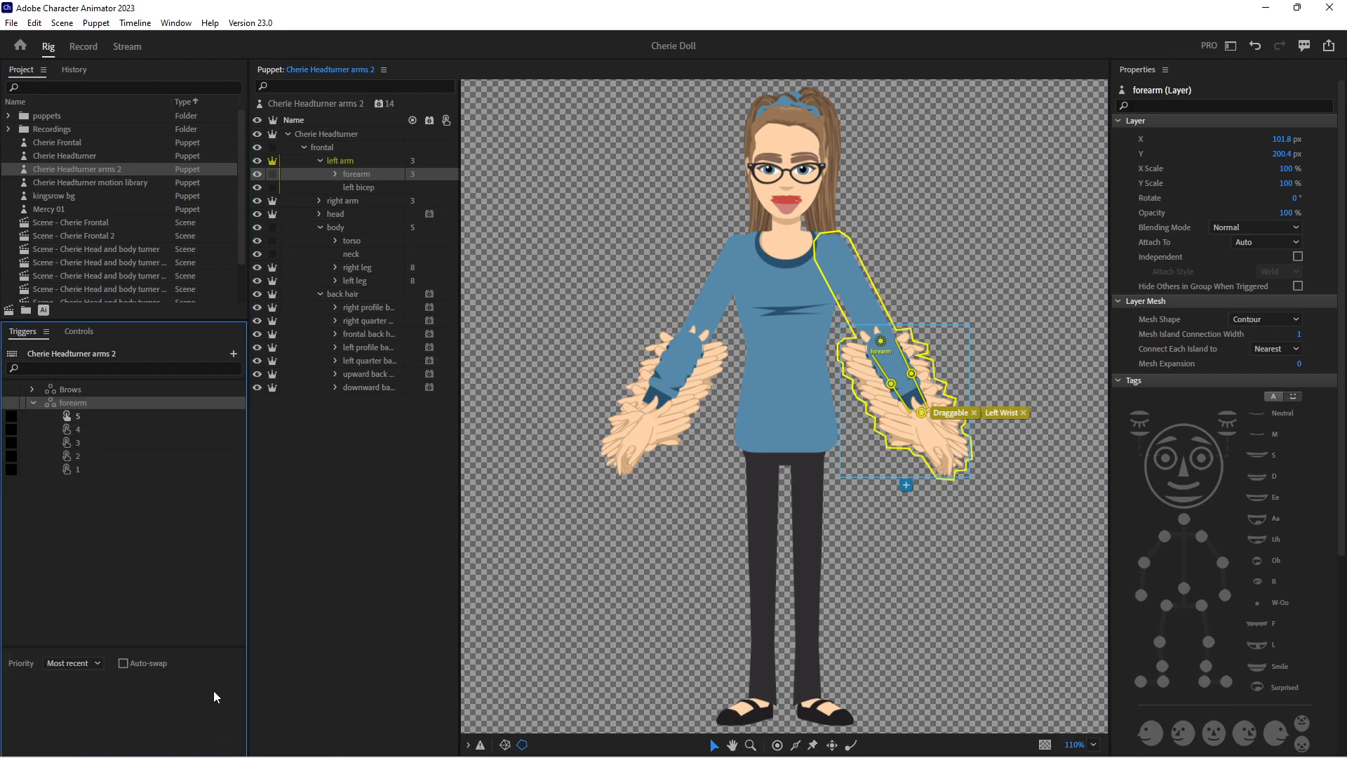
right_click(77, 405)
left_click(94, 412)
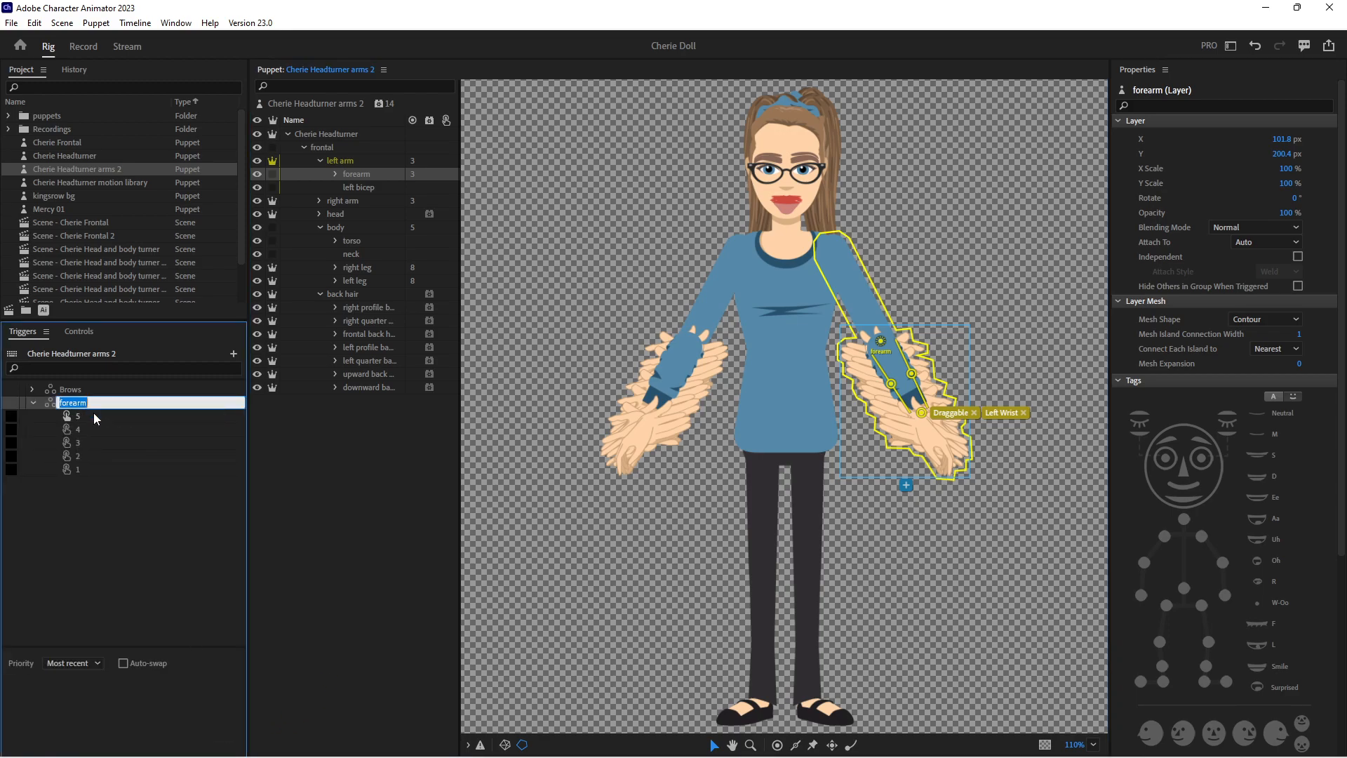
type("Left forearms")
key("Return")
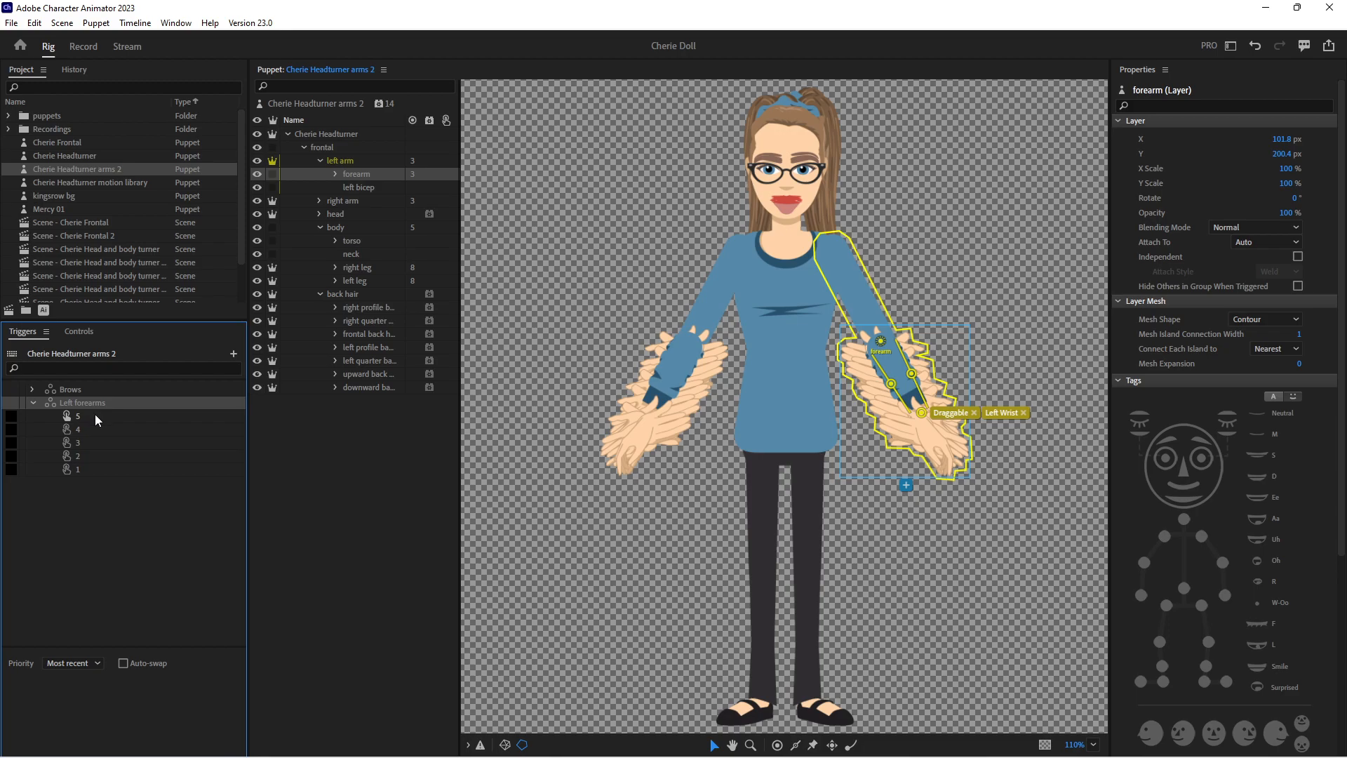
Assign the key P to trigger 1 of the Left forearms swap set and make the trigger latch
left_click(94, 415)
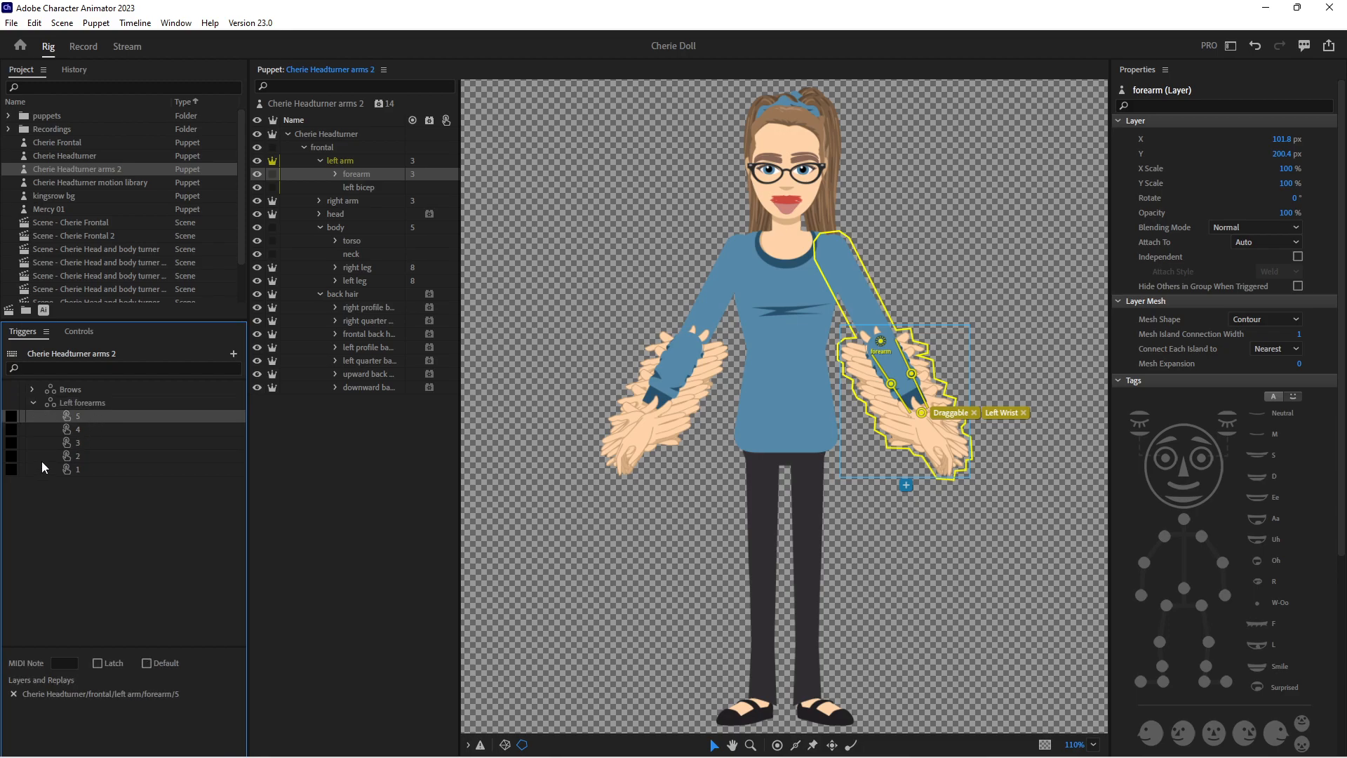
left_click(11, 469)
type("p")
left_click(113, 666)
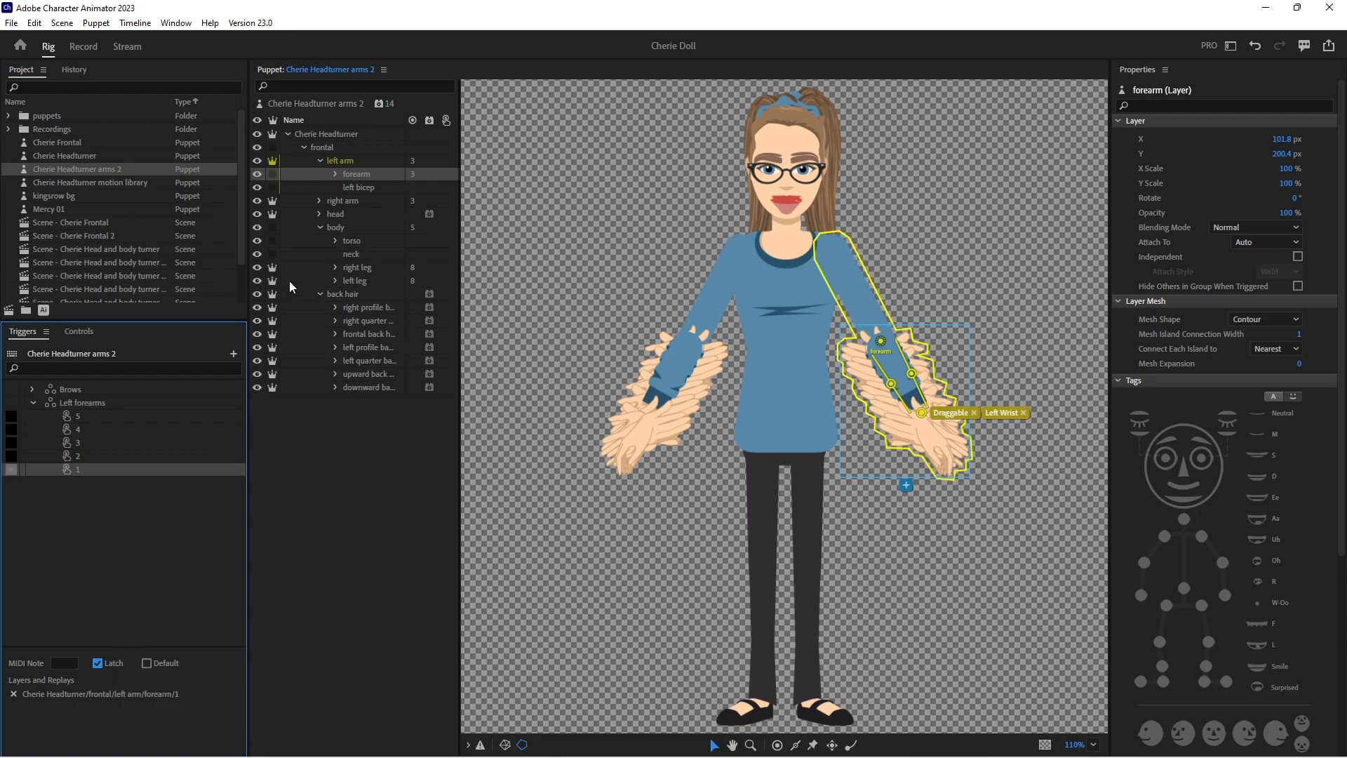
Expand the left arm's forearm group and its sublayers 5 to 1, widening the layer list to make room
left_click(336, 173)
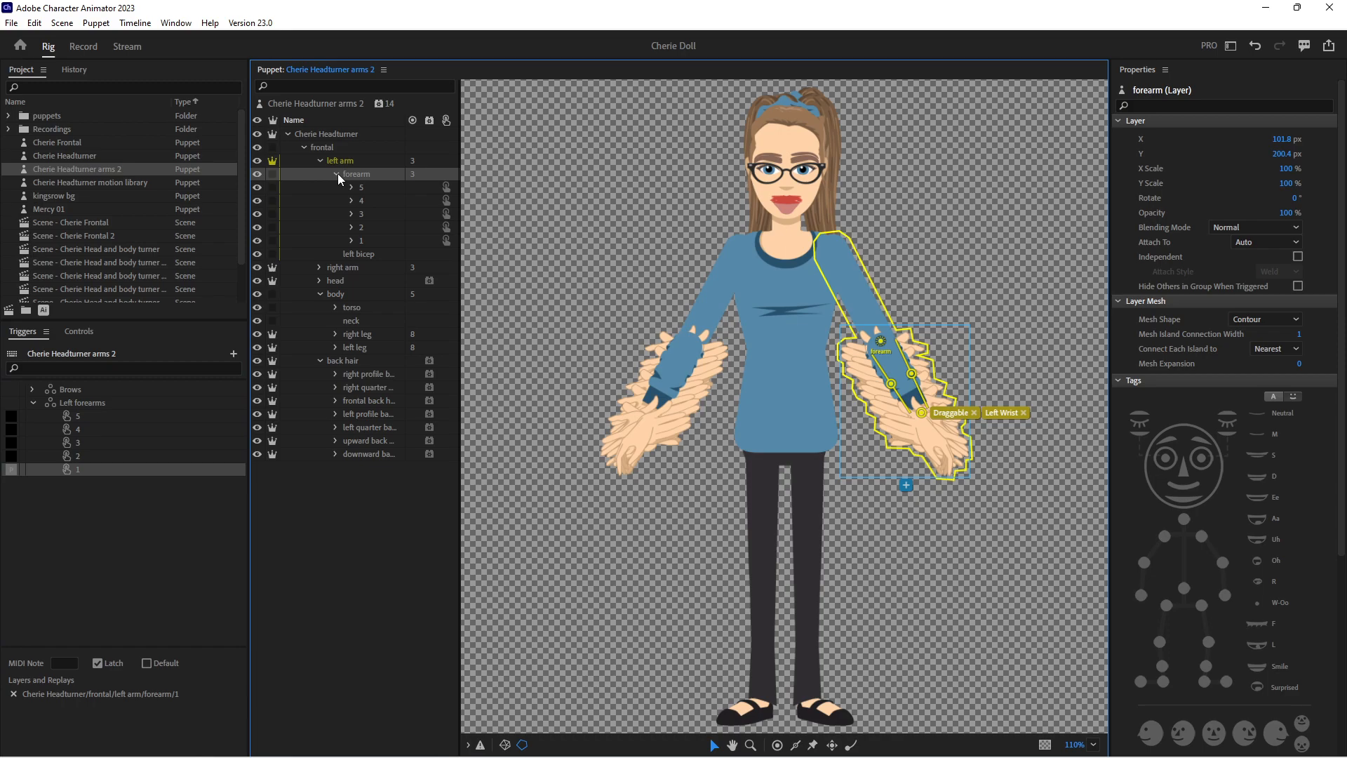
left_click(351, 187)
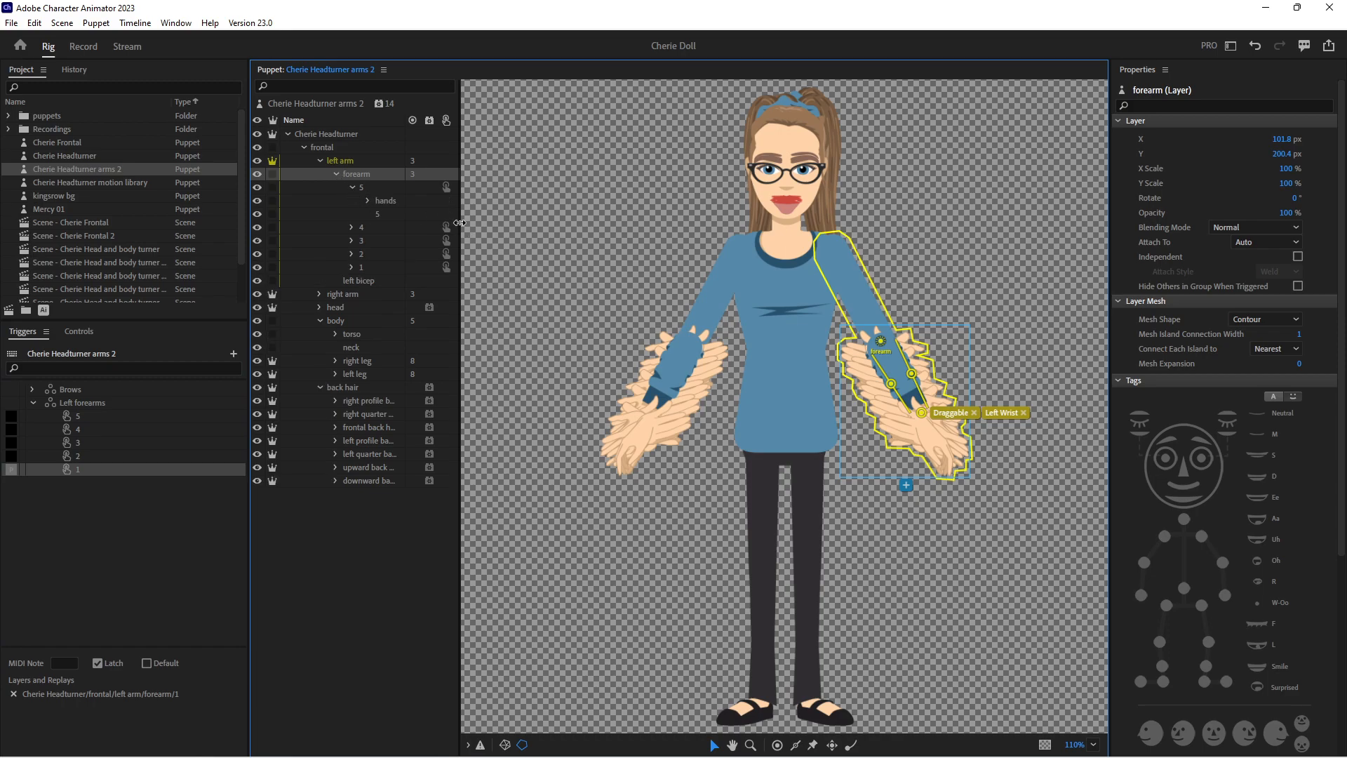
left_click_drag(461, 221, 527, 221)
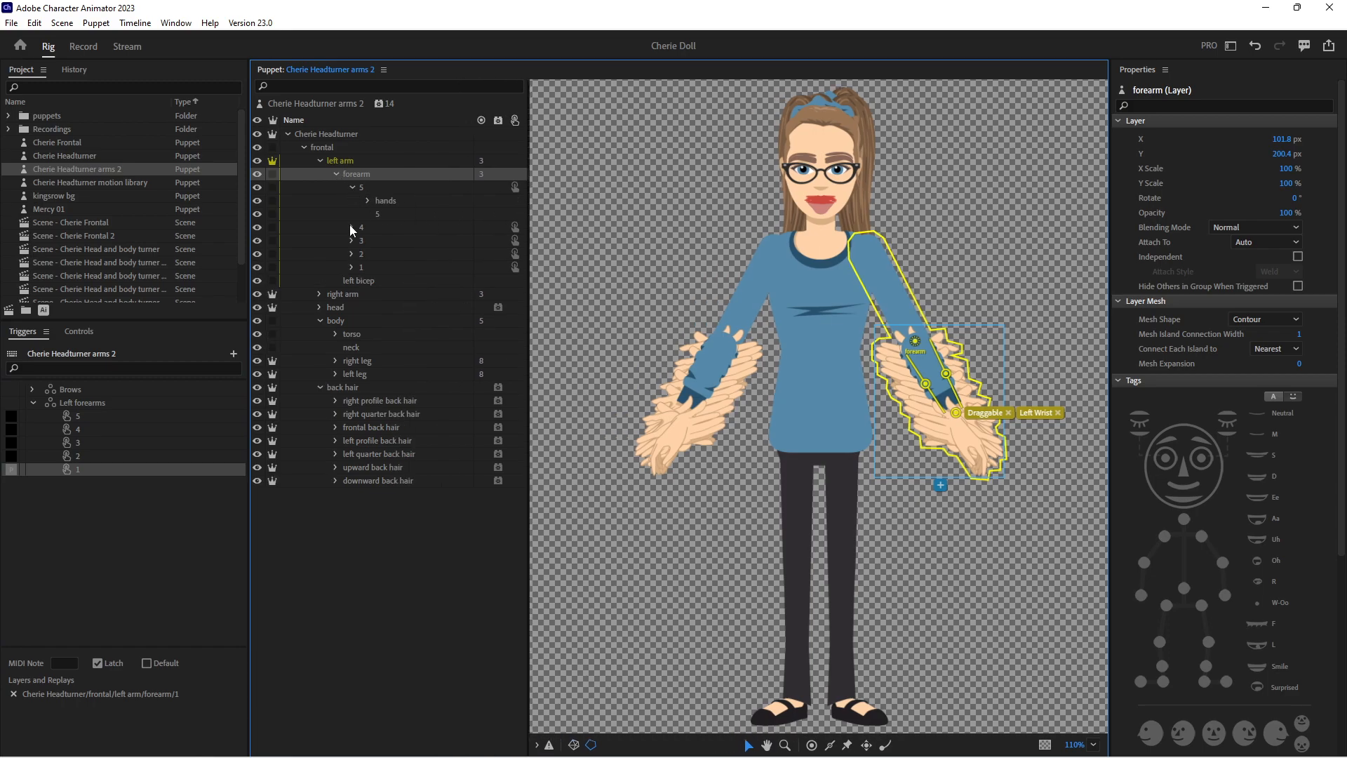
left_click(351, 228)
left_click(352, 267)
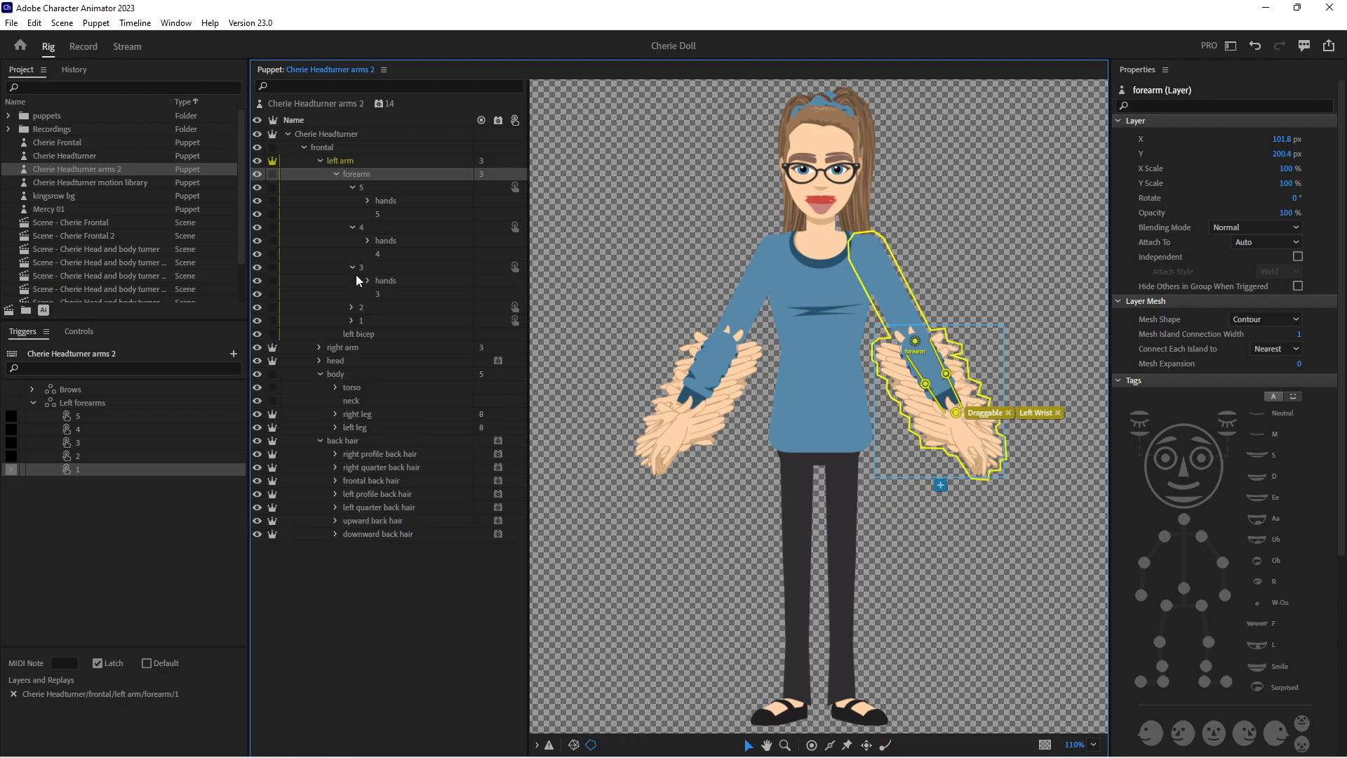
left_click(352, 308)
left_click(352, 347)
Create a swap set from the hands group inside left forearm 5 and rename it Left Hands
left_click_drag(372, 202, 216, 723)
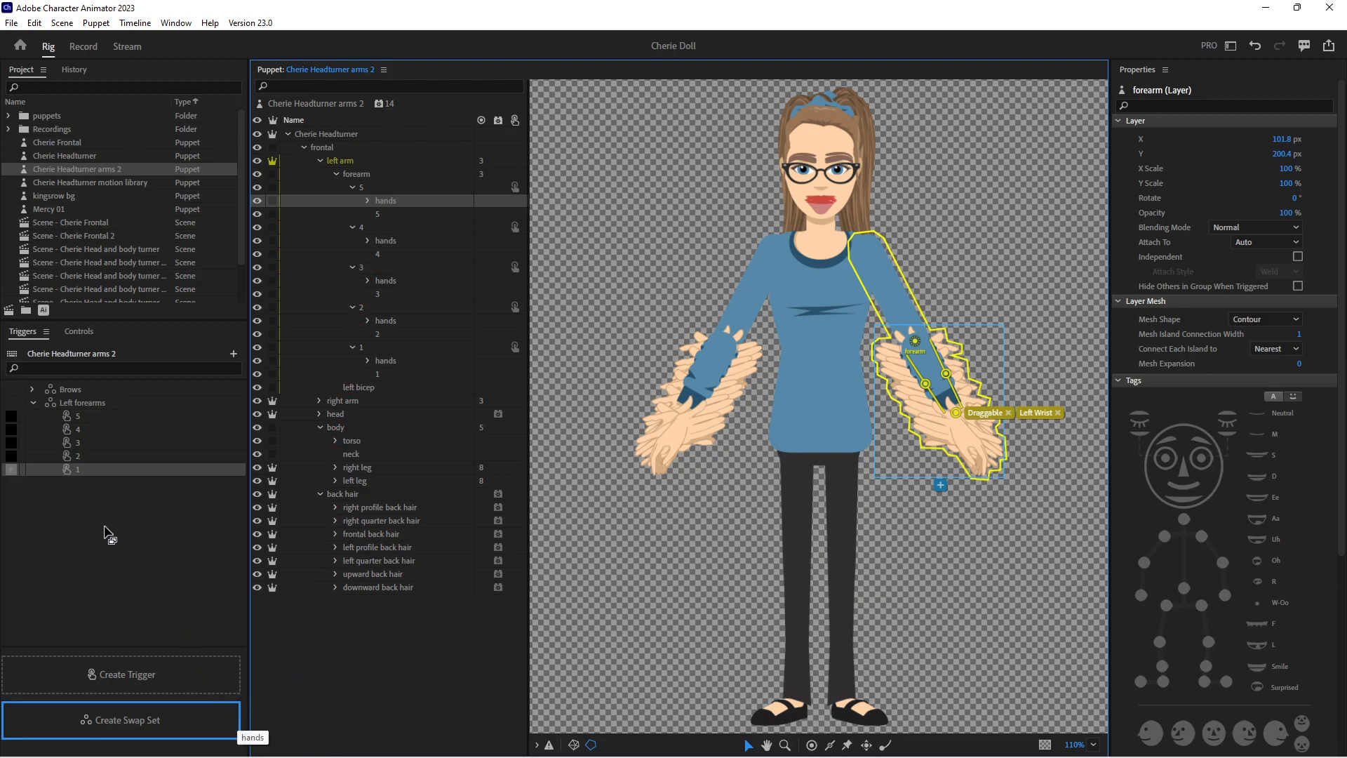
right_click(77, 484)
left_click(110, 495)
type("Left Hands")
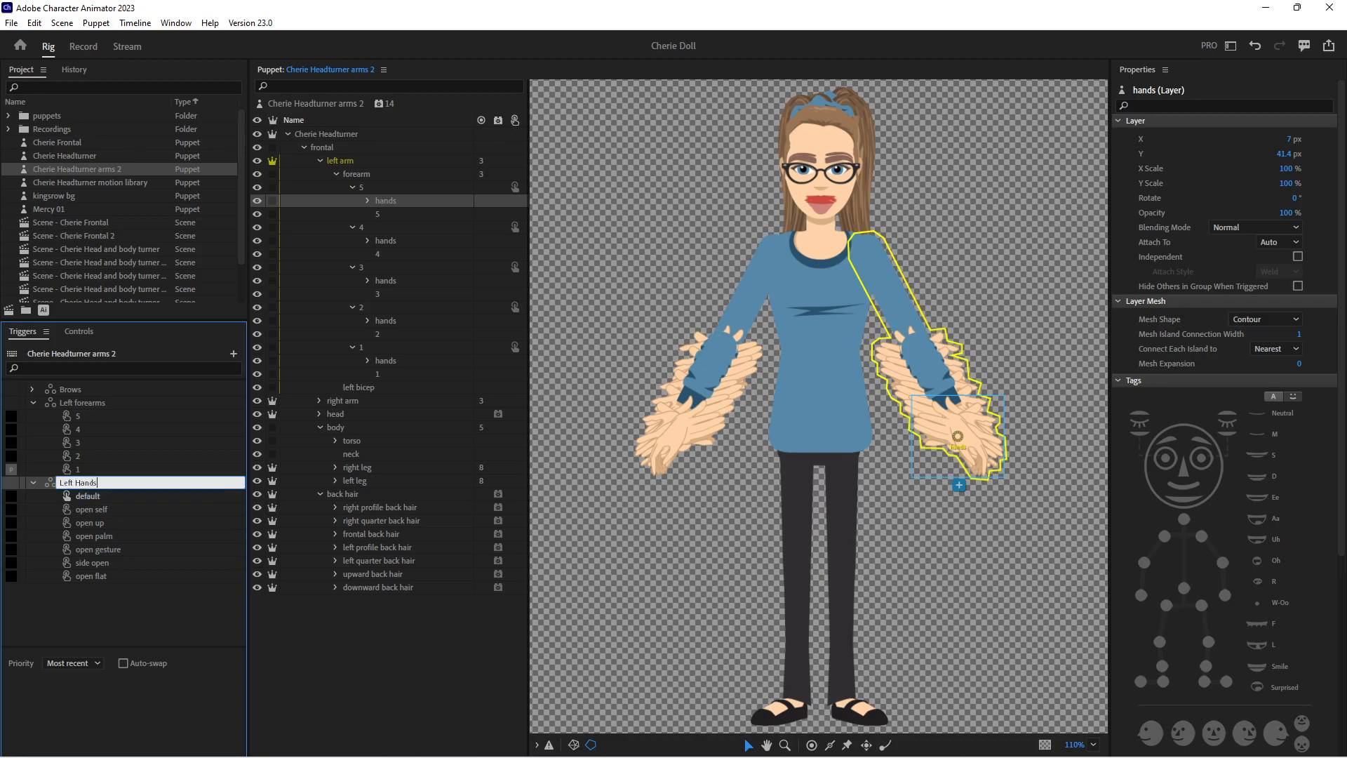
key("Return")
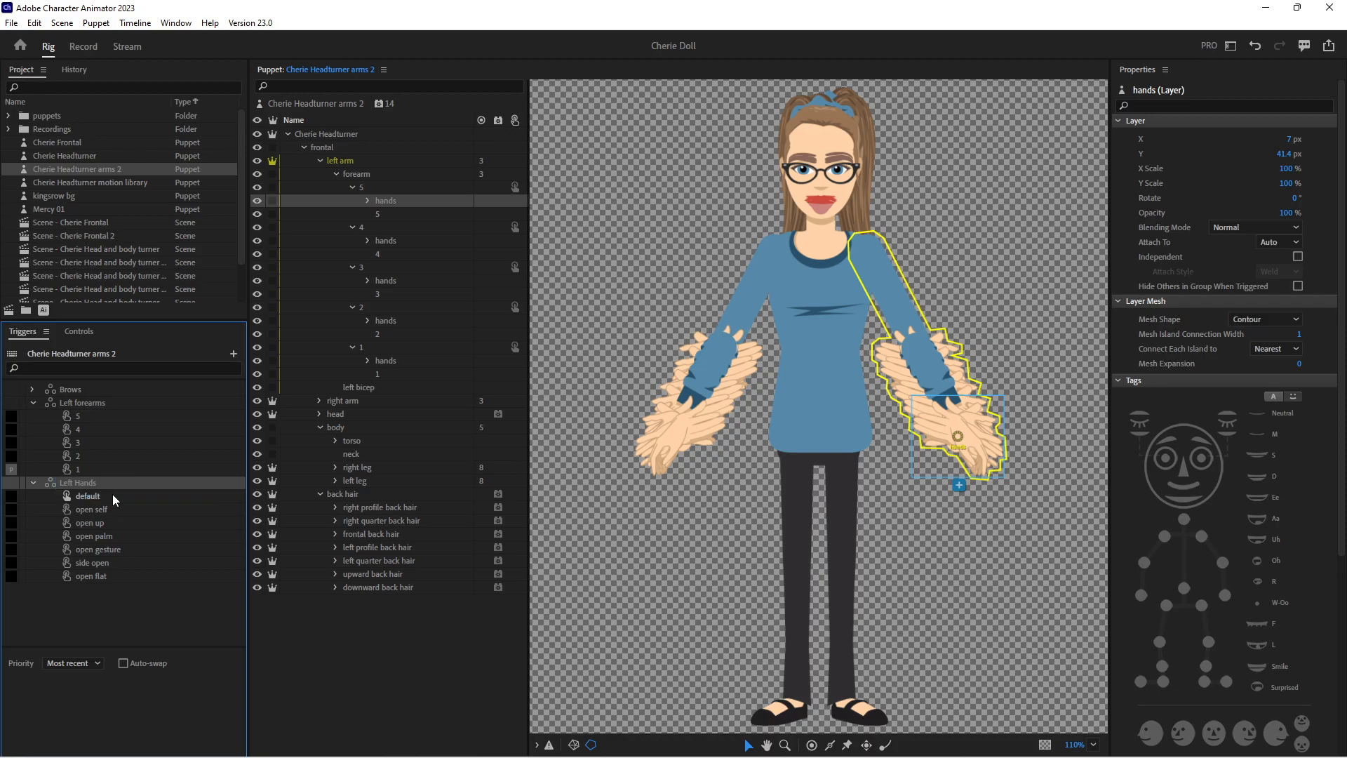
Collapse left forearm 5 and expand the hands groups inside left forearms 4, 3, 2 and 1
left_click(352, 186)
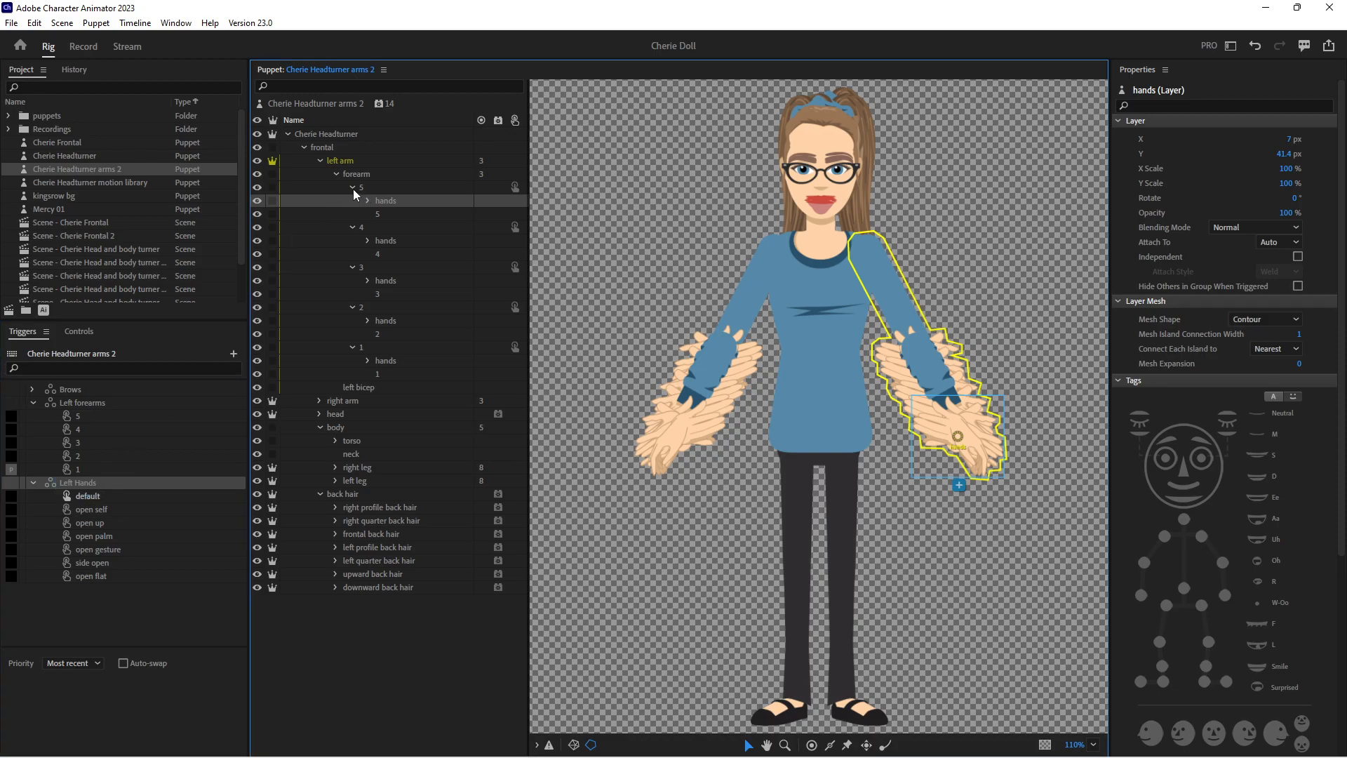
left_click(368, 213)
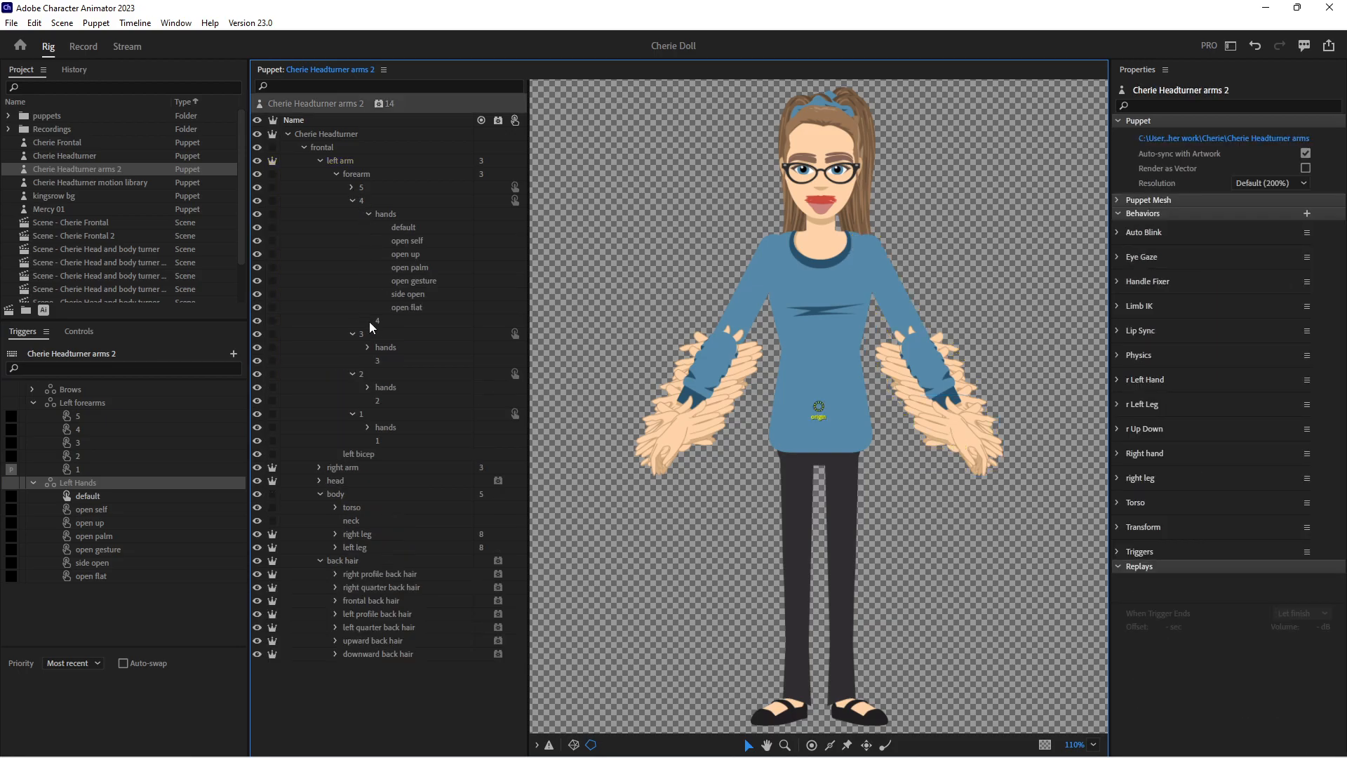
left_click(368, 347)
left_click(367, 481)
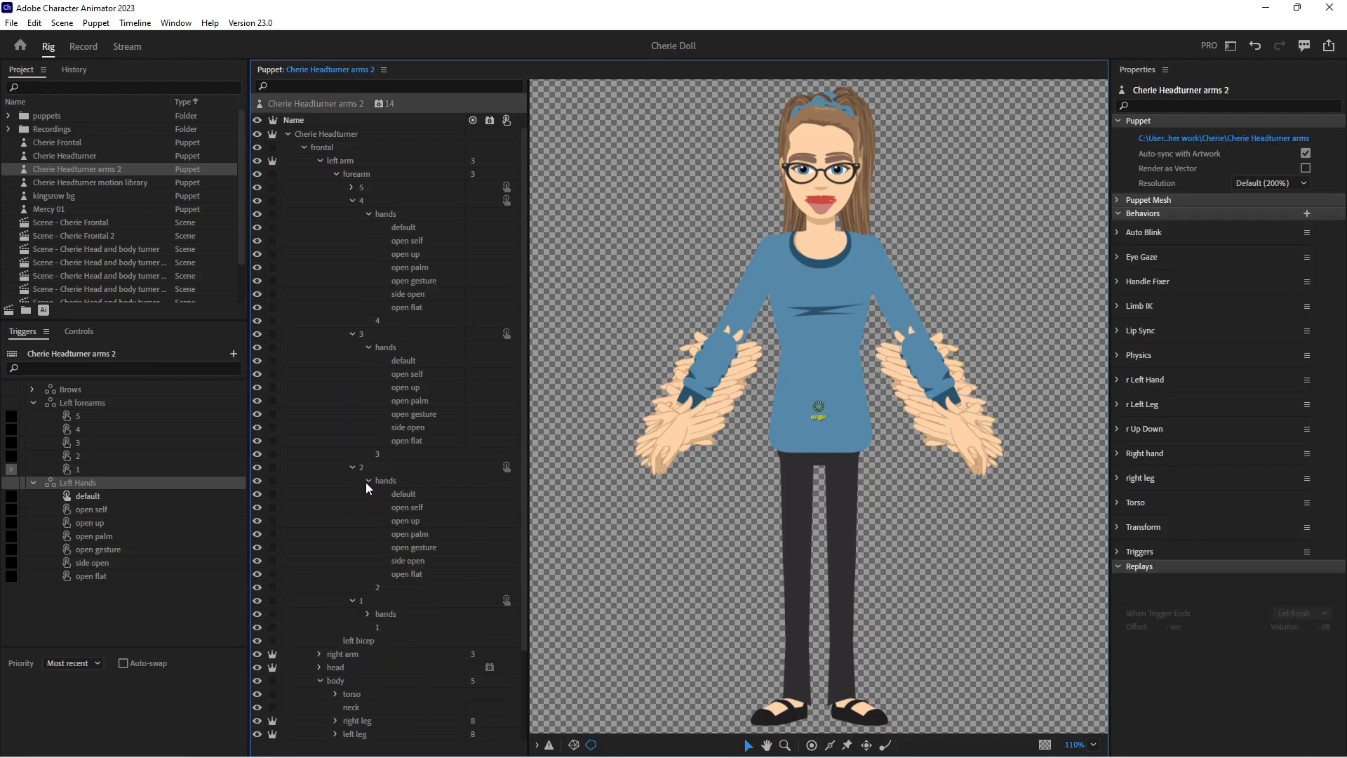
left_click(368, 613)
scroll(393, 532, "down", 2)
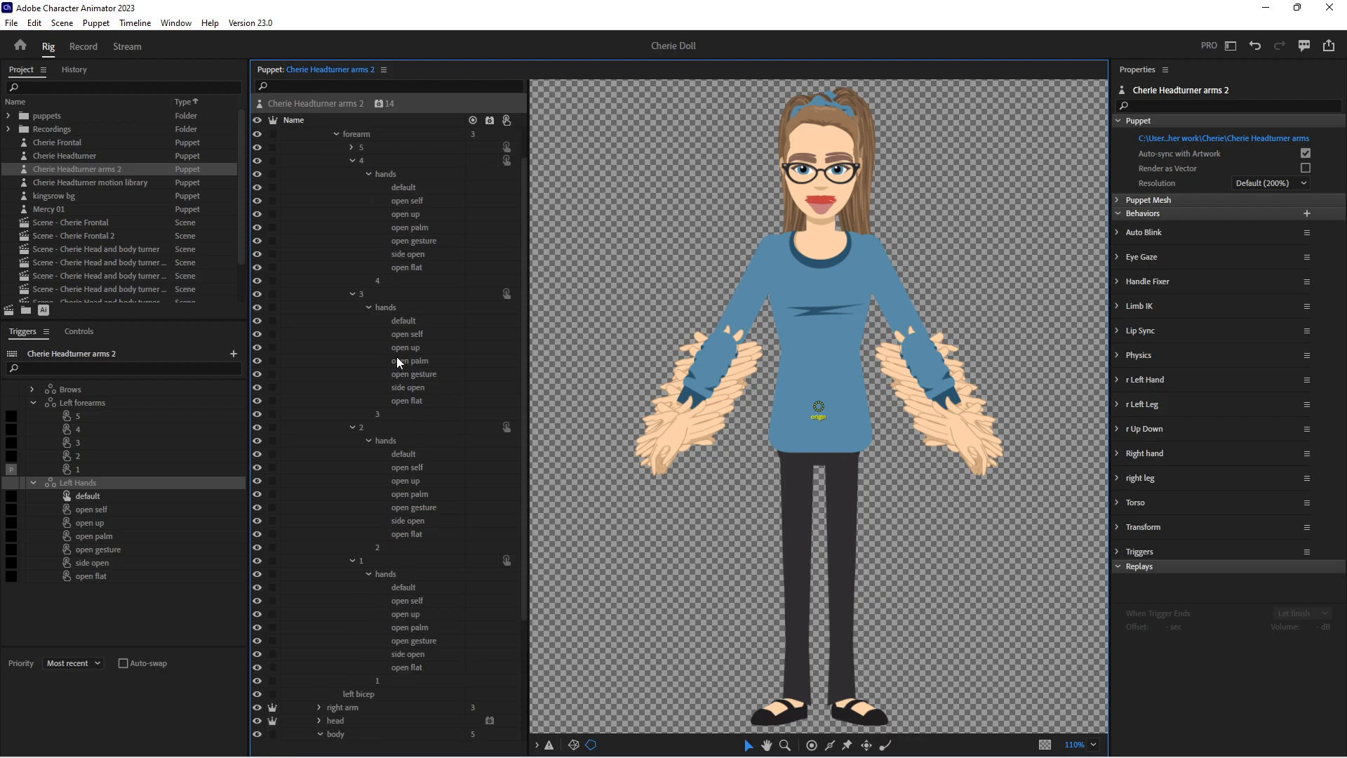
Add the default hand layers of left forearms 4, 3, 2 and 1 to the default trigger in Left Hands
left_click(407, 148)
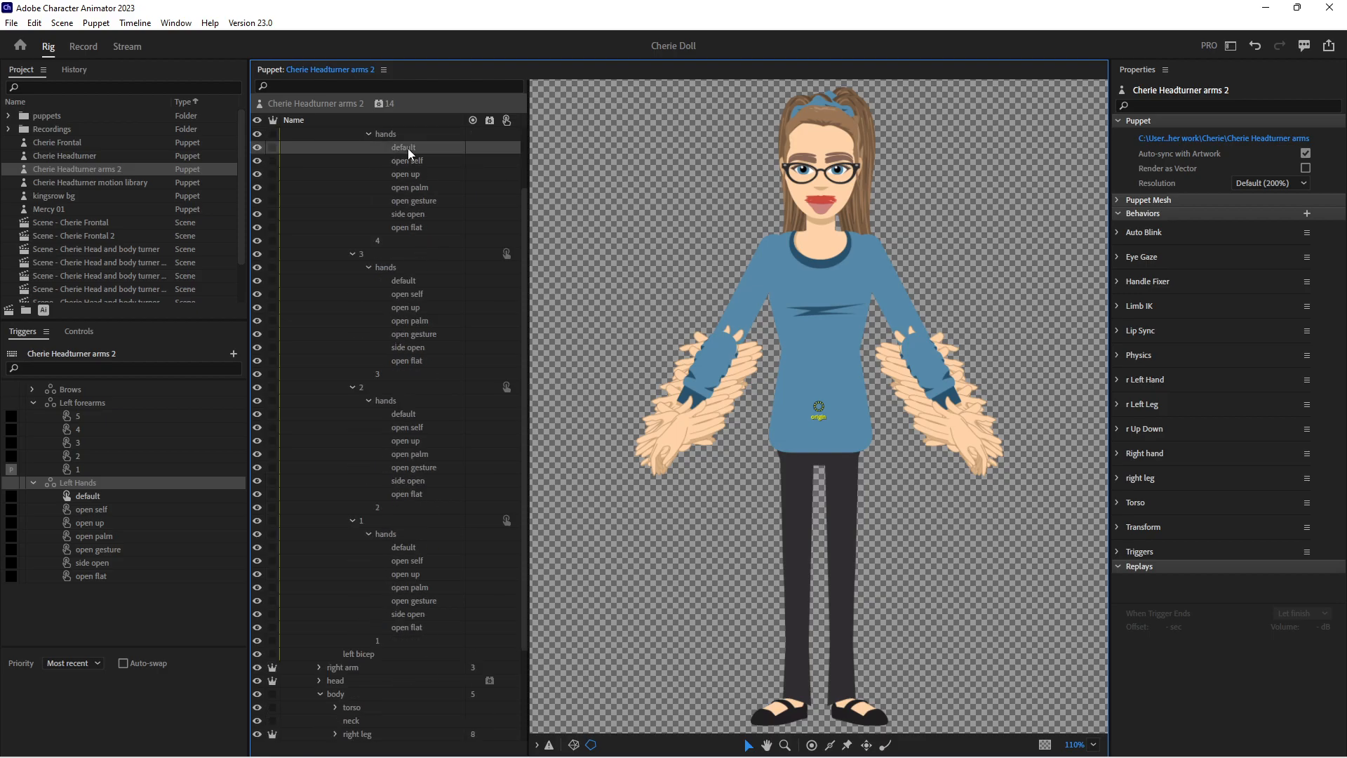
left_click(418, 280, "ctrl")
left_click(406, 415, "ctrl")
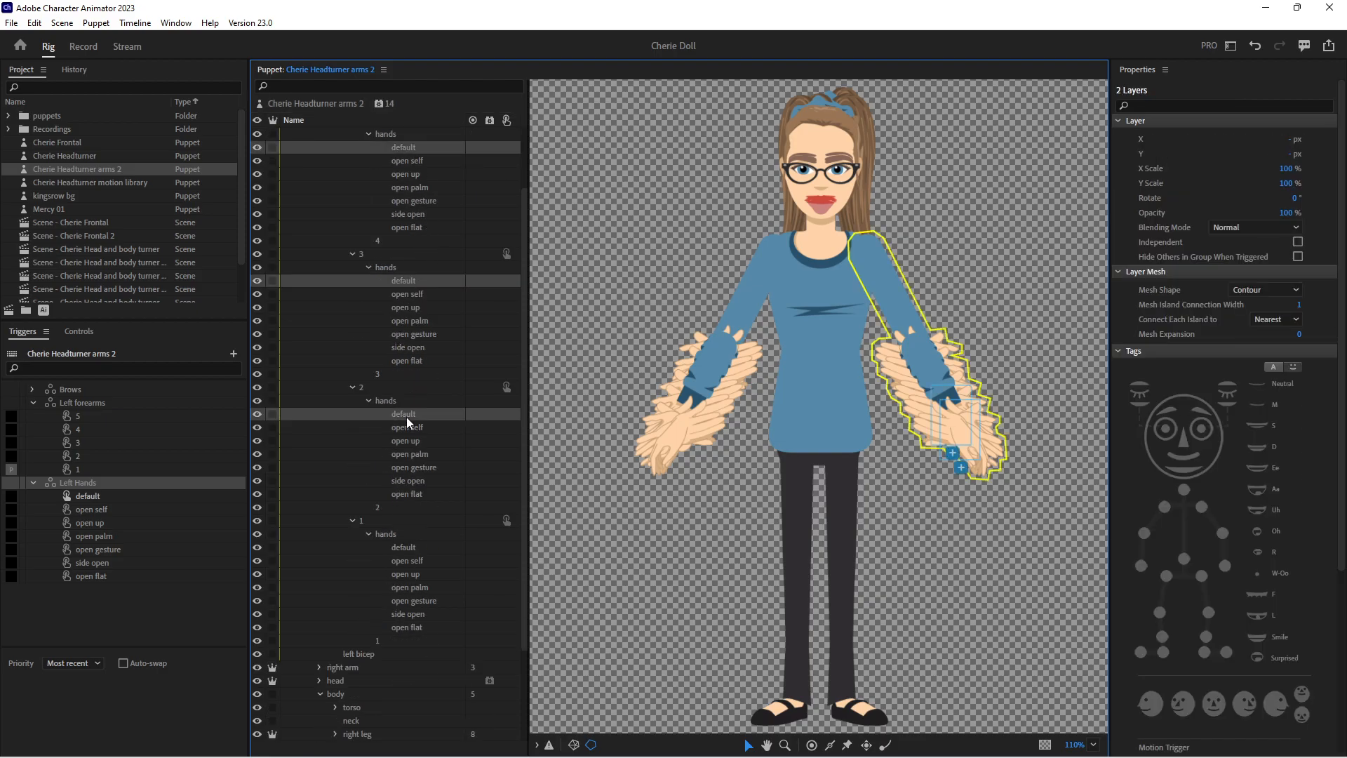
left_click(407, 548, "ctrl")
left_click_drag(409, 413, 198, 498)
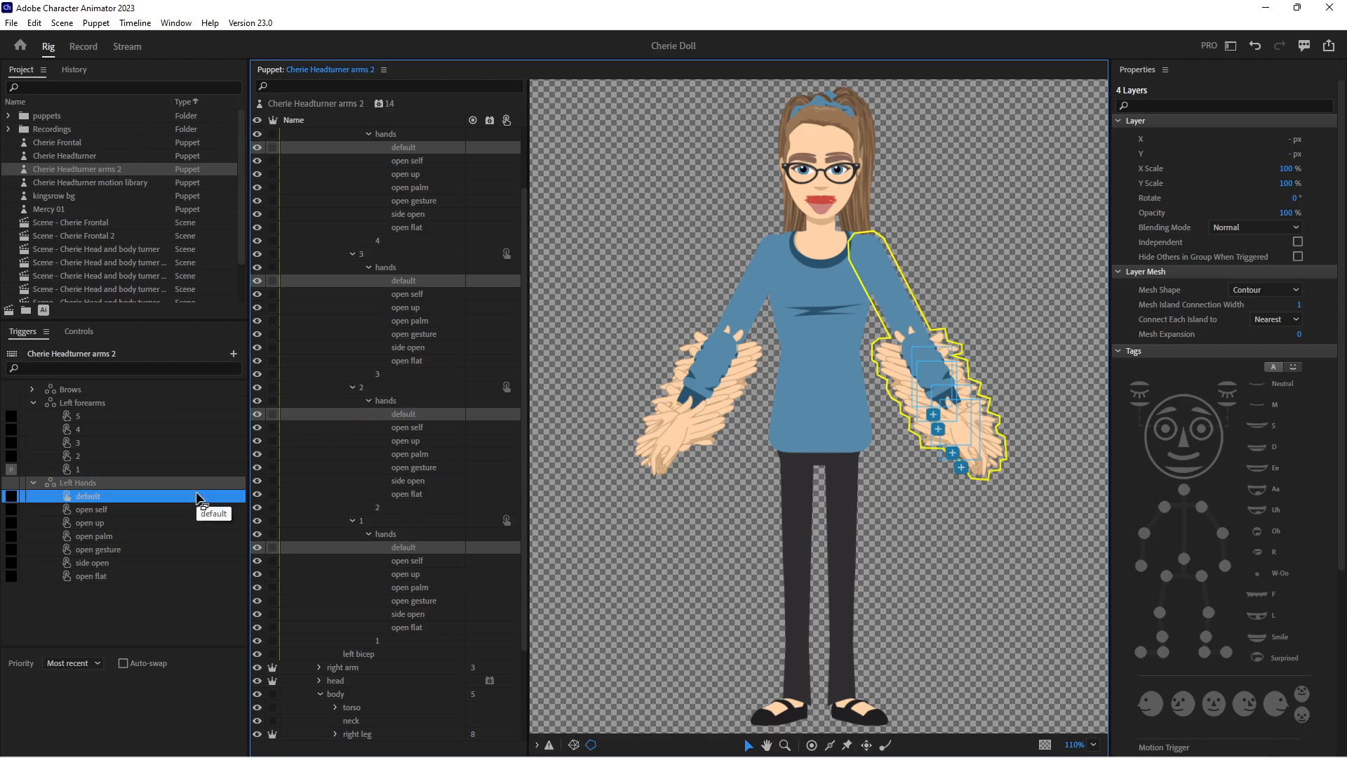
Add the open self hand layers of left forearms 4, 3, 2 and 1 to the open self trigger in Left Hands
left_click(408, 161)
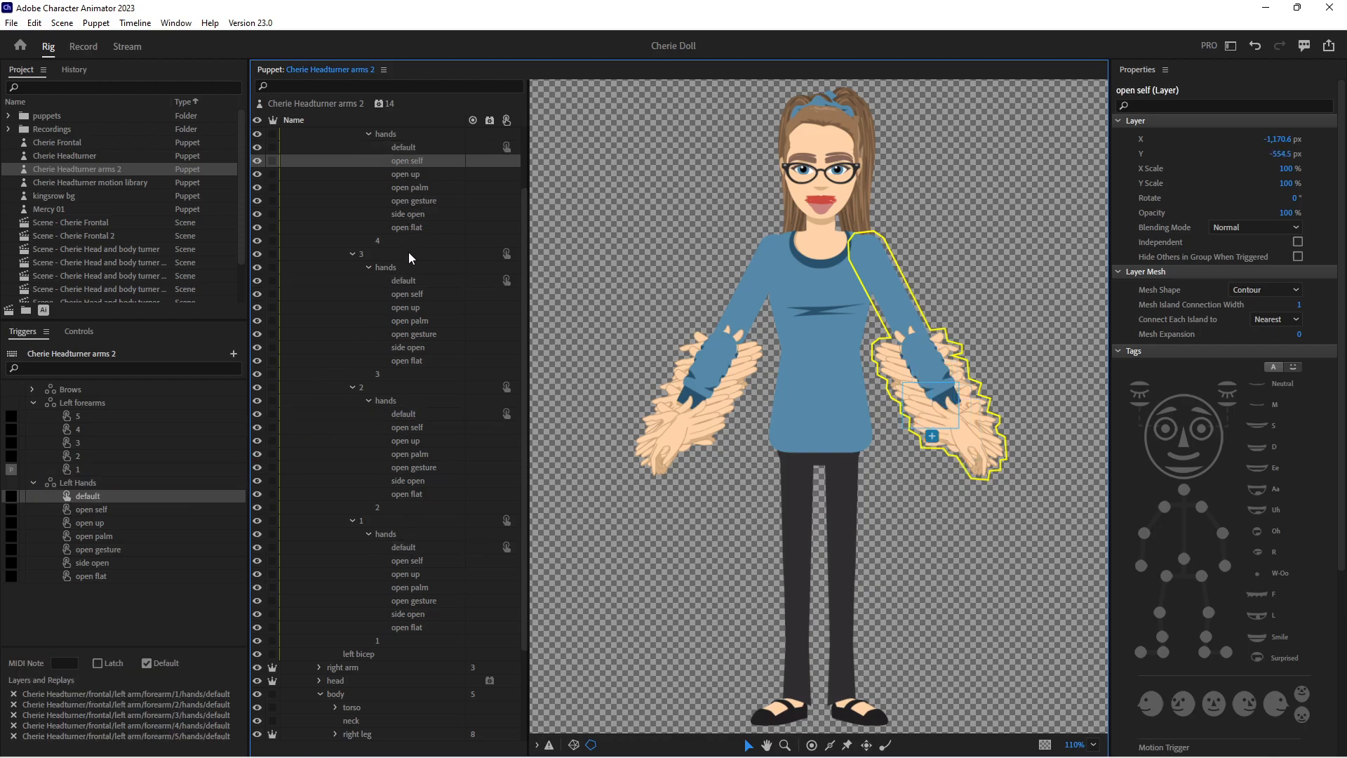
left_click(407, 292, "ctrl")
left_click(403, 426, "ctrl")
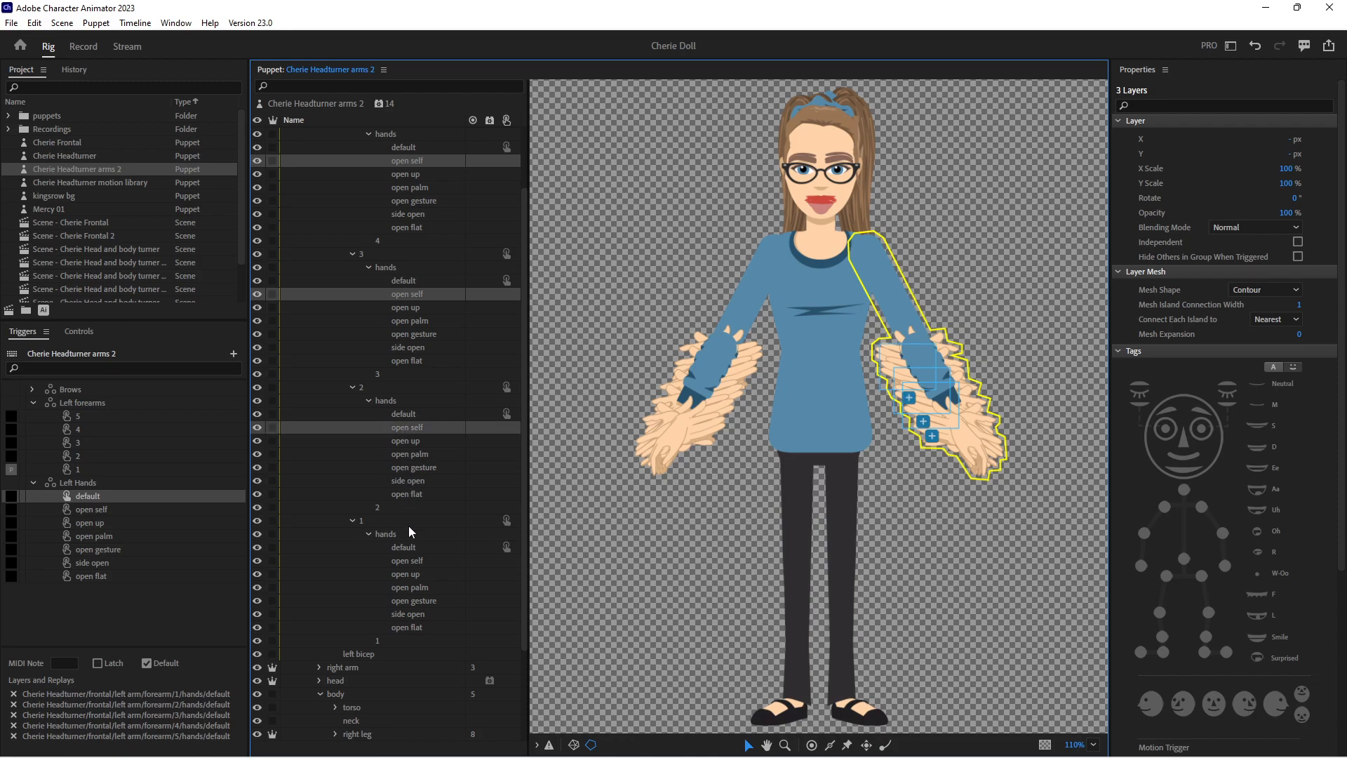
left_click(406, 560, "ctrl")
left_click_drag(412, 429, 169, 514)
Add the open up hand layers of left forearms 4, 3, 2 and 1 to the open up trigger in Left Hands
left_click(406, 174)
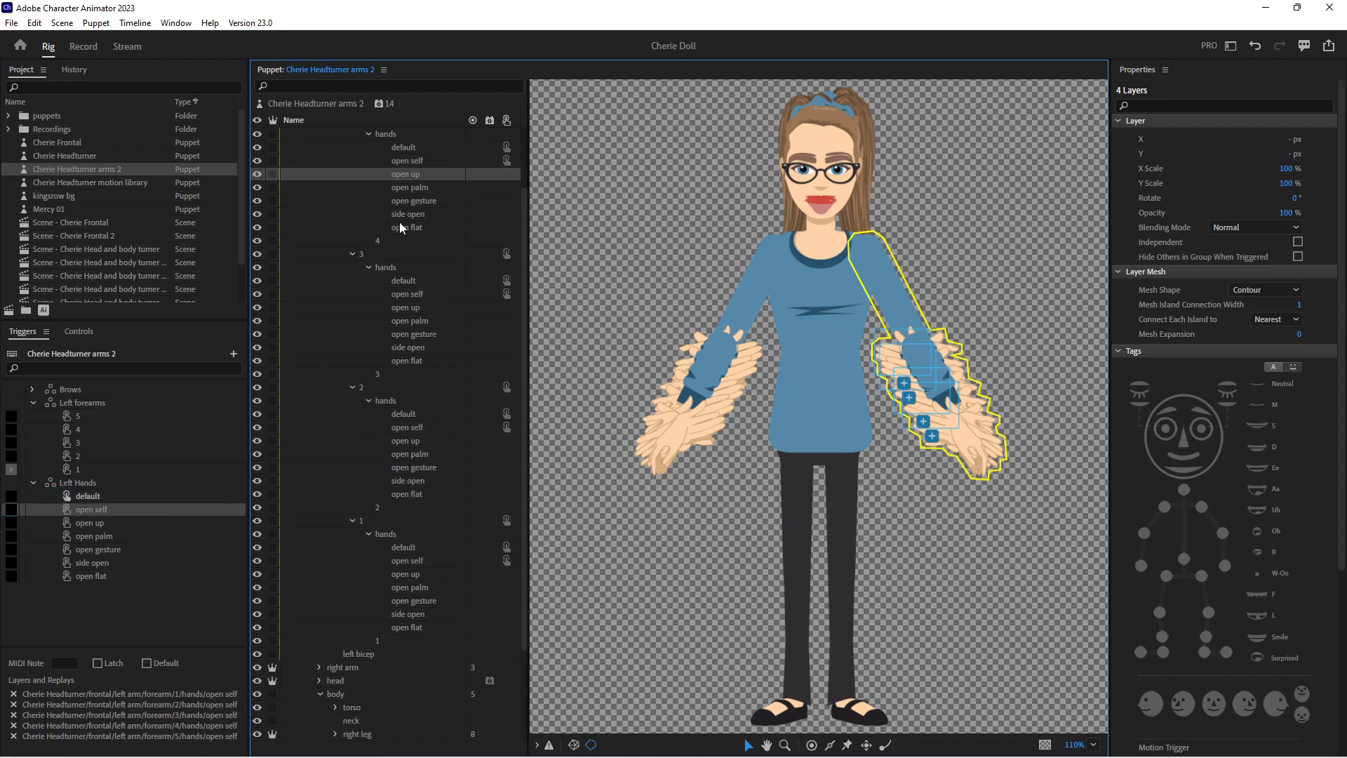
left_click(405, 307, "ctrl")
left_click(406, 441, "ctrl")
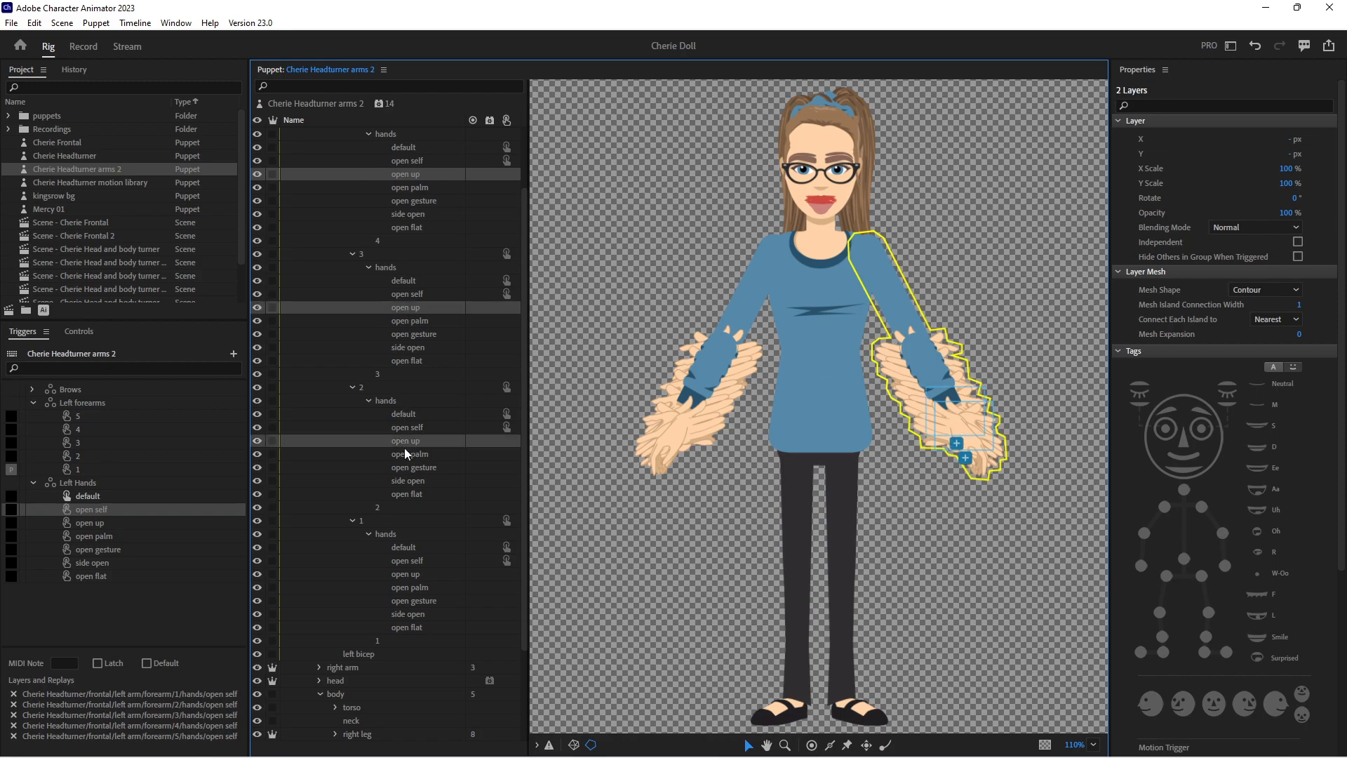
left_click(411, 573, "ctrl")
left_click_drag(417, 307, 175, 524)
Add the open palm hand layers of left forearms 4, 3, 2 and 1 to the open palm trigger in Left Hands
left_click(409, 188)
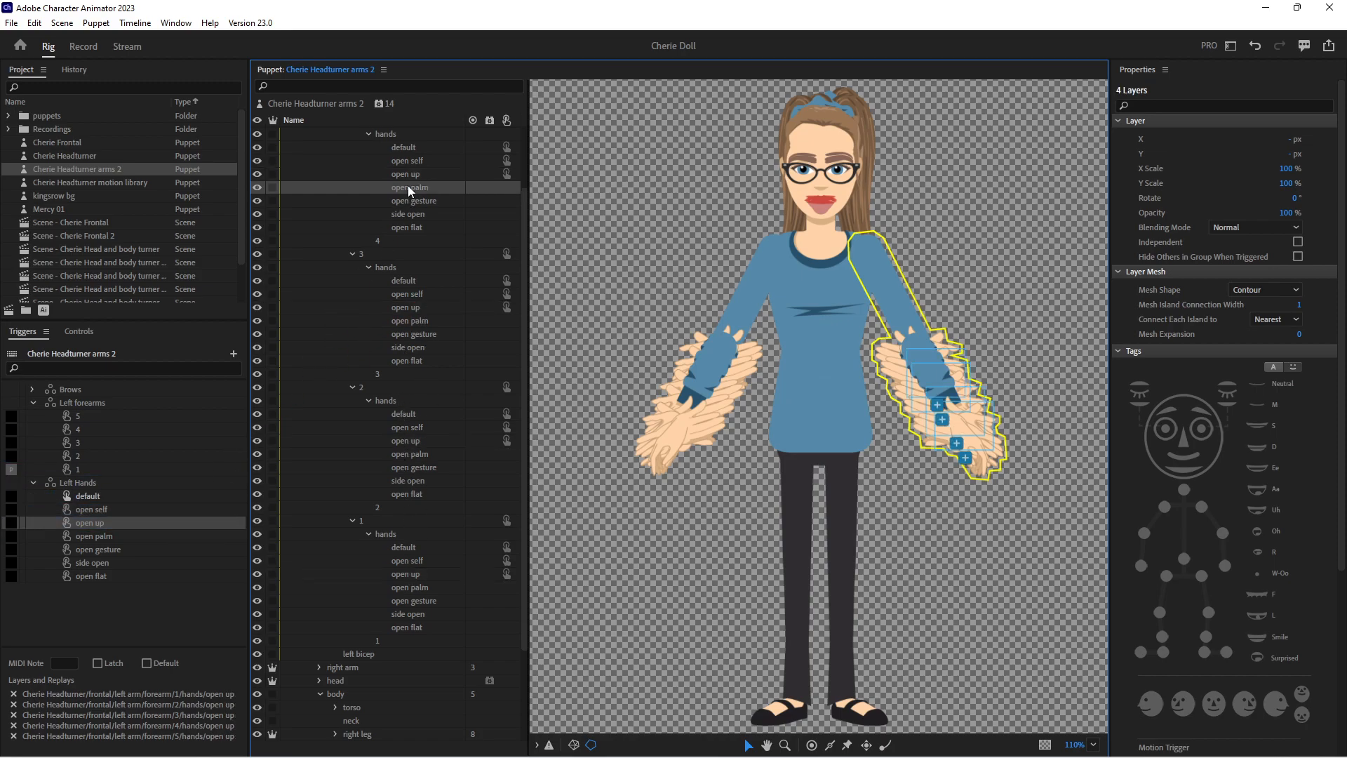
left_click(414, 321, "ctrl")
left_click(411, 455, "ctrl")
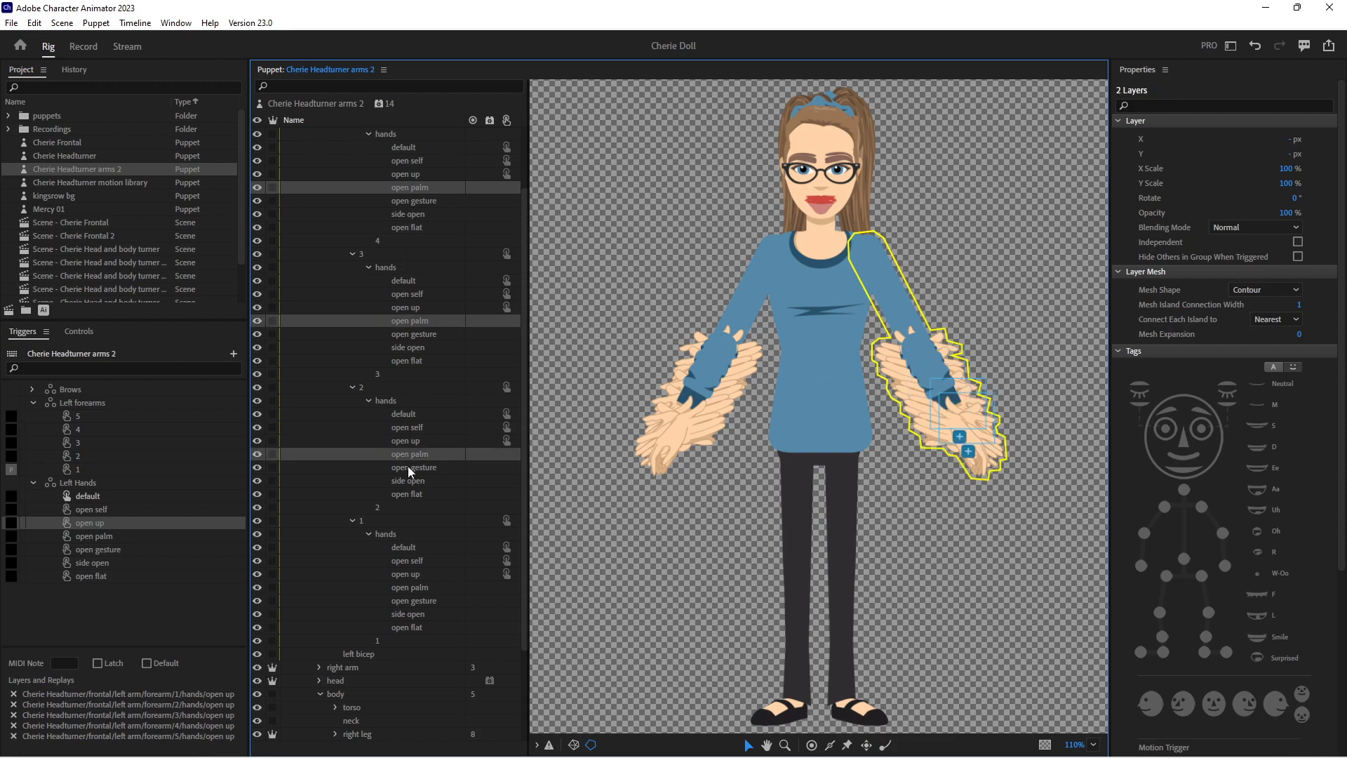
left_click(414, 588, "ctrl")
left_click_drag(425, 454, 208, 544)
Add the open gesture hand layers of left forearms 4, 3, 2 and 1 to the open gesture trigger in Left Hands
left_click(416, 200)
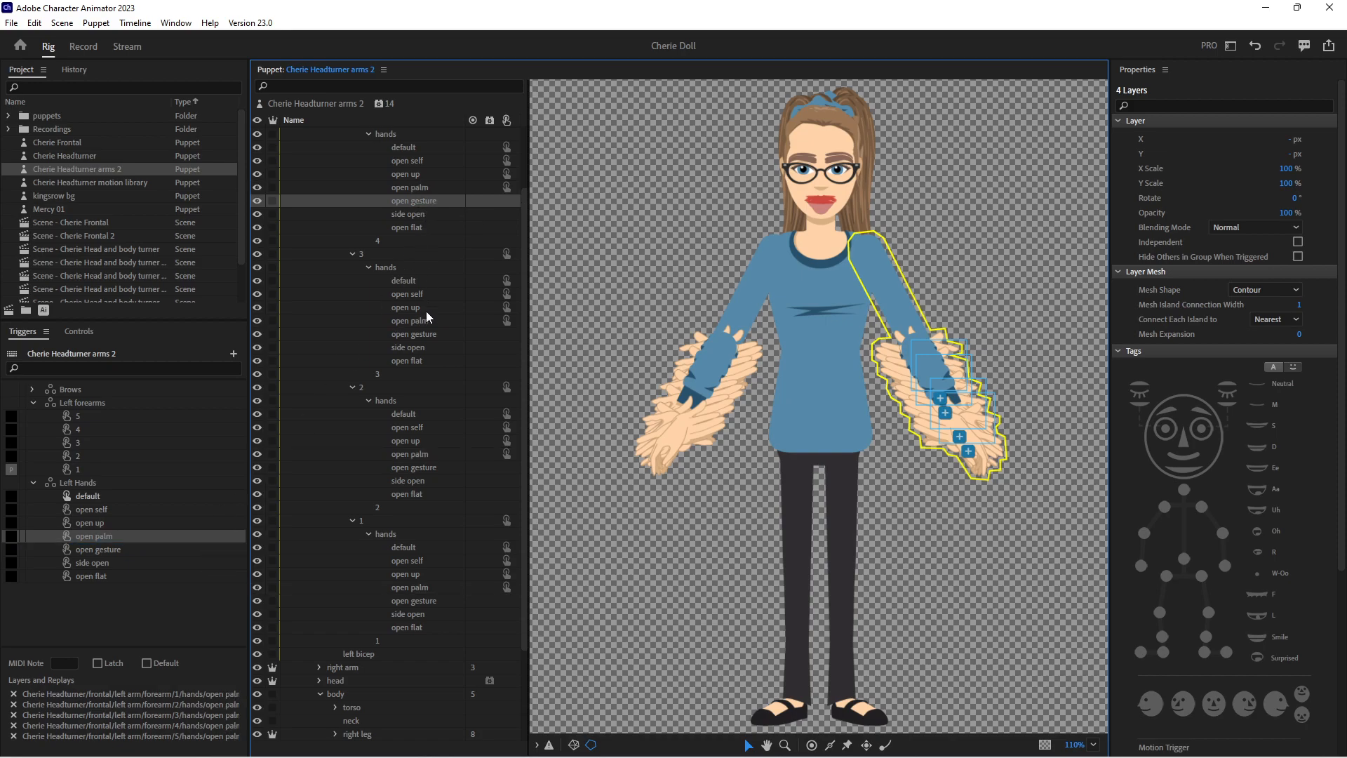
left_click(419, 334, "ctrl")
left_click(407, 468, "ctrl")
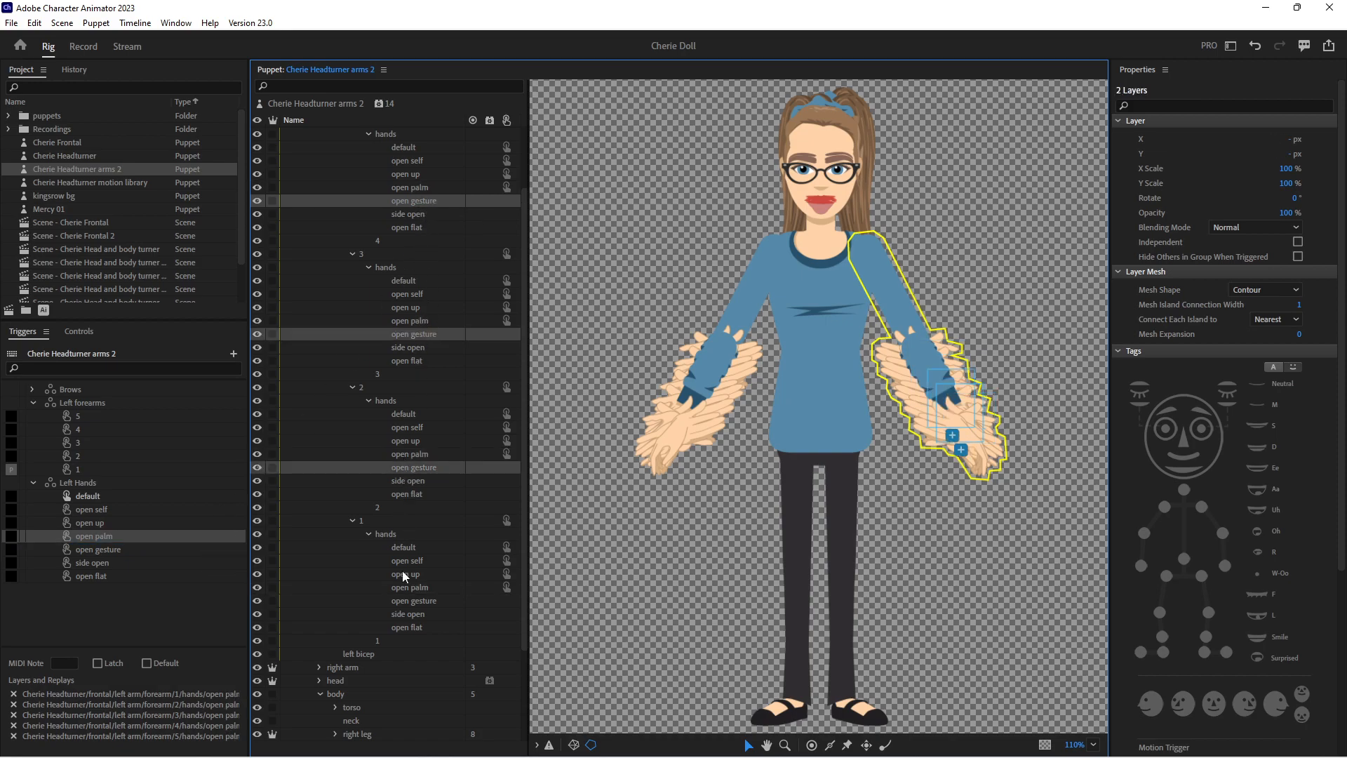
left_click(410, 605, "ctrl")
left_click_drag(418, 469, 224, 553)
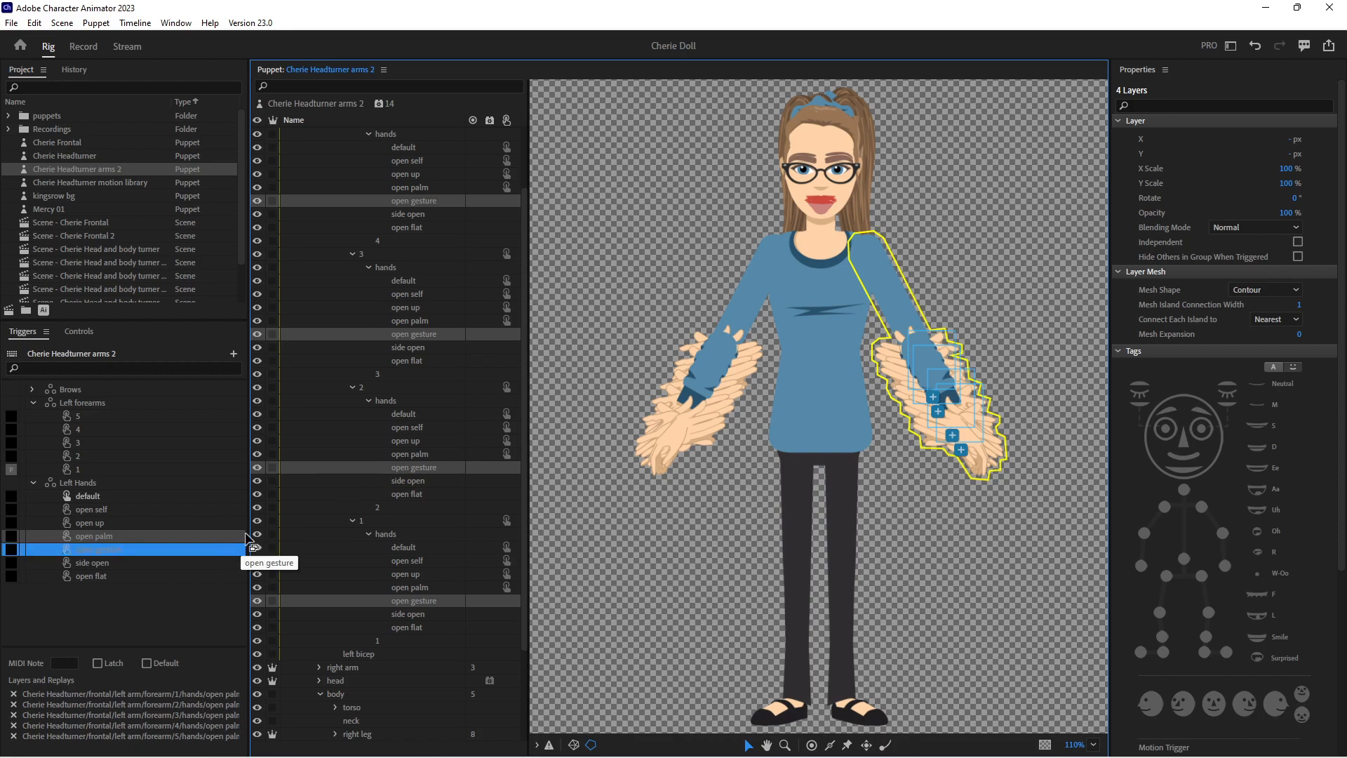
Add the side open hand layers of left forearms 4, 3, 2 and 1 to the side open trigger in Left Hands
left_click(414, 215)
left_click(413, 349, "ctrl")
left_click(412, 482, "ctrl")
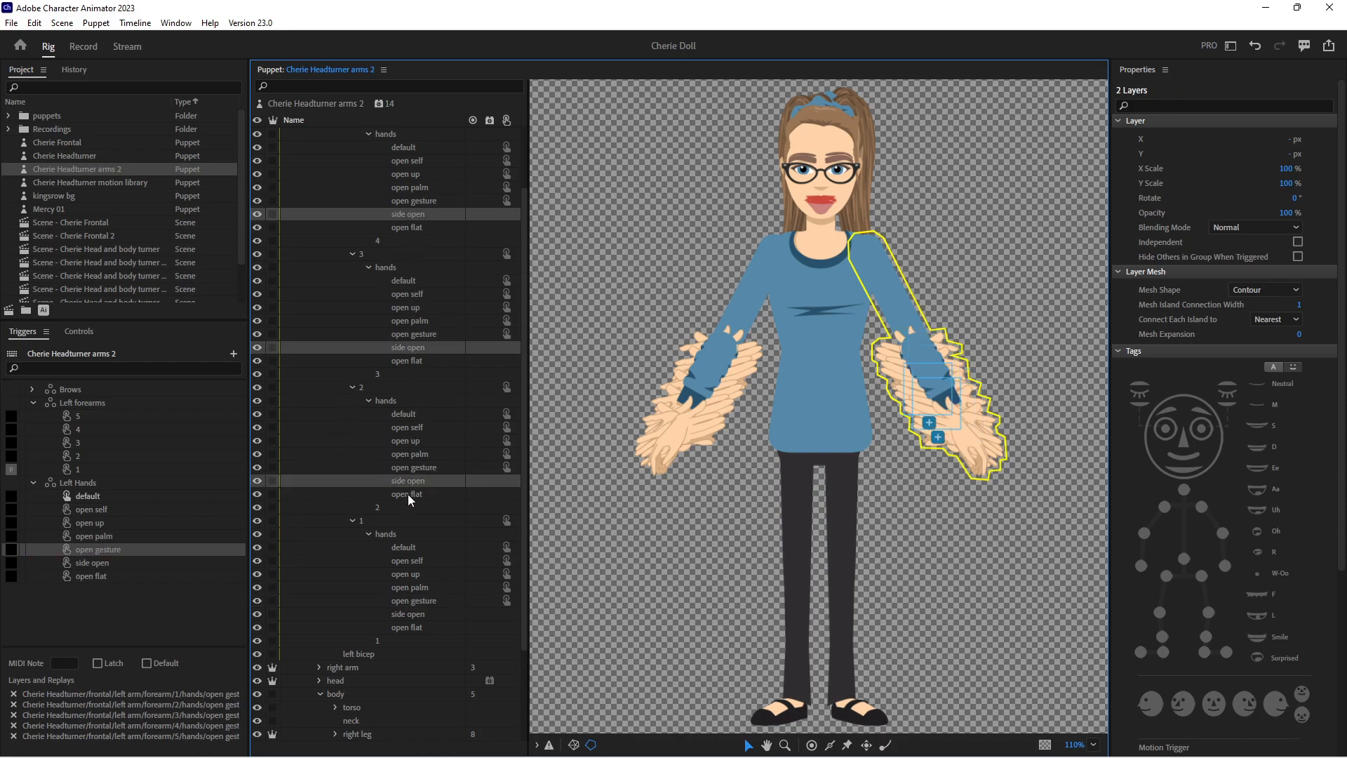
left_click(409, 615, "ctrl")
left_click_drag(400, 484, 218, 569)
Add the open flat hand layers of left forearms 4, 3, 2 and 1 to the open flat trigger in Left Hands
left_click(412, 228)
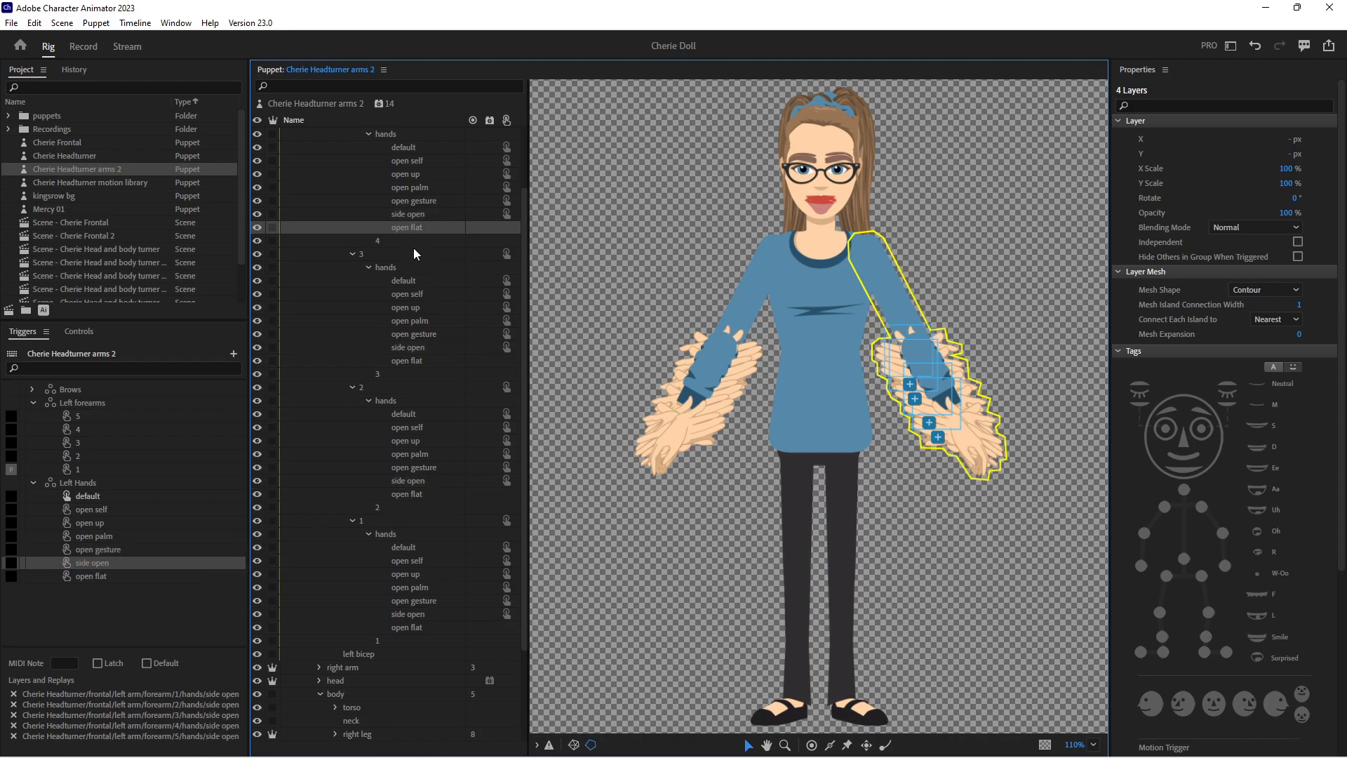
left_click(405, 362, "ctrl")
left_click(413, 495, "ctrl")
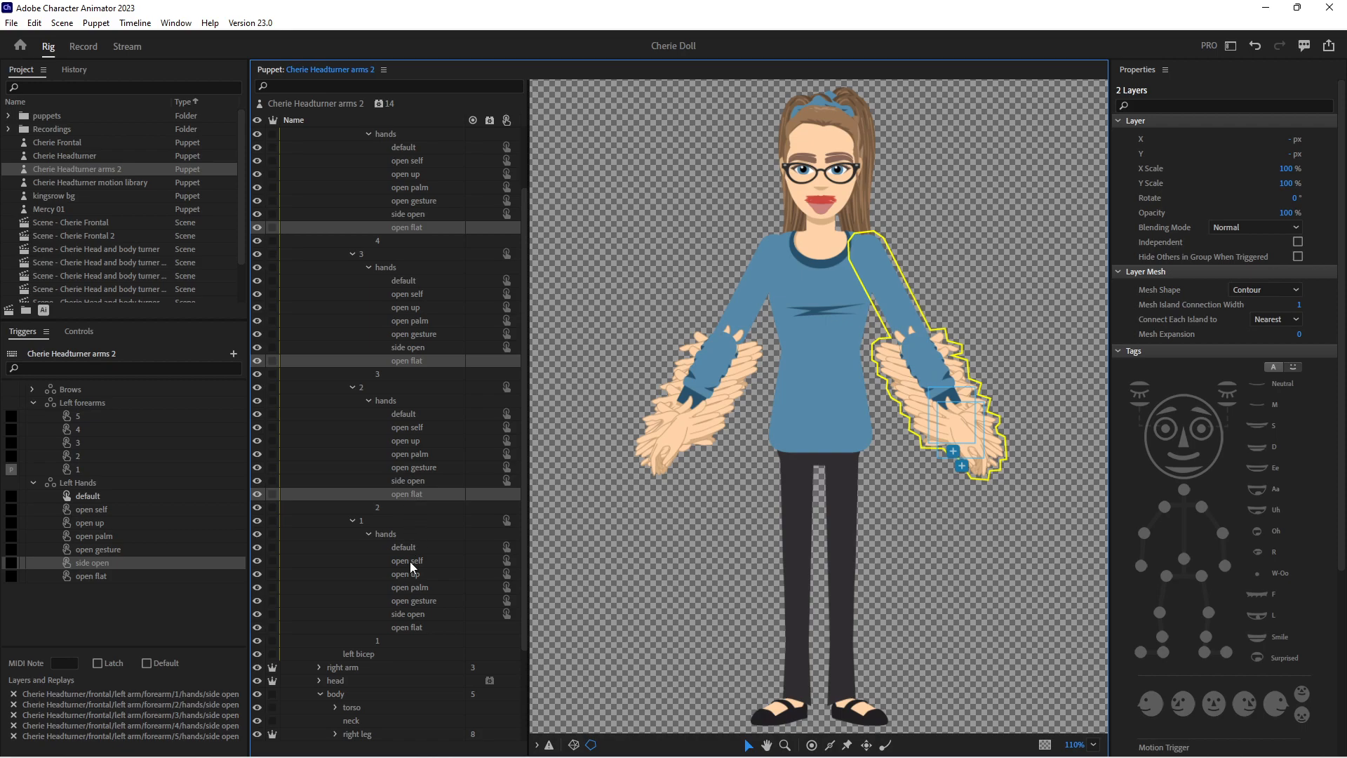
left_click(407, 628, "ctrl")
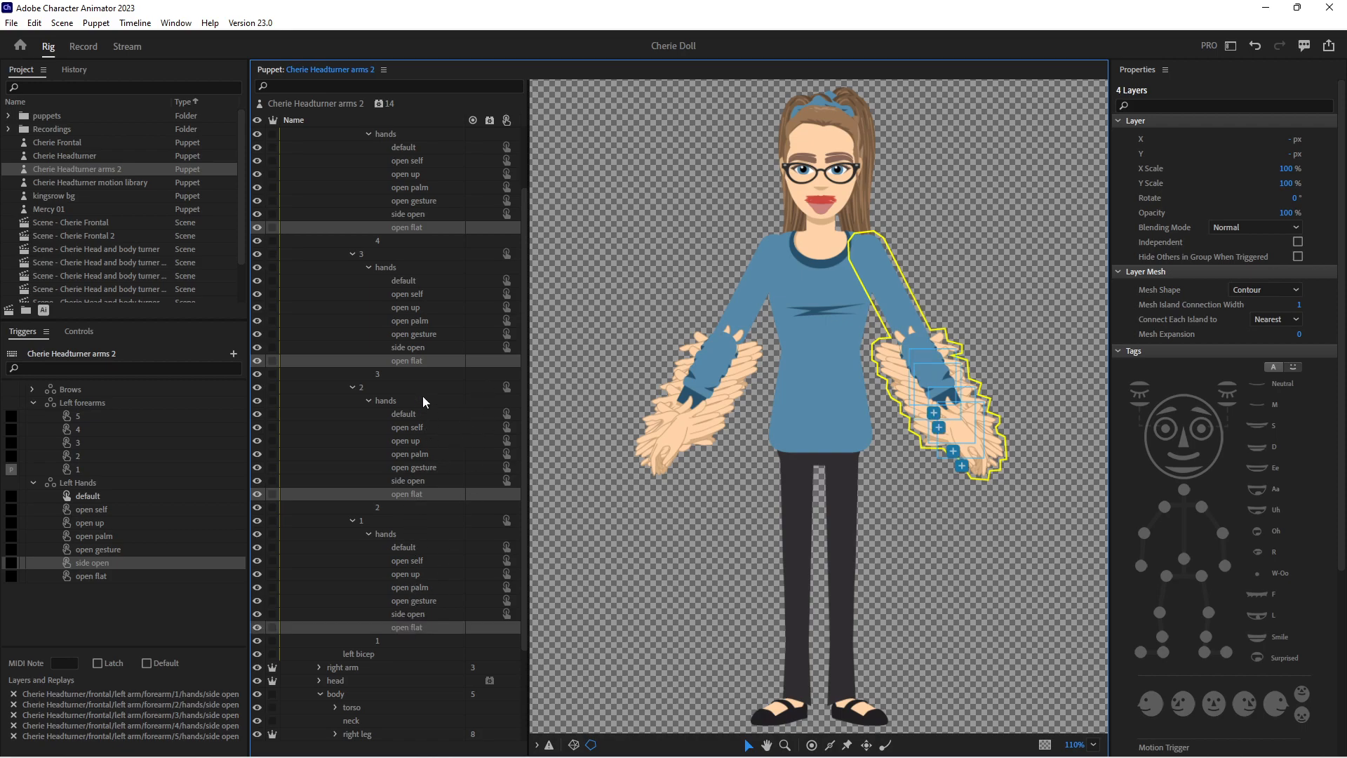
left_click_drag(418, 362, 188, 566)
Open the trigger key entries of open gesture and open up, and collapse the Left Hands and Left forearms swap sets
left_click(12, 549)
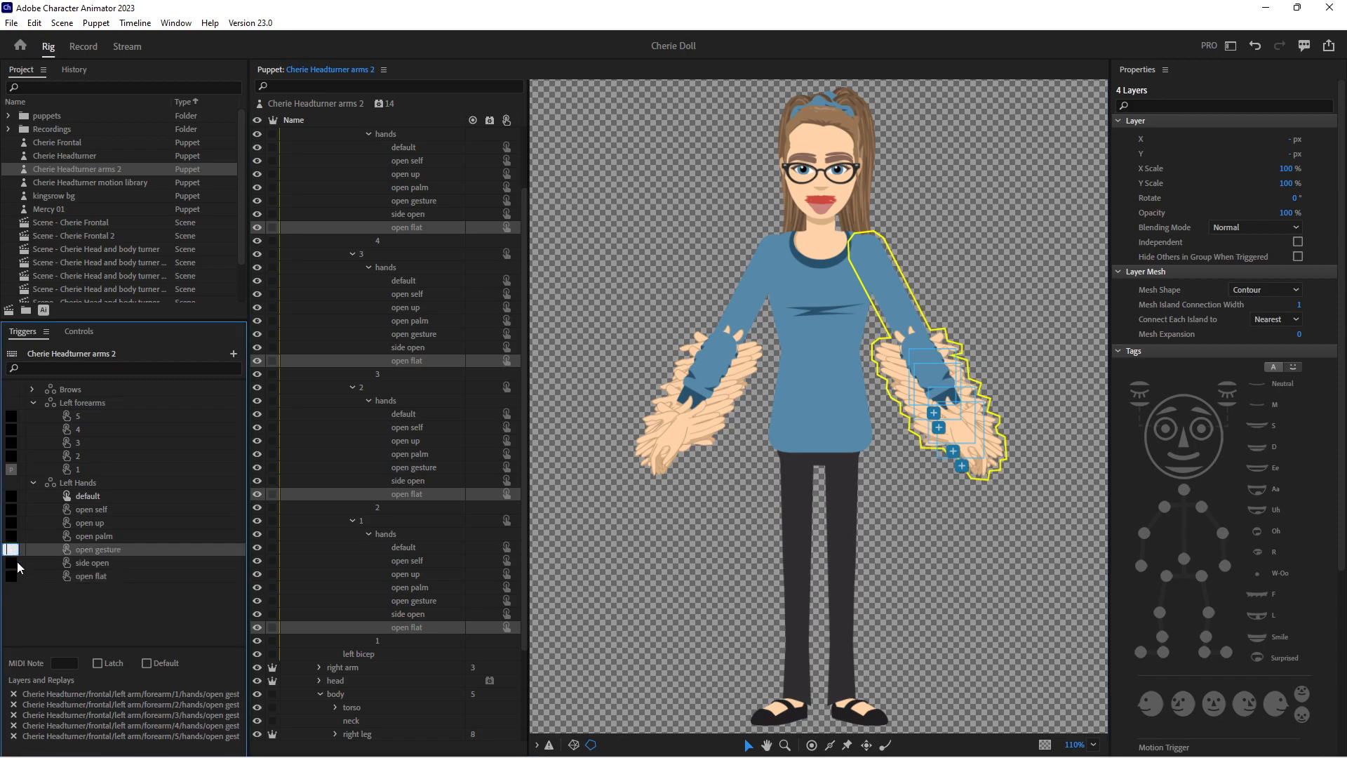
left_click(12, 523)
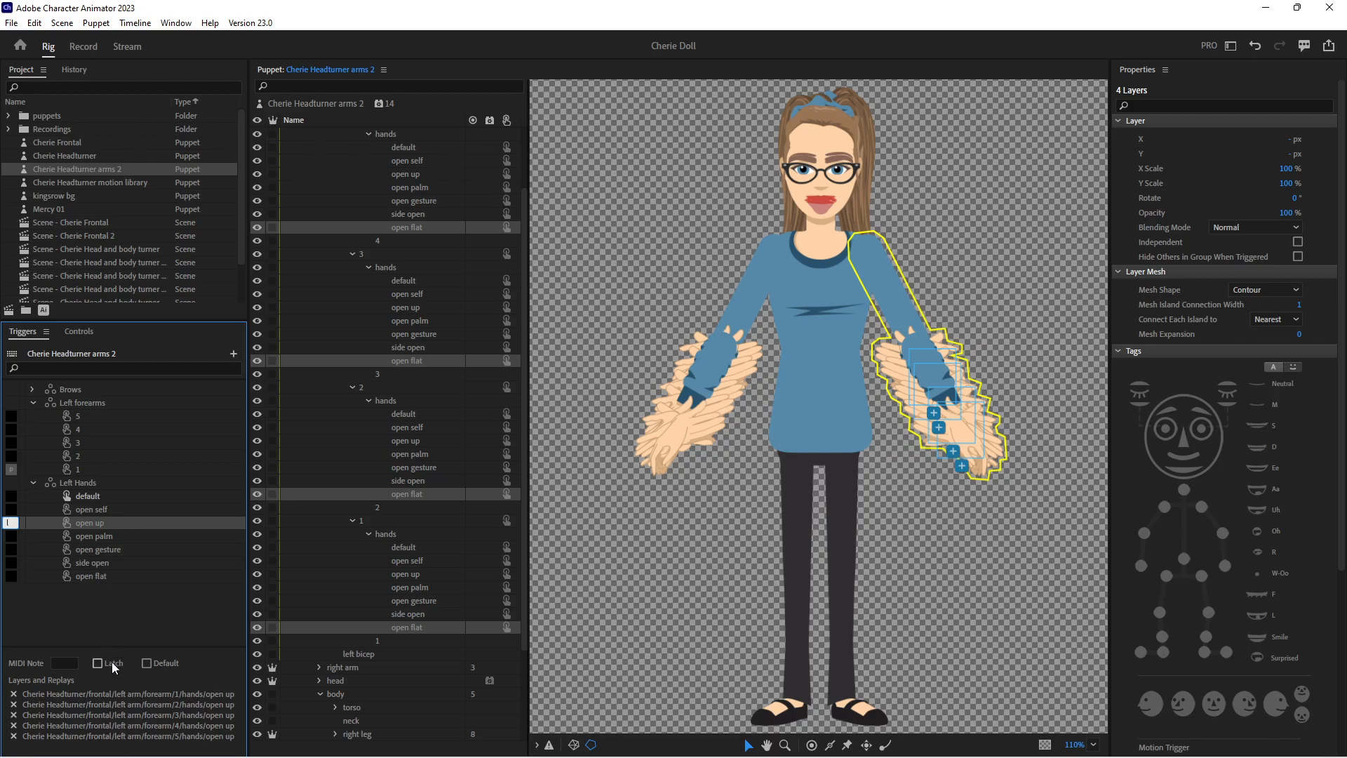
left_click(34, 482)
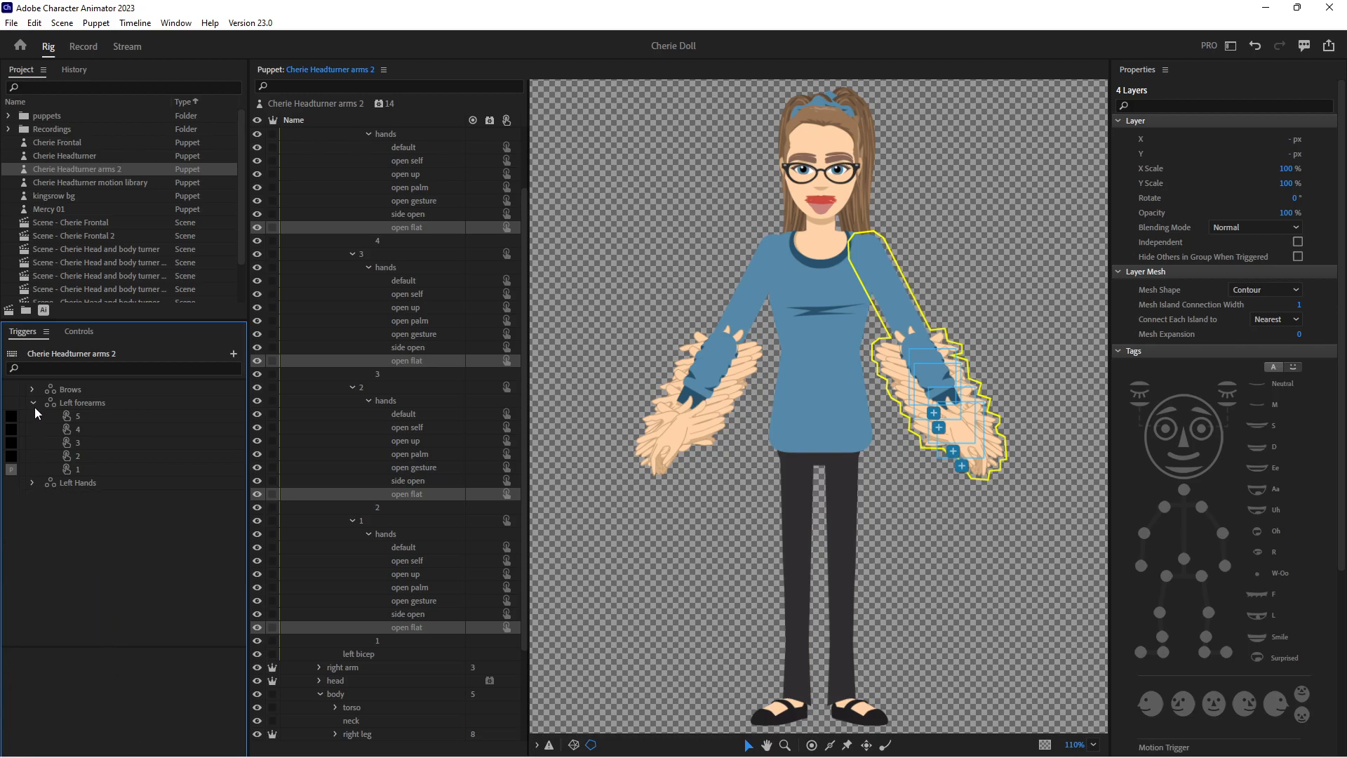
left_click(33, 402)
Collapse the hands groups, the forearm group and the whole left arm in the puppet's layer structure
scroll(344, 220, "up", 2)
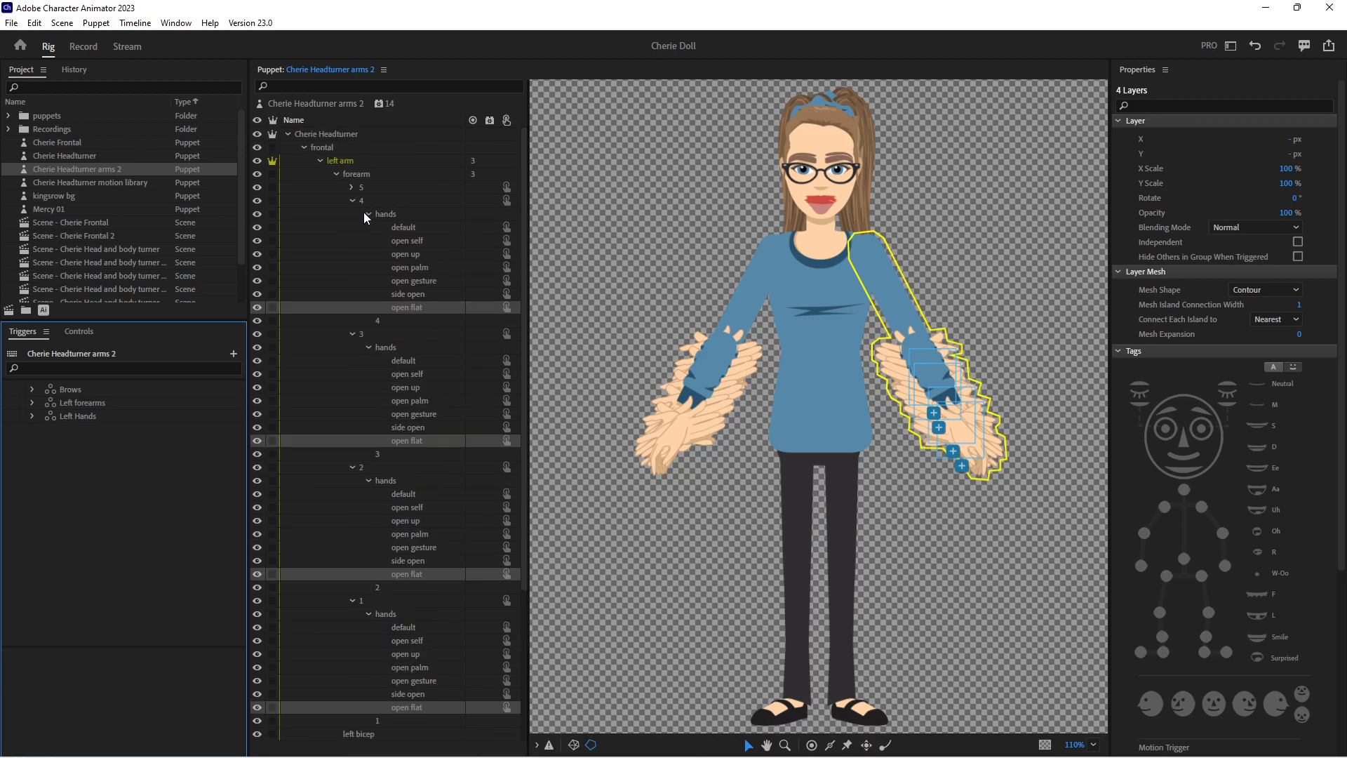
left_click(366, 213)
left_click(367, 254)
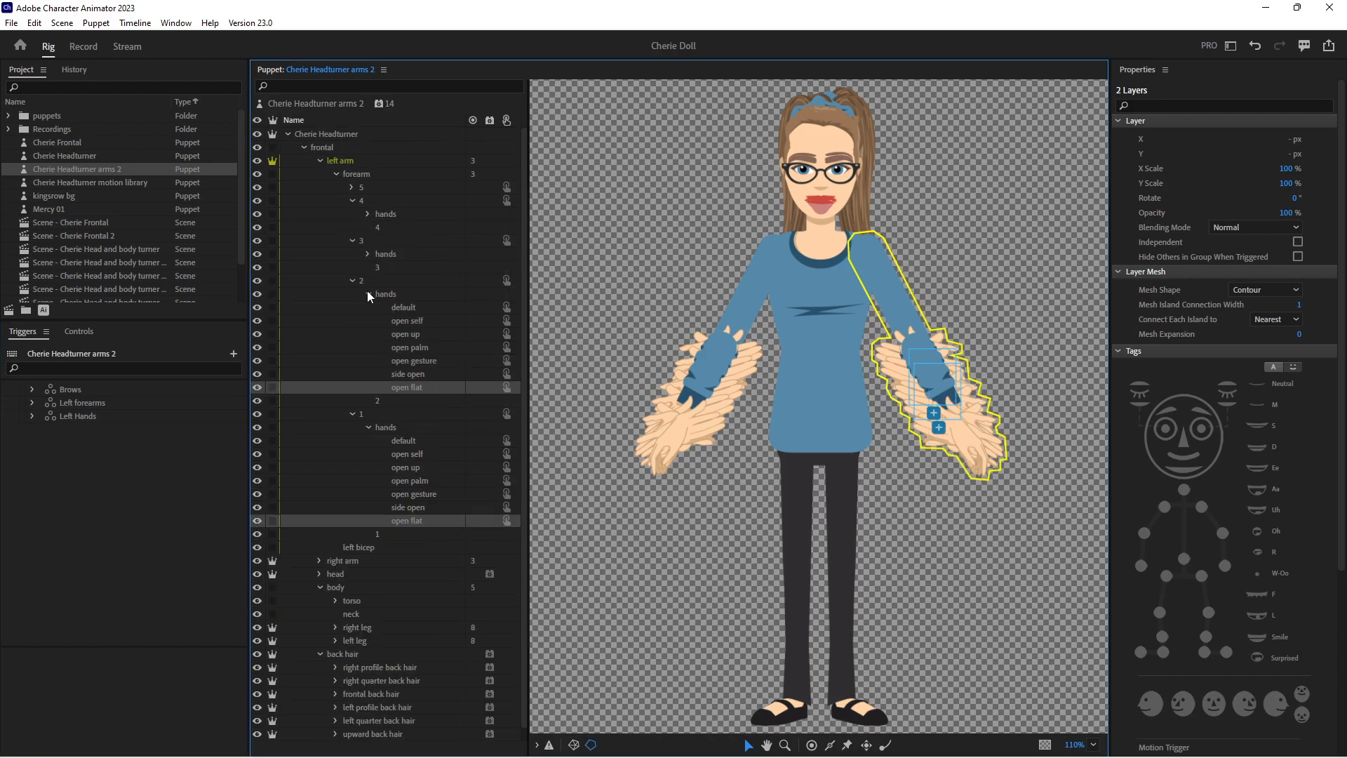
left_click(367, 293)
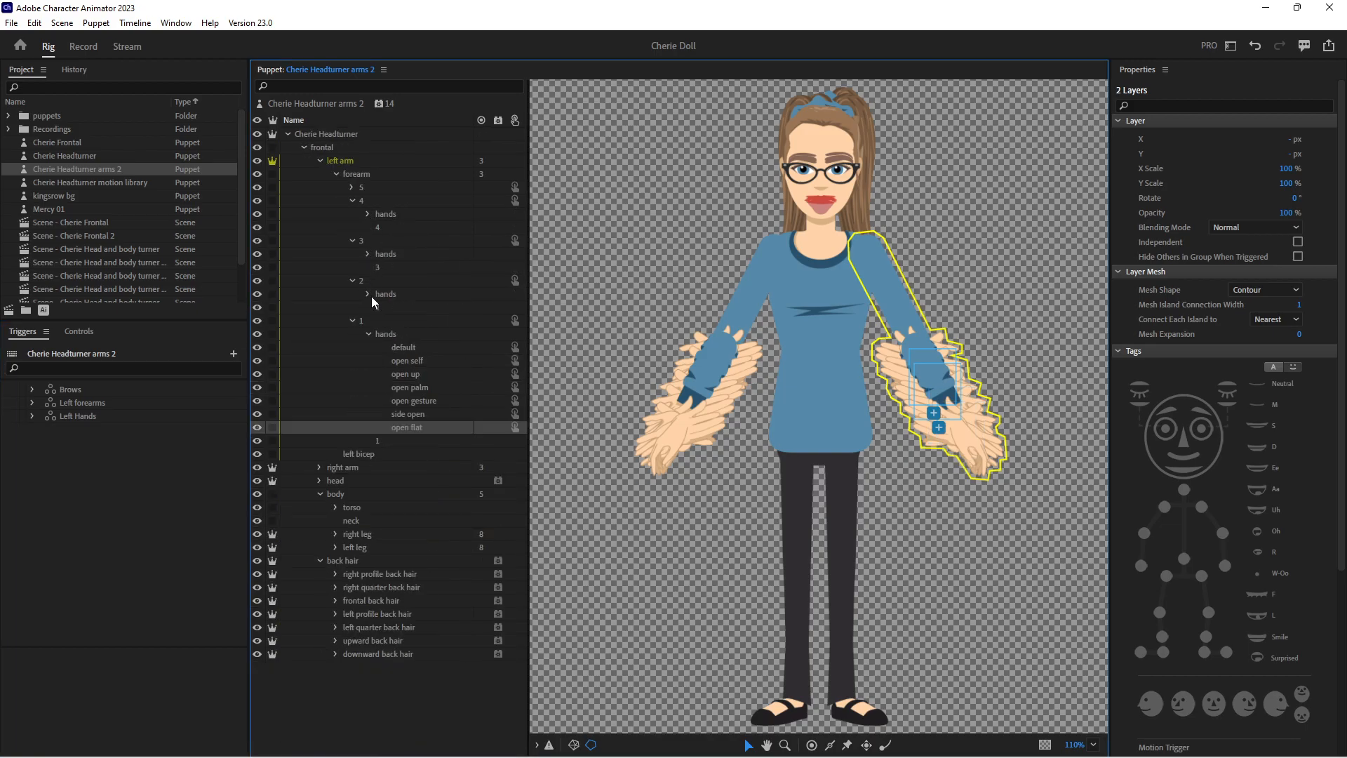
left_click(352, 201)
left_click(335, 174)
left_click(322, 160)
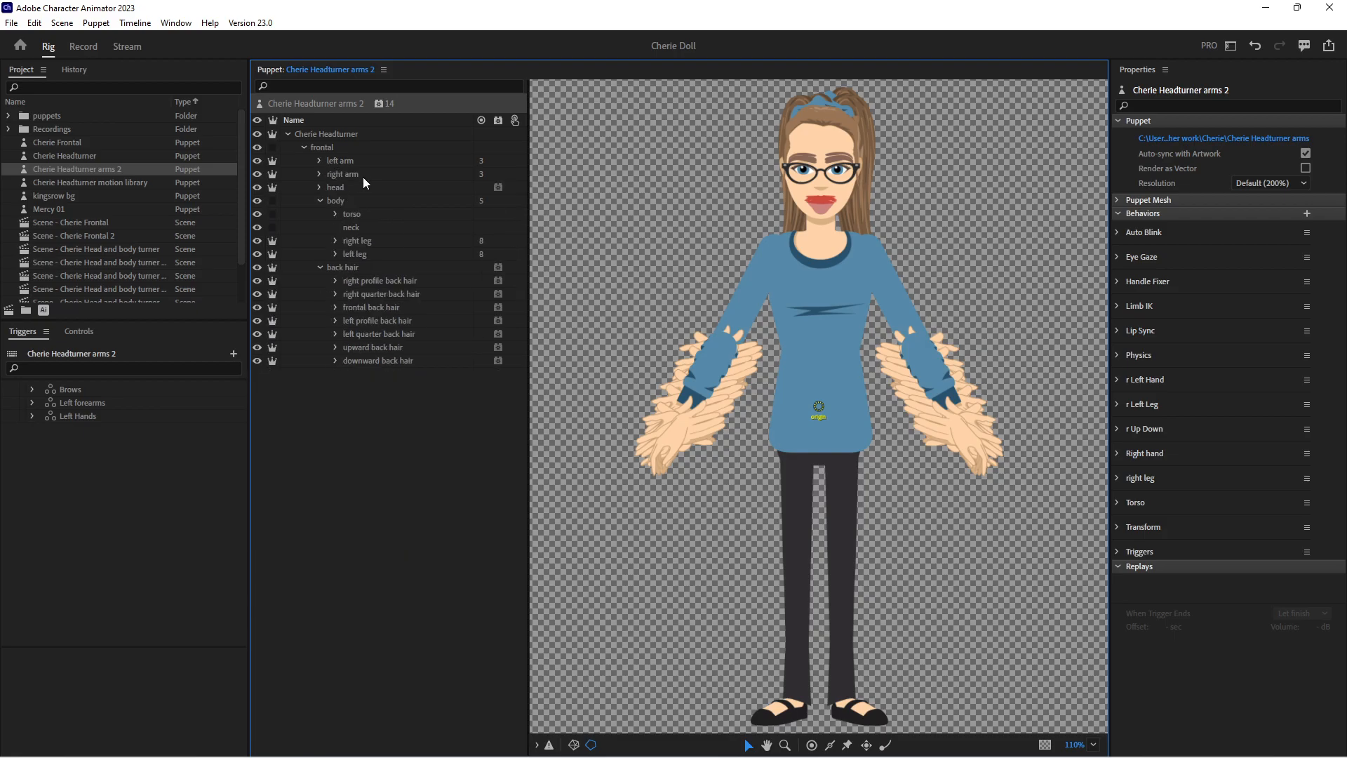
Expand the right arm in the puppet's layer structure and create a swap set from its forearm group
left_click(355, 175)
left_click(318, 175)
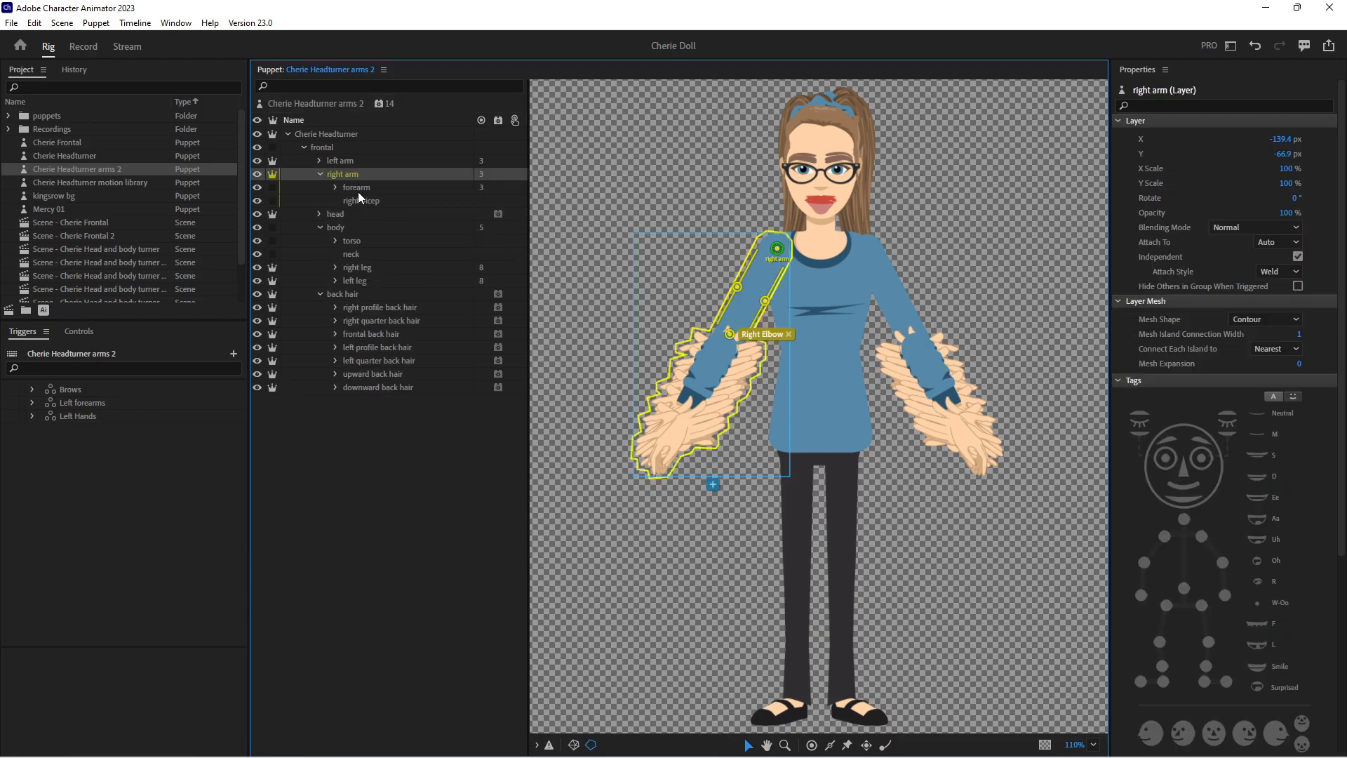
left_click(357, 188)
left_click(335, 187)
left_click(335, 187)
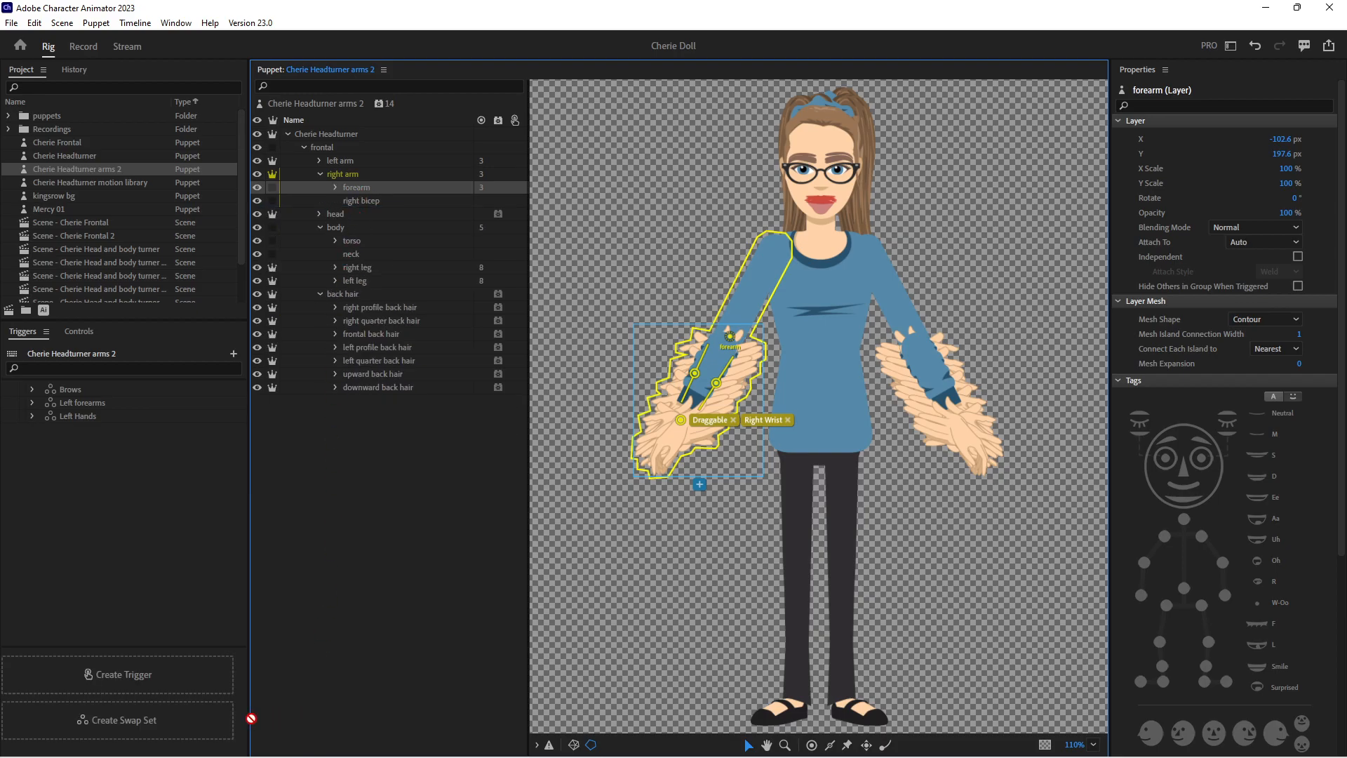
left_click(224, 725)
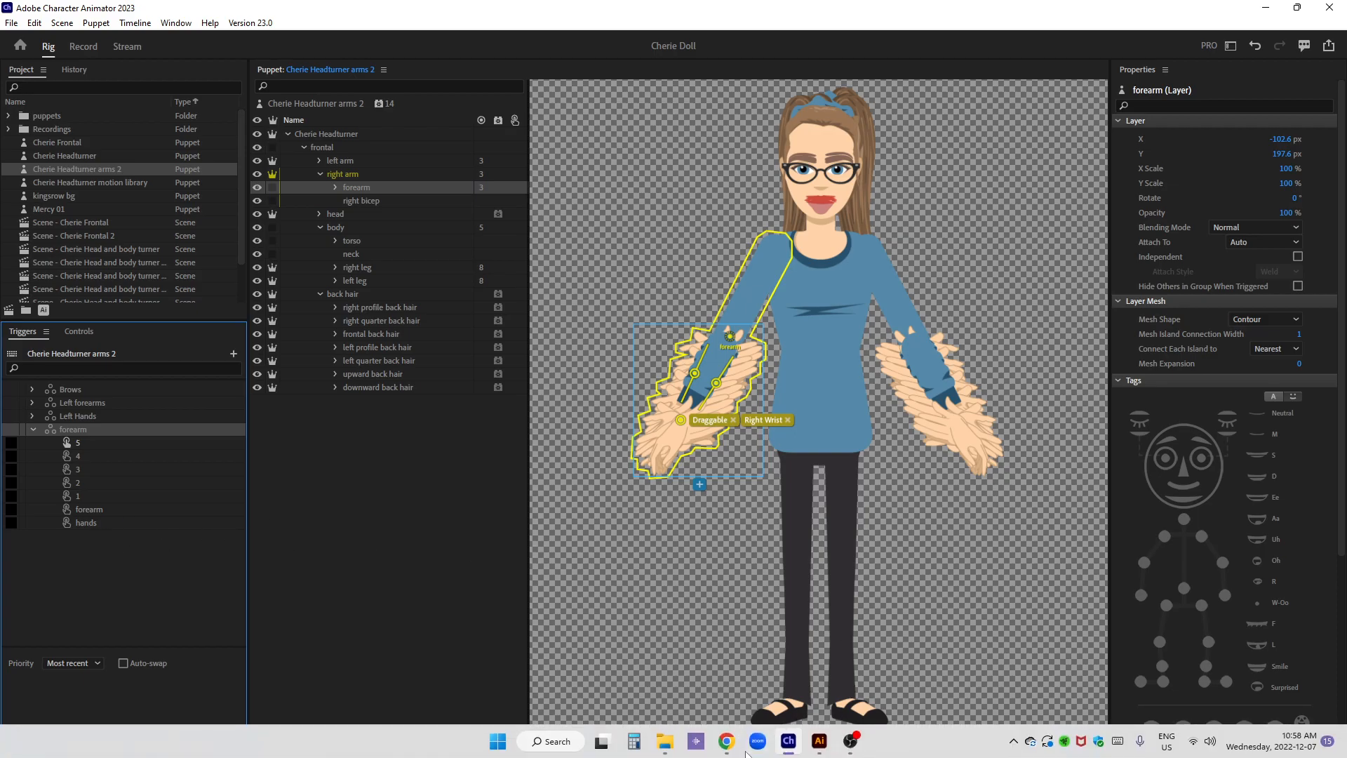
Switch to Illustrator, delete the leftover forearm and hands sublayers inside the right arm's forearm layer, and save the artwork
left_click(818, 746)
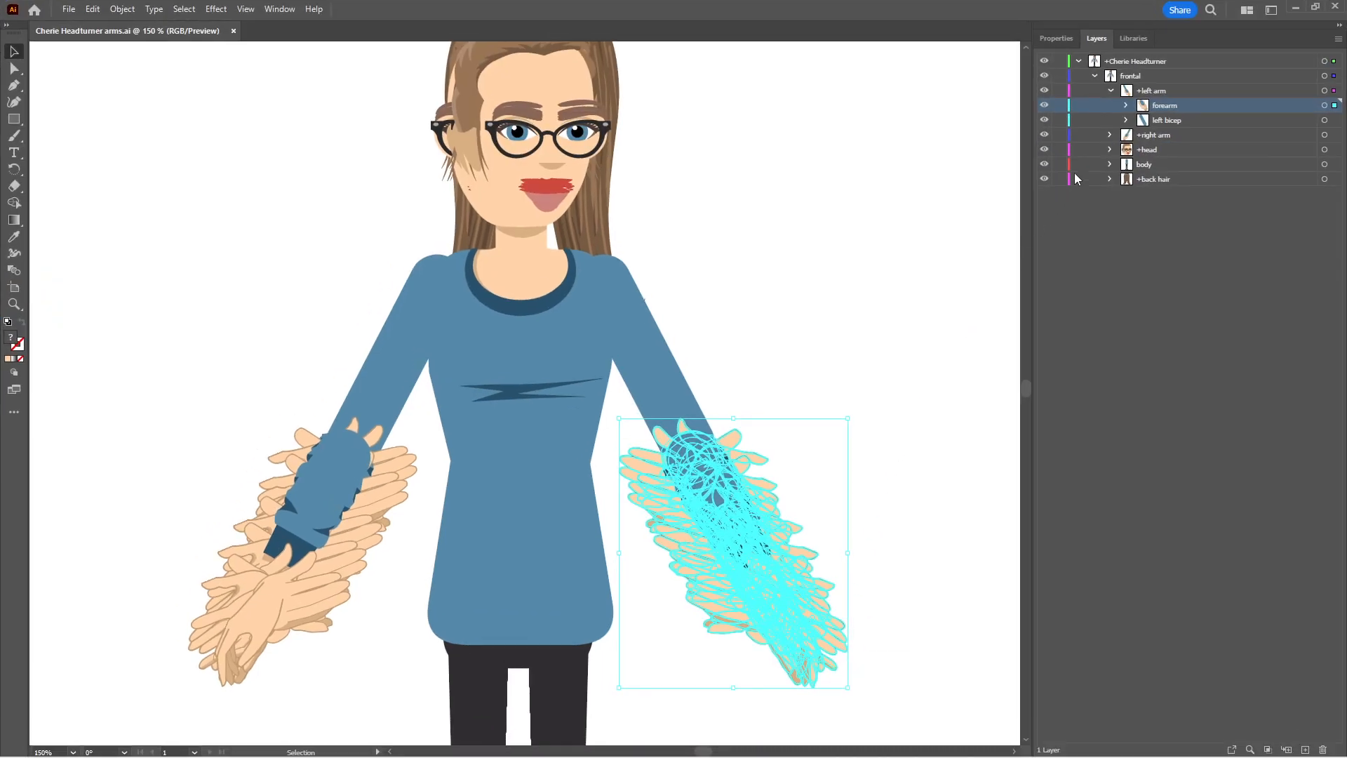
left_click(1109, 134)
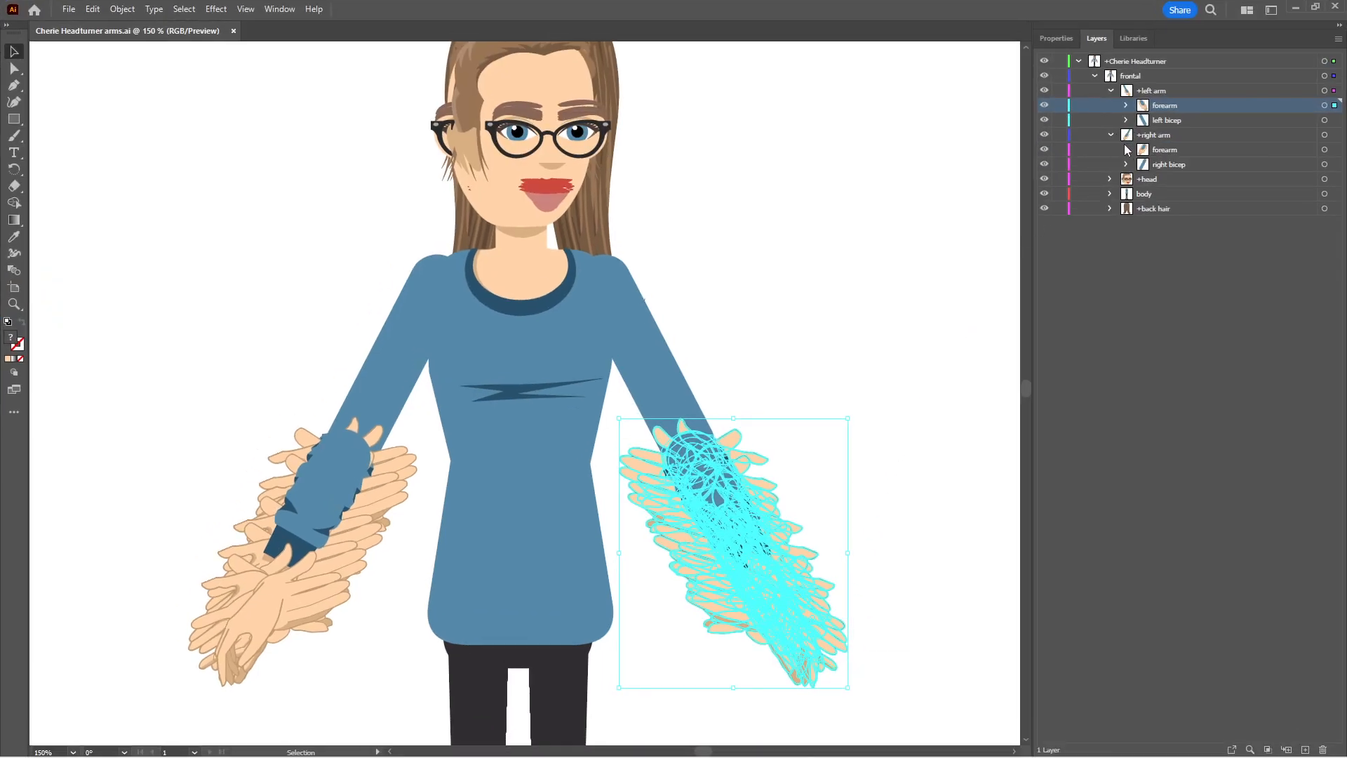
left_click(1126, 149)
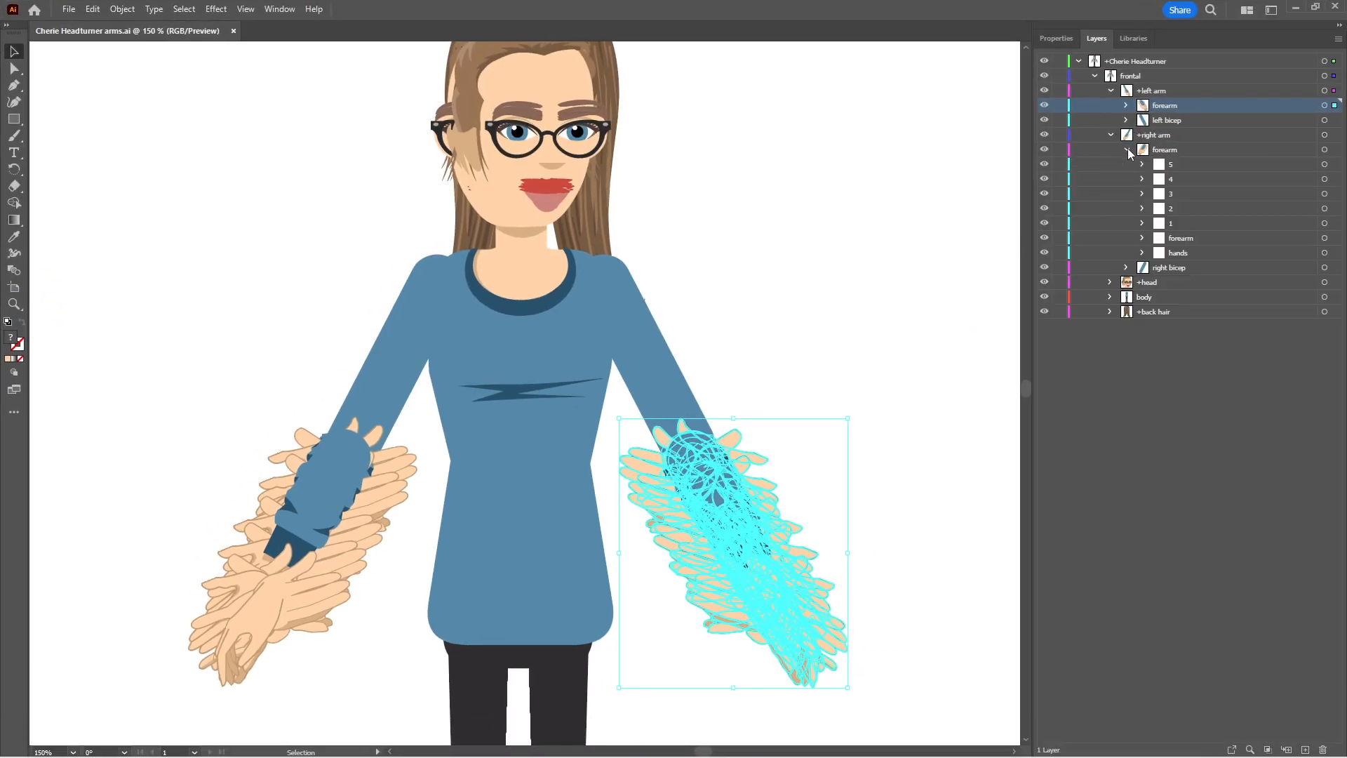
left_click(1197, 238)
left_click(1189, 252, "shift")
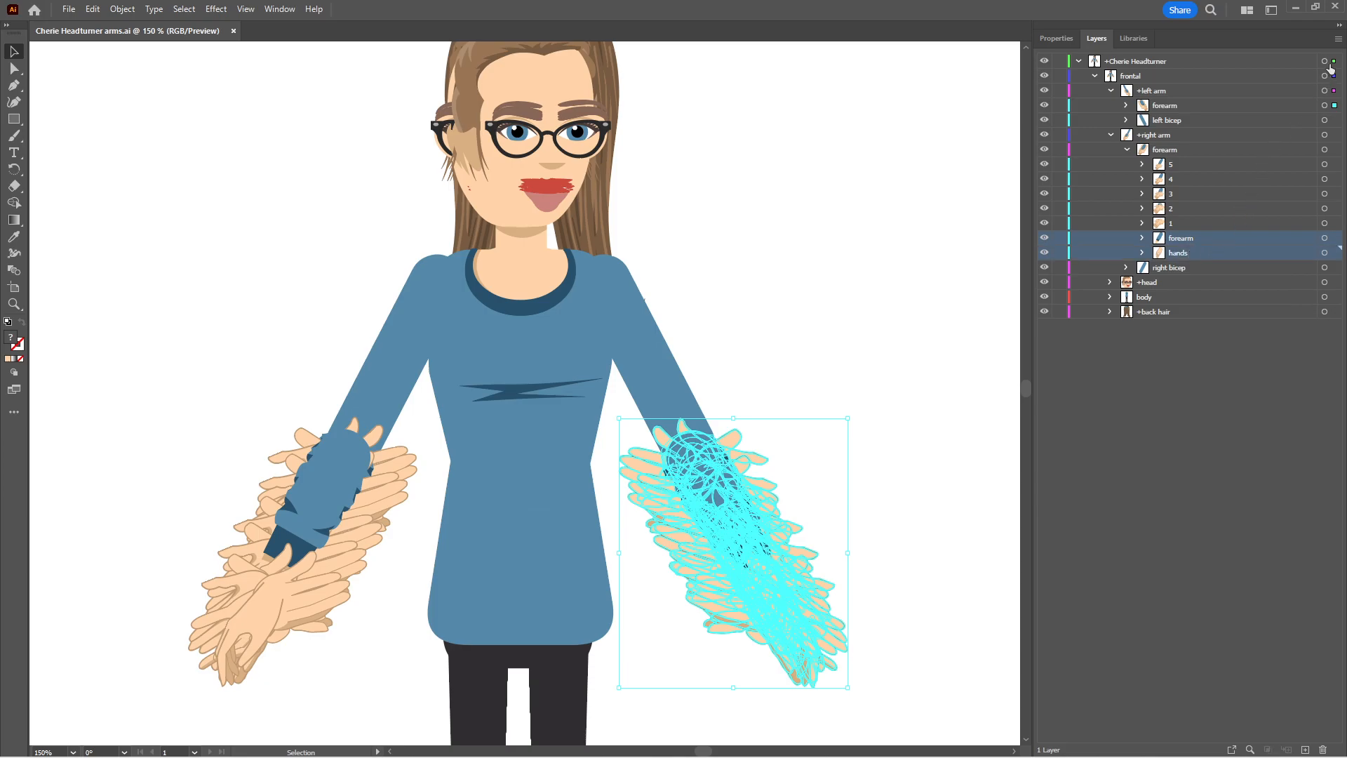
left_click(1338, 39)
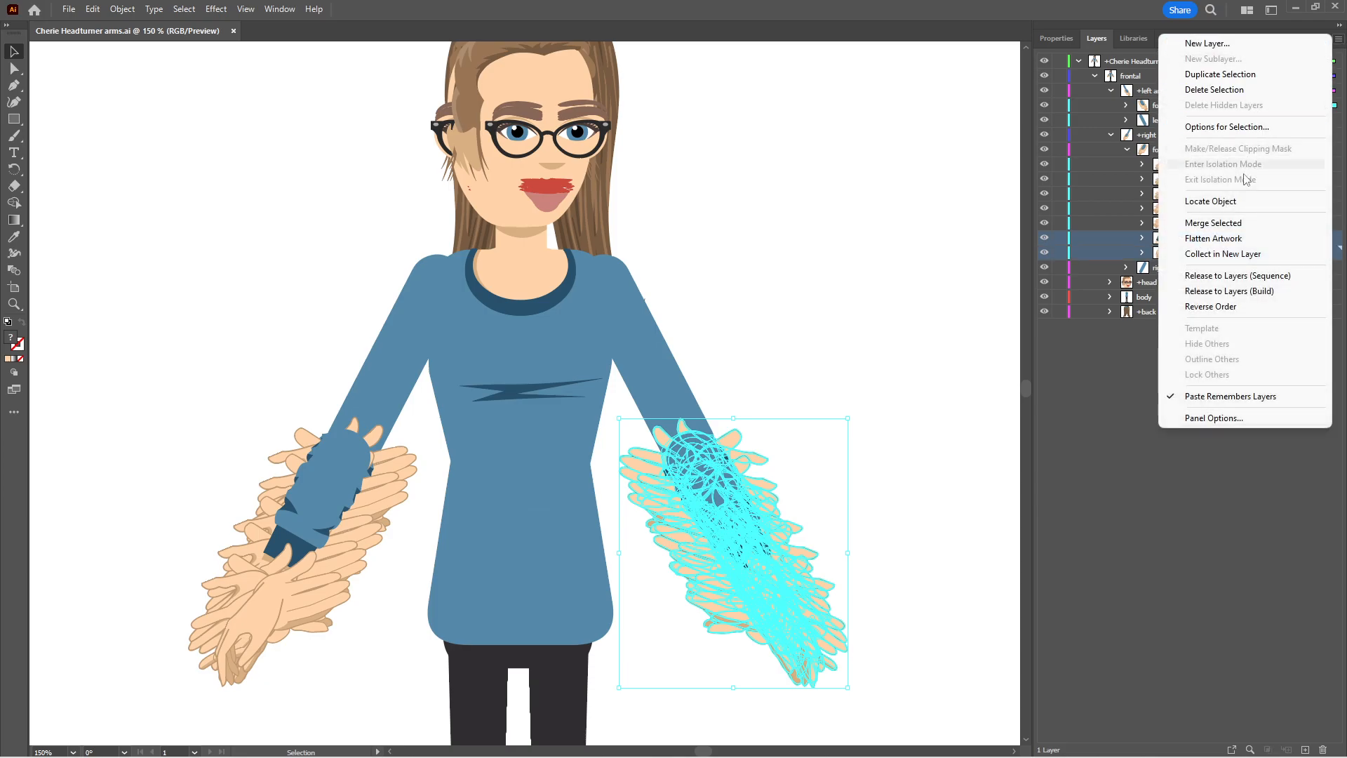
left_click(1214, 90)
left_click(707, 401)
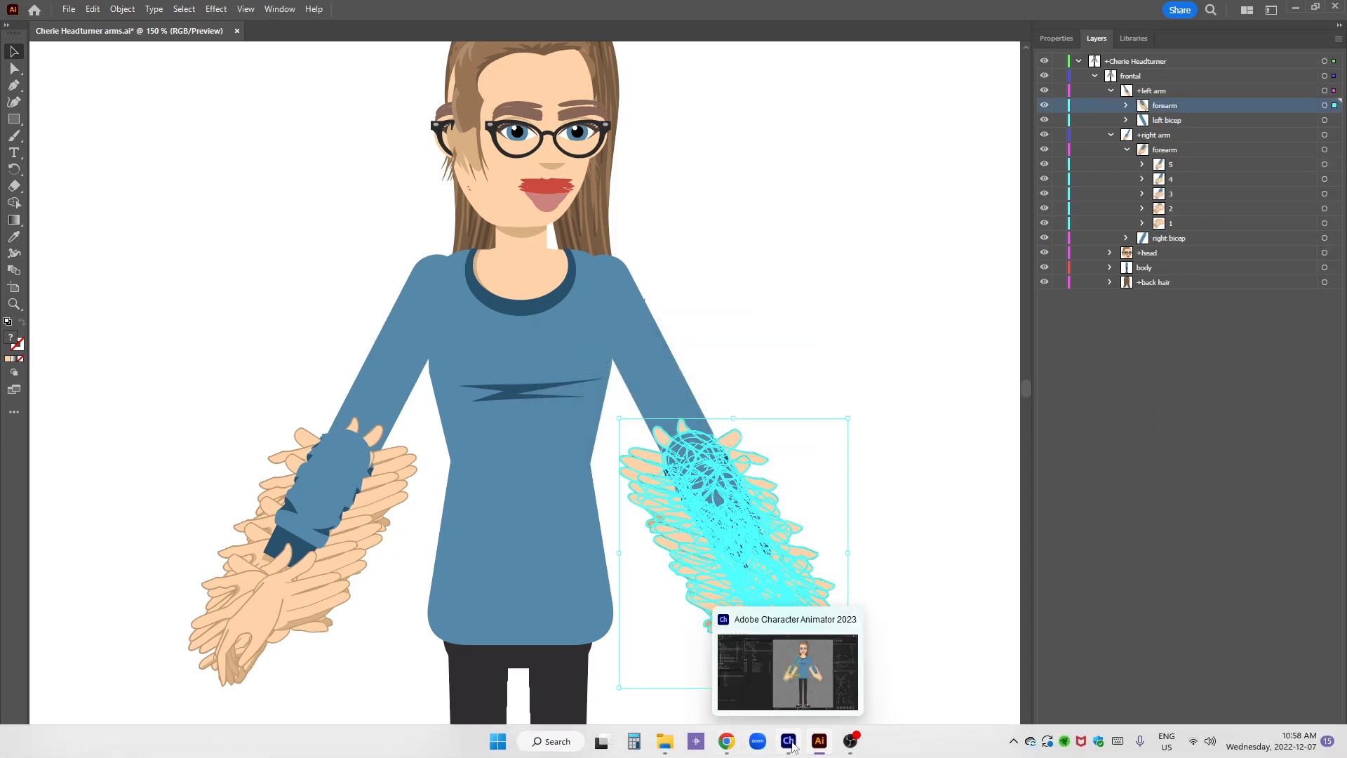
mouse_move(807, 742)
key("ctrl+s")
Return to Character Animator, delete the forearm swap set and recreate it from the right arm's updated forearm group
left_click(789, 741)
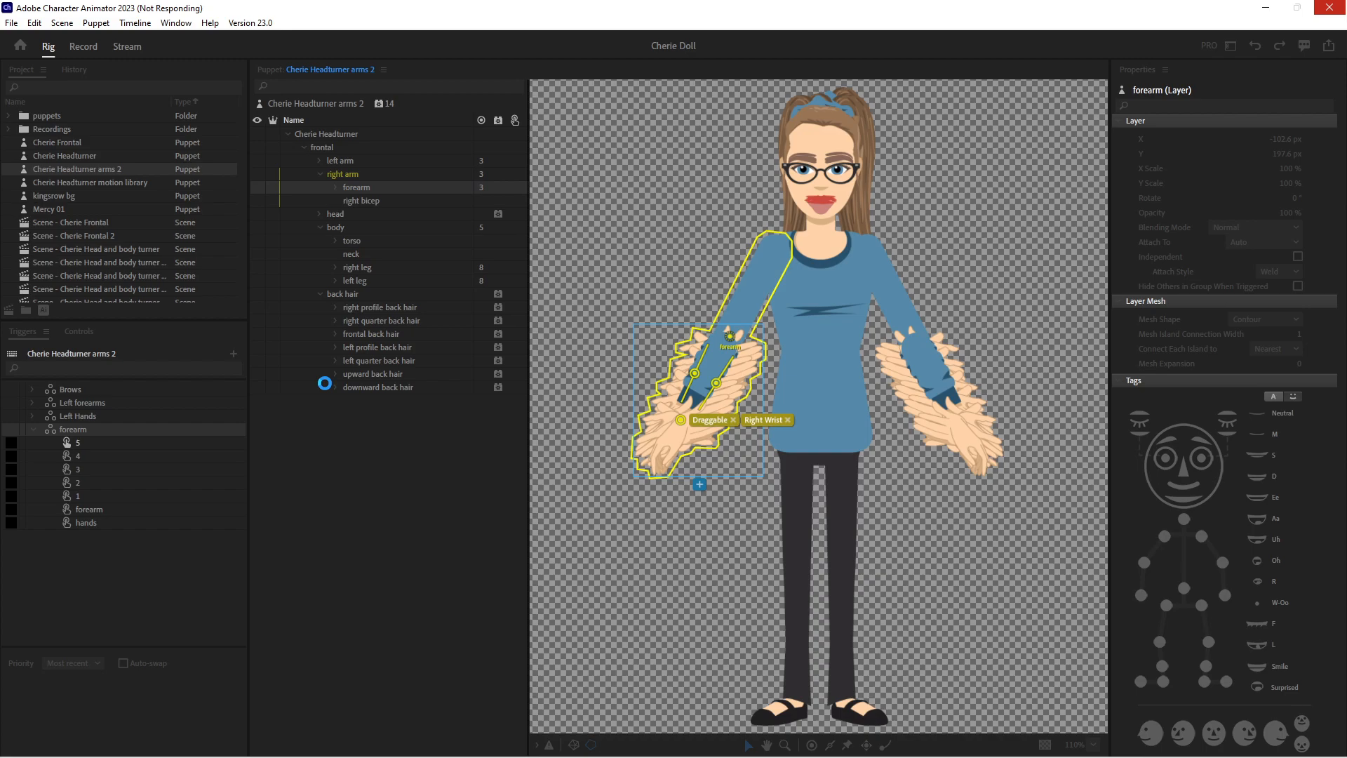
key("Delete")
left_click_drag(342, 194, 218, 733)
Rename the forearm swap set to Right Forearms and turn on Latch for its trigger 1
right_click(75, 431)
left_click(124, 438)
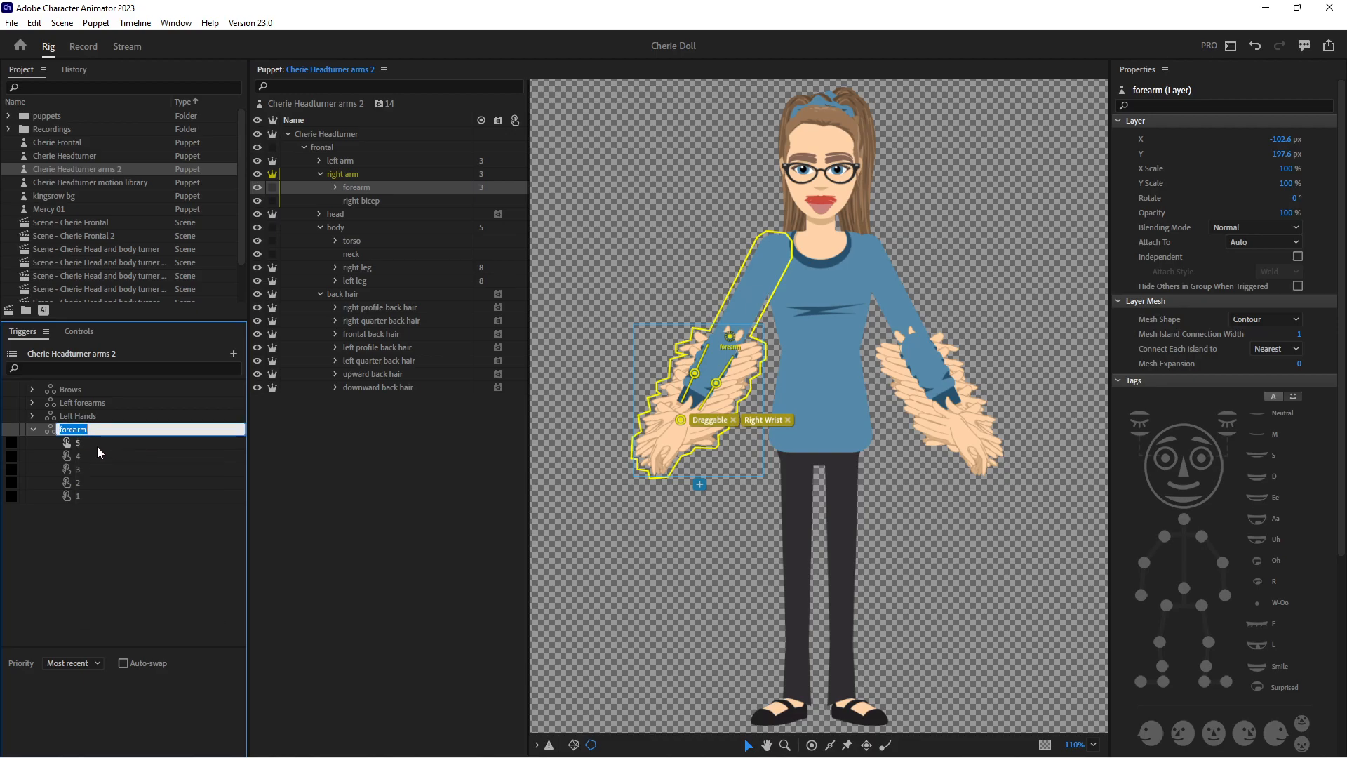
type("RightrForearm")
key("Return")
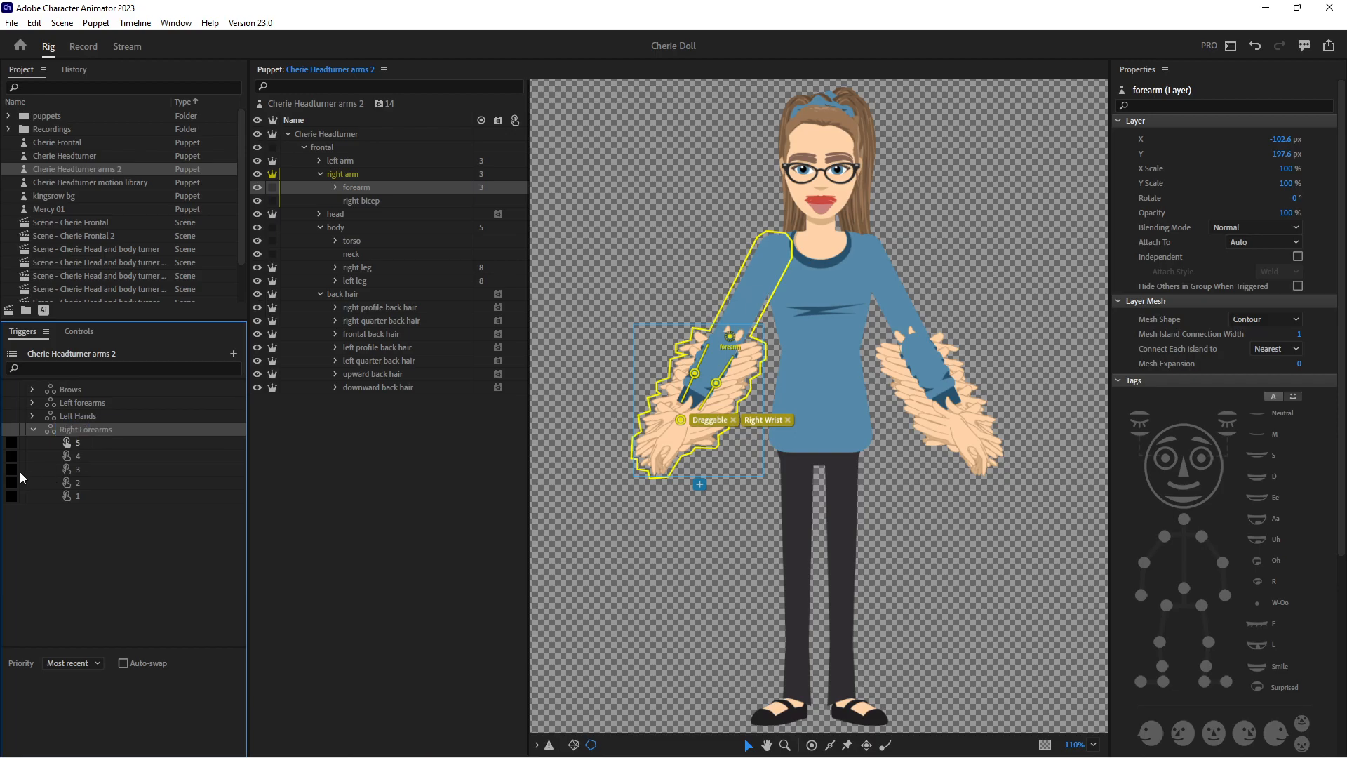
left_click(60, 495)
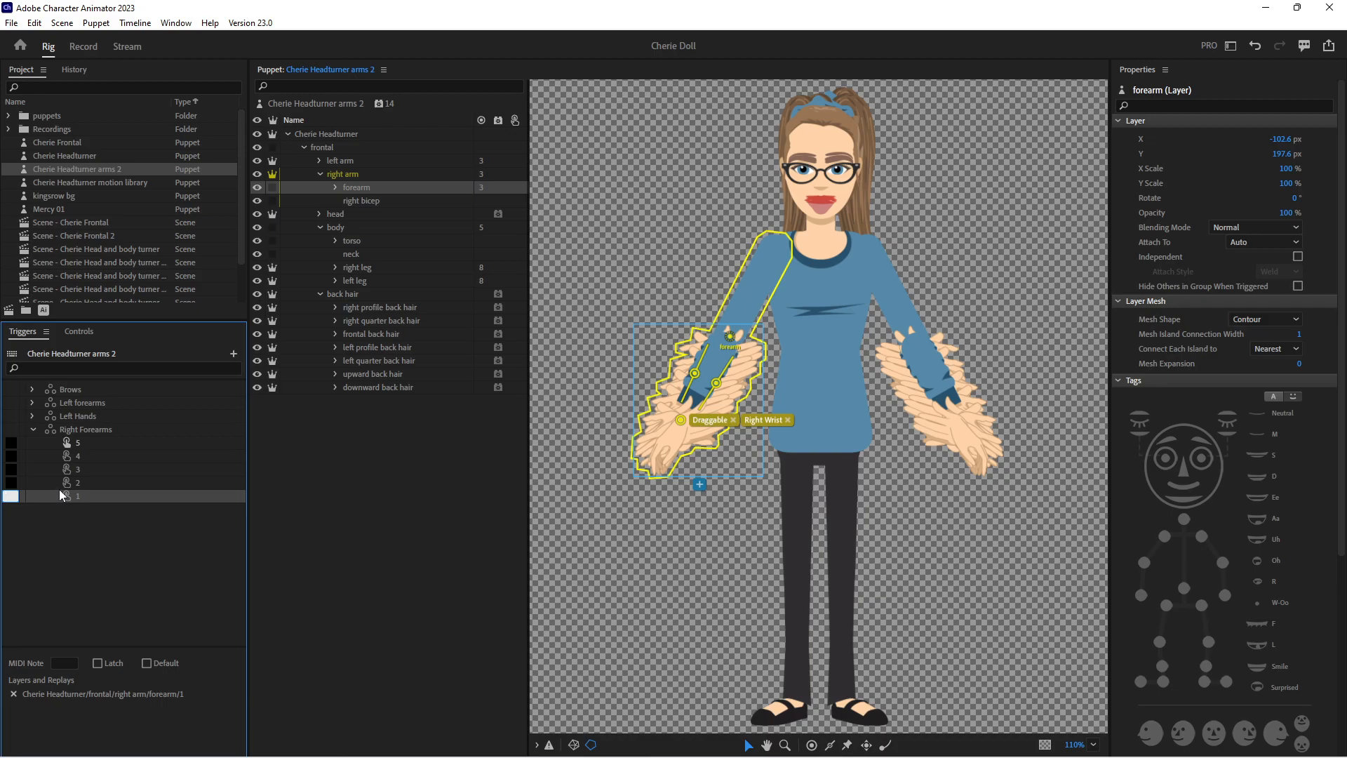
left_click(110, 662)
Create a swap set from the hands group of right forearm 5 and name it Right Hands
left_click(336, 187)
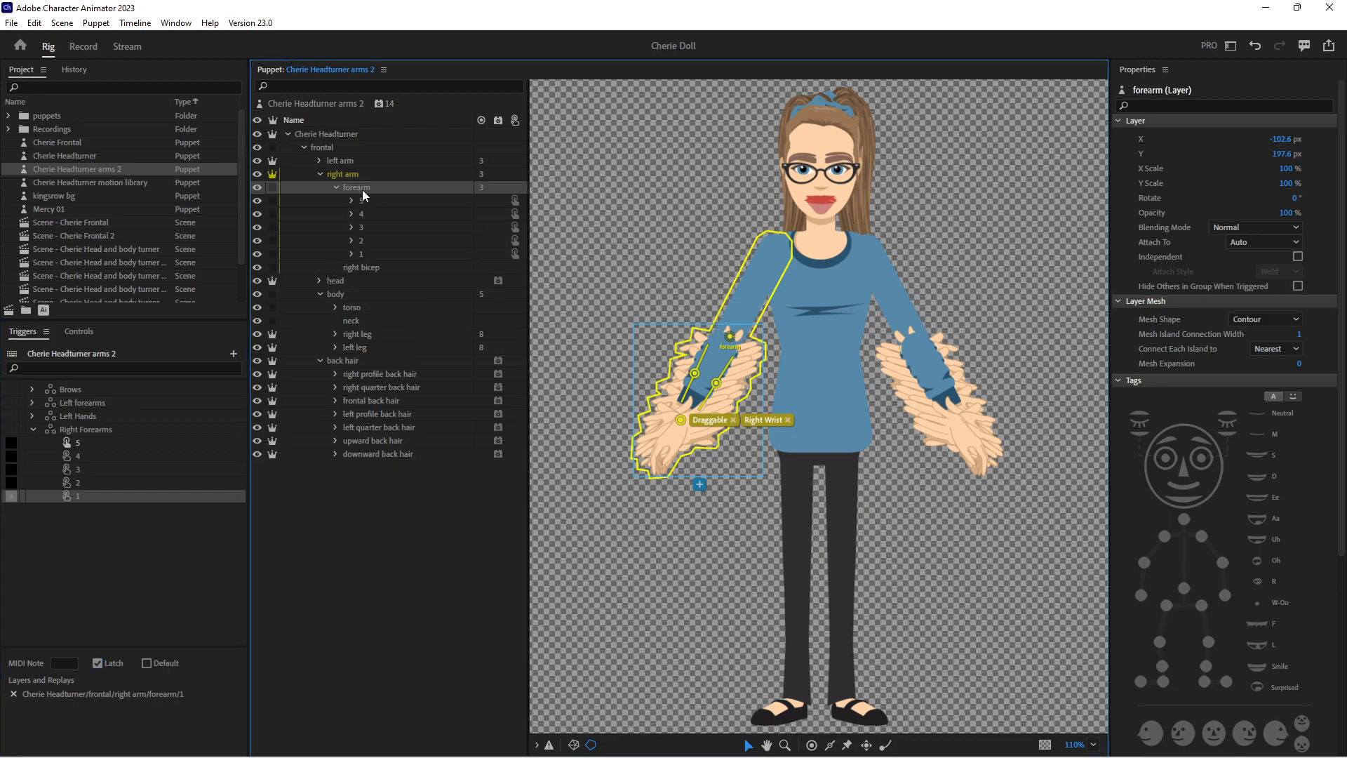
left_click(350, 201)
left_click_drag(390, 214, 235, 709)
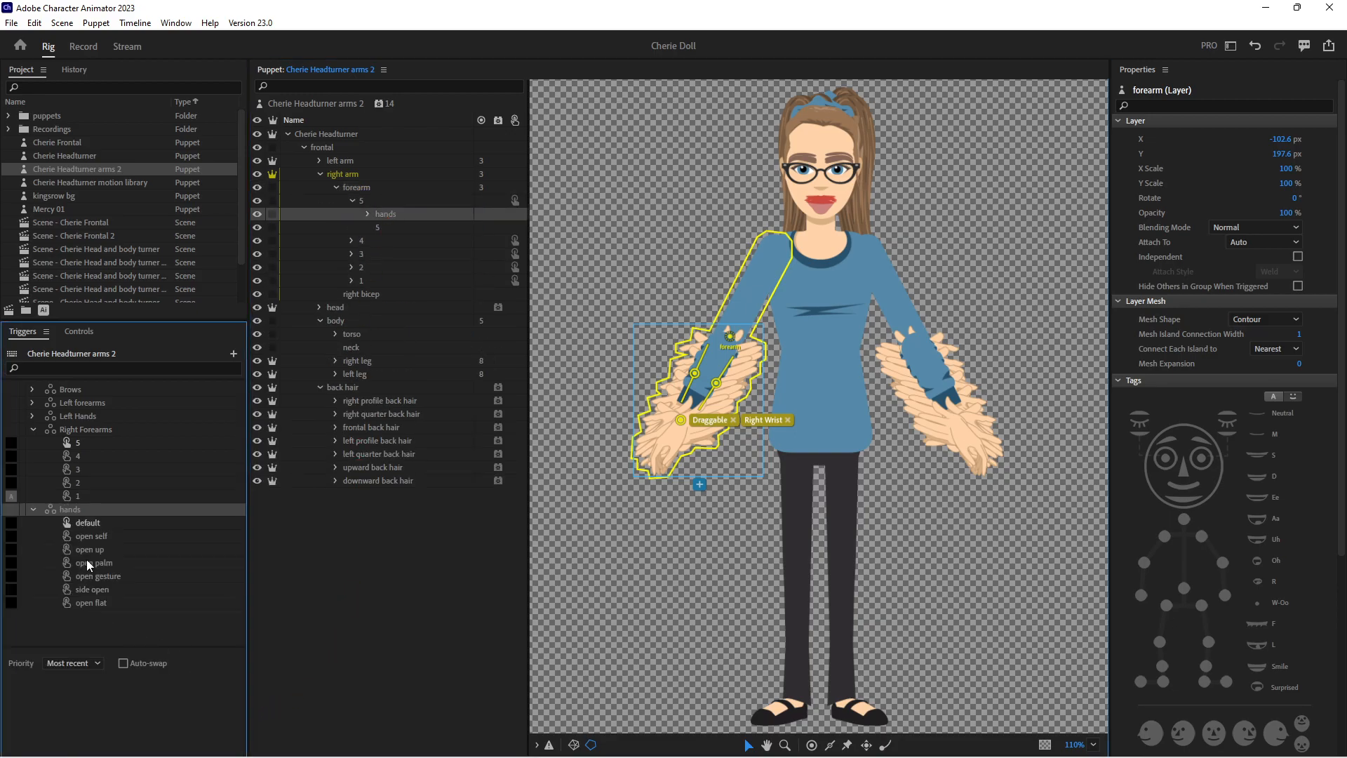
right_click(84, 510)
left_click(111, 522)
type("Right Hands")
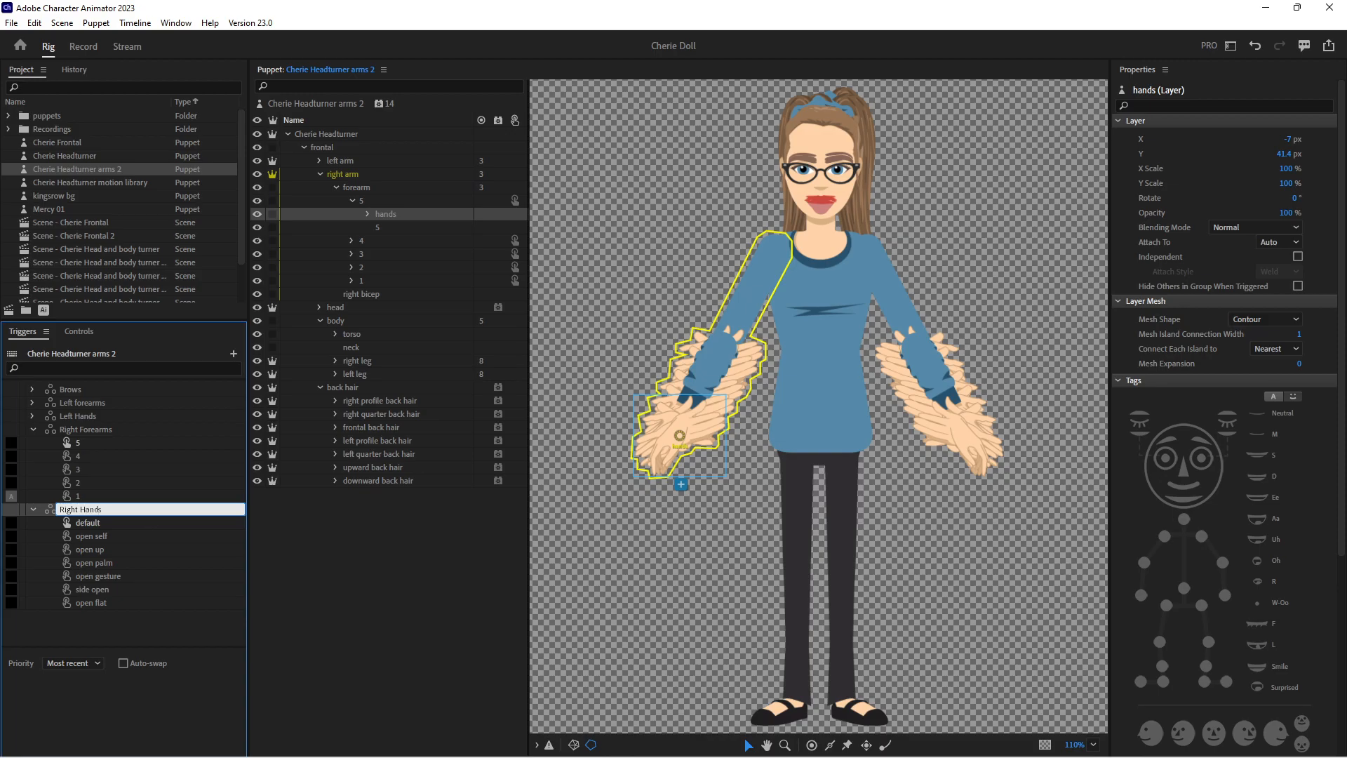
key("Return")
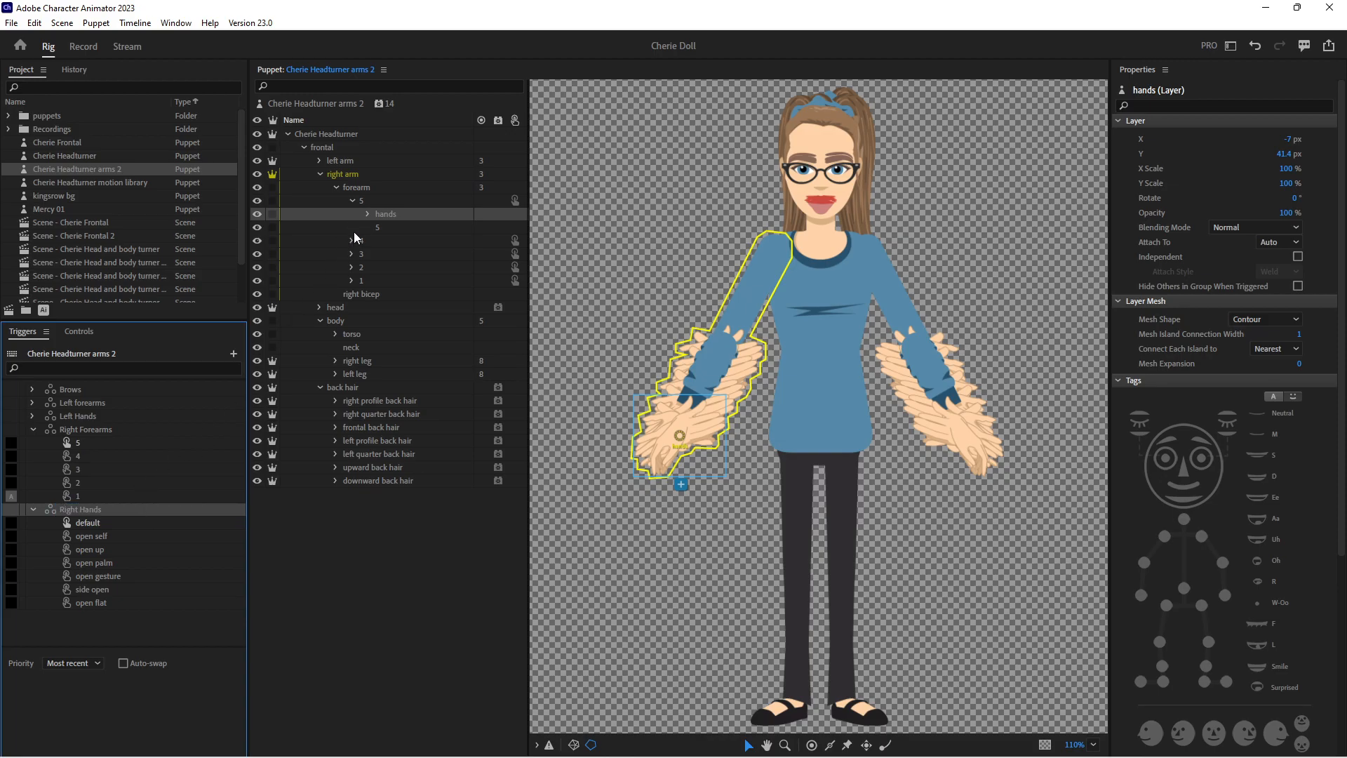
Collapse right forearm 5 and expand forearms 4, 3, 2 and 1 with their hands groups
left_click(352, 201)
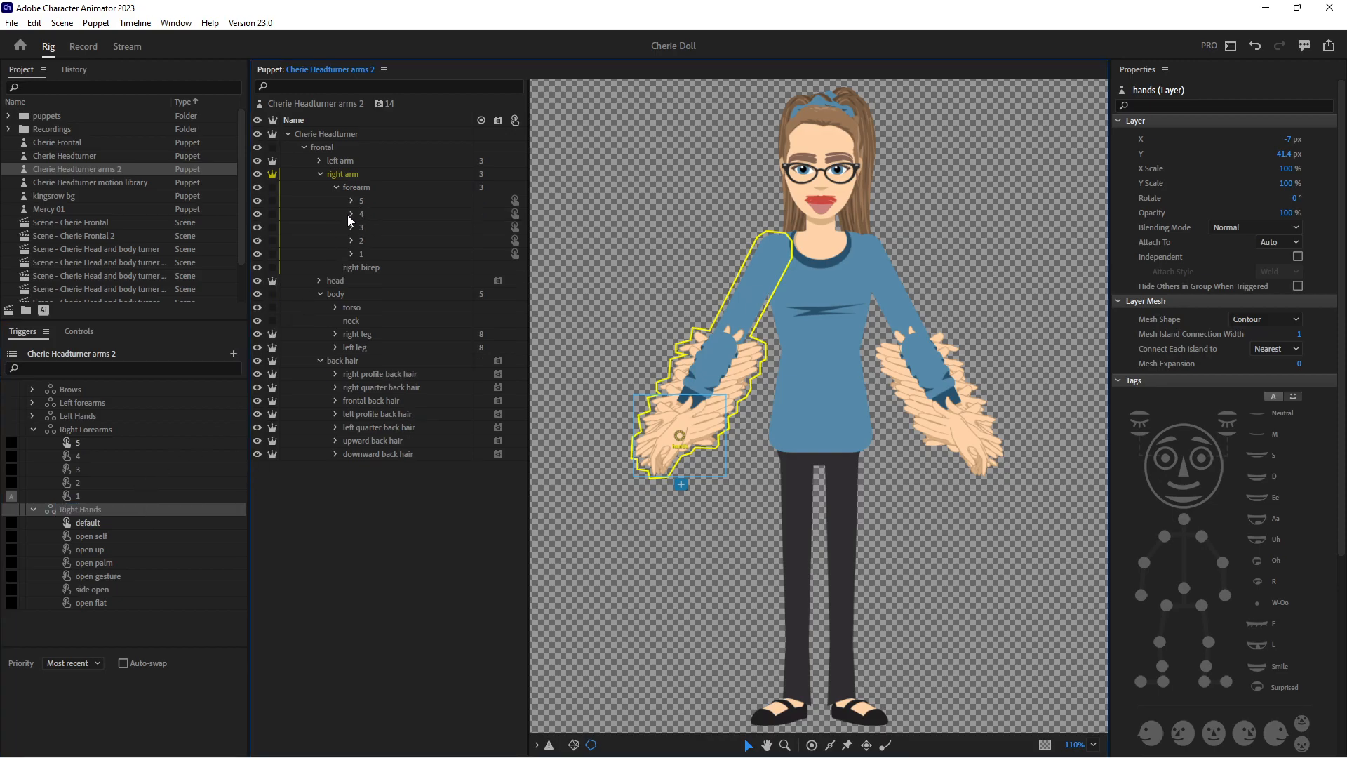
left_click(351, 214)
left_click(352, 254)
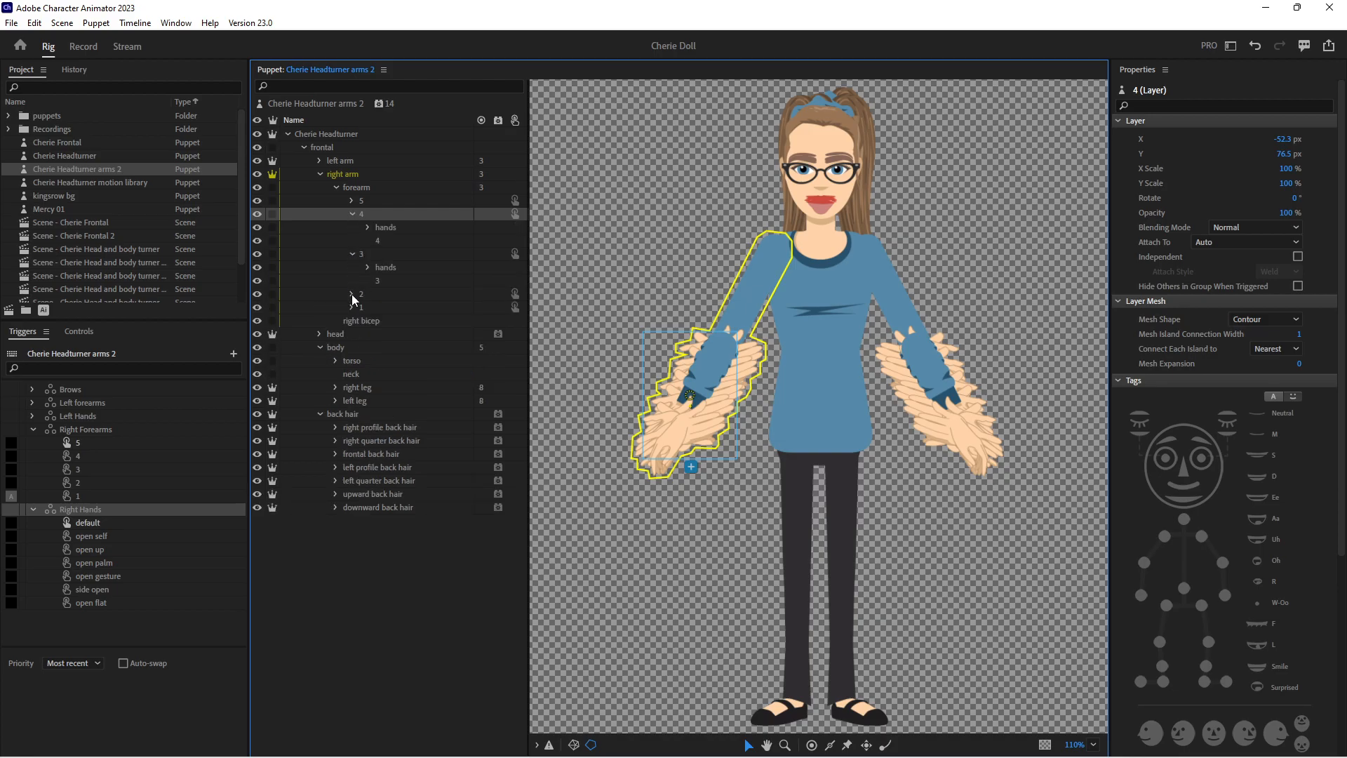
left_click(351, 293)
left_click(351, 334)
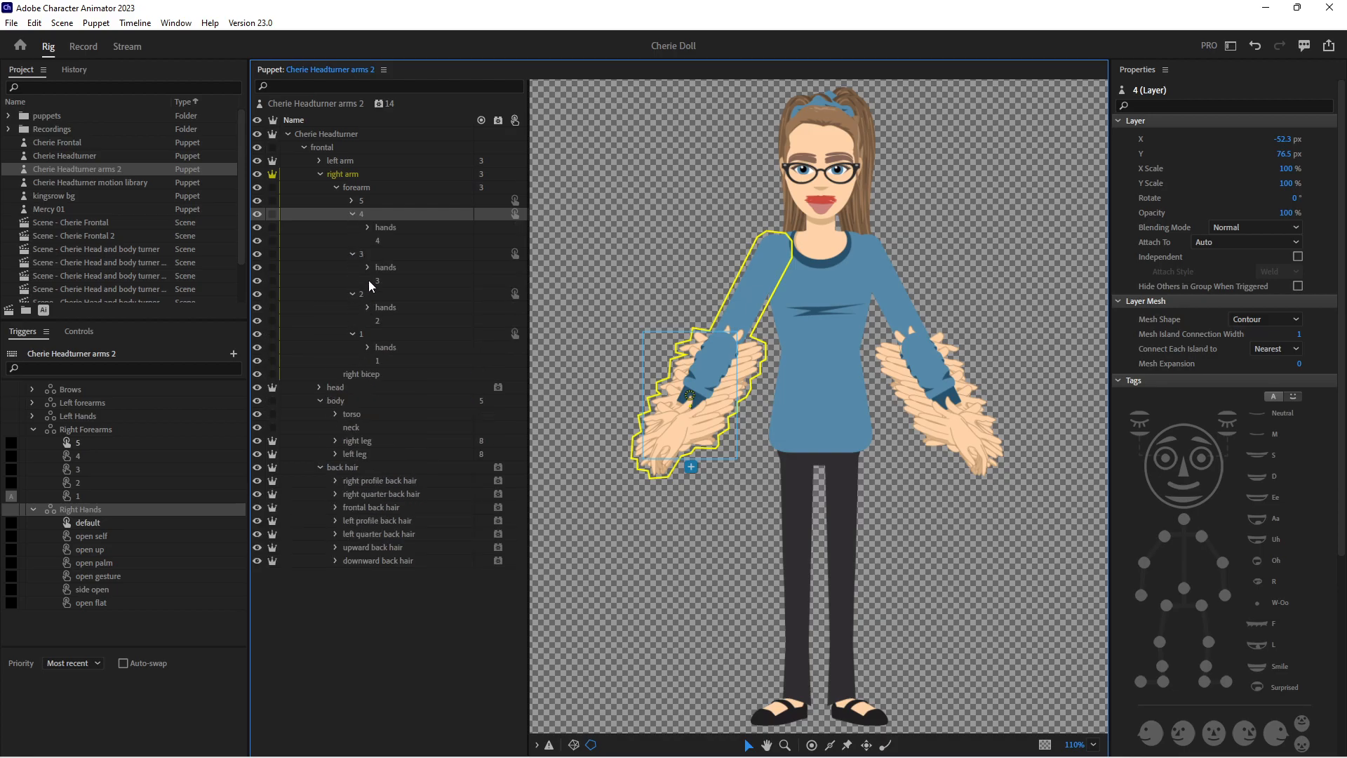
left_click(367, 228)
left_click(367, 360)
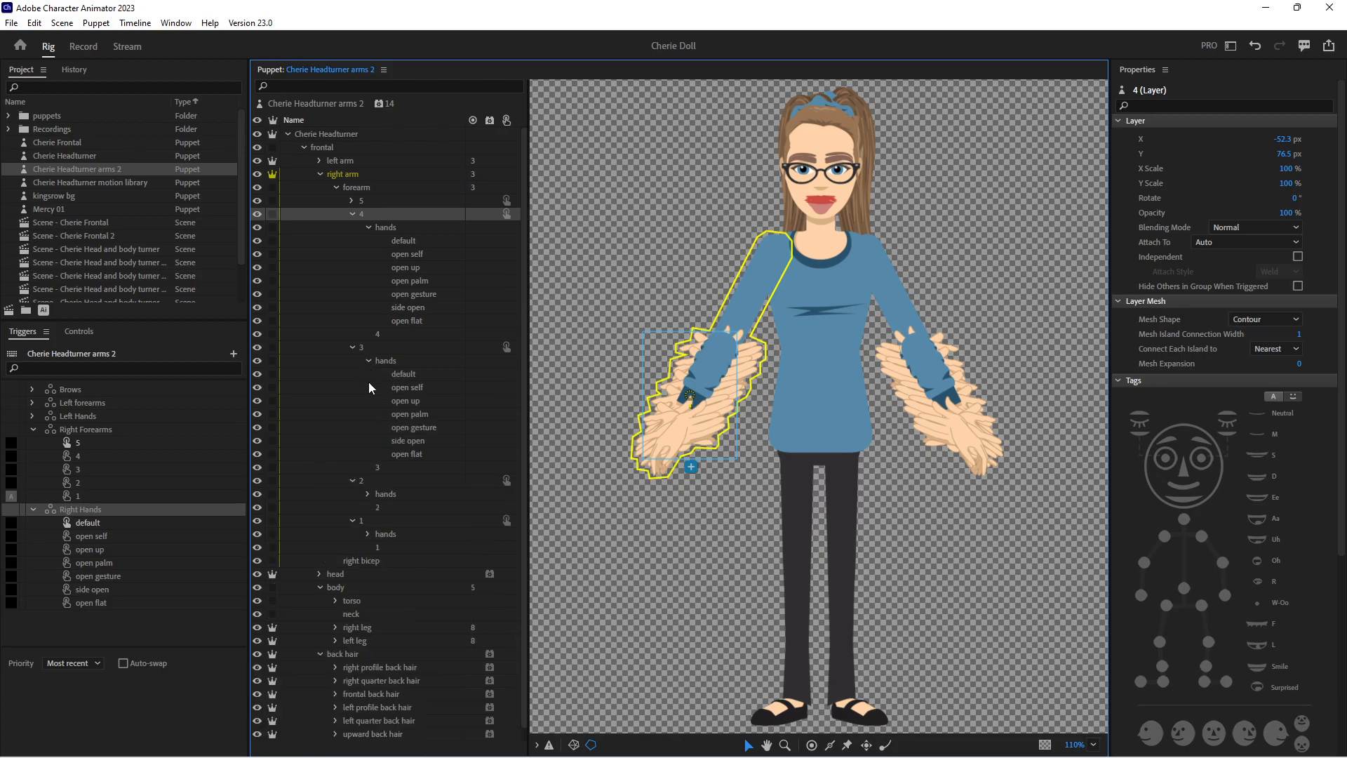
left_click(368, 494)
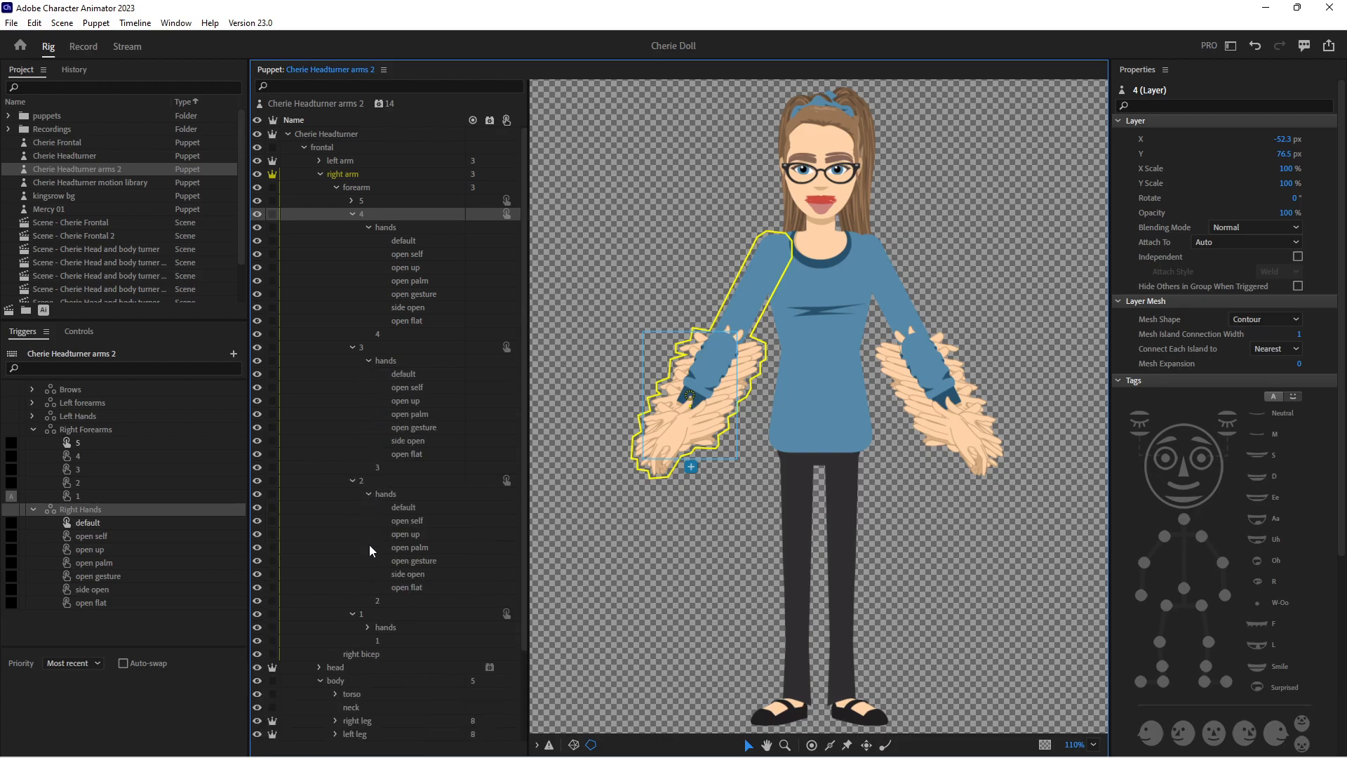
left_click(366, 626)
Add the default hand layers of right forearms 4, 3, 2 and 1 to the default trigger in Right Hands
scroll(390, 398, "down", 2)
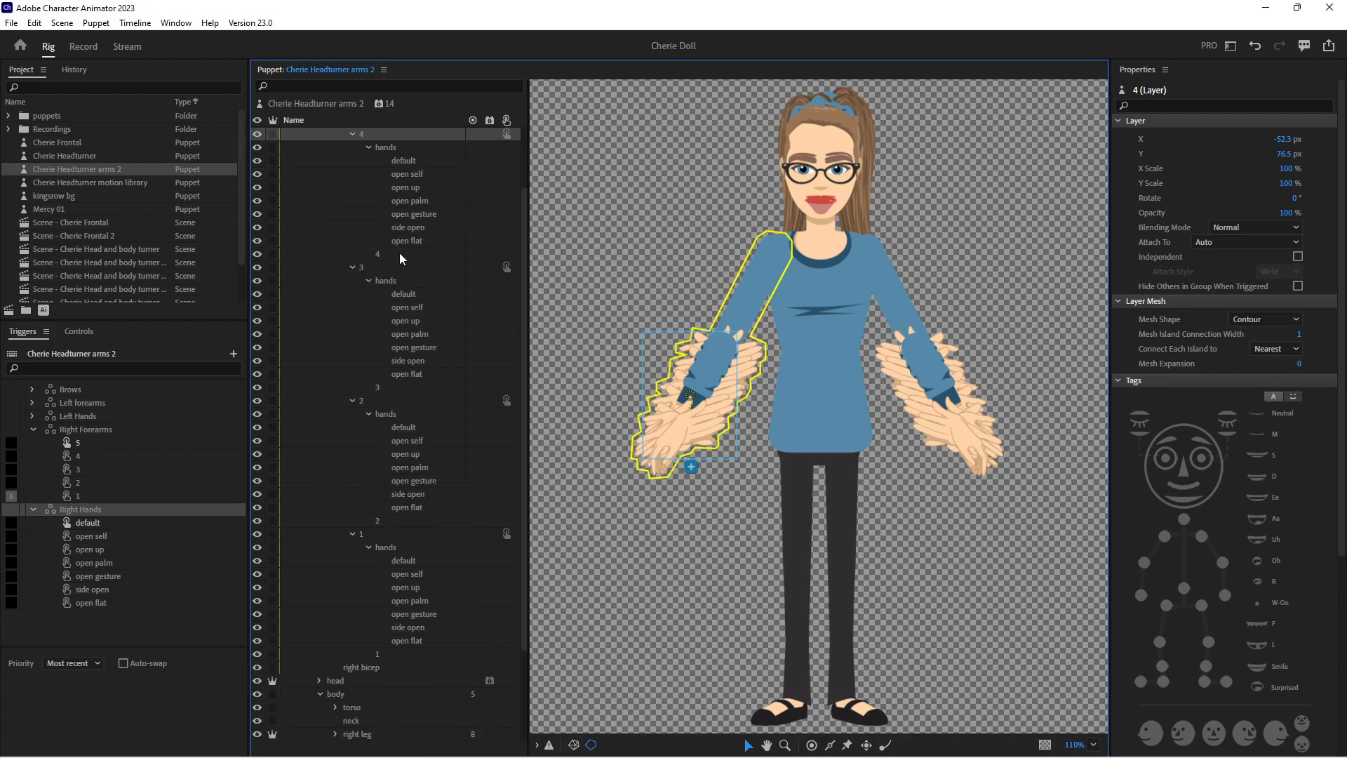
left_click(404, 163)
left_click(407, 294, "ctrl")
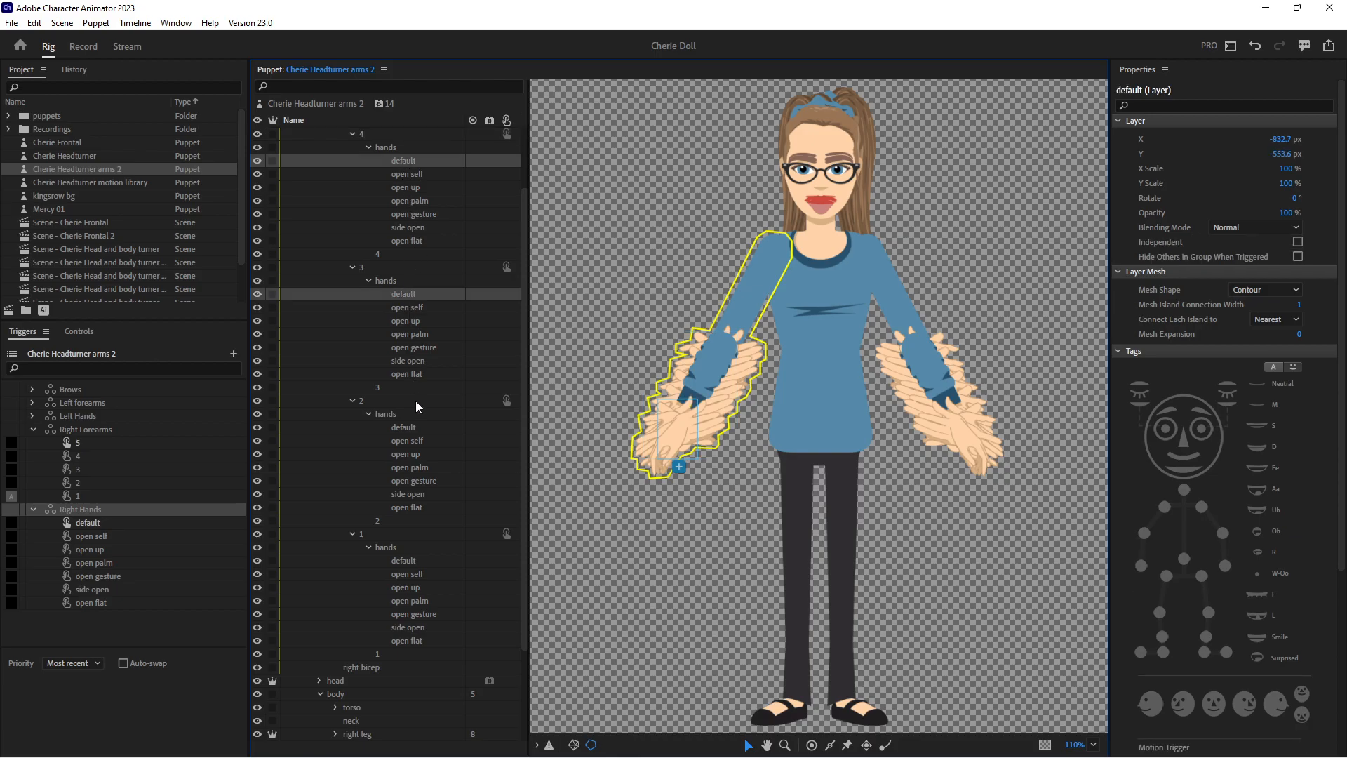
left_click(415, 428, "ctrl")
left_click(407, 564, "ctrl")
left_click_drag(399, 425, 187, 522)
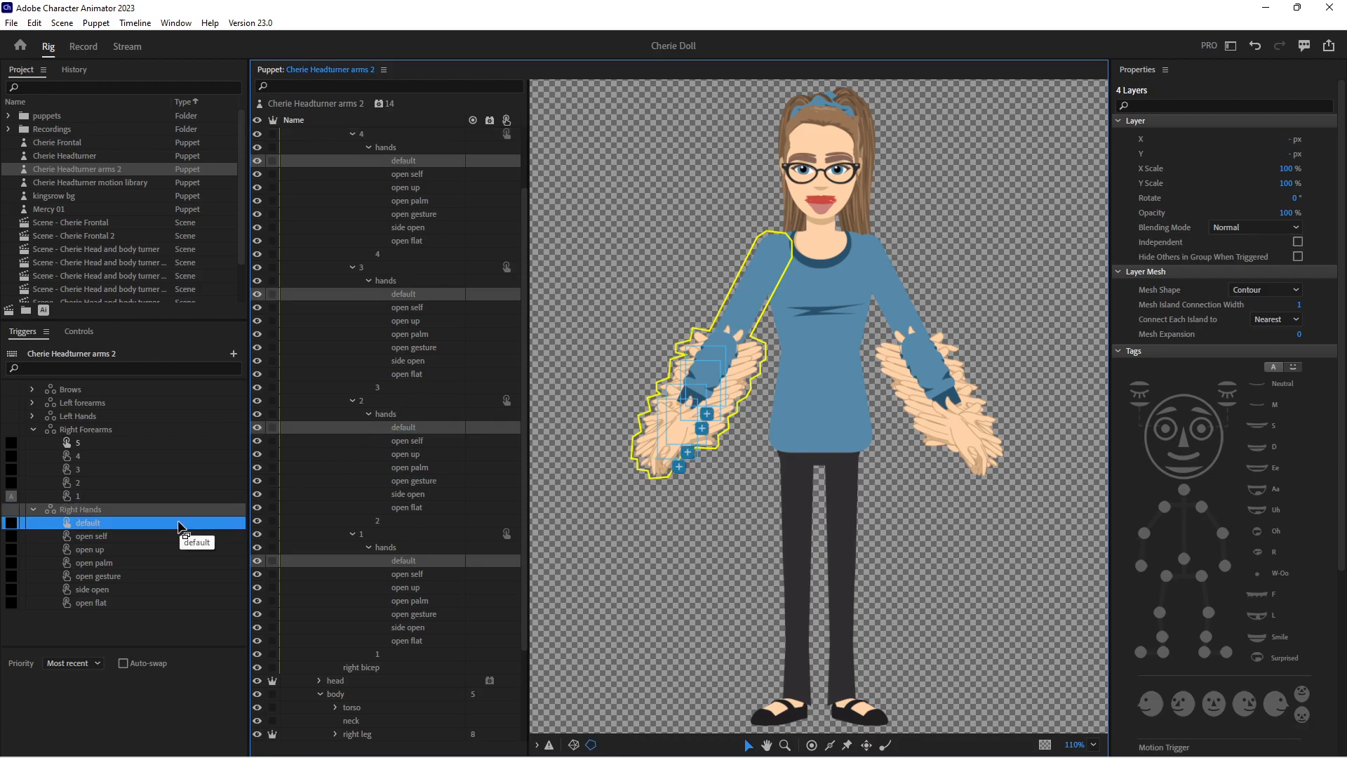
Add the open self hand layers of right forearms 4, 3, 2 and 1 to the open self trigger in Right Hands
left_click(414, 177)
left_click(416, 307, "ctrl")
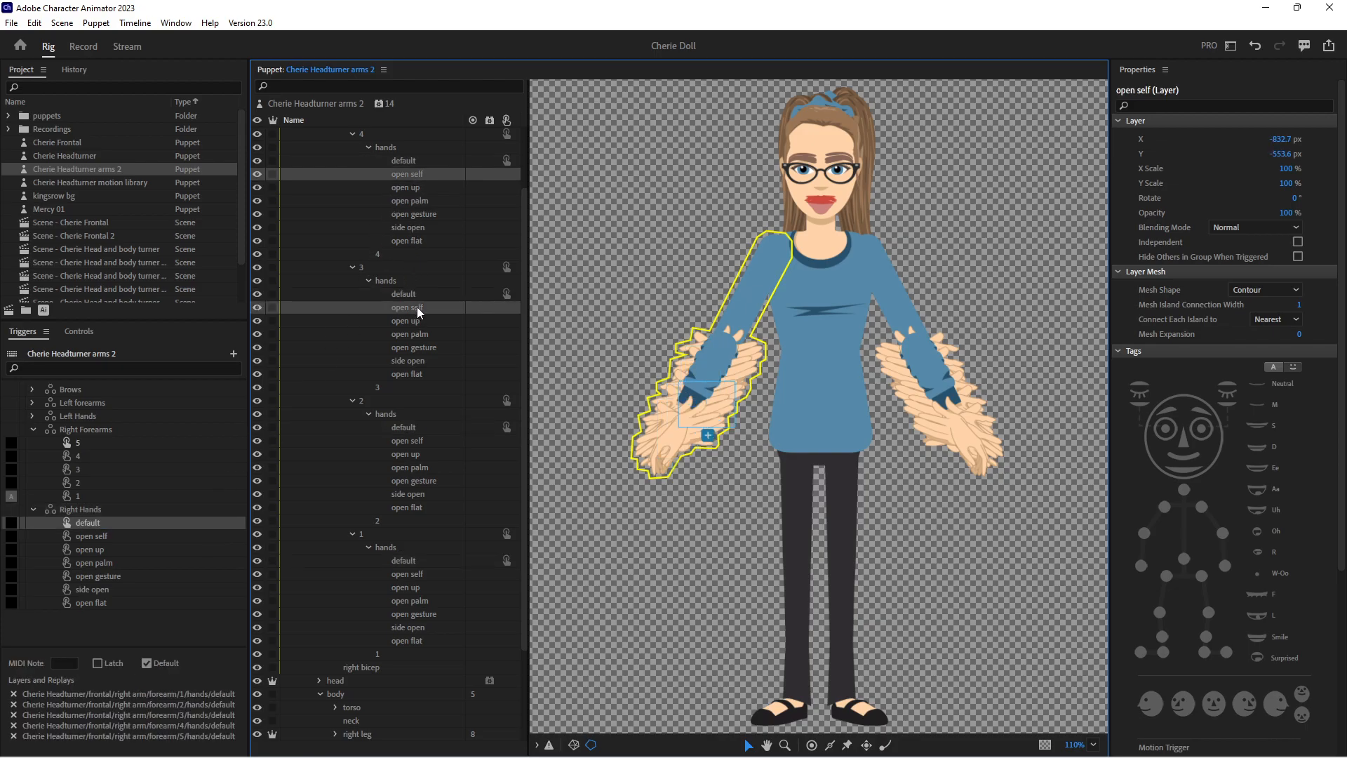
left_click(405, 440, "ctrl")
left_click(406, 573, "ctrl")
left_click_drag(411, 439, 188, 543)
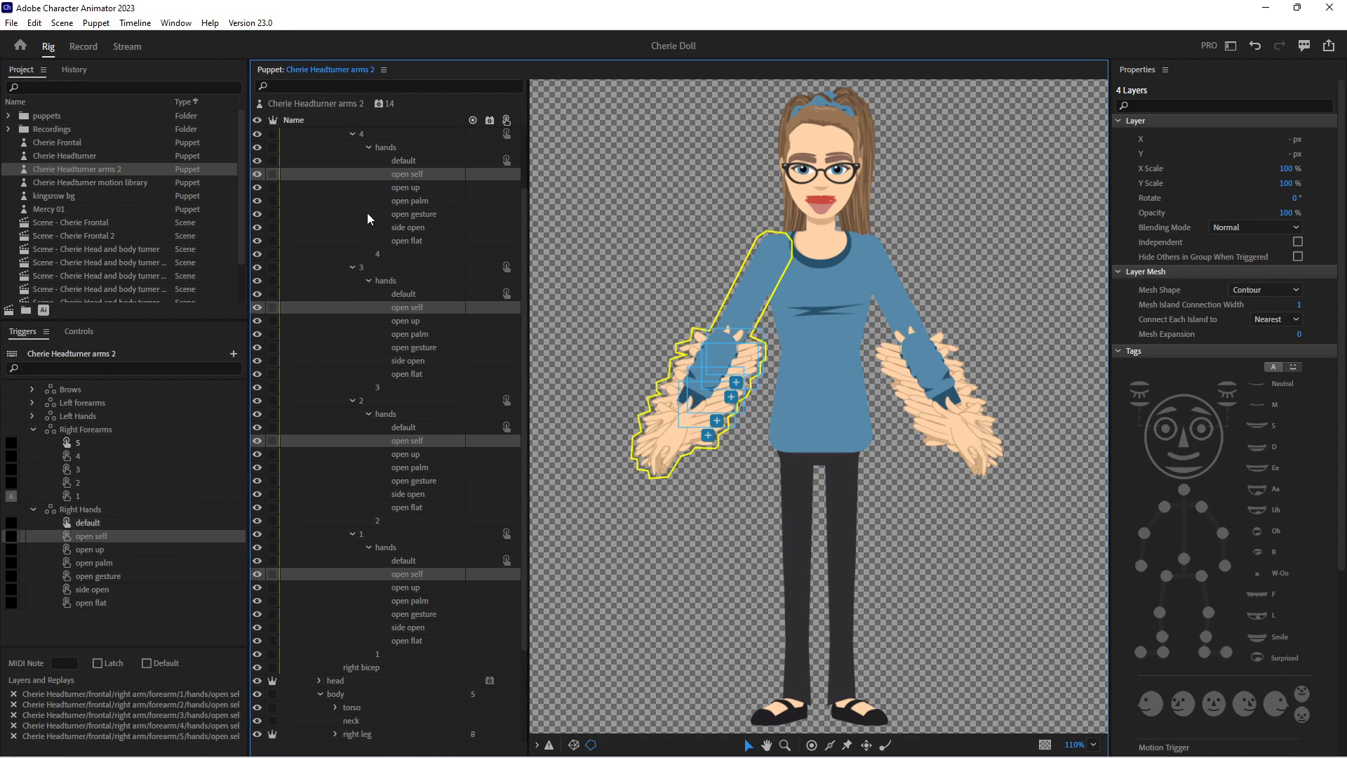
Add the open up hand layers of right forearms 4, 3, 2 and 1 to the open up trigger in Right Hands
left_click(424, 187)
left_click(411, 320, "ctrl")
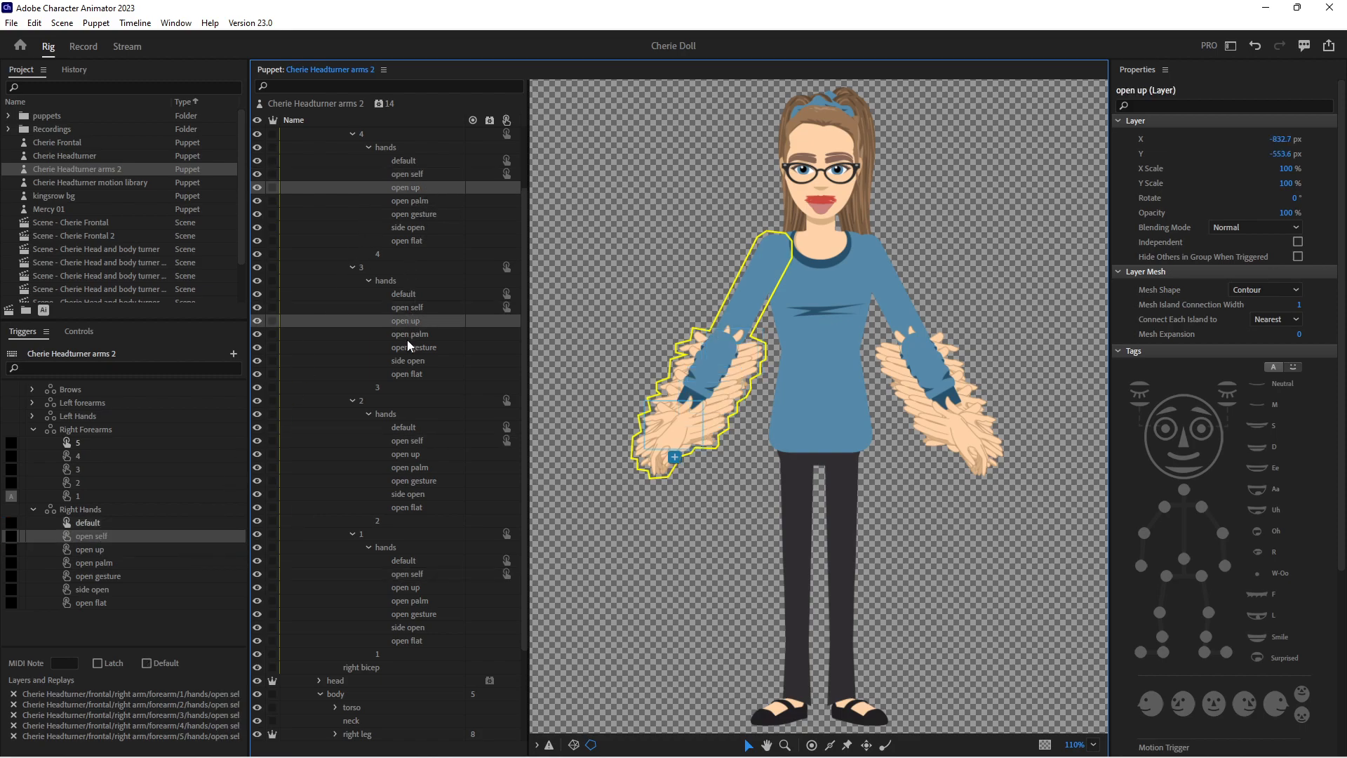
left_click(405, 454, "ctrl")
left_click(406, 587, "ctrl")
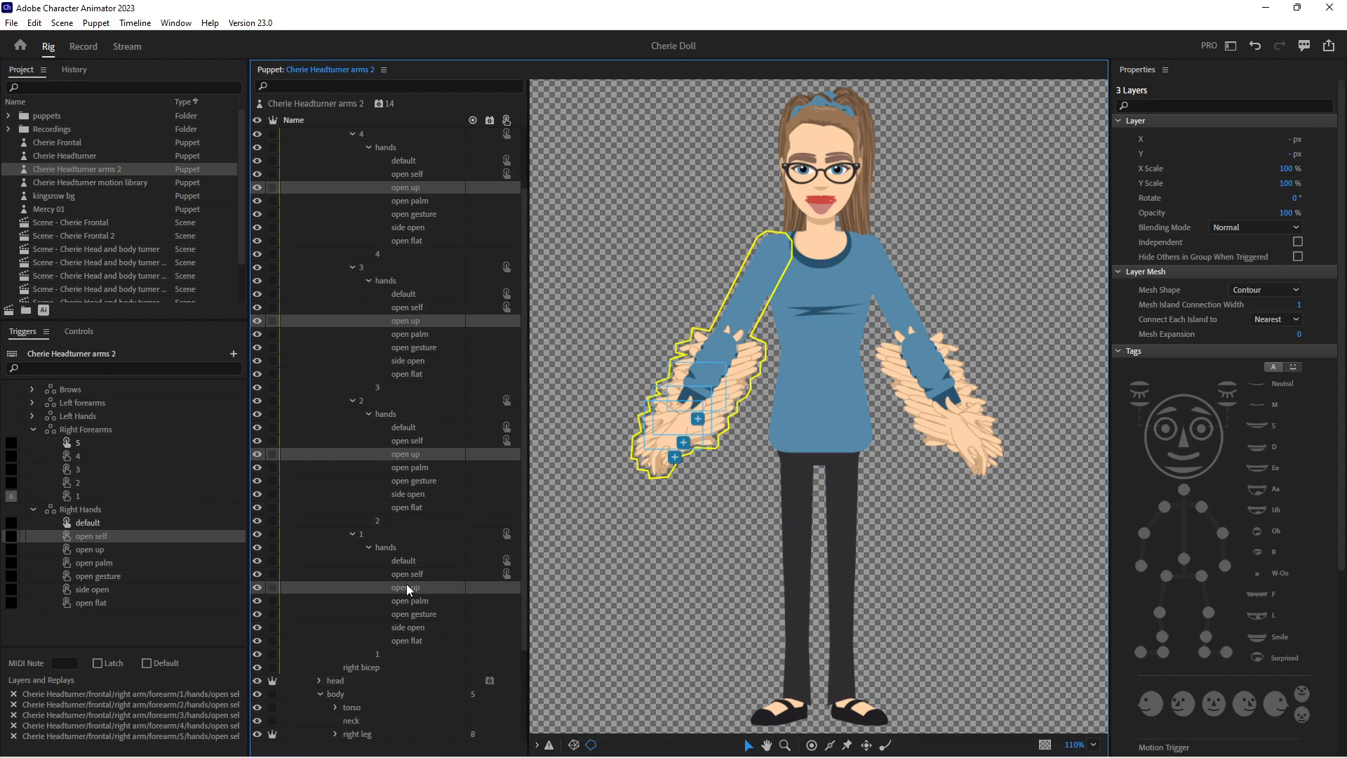
left_click_drag(395, 459, 181, 549)
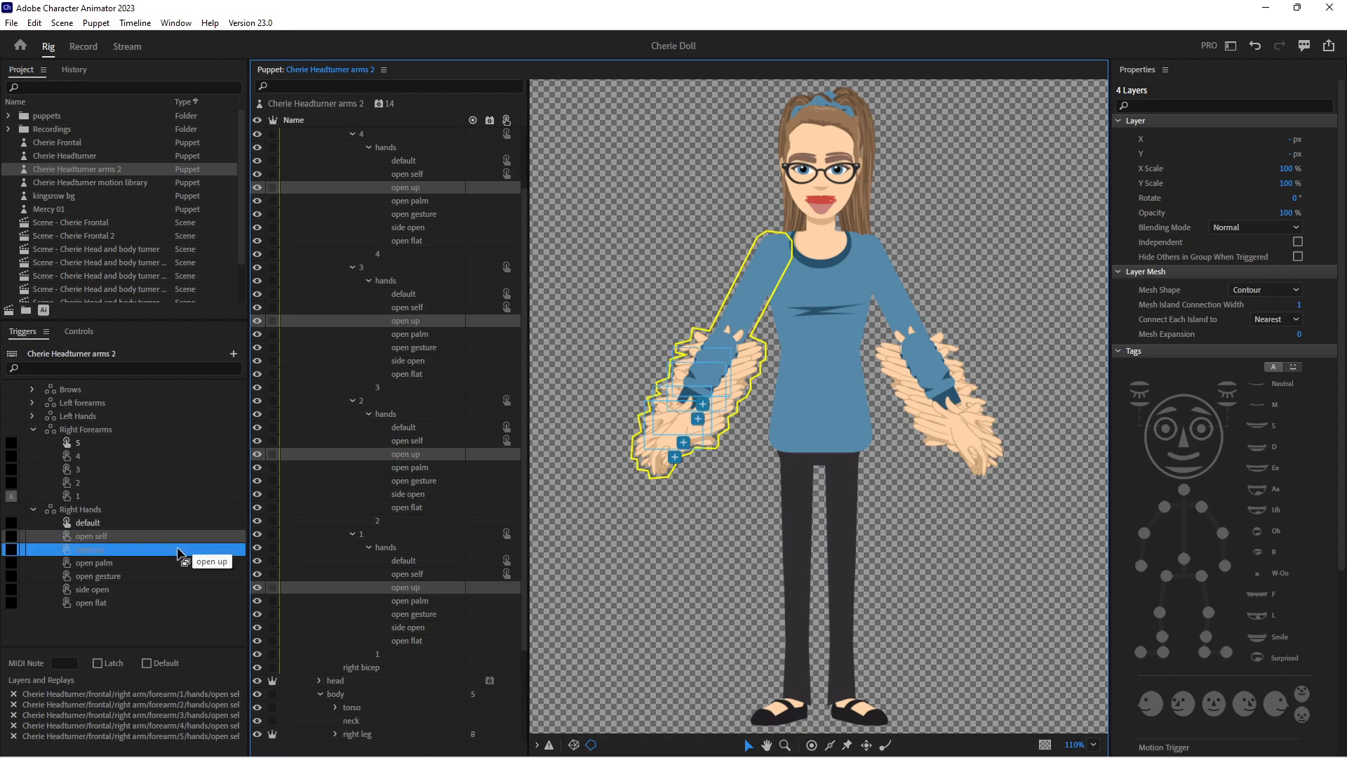
Add the open palm hand layers of right forearms 4, 3, 2 and 1 to the open palm trigger in Right Hands
left_click(421, 203)
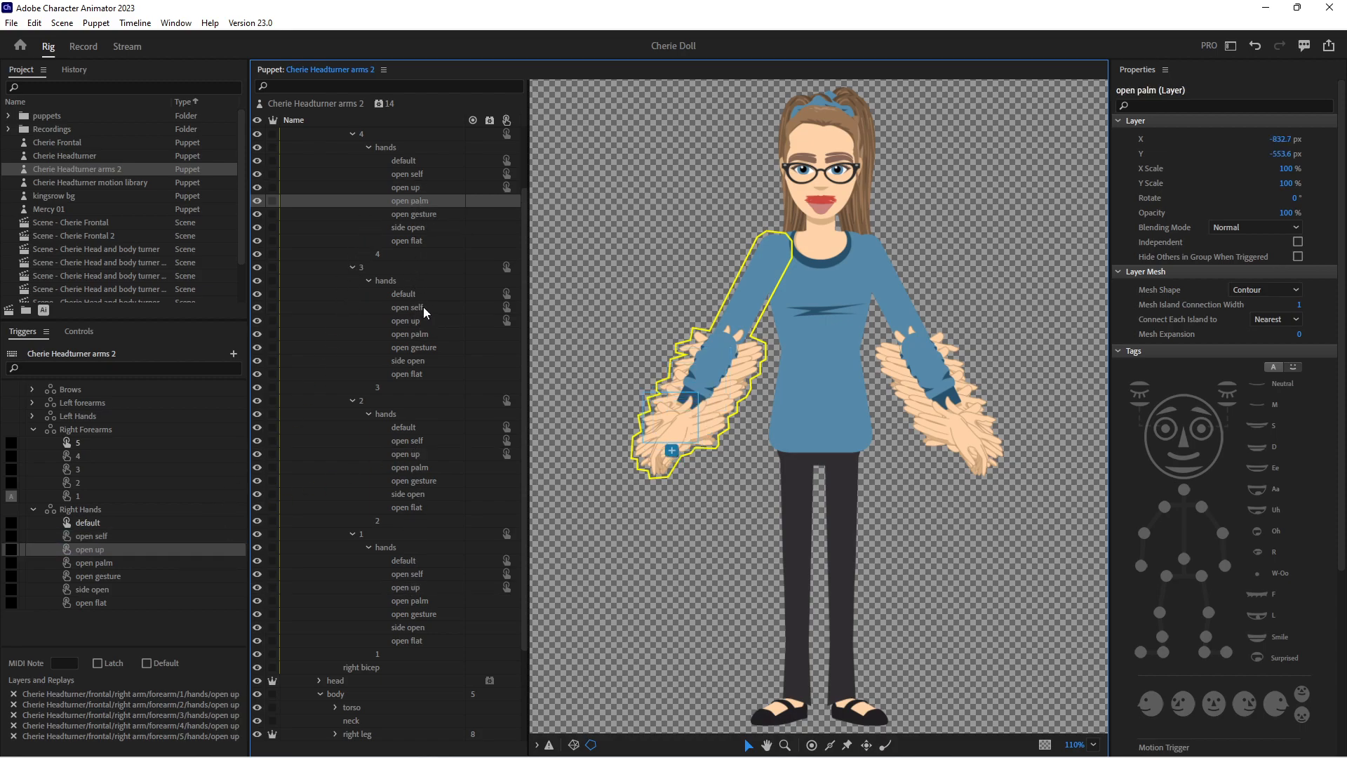
left_click(420, 335, "ctrl")
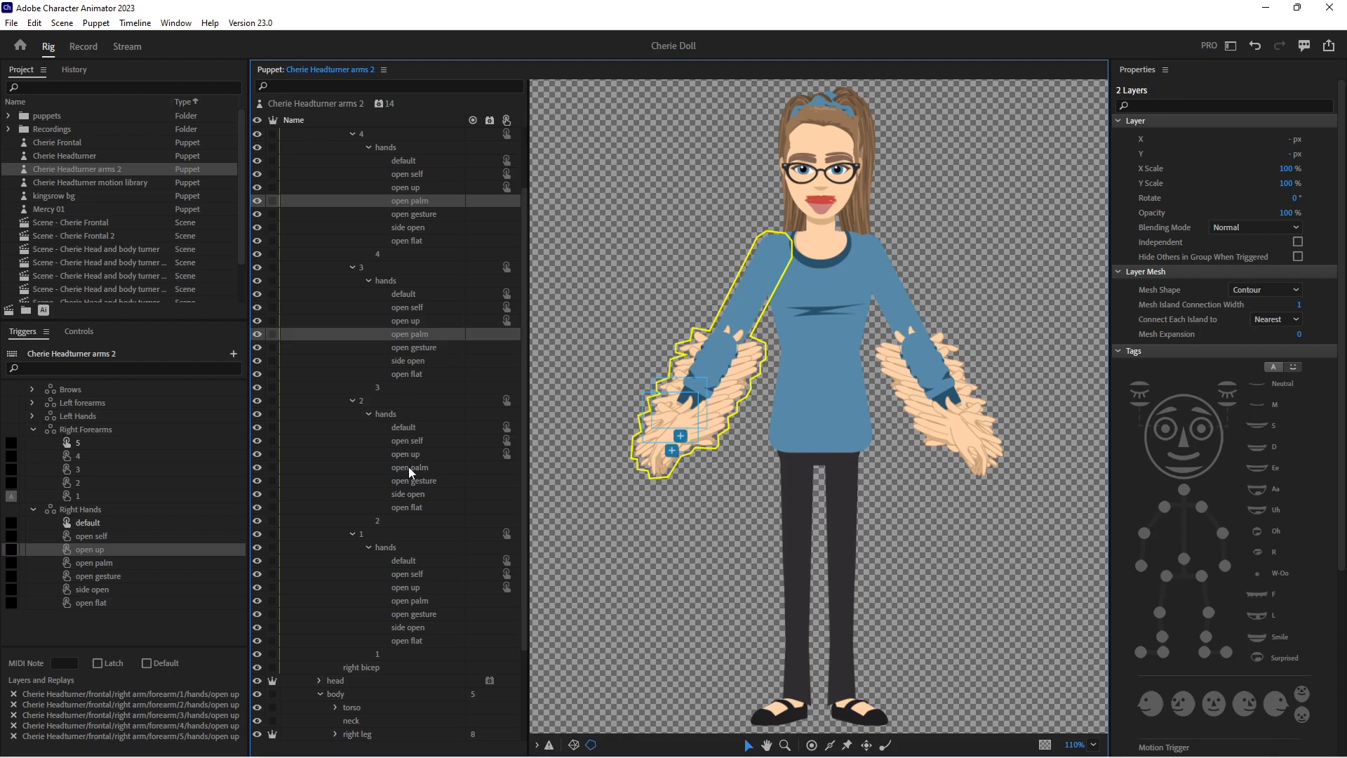
left_click(408, 466, "ctrl")
left_click(406, 601, "ctrl")
left_click_drag(412, 472, 223, 561)
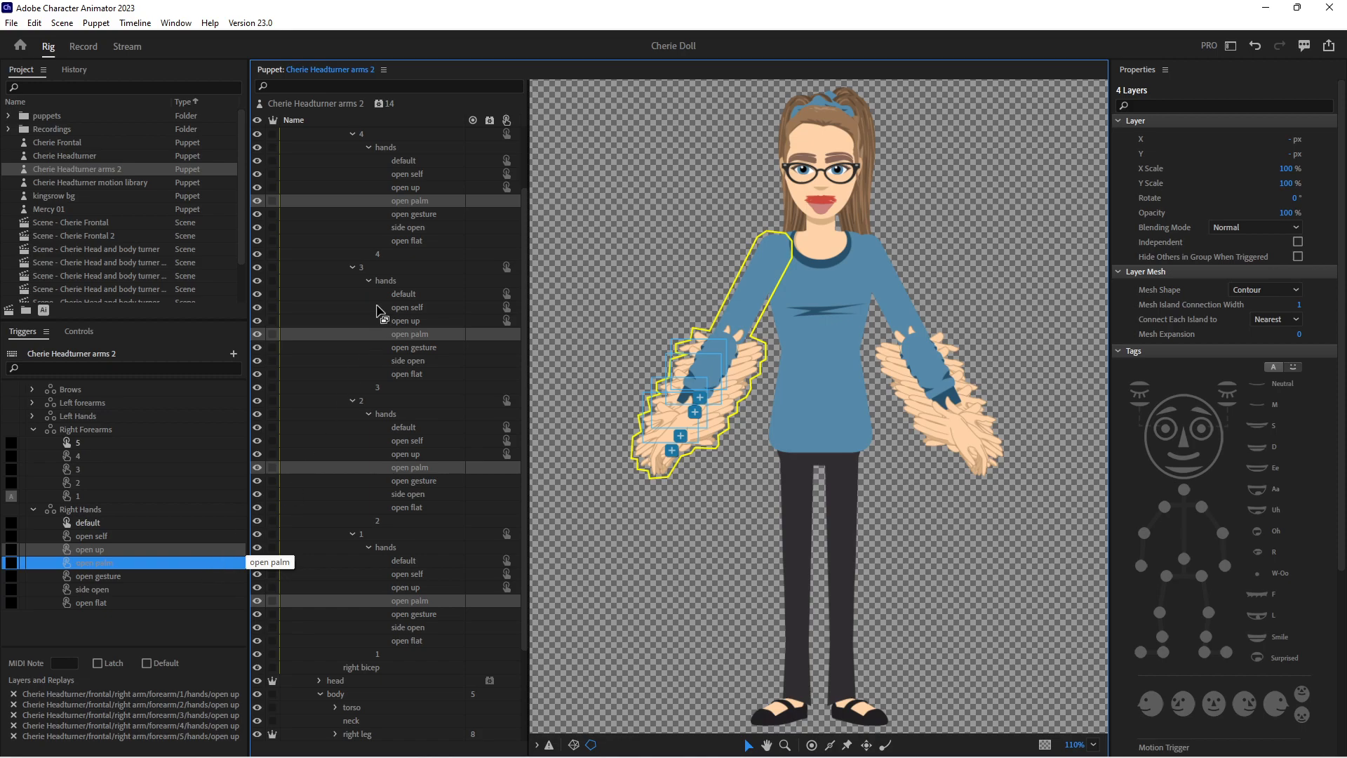
Add the open gesture hand layers of right forearms 4, 3, 2 and 1 to the open gesture trigger in Right Hands
left_click(413, 214)
left_click(421, 347, "ctrl")
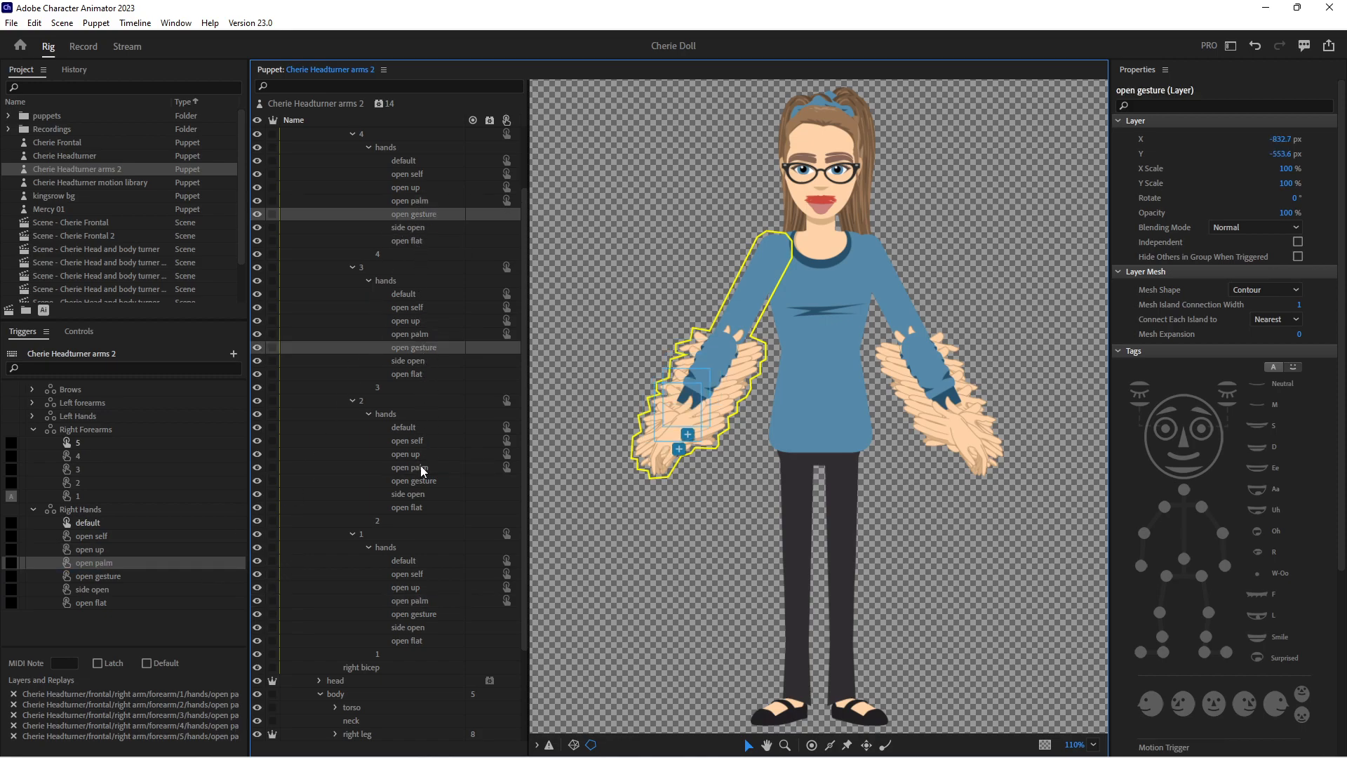
left_click(419, 483, "ctrl")
left_click(424, 615, "ctrl")
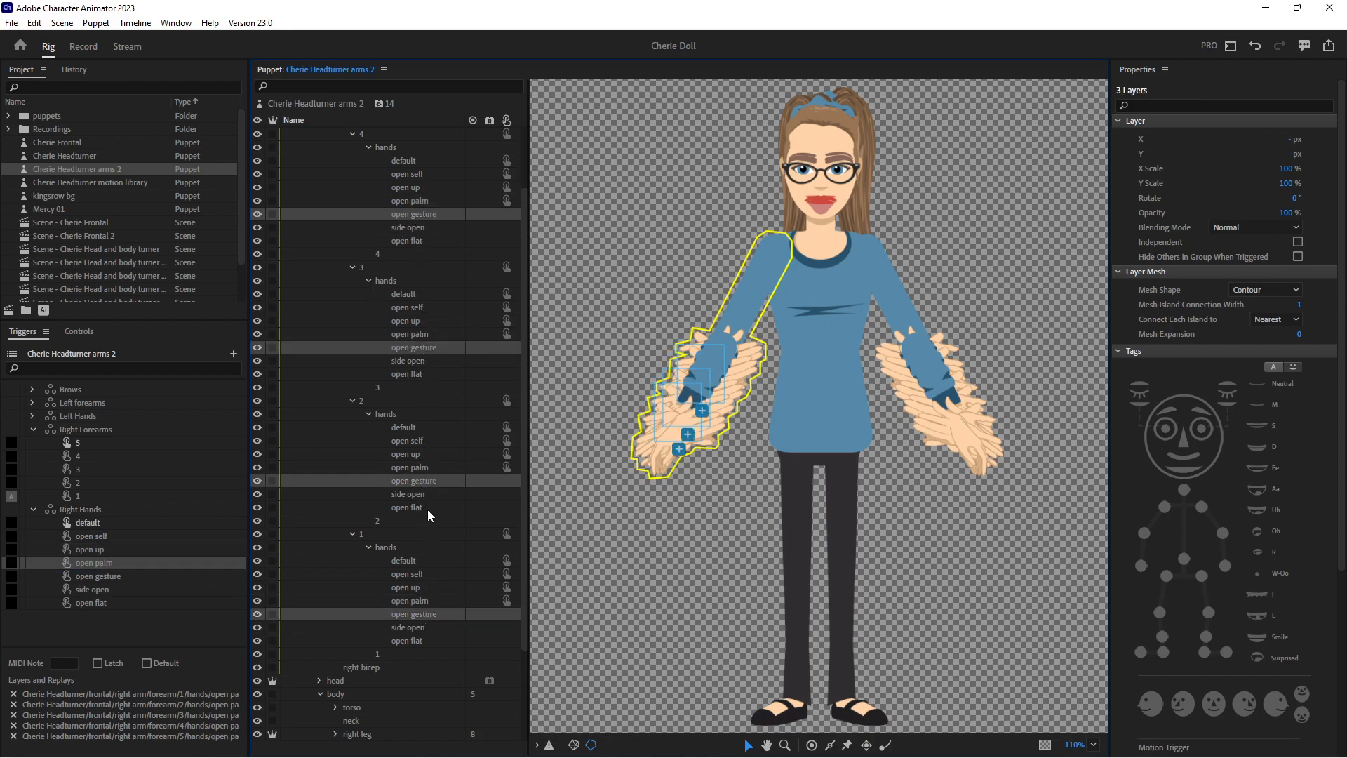
left_click_drag(424, 484, 344, 446)
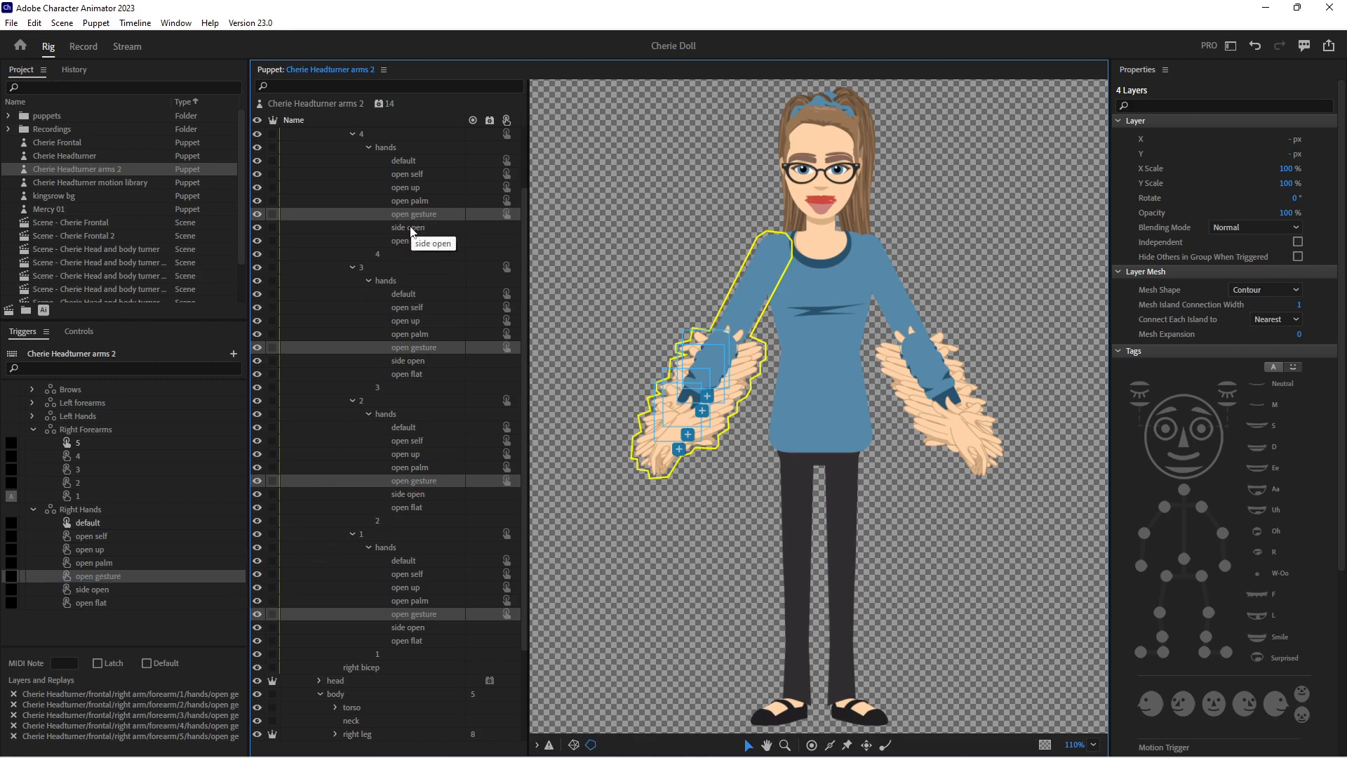
Add the side open hand layers of right forearms 4, 3, 2 and 1 to the side open trigger in Right Hands
left_click(410, 227)
left_click(421, 362, "ctrl")
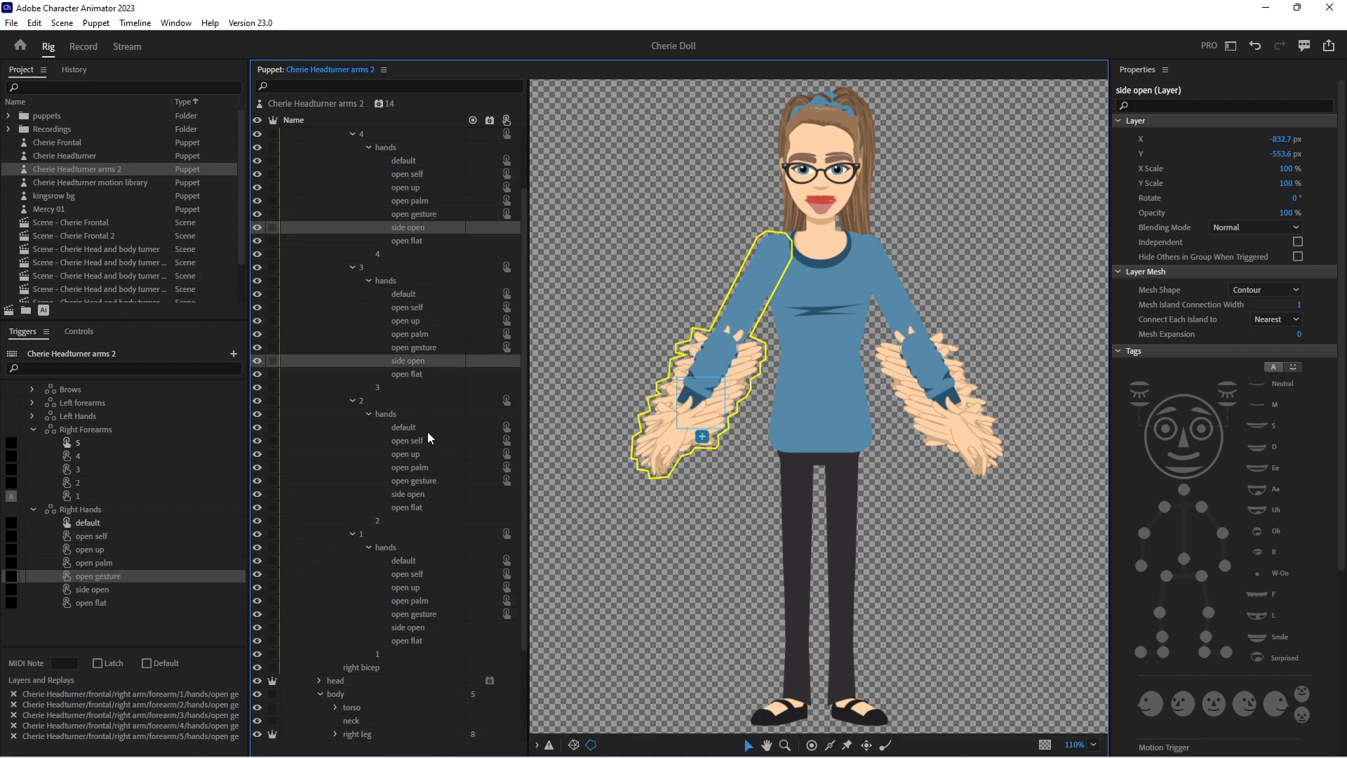
left_click(420, 495, "ctrl")
left_click(420, 630, "ctrl")
left_click_drag(424, 502, 181, 597)
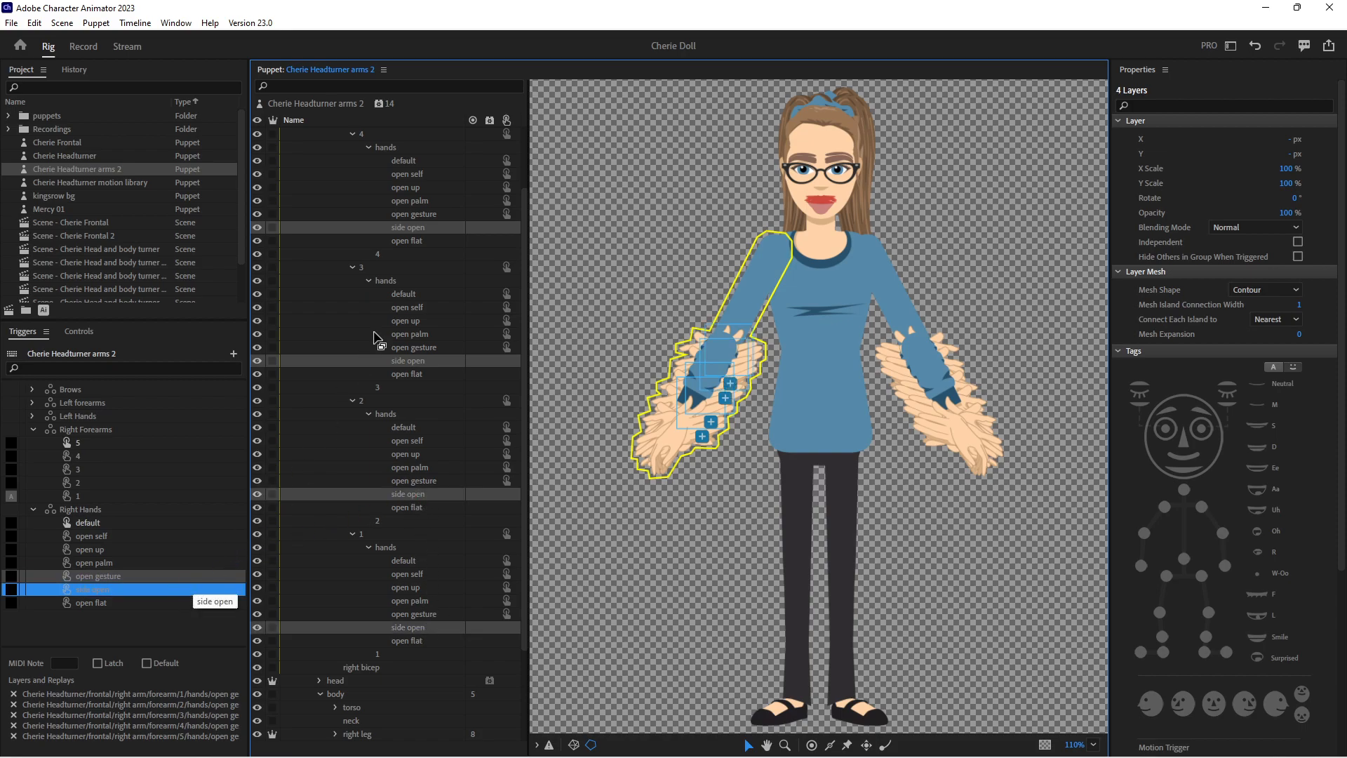
Add the open flat hand layers of right forearms 4, 3, 2 and 1 to the open flat trigger in Right Hands
left_click(410, 240)
left_click(410, 374, "ctrl")
left_click(411, 508, "ctrl")
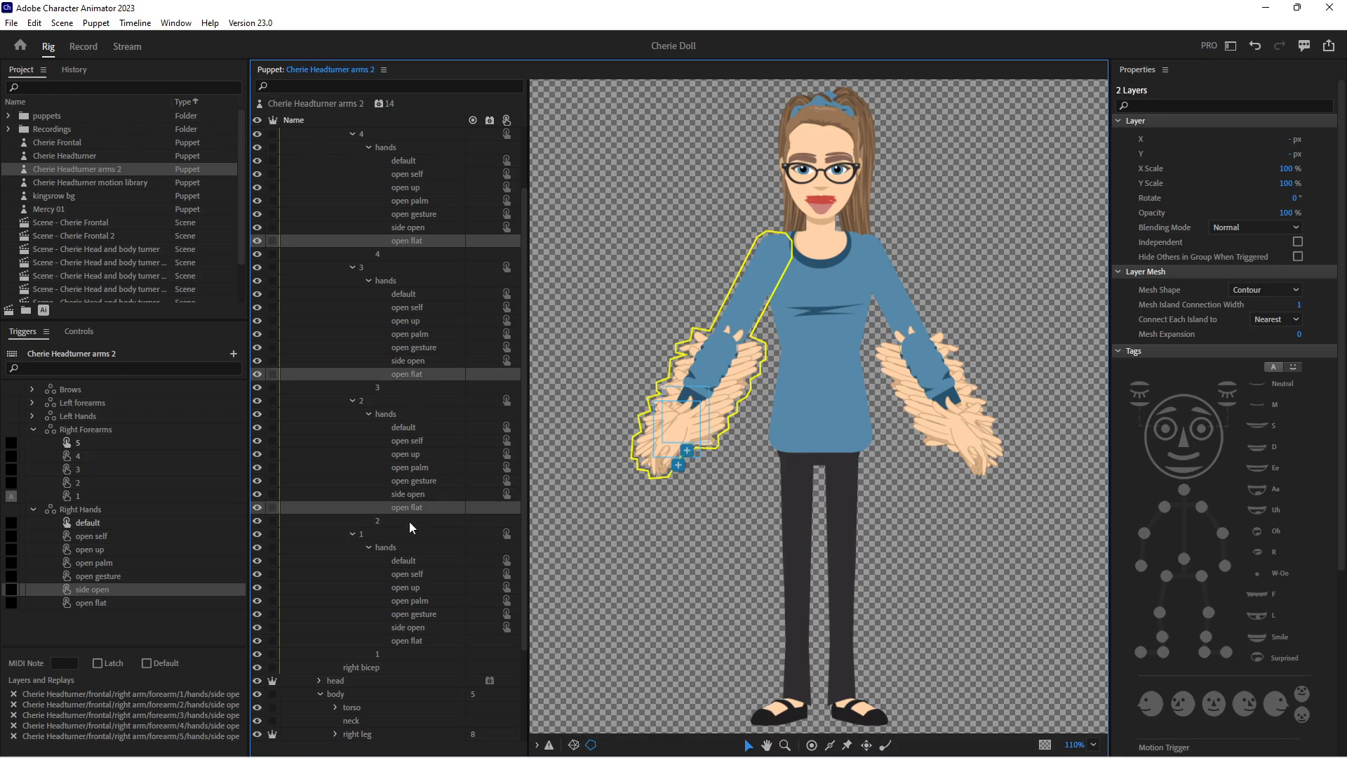
left_click(410, 640, "ctrl")
left_click_drag(409, 507, 186, 606)
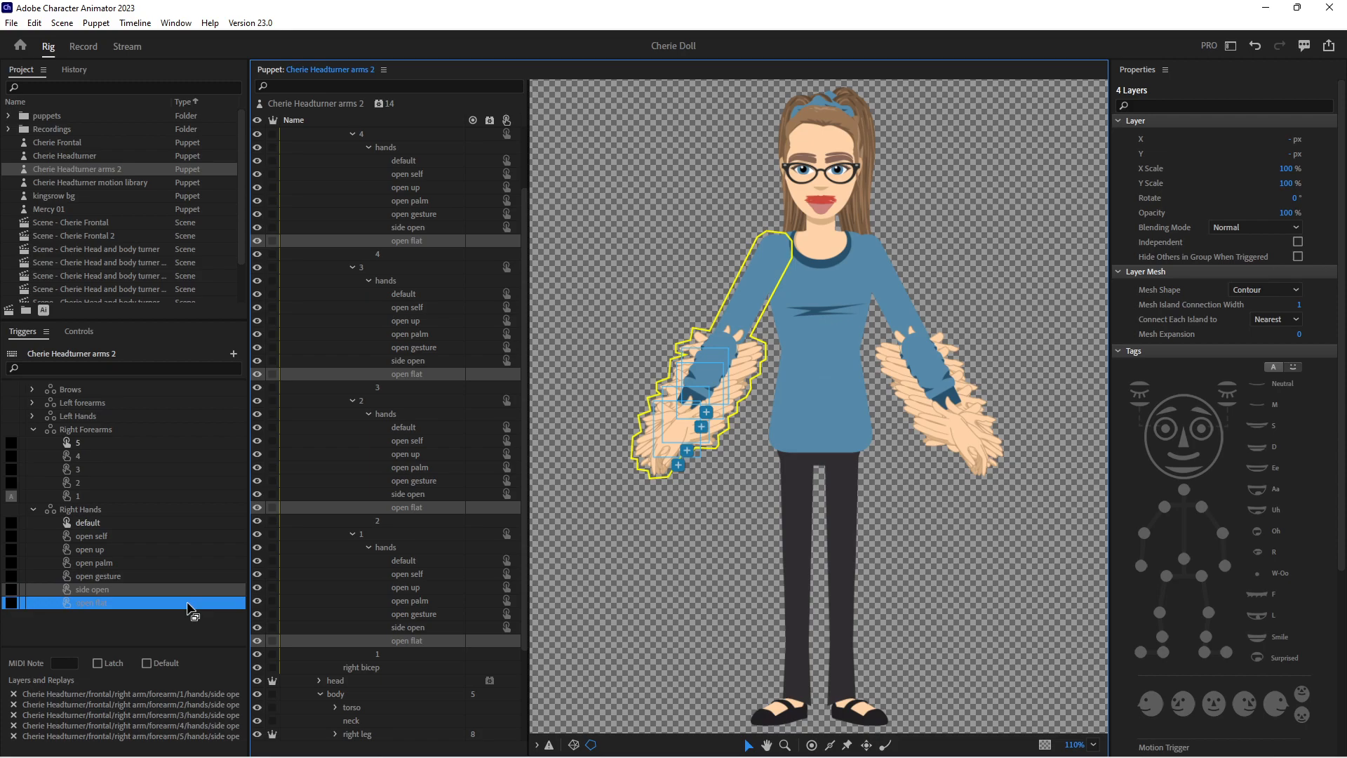
Assign the Z key to the open up trigger in Right Hands and make it latch
left_click(10, 550)
type("z")
left_click(107, 662)
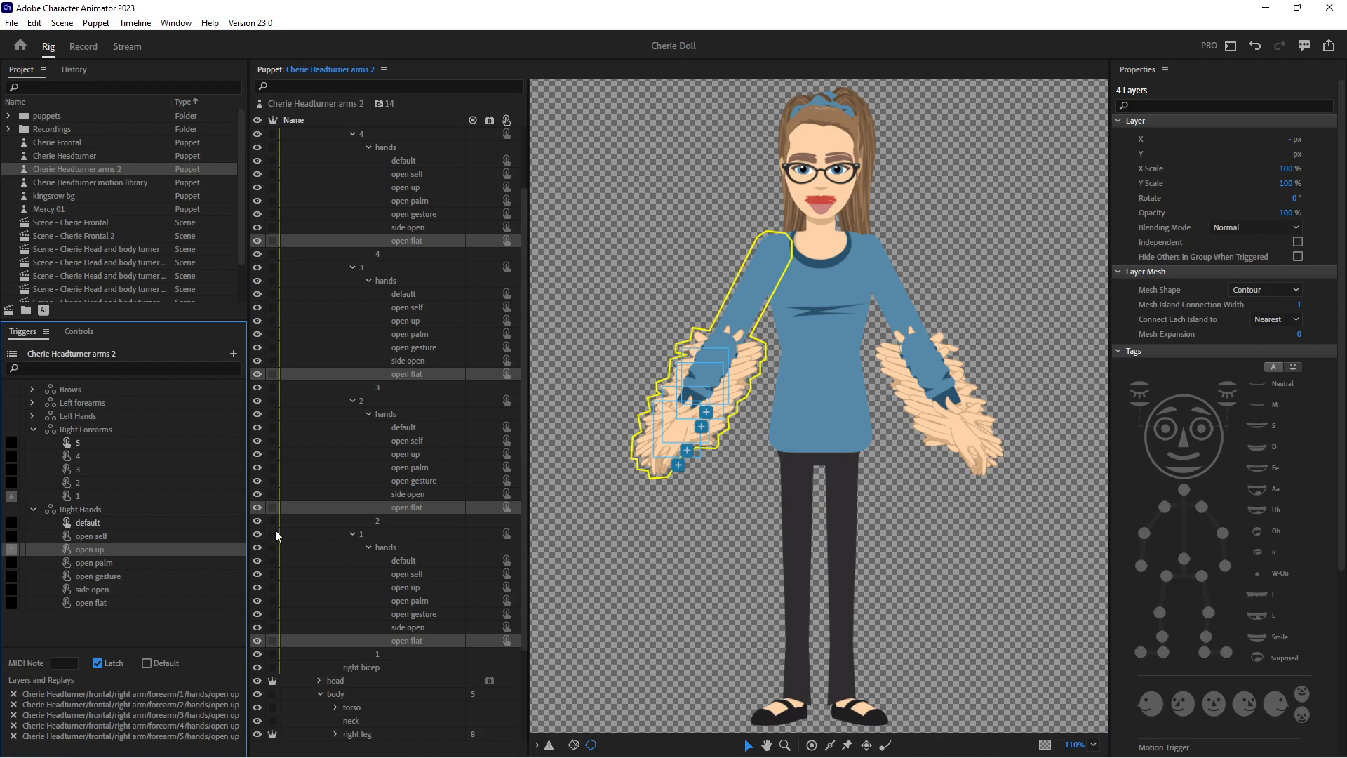
Collapse the Right Forearms and Right Hands swap sets and create a new scene from the Cherie Headturner arms 2 puppet
left_click(35, 427)
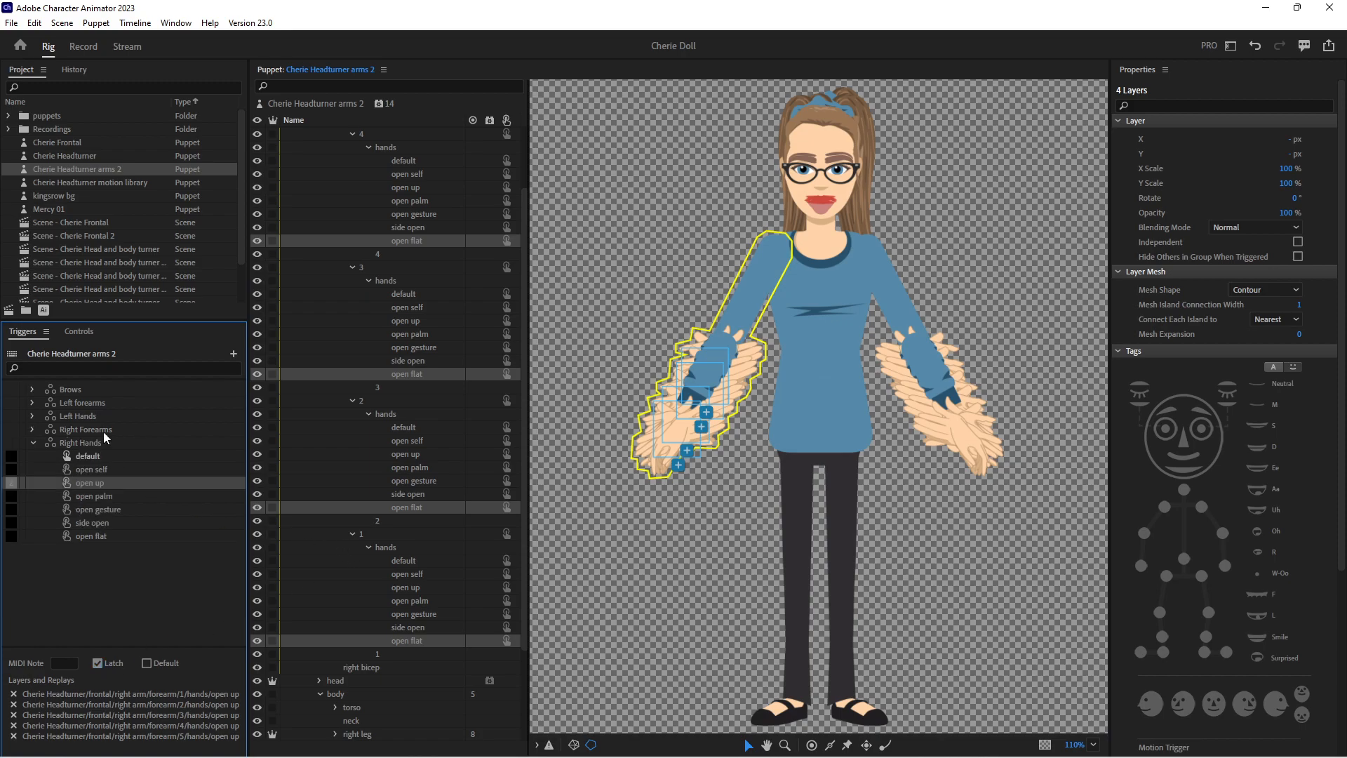
left_click(37, 441)
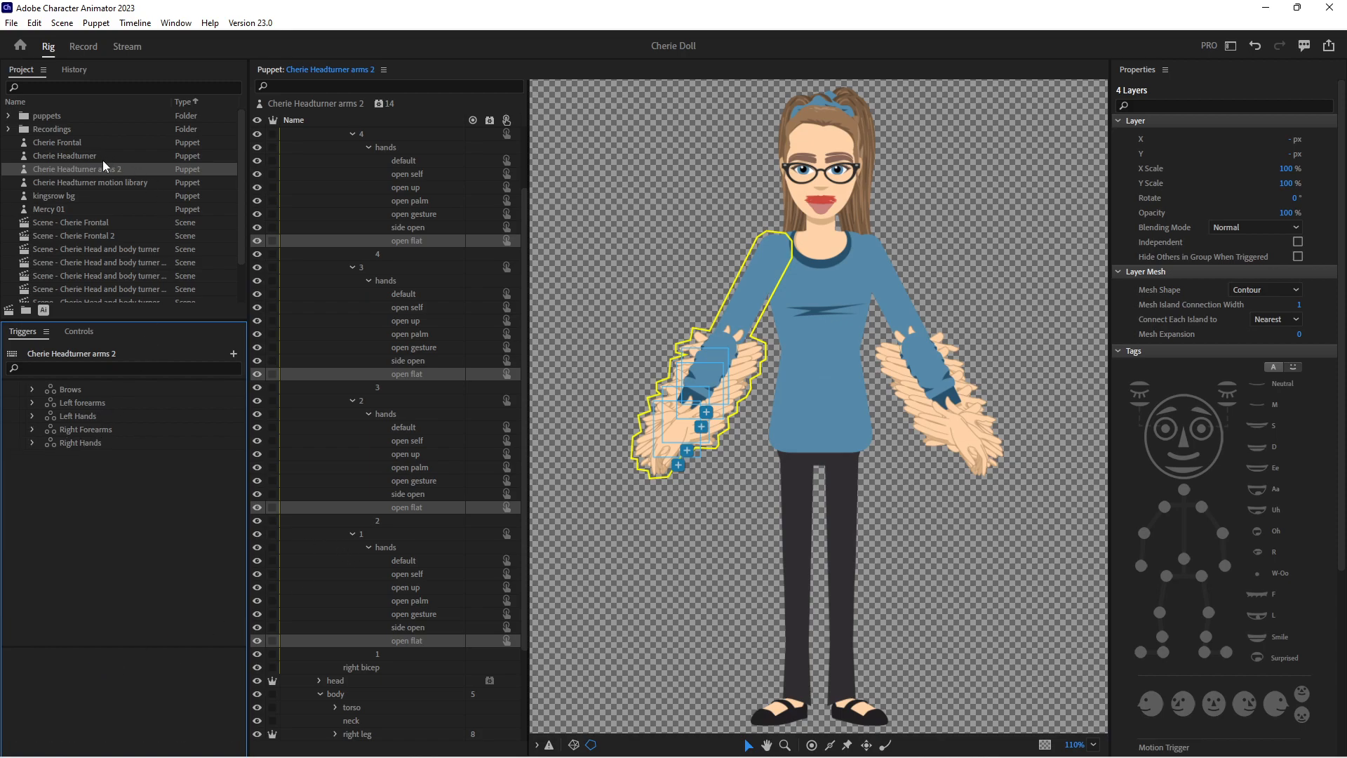
left_click(9, 310)
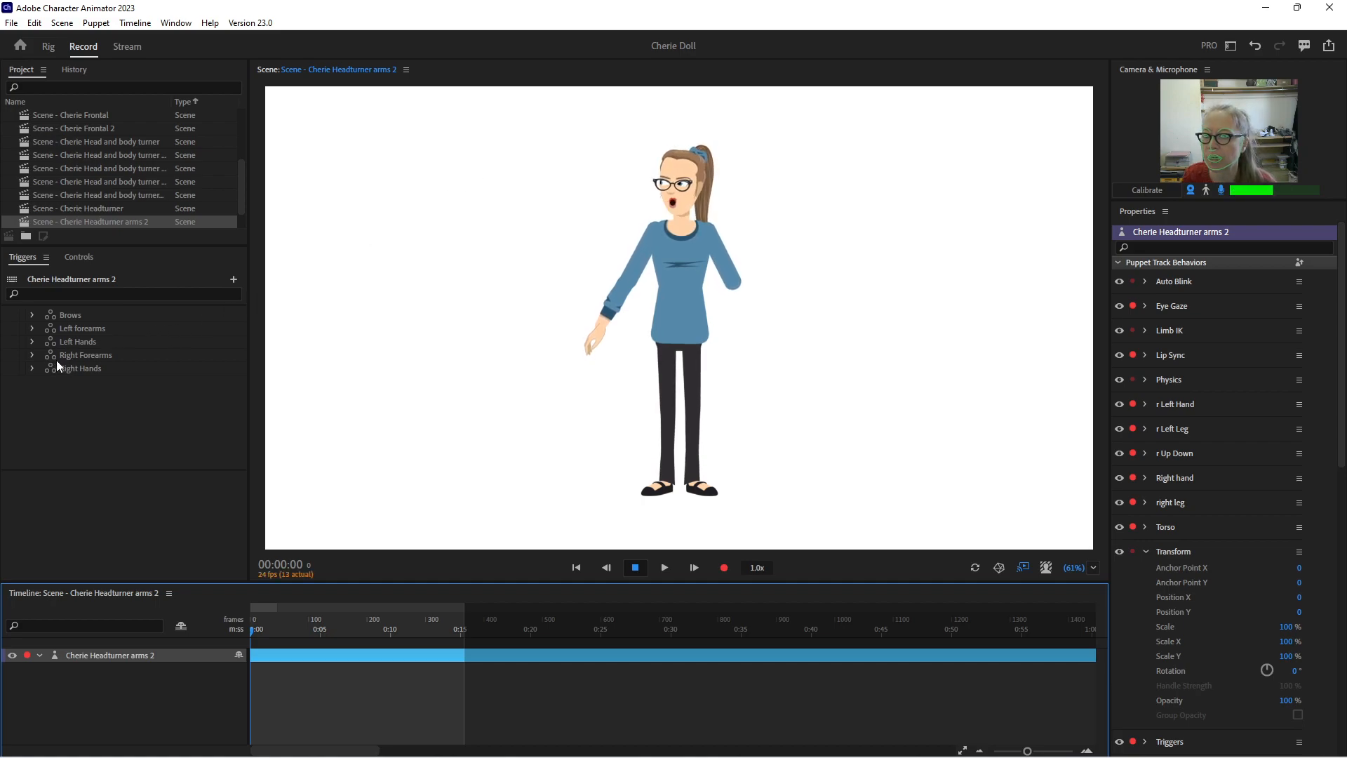
Make trigger 5 the default of the Left forearms swap set, leaving the set collapsed
left_click(31, 330)
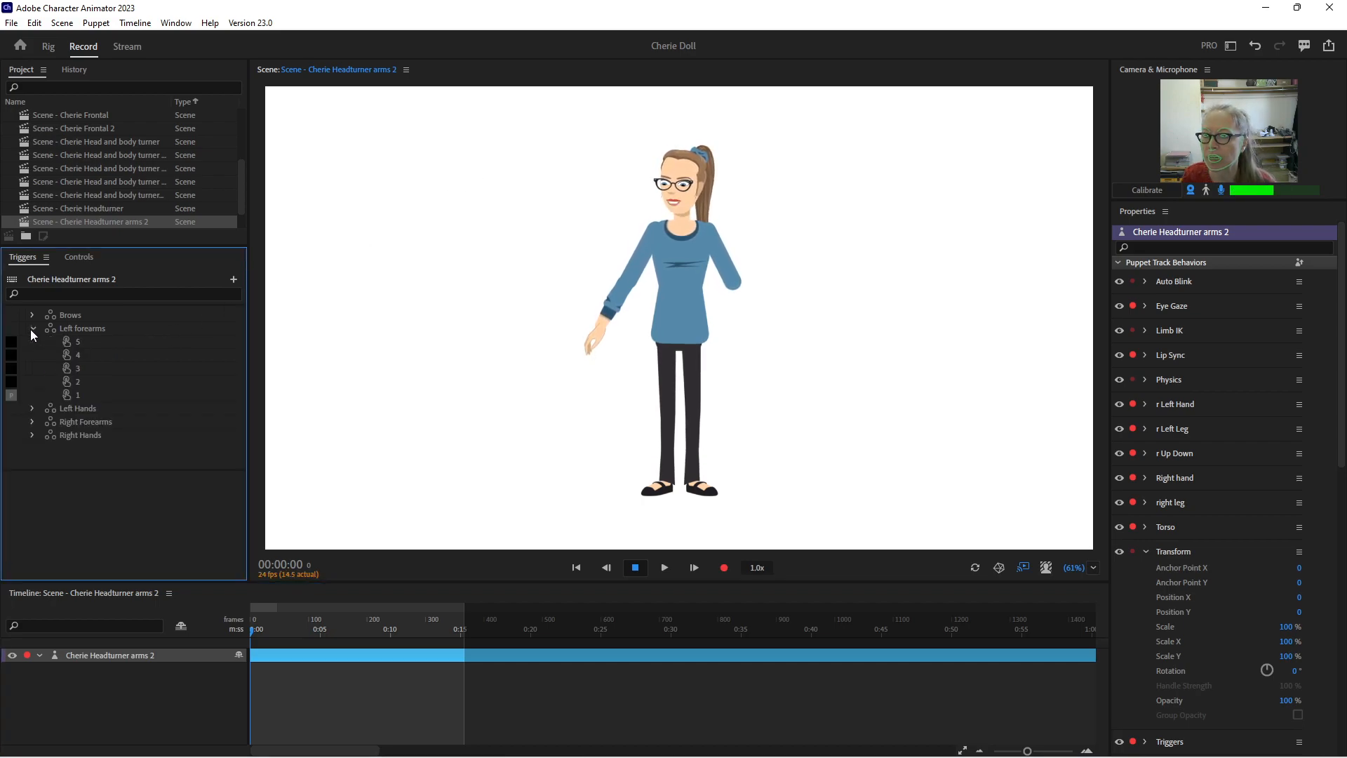
left_click(85, 342)
left_click(146, 486)
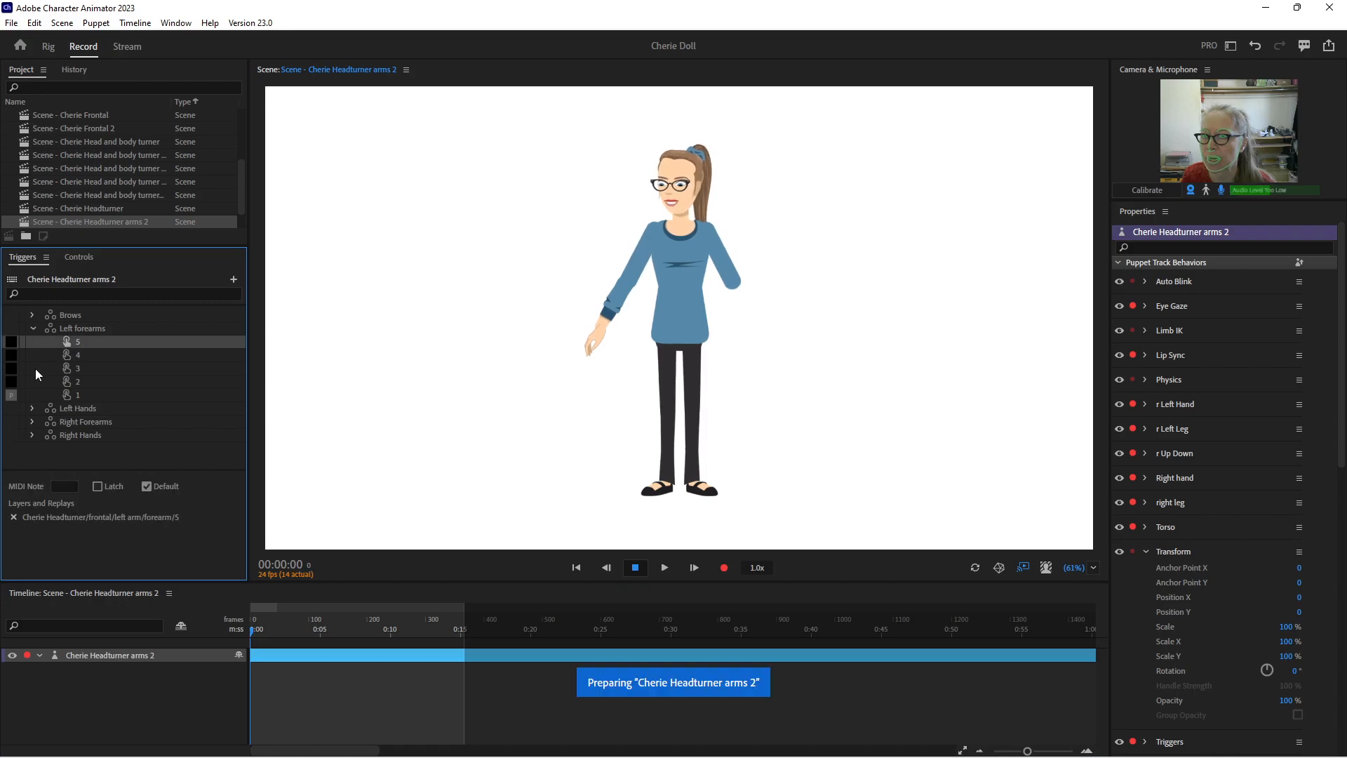
left_click(33, 328)
Test the foreshortened forearms and open up hands by moving both wrists outward in the scene
left_click(514, 364)
left_click_drag(769, 336, 784, 296)
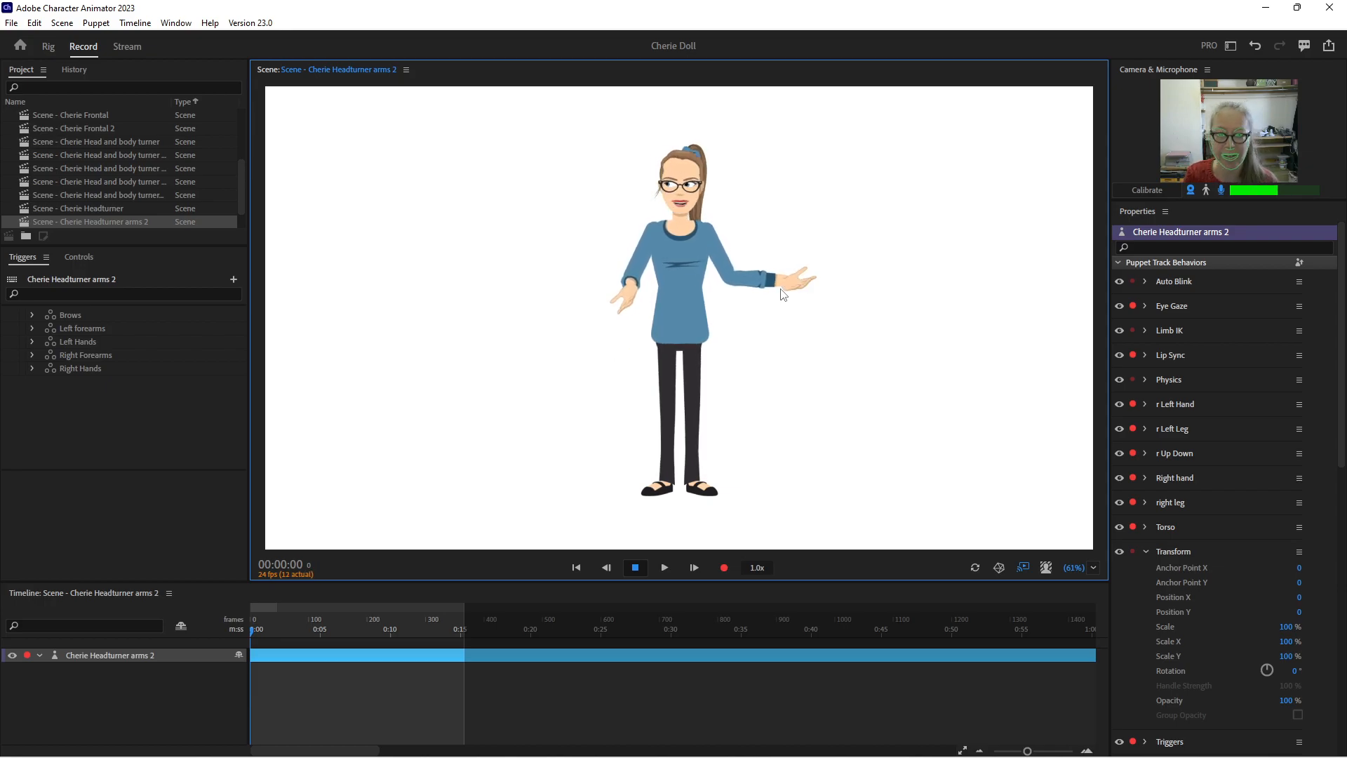
left_click_drag(780, 288, 780, 288)
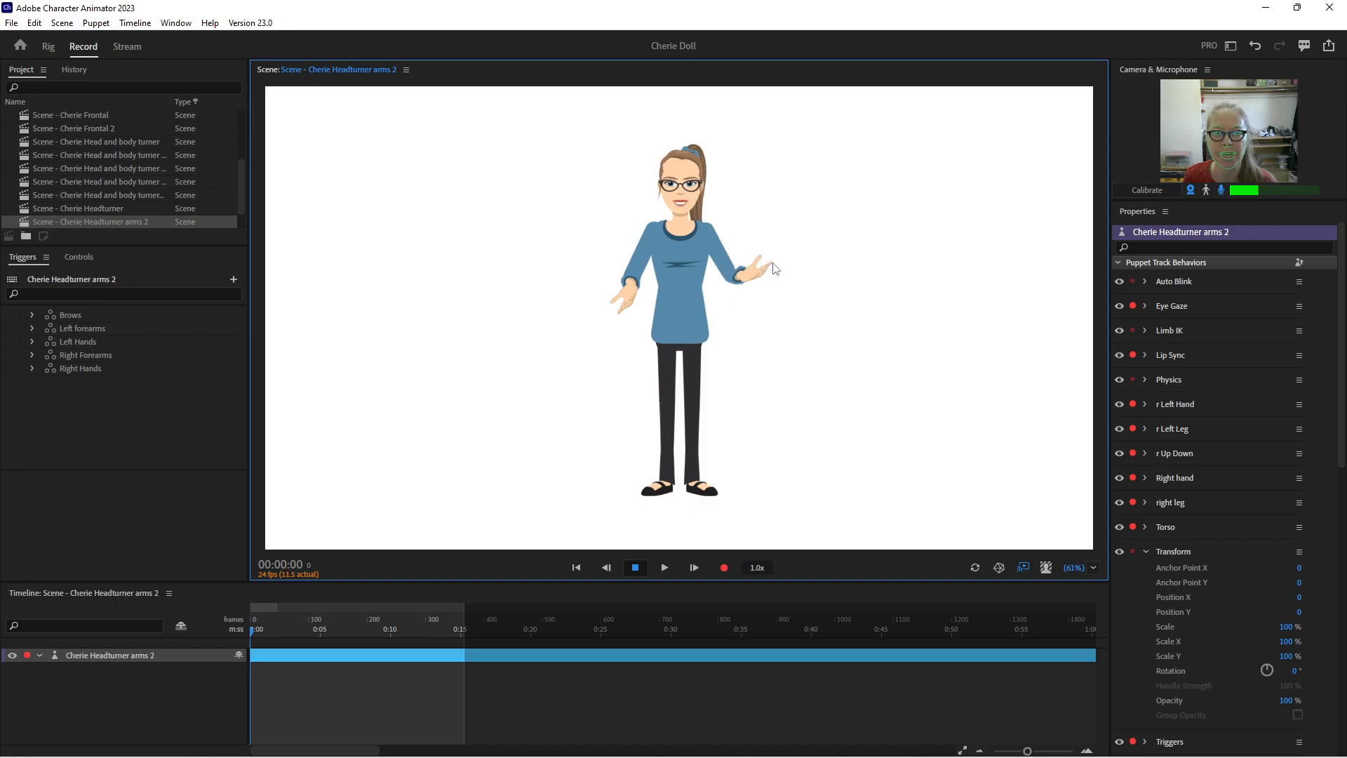
left_click_drag(625, 315, 574, 272)
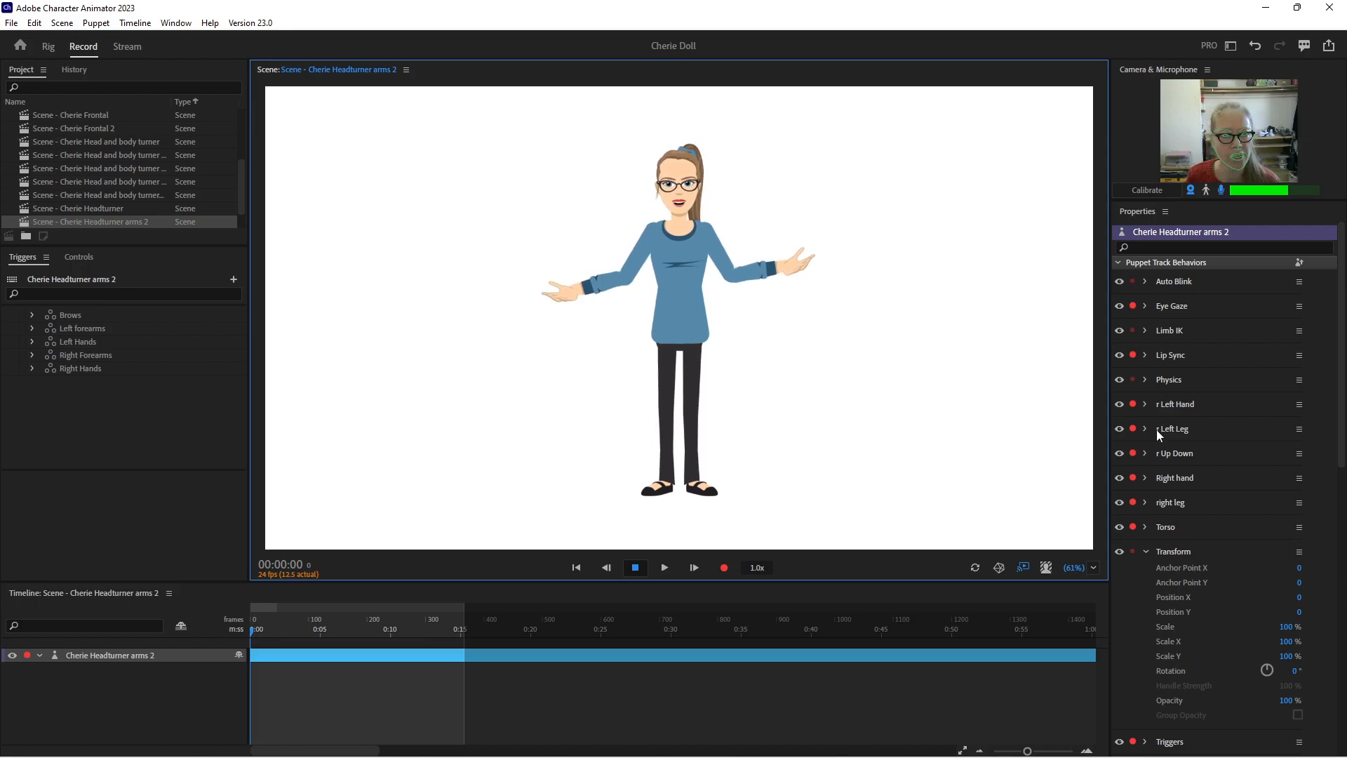
Record a short take with only the Triggers behavior armed and extend its trigger takes along the timeline
left_click(1148, 550)
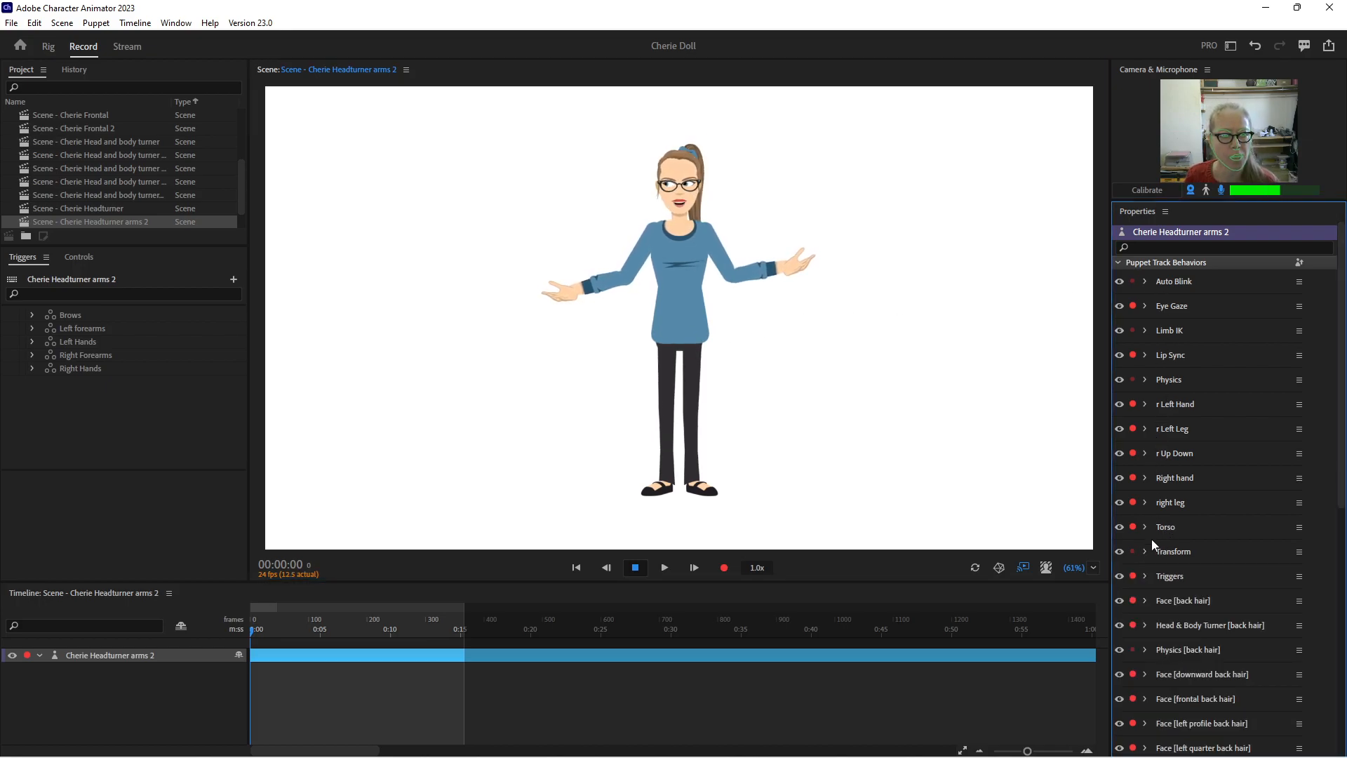
left_click(1133, 551, "ctrl")
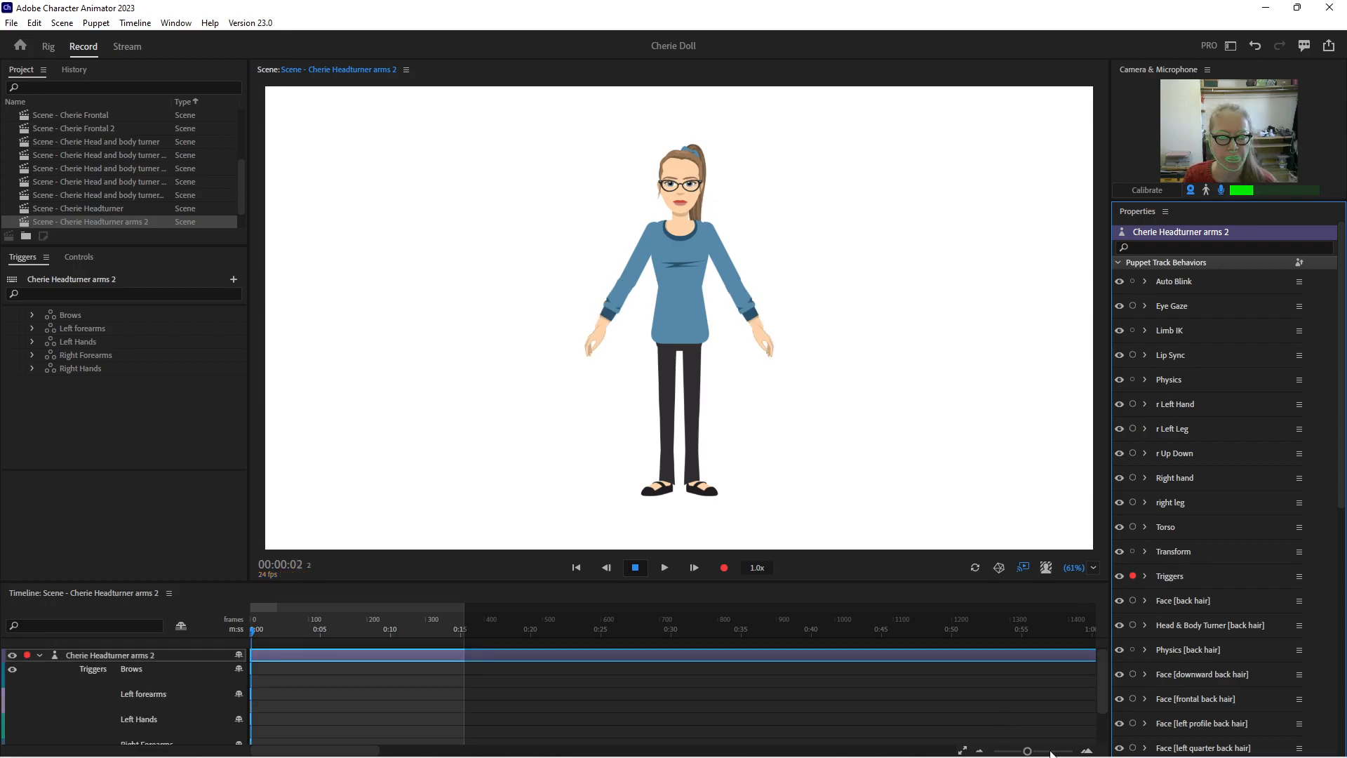
left_click(1051, 751)
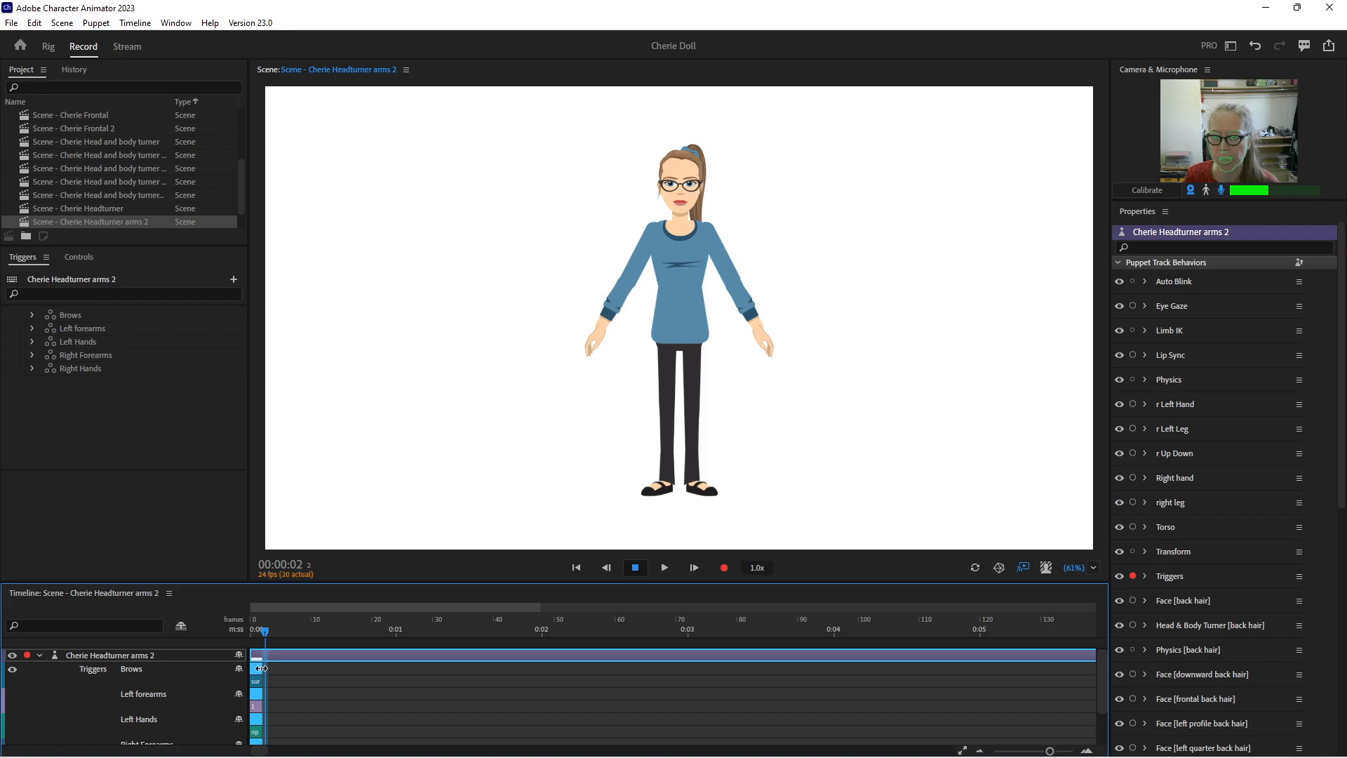
scroll(471, 648, "down", 2)
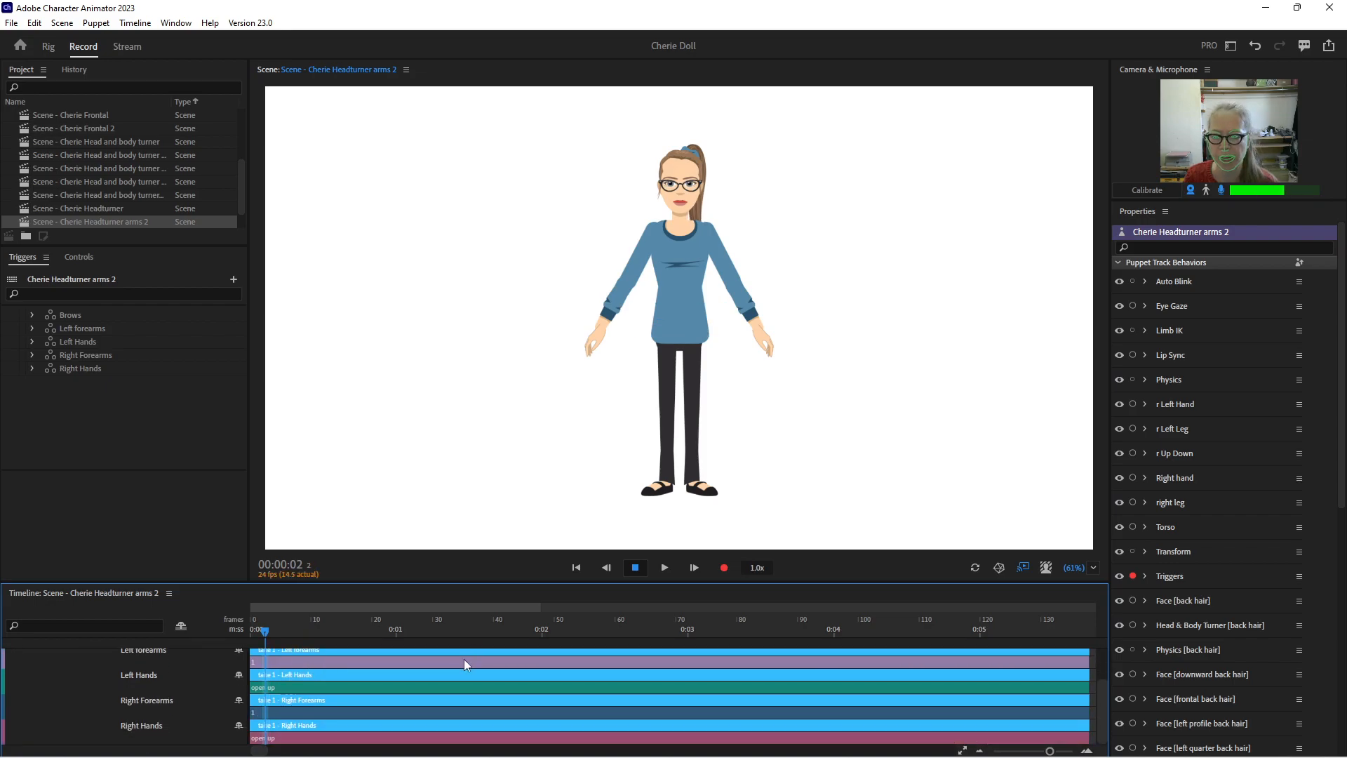
Delete the individual trigger clips under the Right Hands, Right Forearms, Left Hands, Left forearms and Brows takes
left_click(371, 739)
left_click(350, 713)
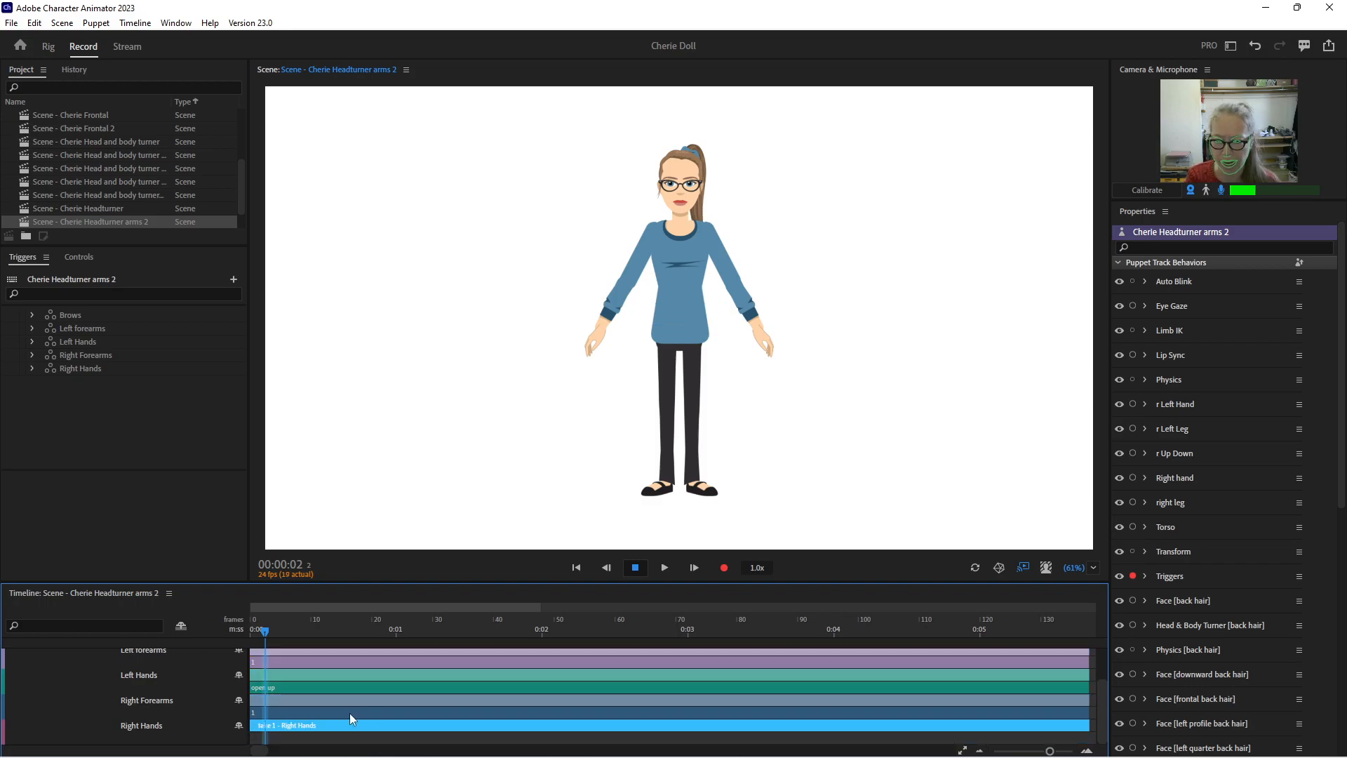
left_click(360, 686)
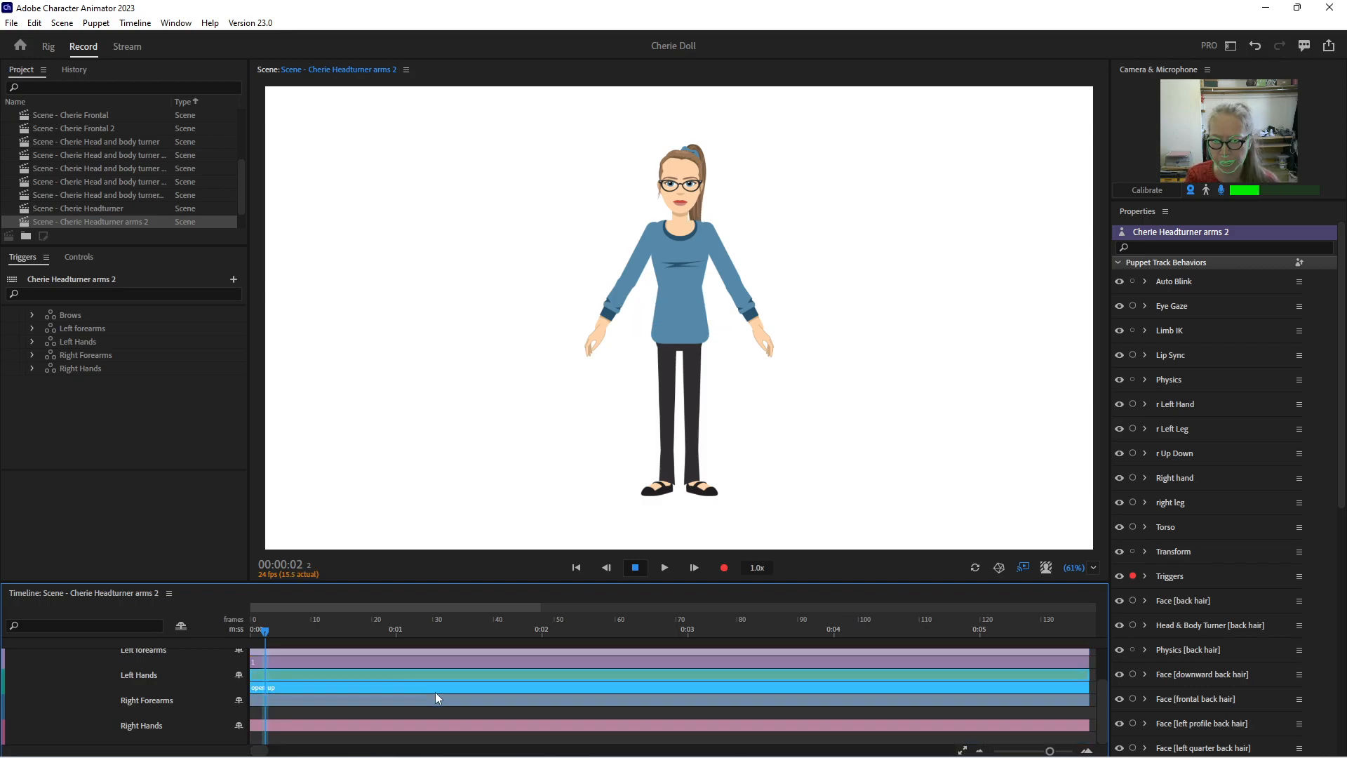
left_click(393, 675)
left_click(376, 661)
key("Delete")
scroll(417, 686, "up", 3)
left_click(405, 667)
key("Delete")
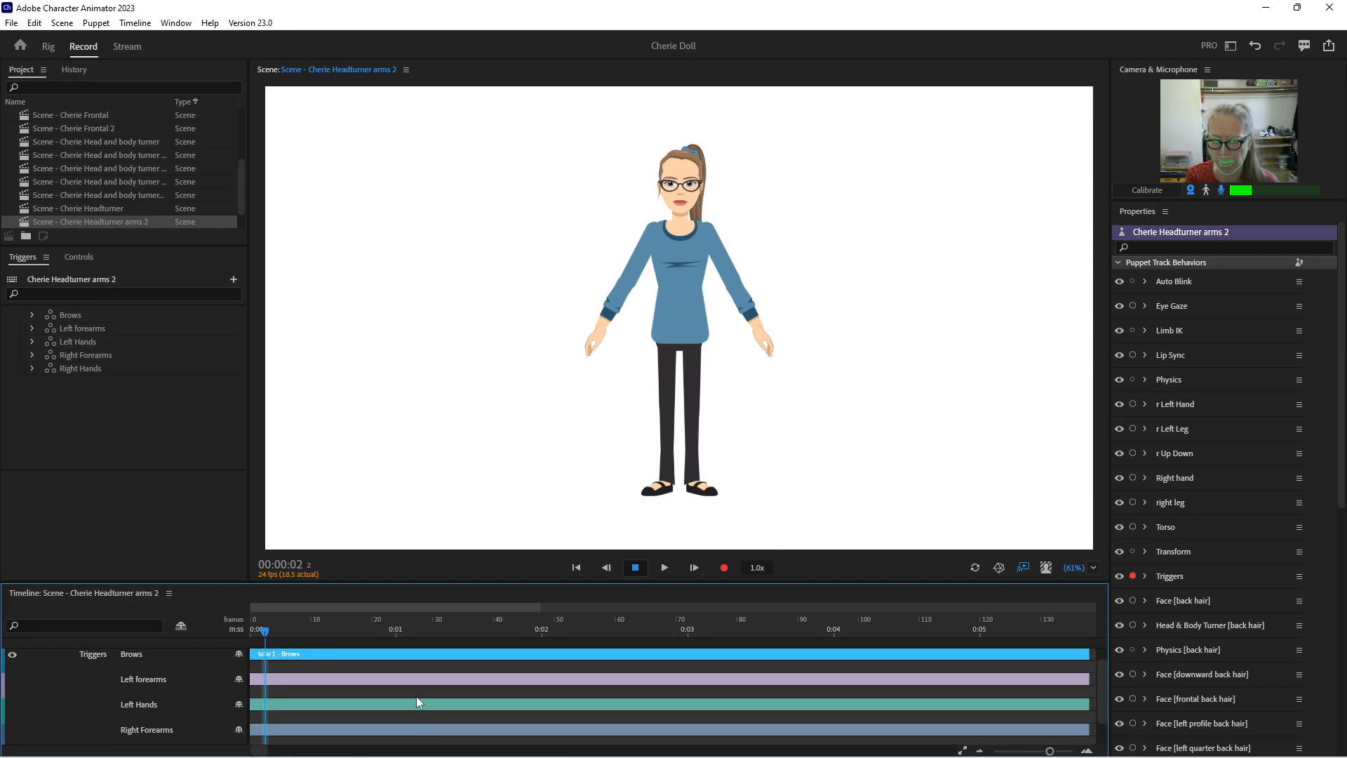
Move the playhead to 00:02:14 and examine the trigger choices offered on the emptied trigger takes
left_click_drag(302, 634, 629, 635)
right_click(451, 678)
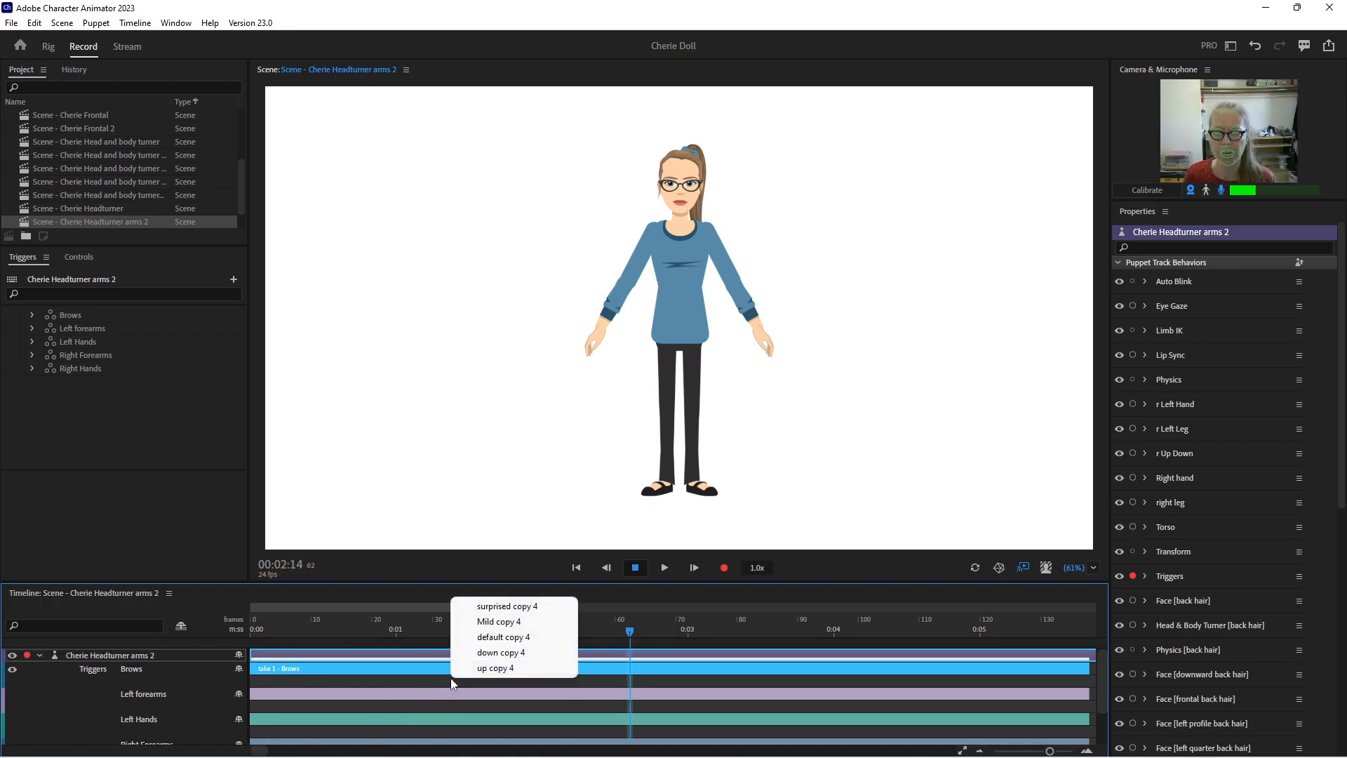
left_click(420, 682)
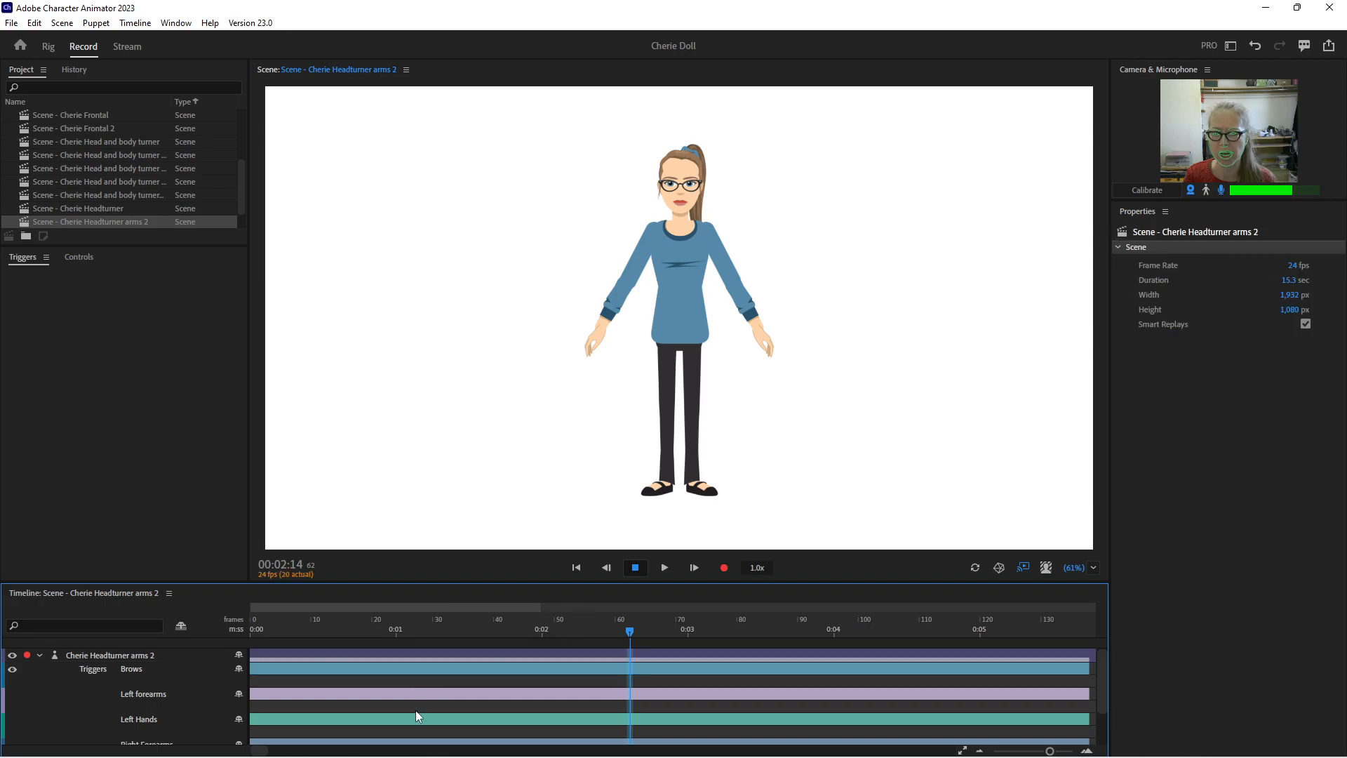
right_click(416, 726)
left_click(571, 685)
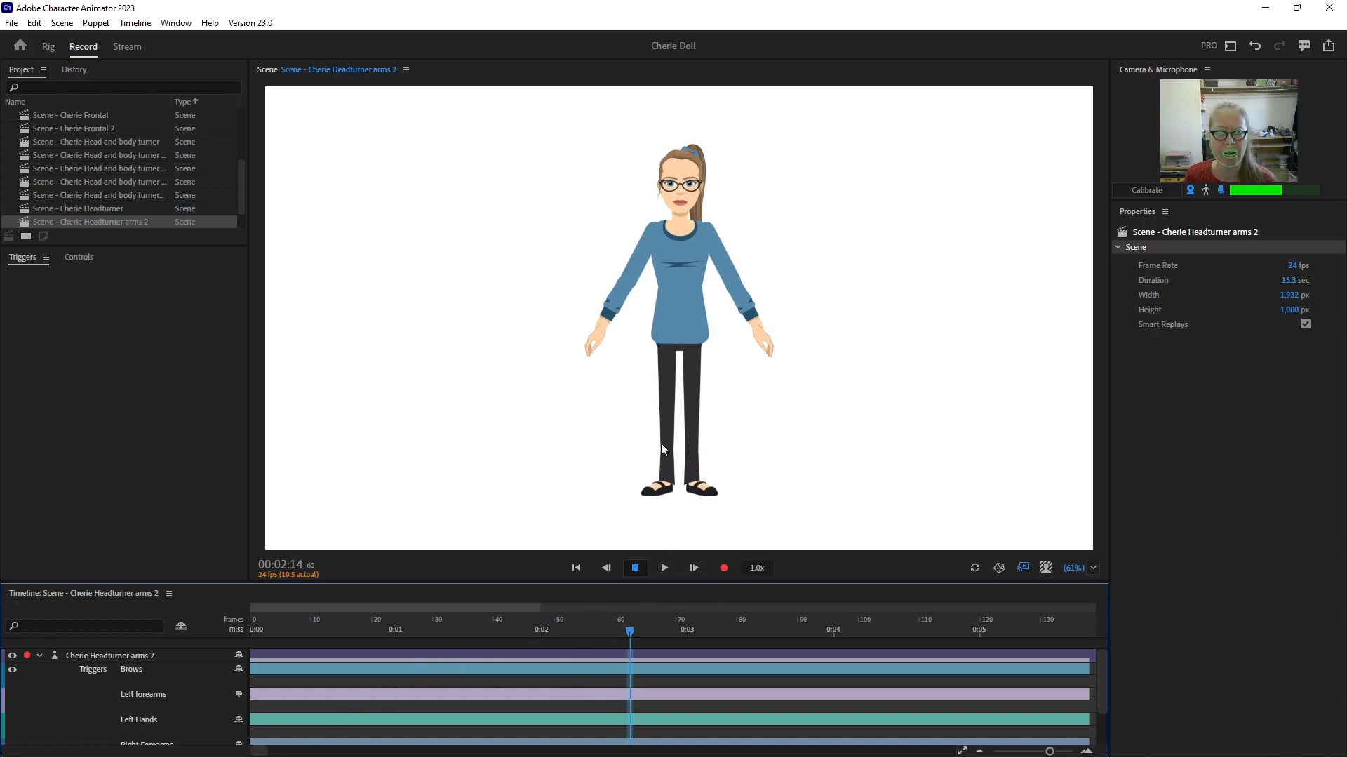
left_click(681, 327)
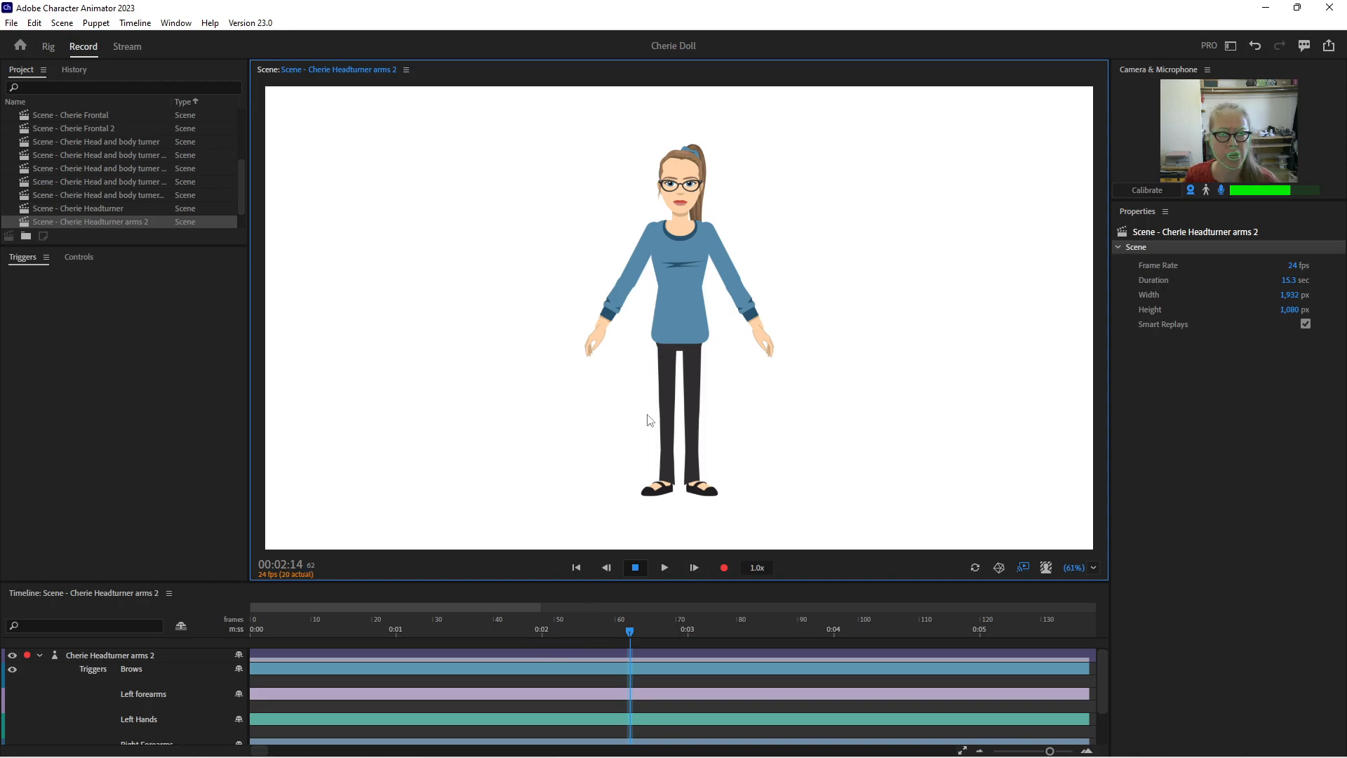
Arm only the puppet's Right hand behavior for recording and try lowering the right arm beside the body
left_click(111, 655)
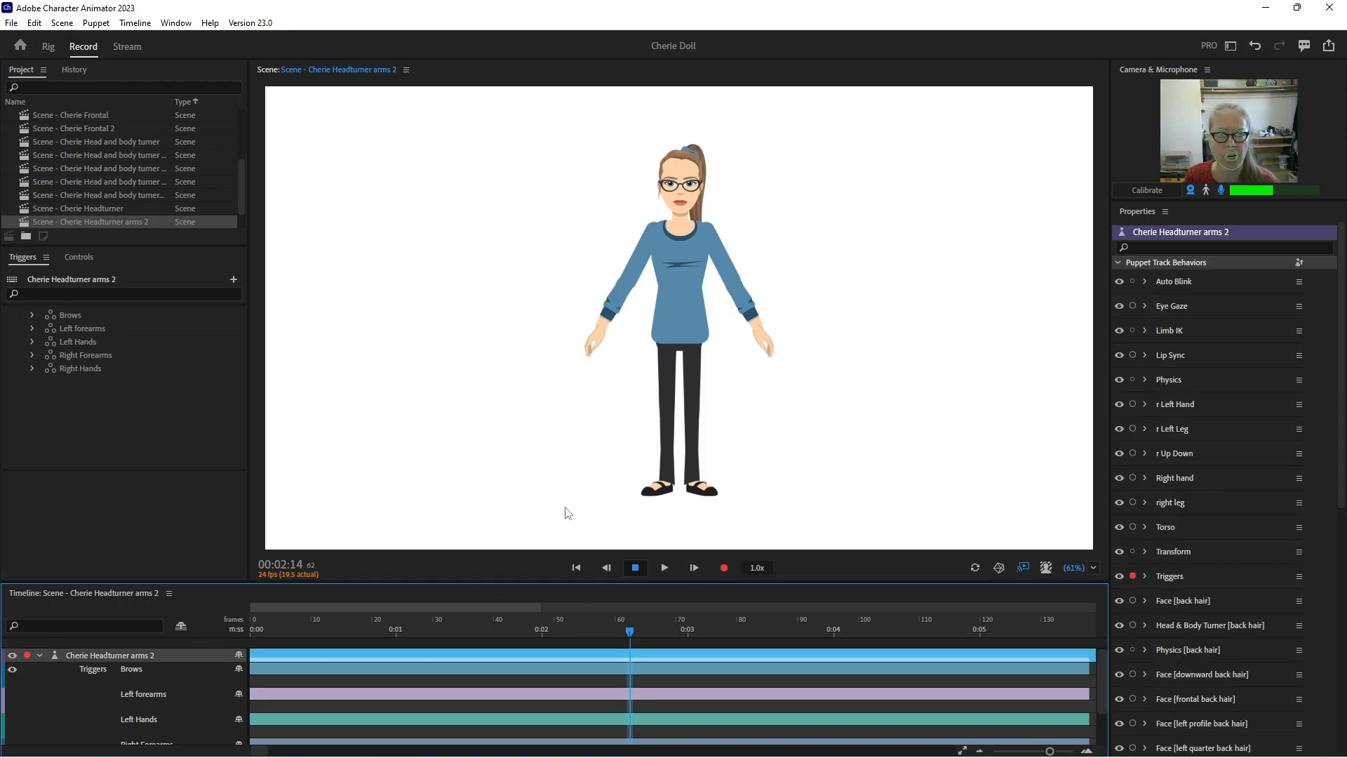
left_click(1132, 576)
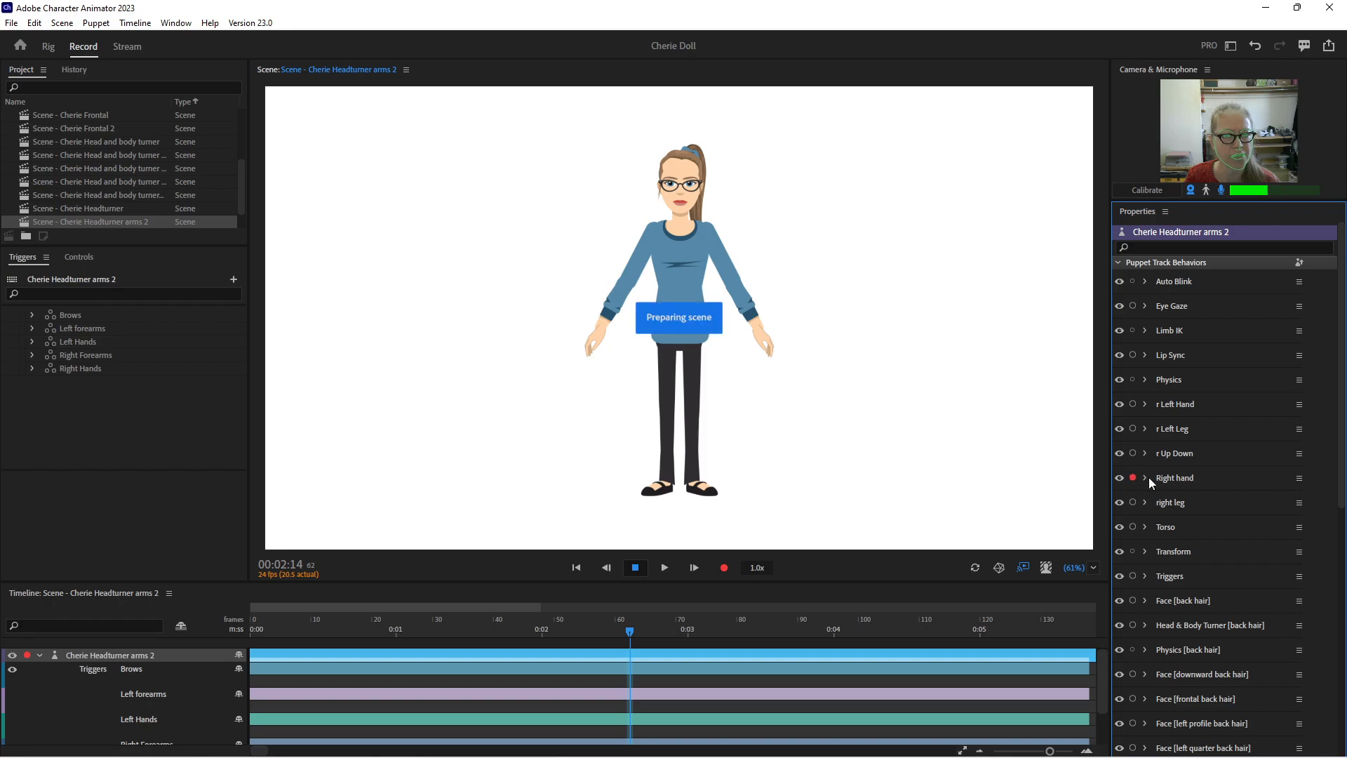
left_click_drag(595, 348, 637, 362)
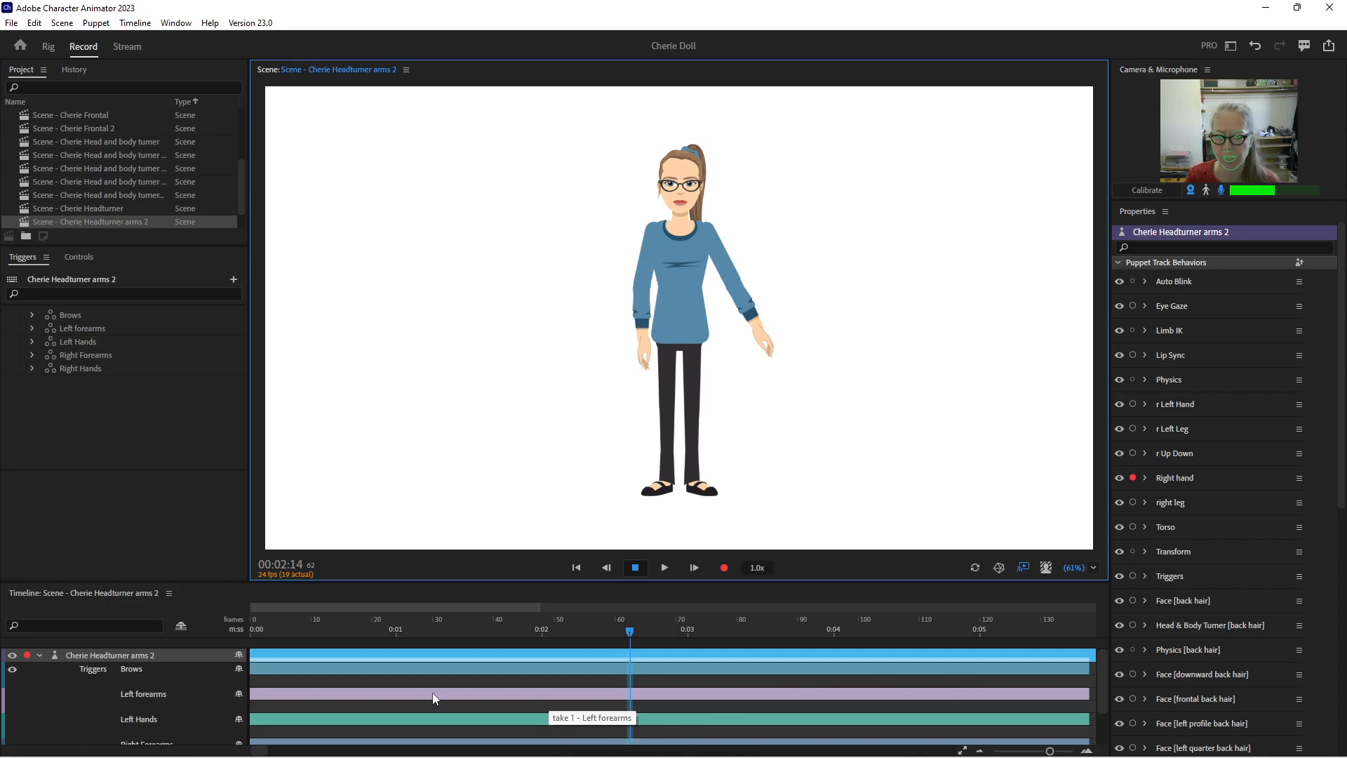
Record a short Right hand take at 00:00:00 with the right arm lowered beside the hip, and extend it along the timeline
left_click_drag(630, 630, 241, 628)
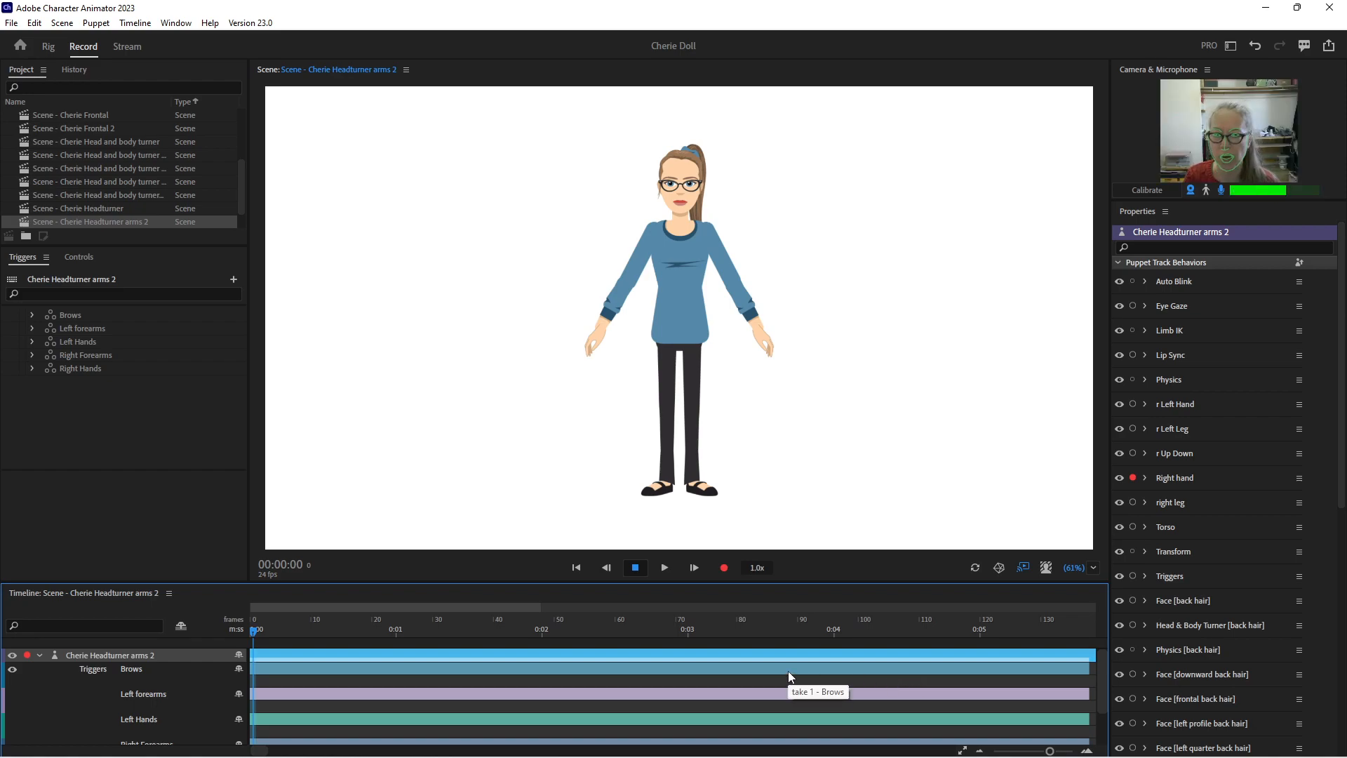
left_click_drag(594, 346, 630, 358)
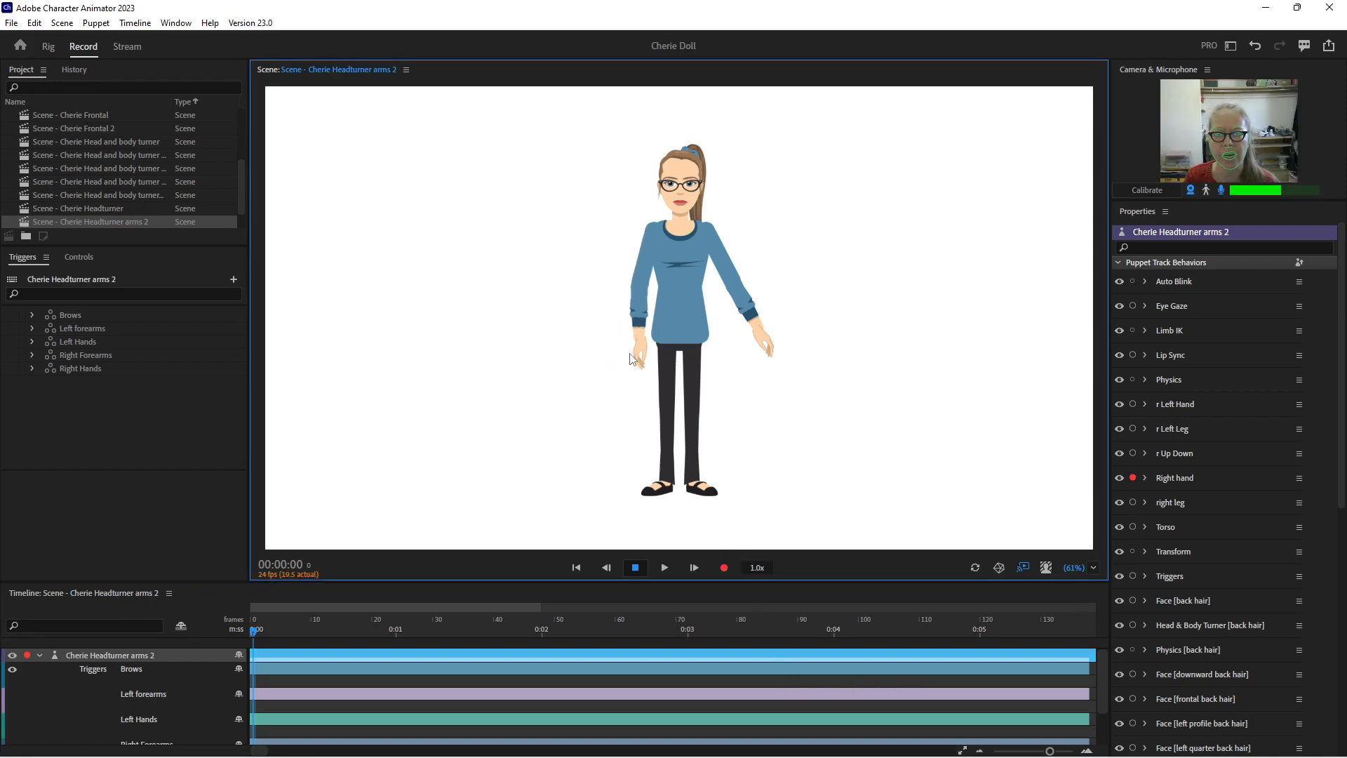
mouse_move(410, 756)
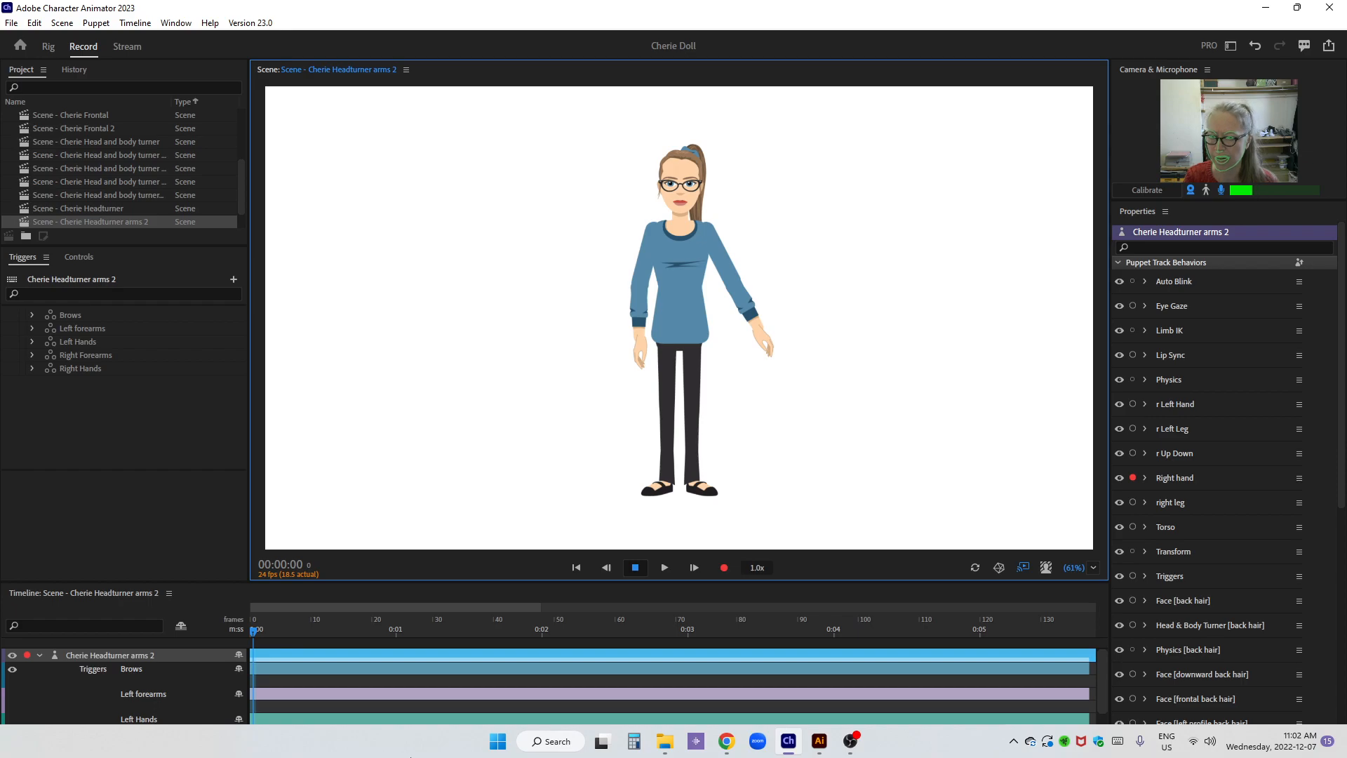
key("ctrl+2")
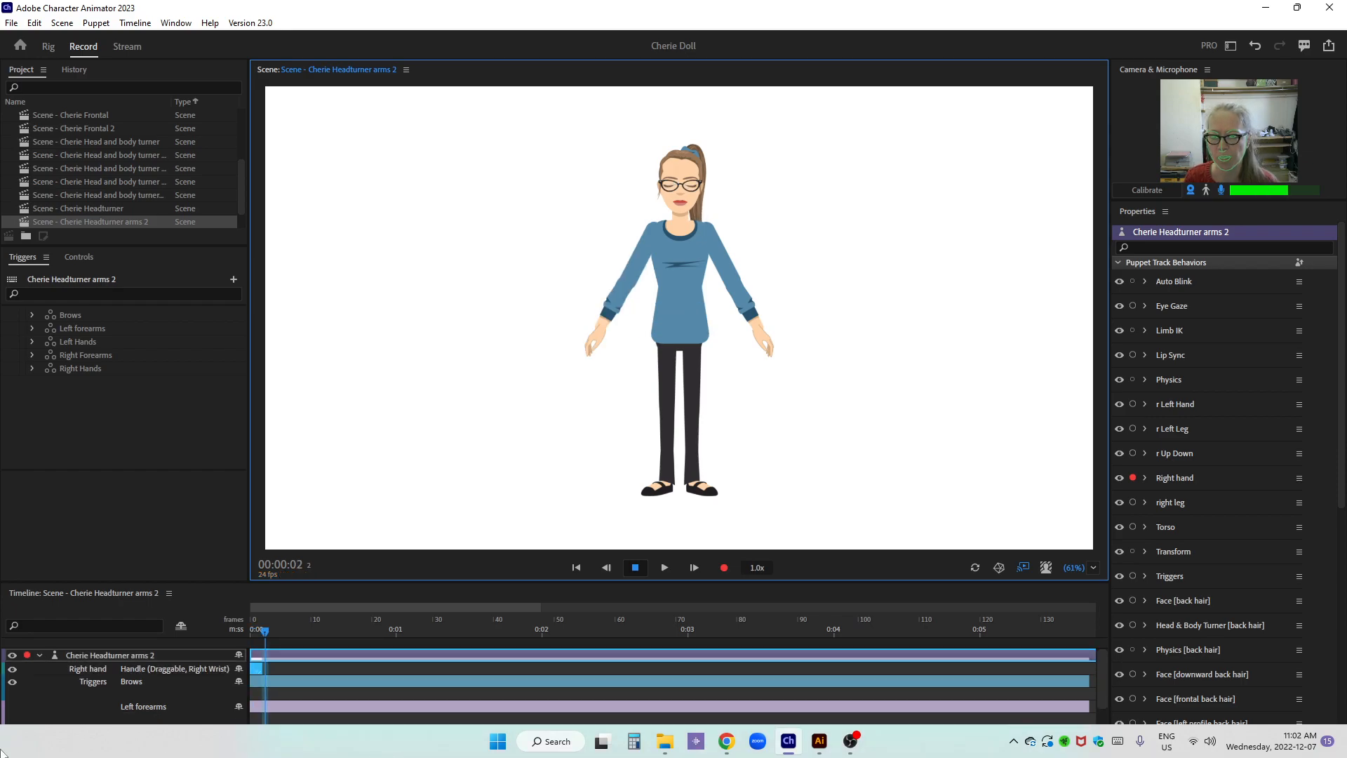
left_click_drag(262, 667, 239, 751)
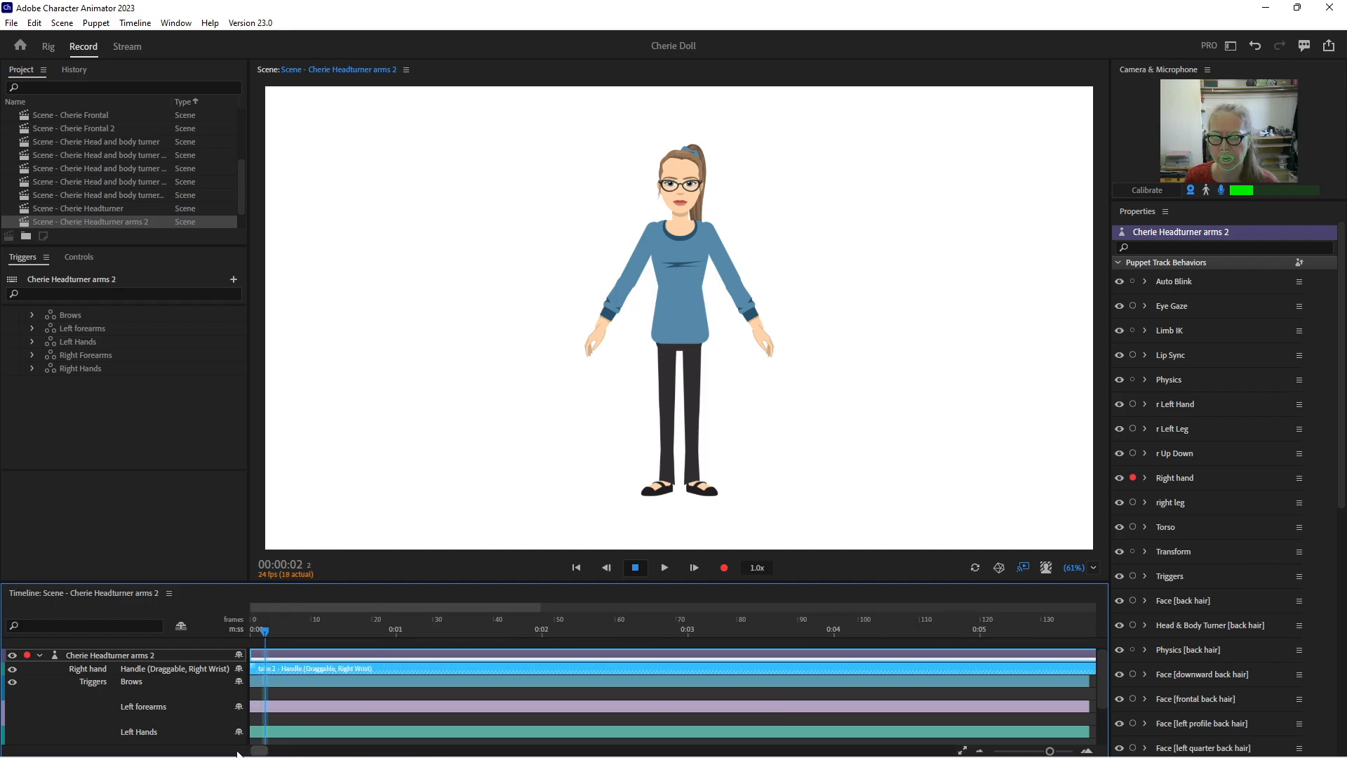
left_click_drag(258, 630, 243, 629)
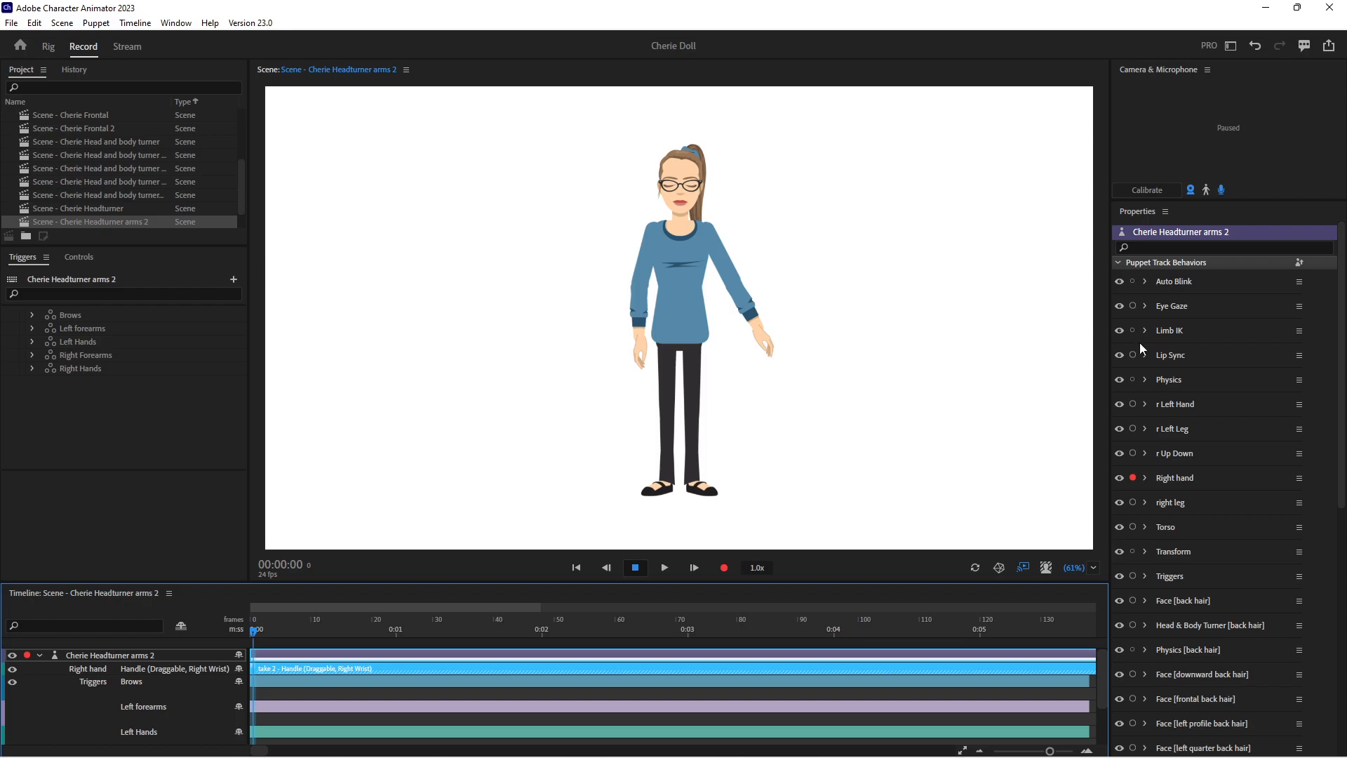
Arm r Left Hand instead of Right hand and lower the left arm beside the hip at 00:00:00
left_click(1133, 478)
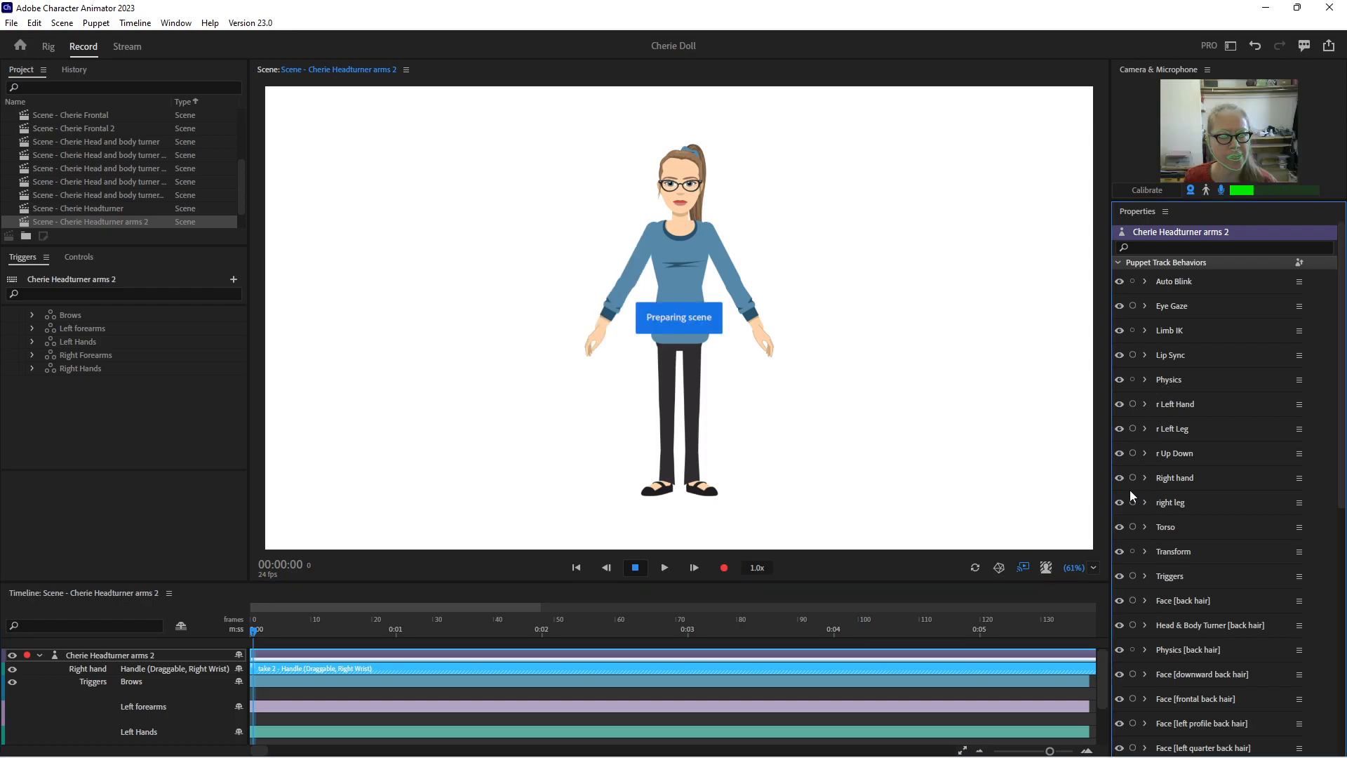
left_click(1133, 403)
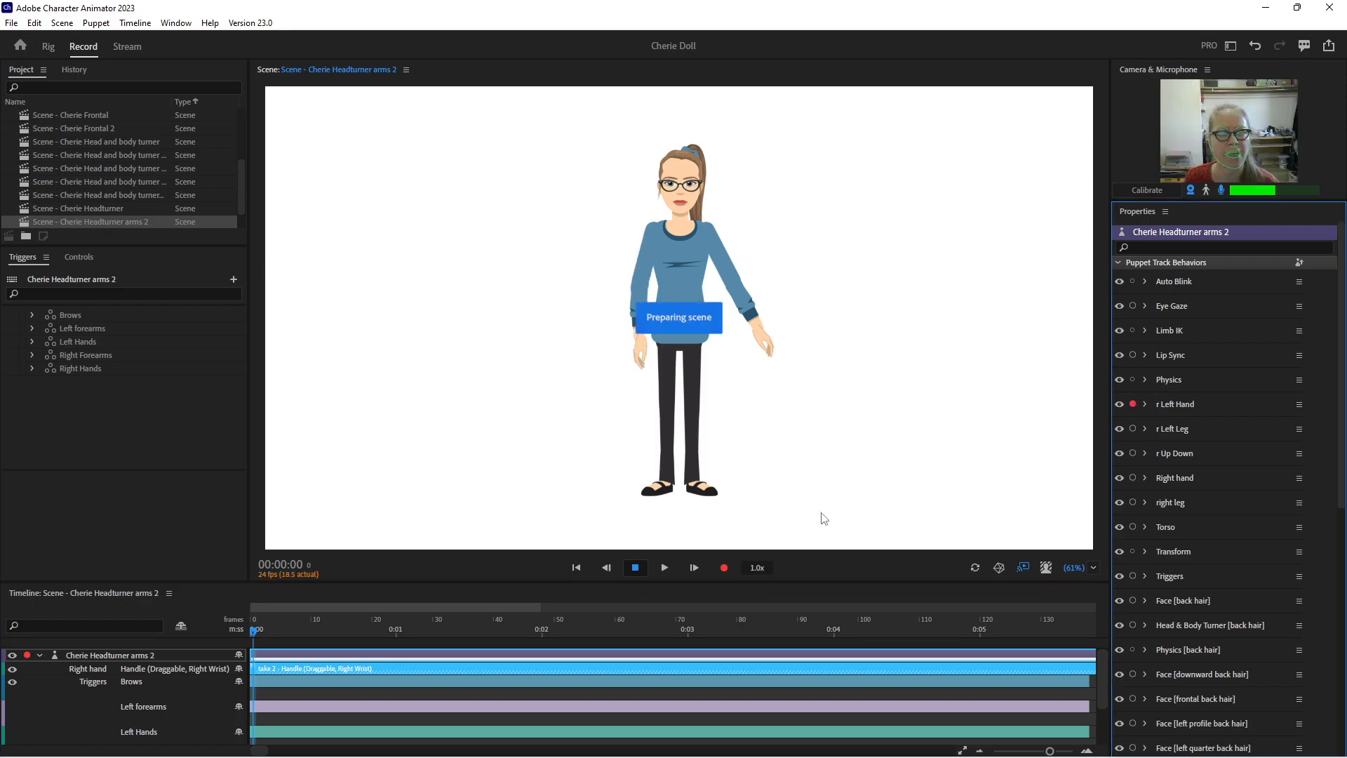
left_click_drag(772, 351, 725, 360)
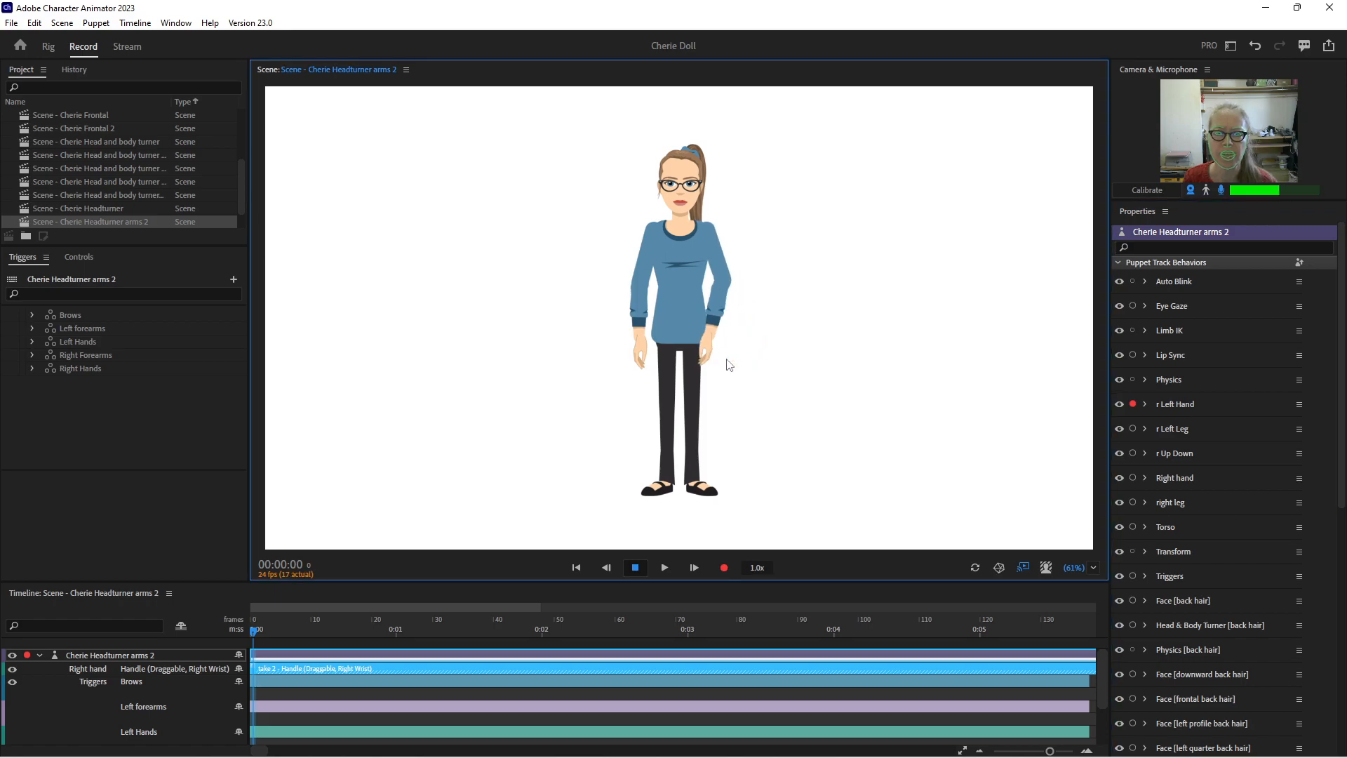
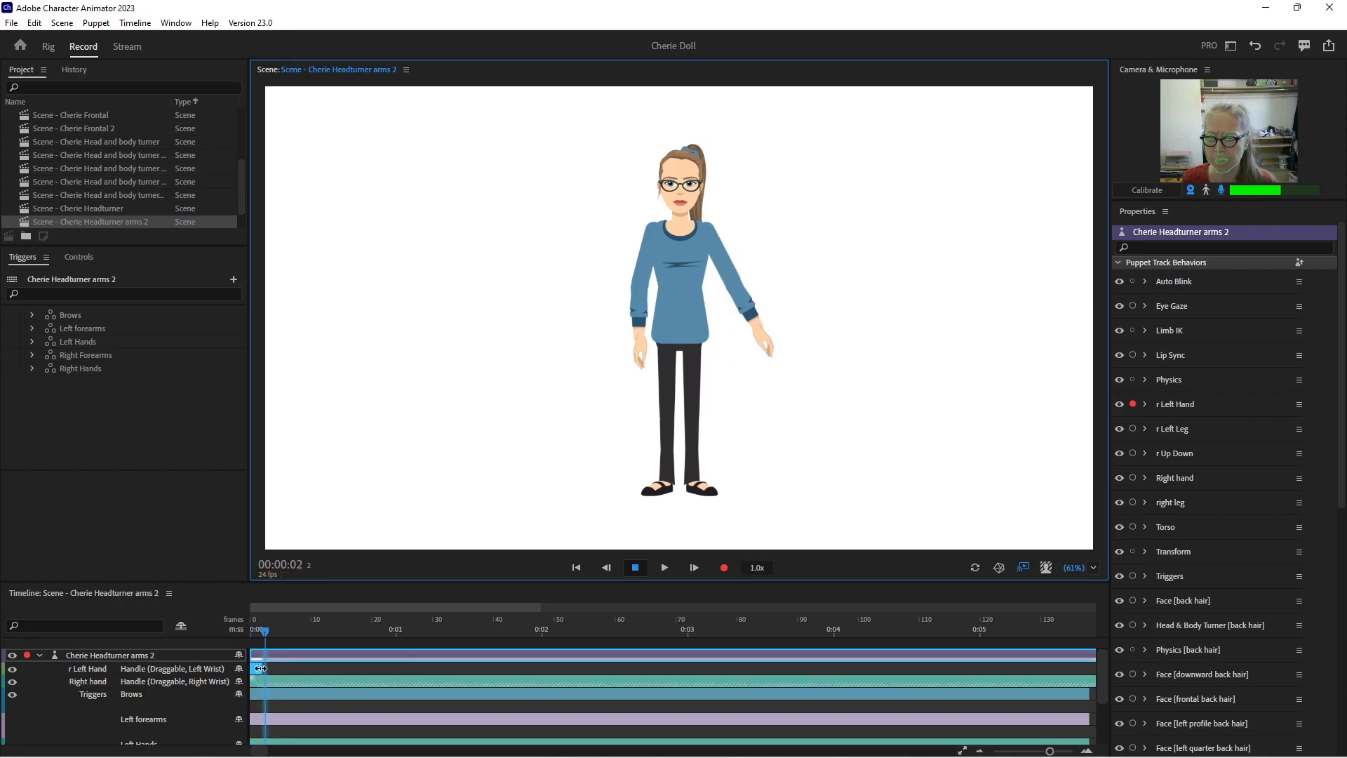
Extend the r Left Hand take along the timeline, disarm r Left Hand, and return the playhead to 00:00:00
left_click_drag(263, 669, 353, 646)
mouse_move(271, 751)
left_mouse_down()
mouse_move(245, 752)
mouse_move(258, 751)
left_mouse_up()
left_click(1132, 404)
left_click_drag(265, 633, 254, 632)
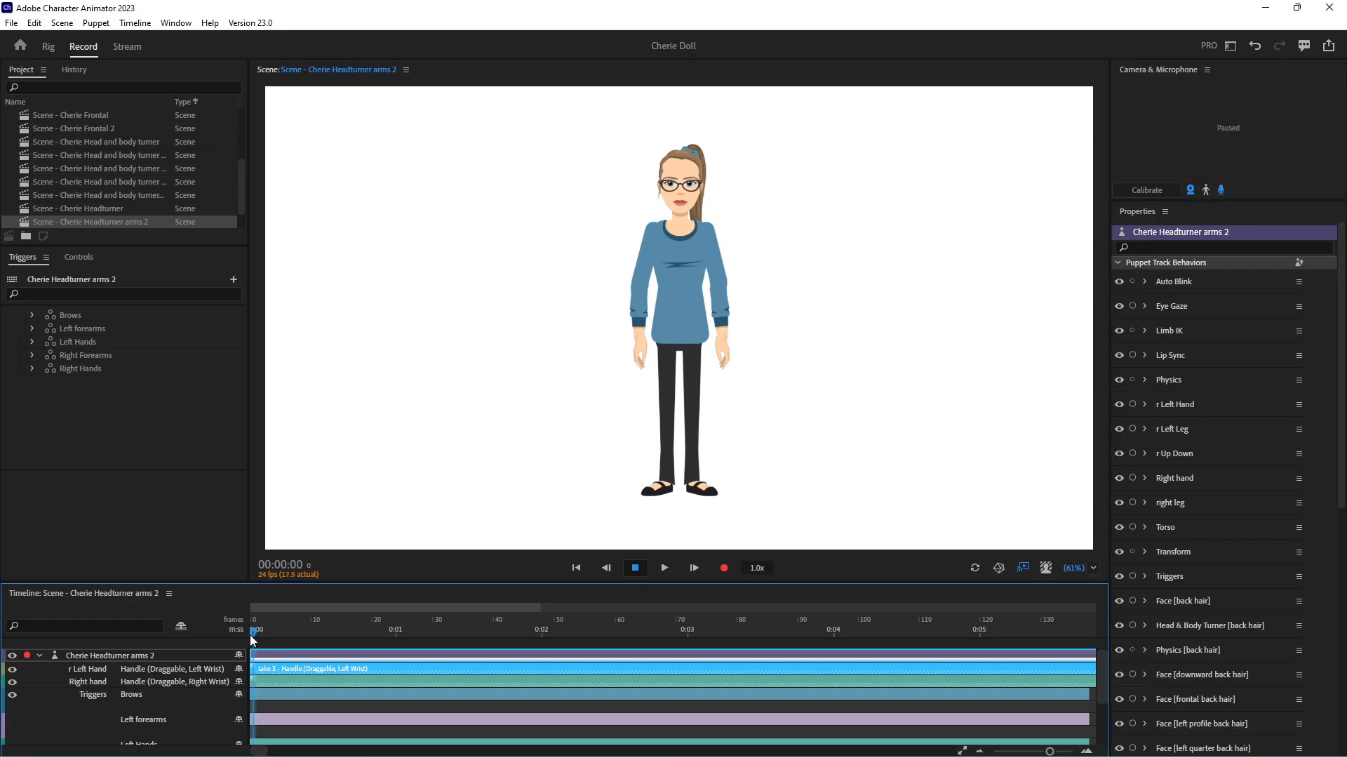
Record a short r Left Hand take at 00:01:03 with the left arm raised out to the side
left_click(418, 632)
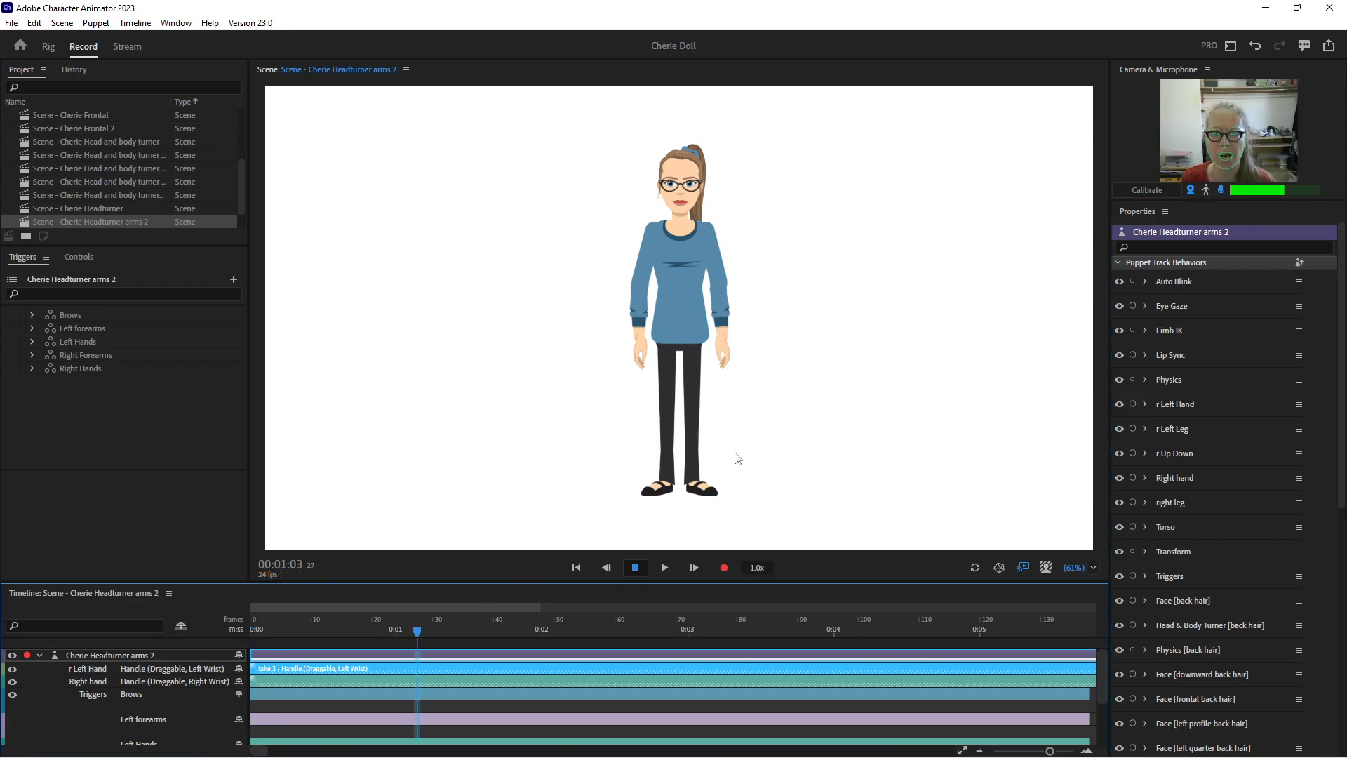
left_click(1135, 403)
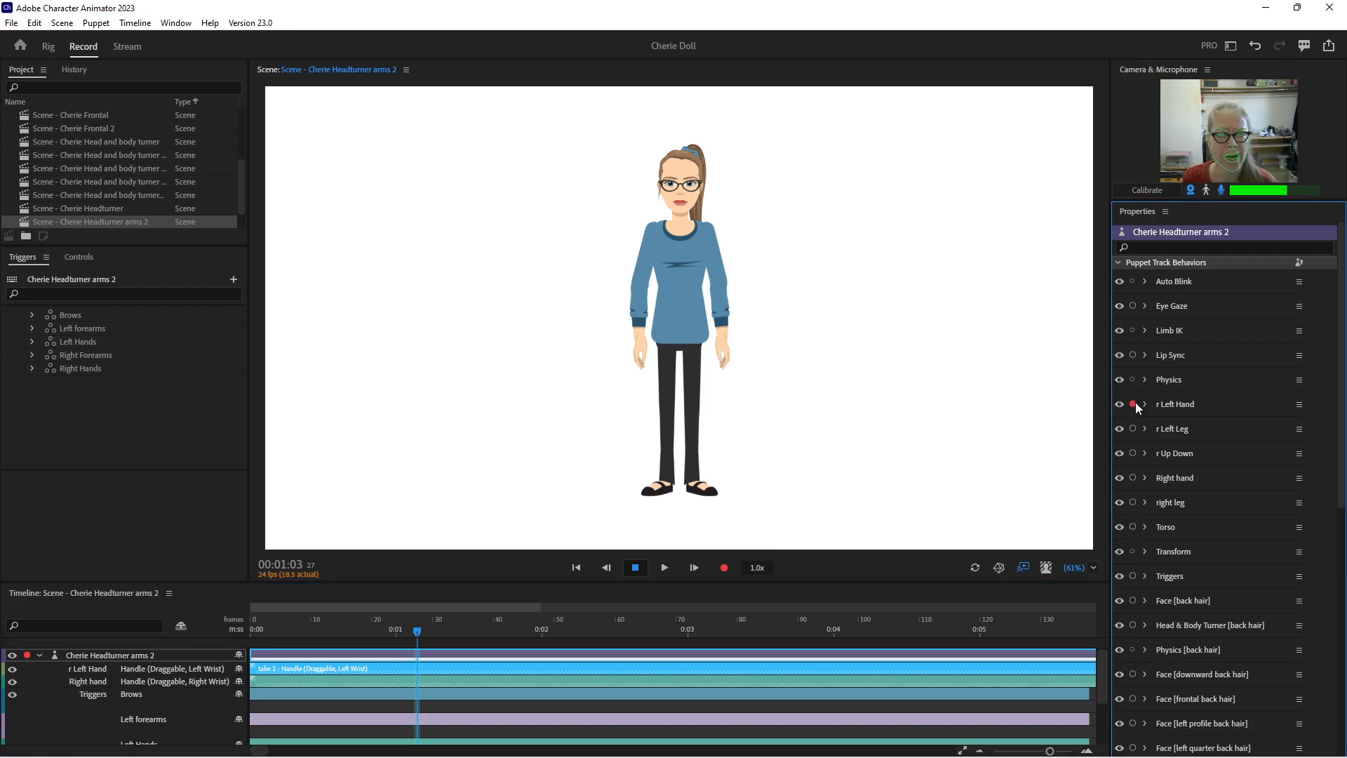
left_click_drag(773, 345, 802, 300)
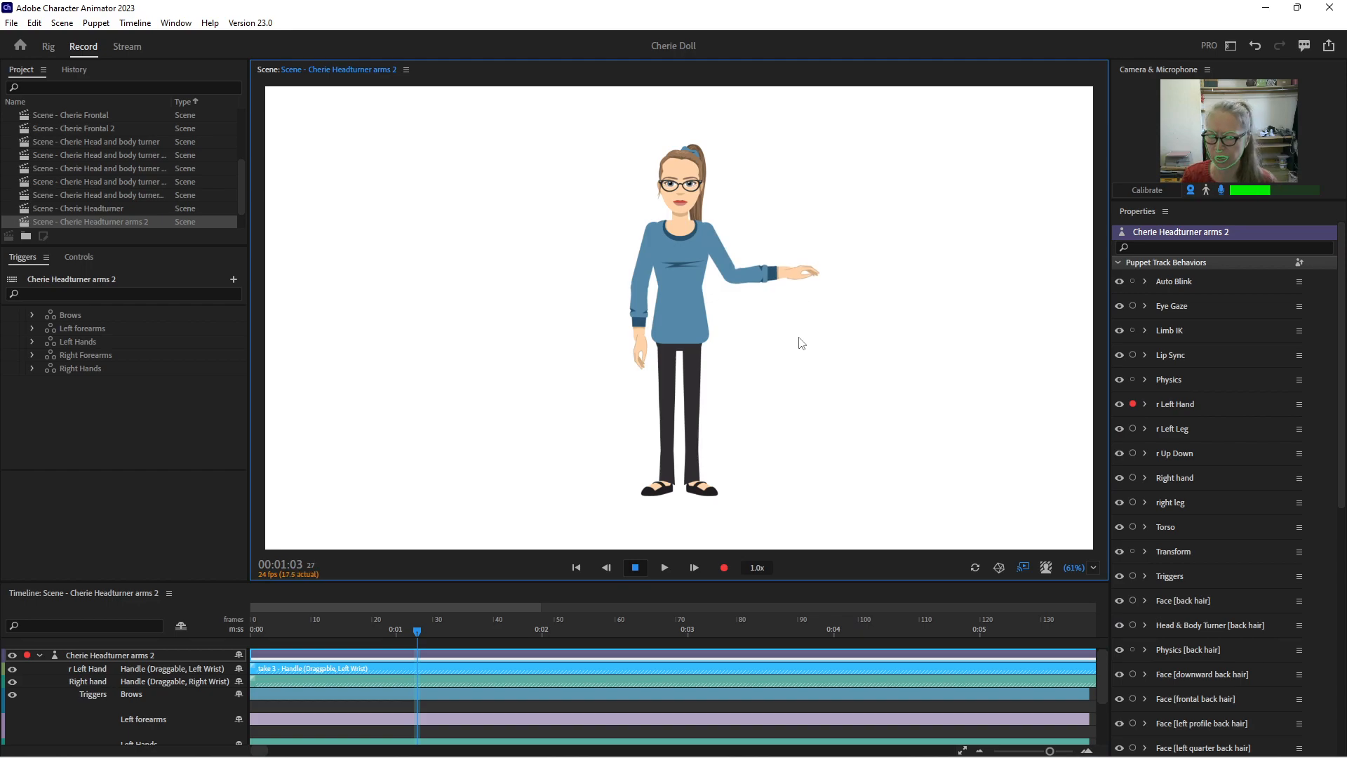
key("space")
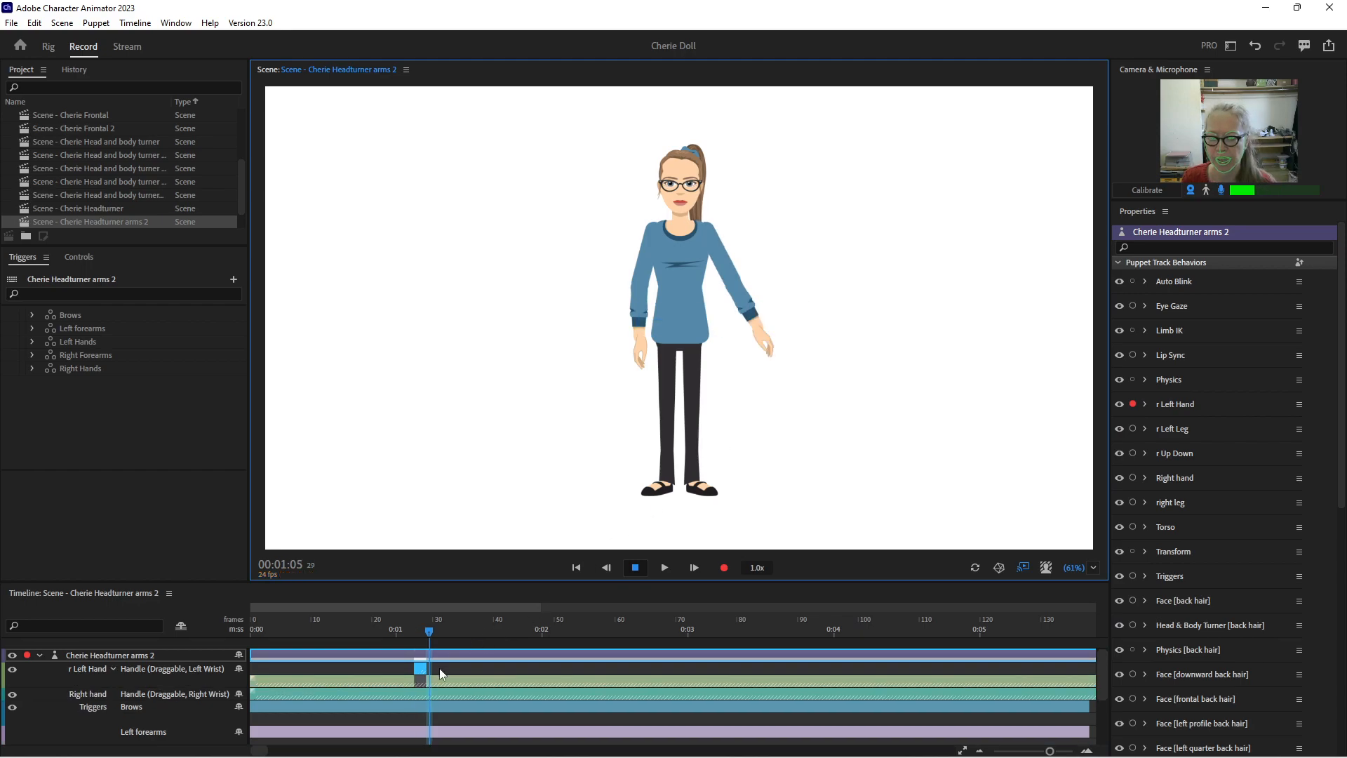
Extend the raised-arm take to just past 0:03, blend in its start and blend out its end, and collapse the r Left Hand takes
left_click_drag(425, 660, 717, 657)
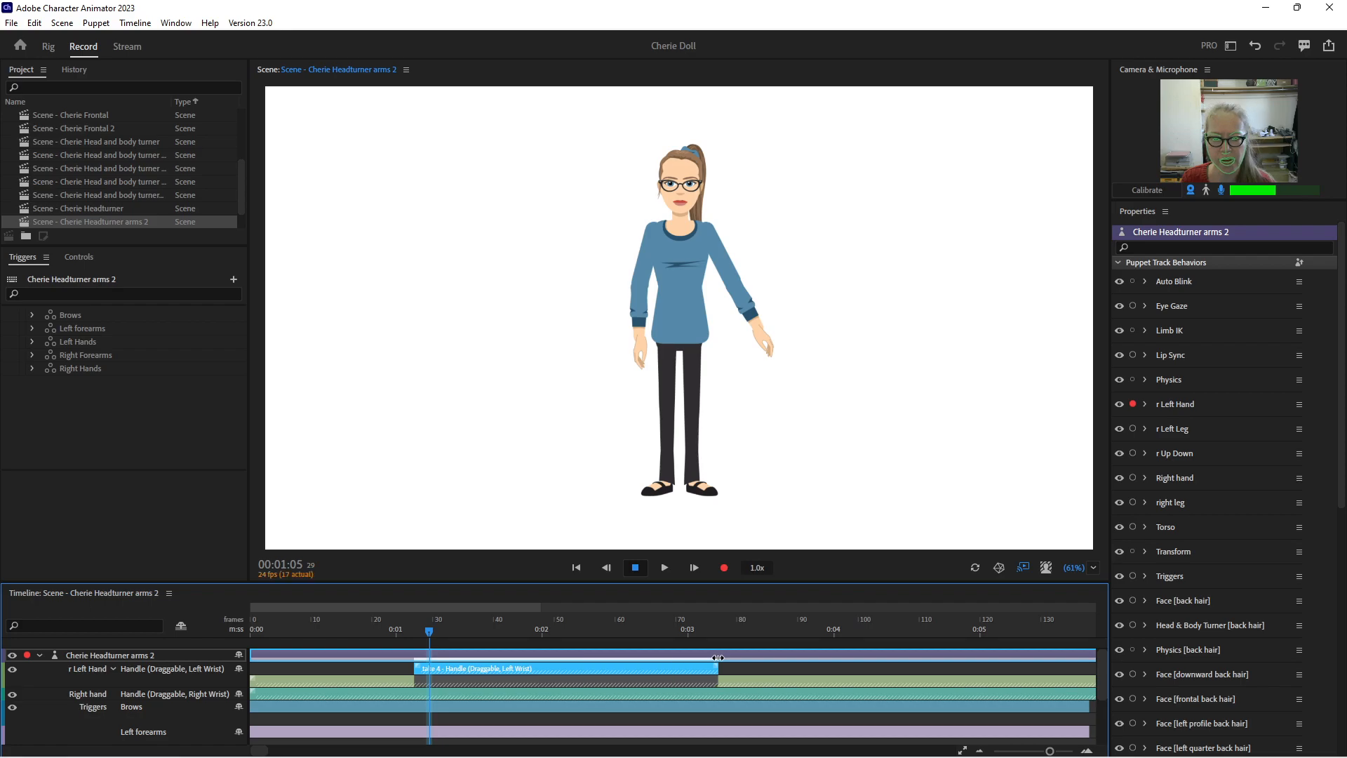
left_click_drag(417, 668, 449, 668)
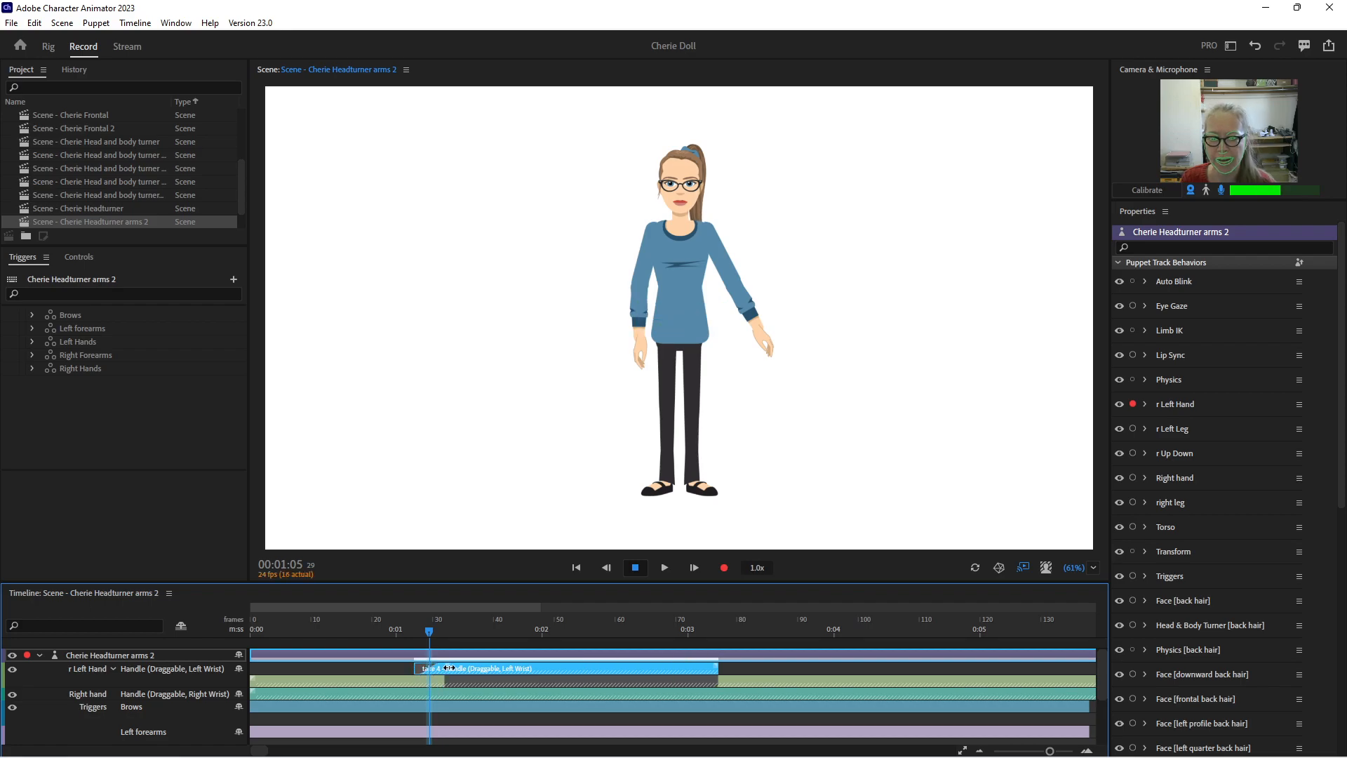
left_click_drag(715, 668, 666, 669)
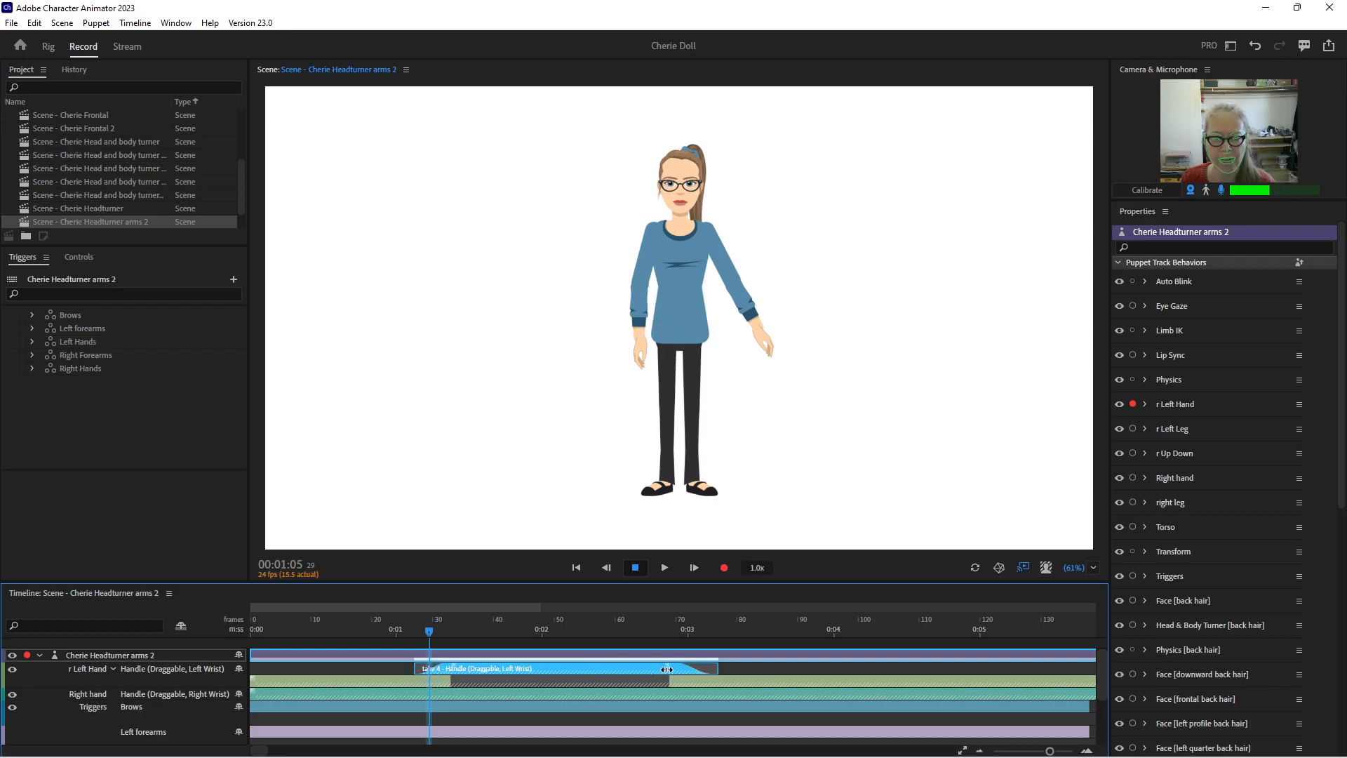
left_click(113, 668)
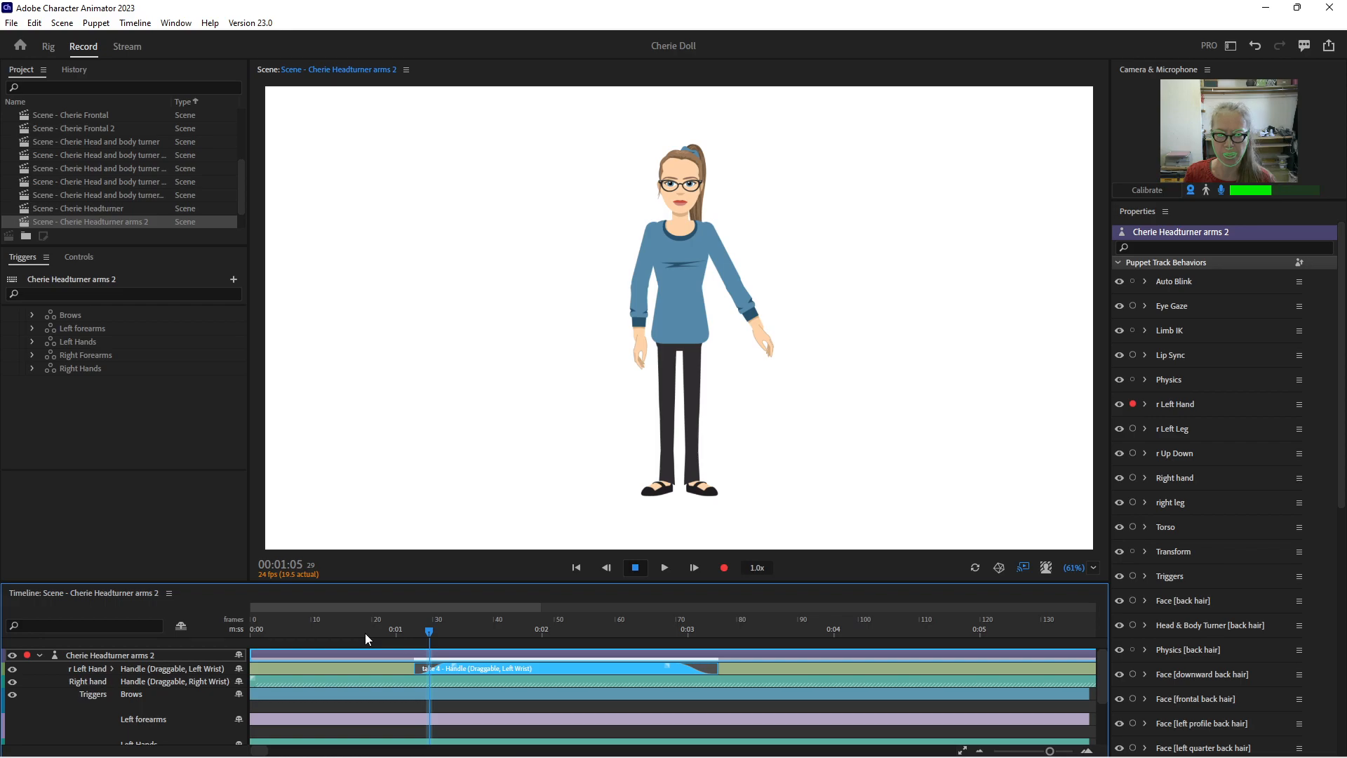
Disarm r Left Hand and play the scene from 00:00:14 to check the left arm's raising and lowering
left_click(337, 630)
left_click(1133, 404)
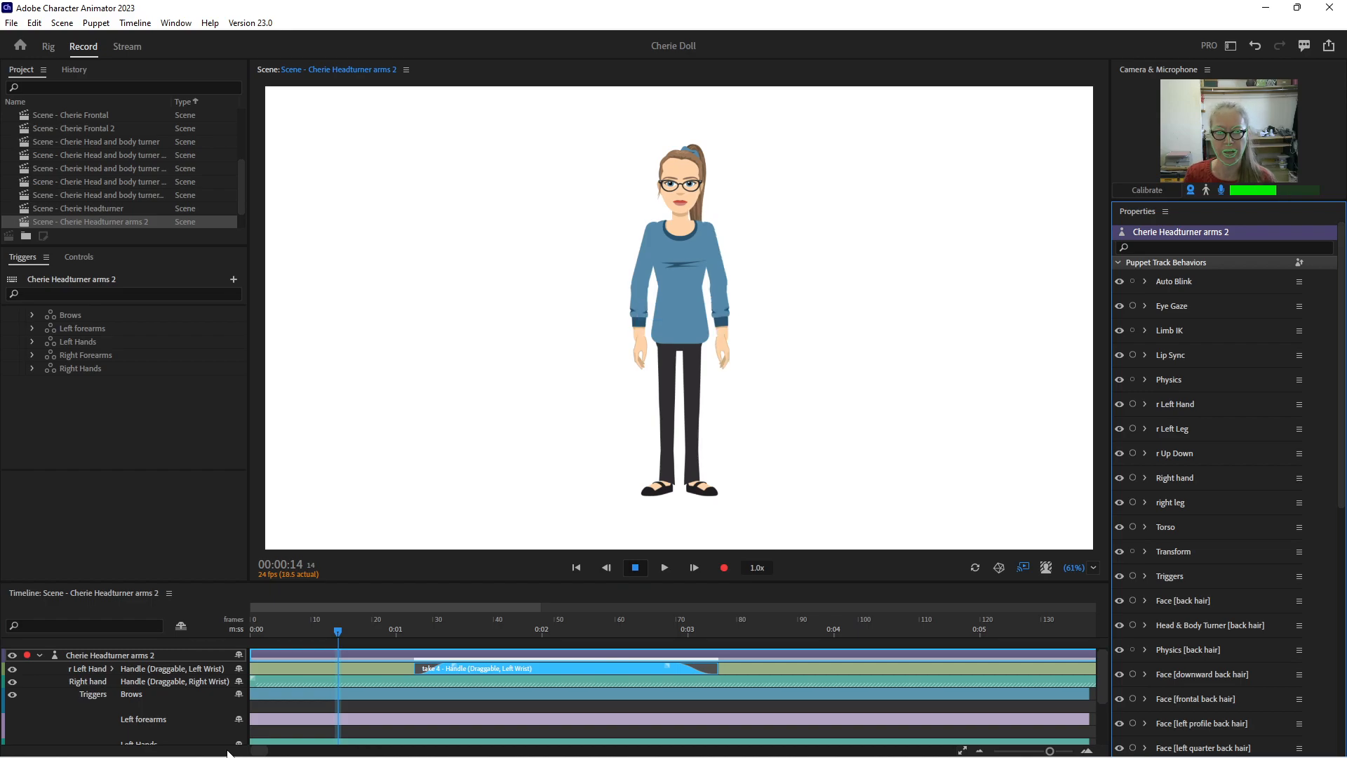
key("space")
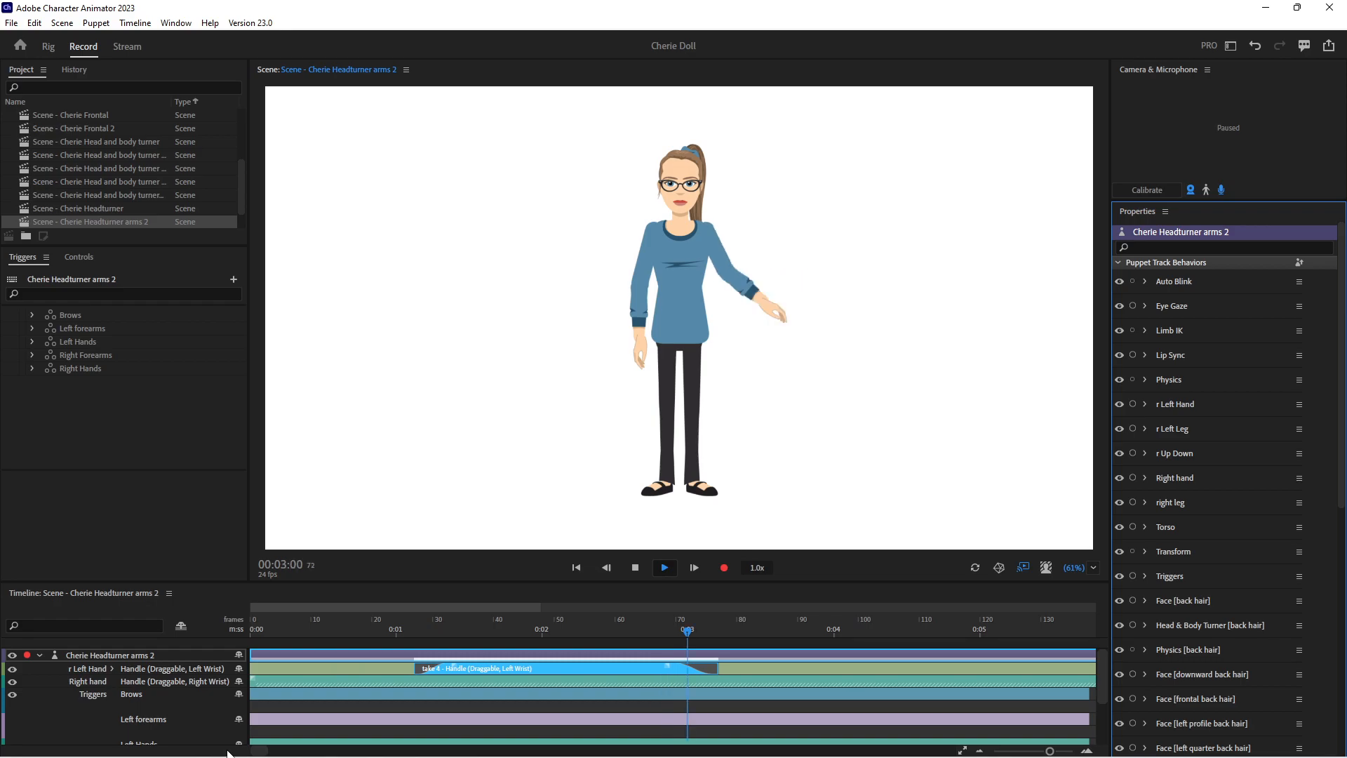
key("space")
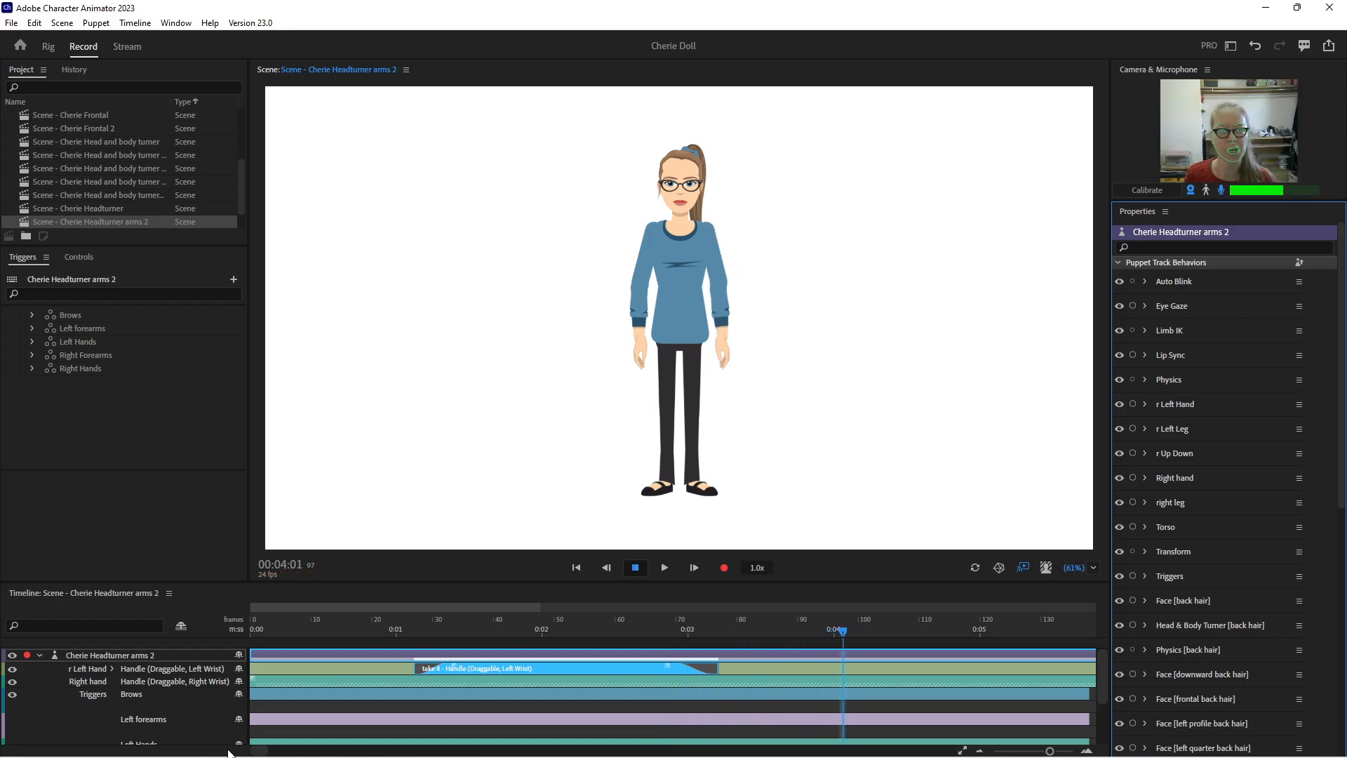